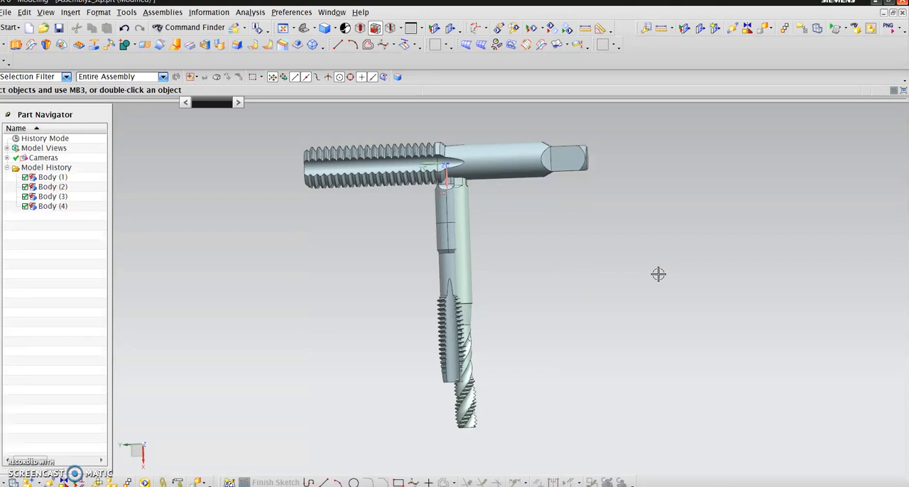
- Examine the complete assembly of three thread taps from several angles
{"action": "left_click", "coordinate": [659, 269]}
{"action": "middle_click_drag", "start_coordinate": [658, 270], "coordinate": [653, 271]}
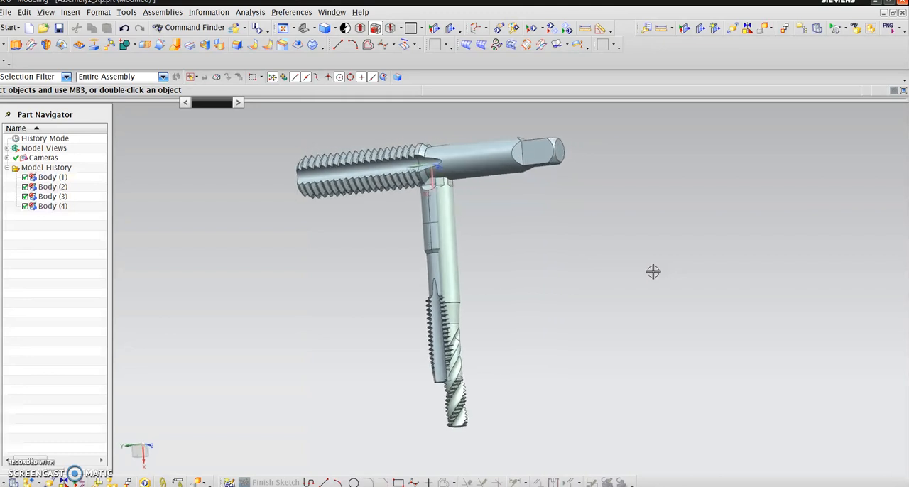
{"action": "middle_click_drag", "start_coordinate": [659, 242], "coordinate": [660, 241]}
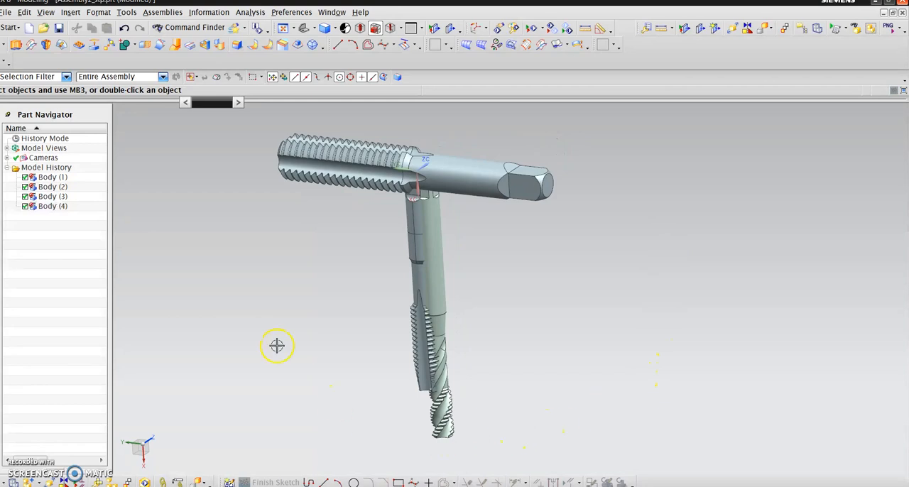
{"action": "scroll", "coordinate": [239, 191], "scroll_direction": "up", "scroll_amount": 2}
{"action": "scroll", "coordinate": [292, 231], "scroll_direction": "down", "scroll_amount": 3}
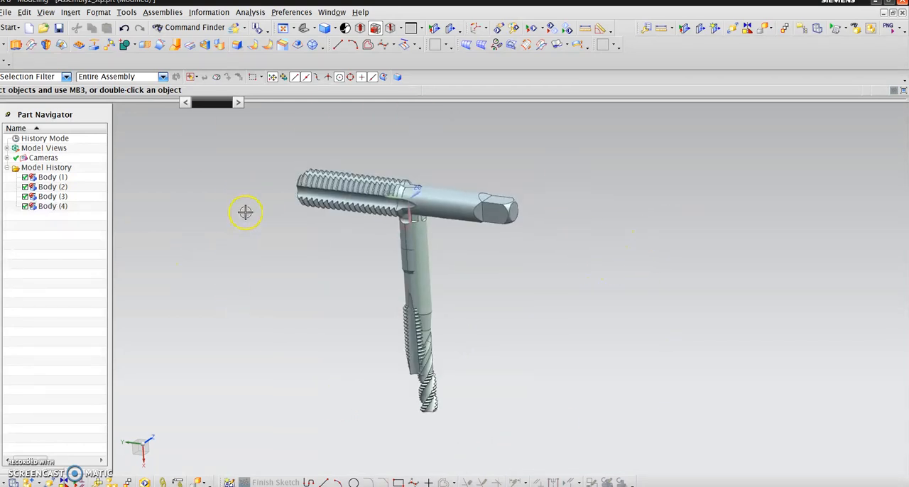
{"action": "middle_click_drag", "start_coordinate": [243, 213], "coordinate": [245, 211]}
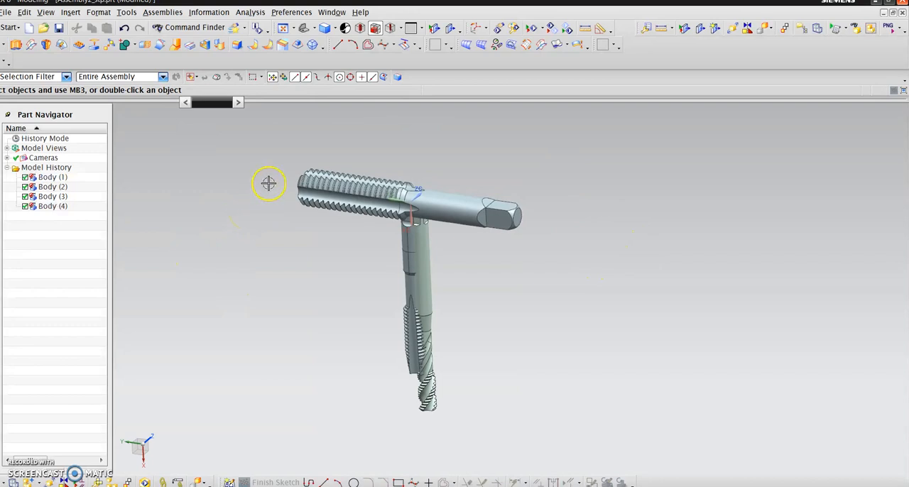
{"action": "middle_click_drag", "start_coordinate": [285, 174], "coordinate": [546, 158]}
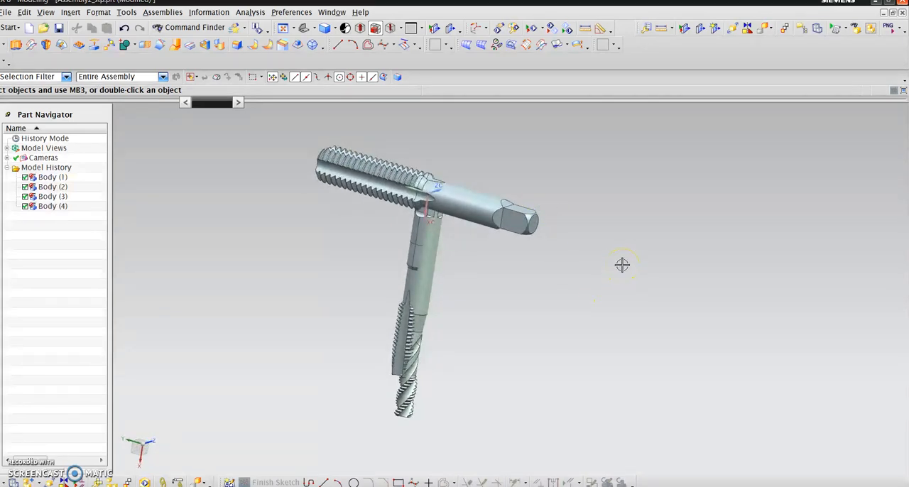
{"action": "left_click", "coordinate": [269, 258]}
{"action": "left_click", "coordinate": [606, 274]}
{"action": "middle_click_drag", "start_coordinate": [605, 274], "coordinate": [605, 274]}
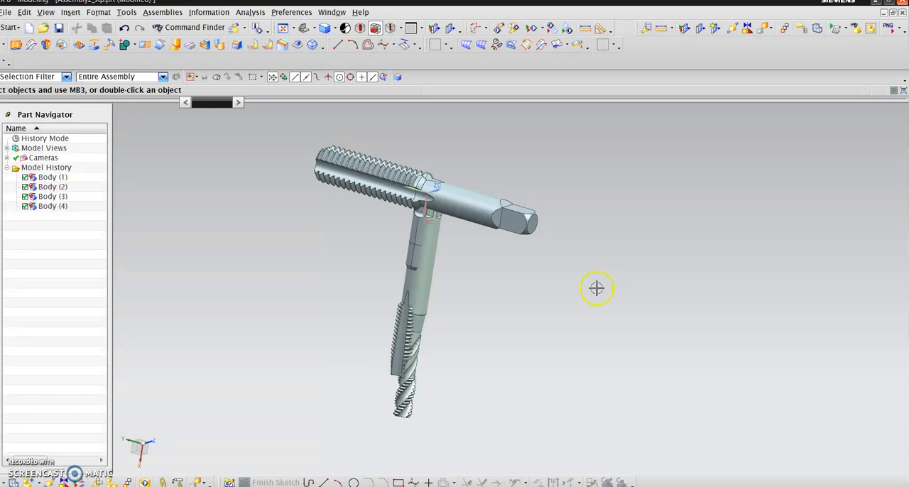
{"action": "scroll", "coordinate": [261, 205], "scroll_direction": "up", "scroll_amount": 4}
{"action": "scroll", "coordinate": [322, 214], "scroll_direction": "down", "scroll_amount": 3}
{"action": "middle_click_drag", "start_coordinate": [321, 214], "coordinate": [327, 206]}
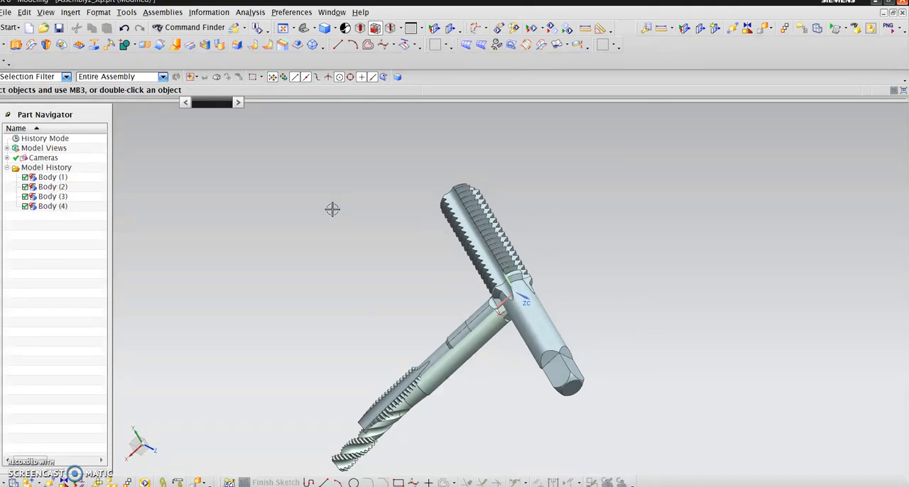
{"action": "scroll", "coordinate": [335, 210], "scroll_direction": "down", "scroll_amount": 2}
{"action": "left_click", "coordinate": [481, 416]}
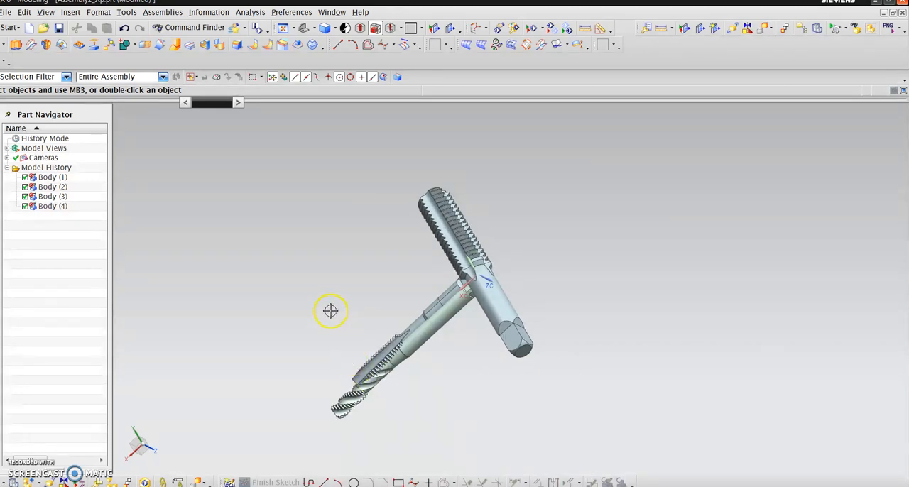
- Compare the spiral-flute and straight-flute tap tips in aligned and tilted close-up views
{"action": "middle_click_drag", "start_coordinate": [322, 310], "coordinate": [319, 313]}
{"action": "key", "text": "F8"}
{"action": "scroll", "coordinate": [334, 331], "scroll_direction": "up", "scroll_amount": 3}
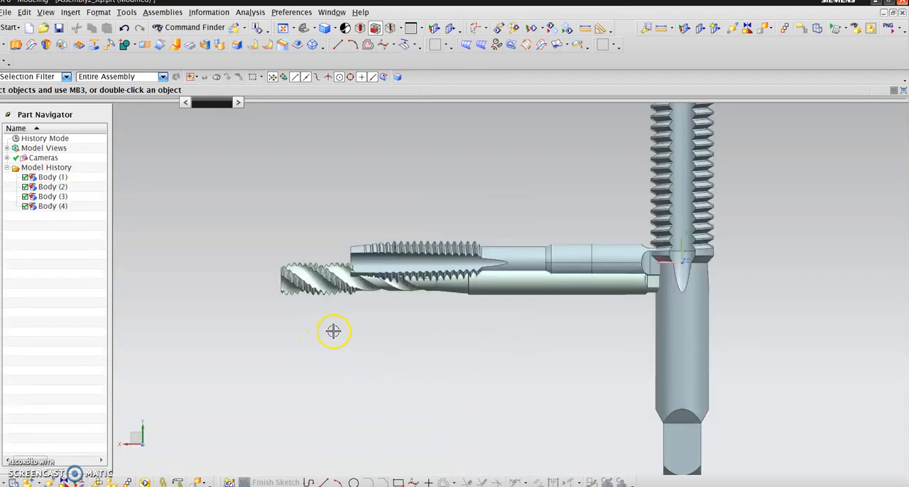
{"action": "scroll", "coordinate": [370, 376], "scroll_direction": "down", "scroll_amount": 1}
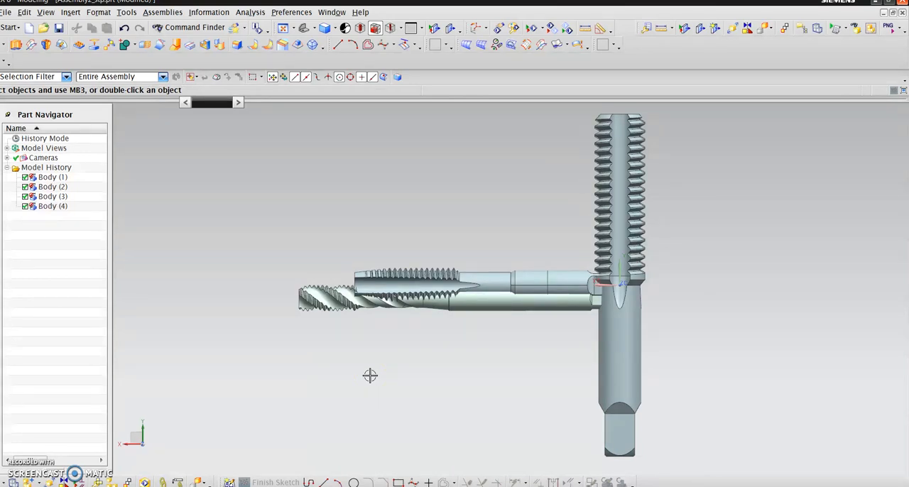
{"action": "scroll", "coordinate": [233, 233], "scroll_direction": "up", "scroll_amount": 2}
{"action": "scroll", "coordinate": [251, 319], "scroll_direction": "down", "scroll_amount": 3}
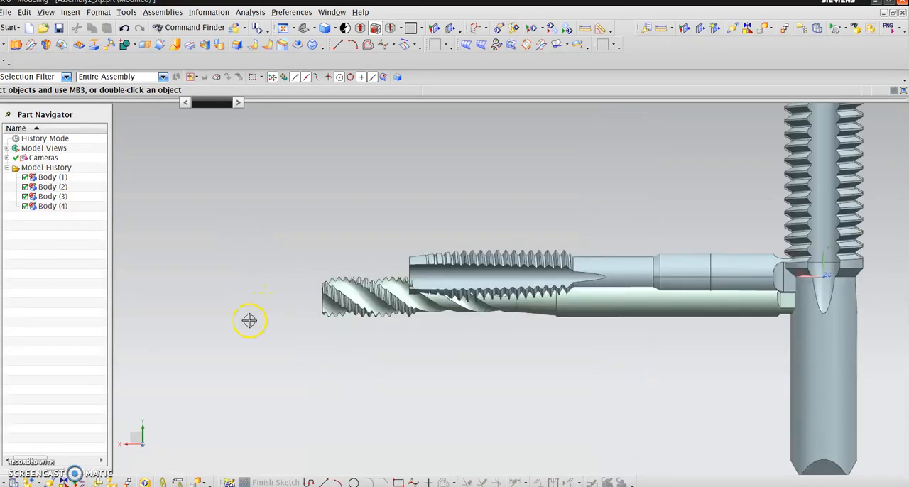
{"action": "scroll", "coordinate": [251, 335], "scroll_direction": "up", "scroll_amount": 1}
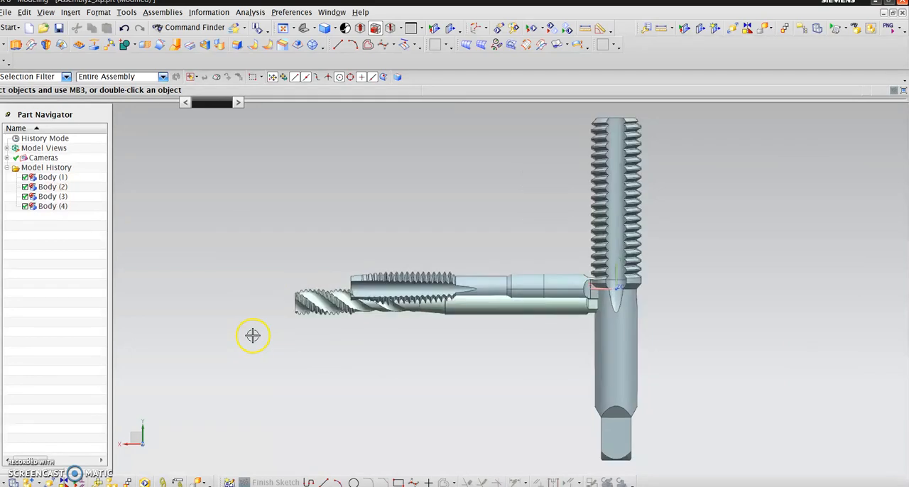
{"action": "mouse_move", "coordinate": [252, 333]}
{"action": "middle_mouse_down"}
{"action": "mouse_move", "coordinate": [248, 288]}
{"action": "mouse_move", "coordinate": [388, 198]}
{"action": "mouse_move", "coordinate": [352, 196]}
{"action": "mouse_move", "coordinate": [286, 237]}
{"action": "middle_mouse_up"}
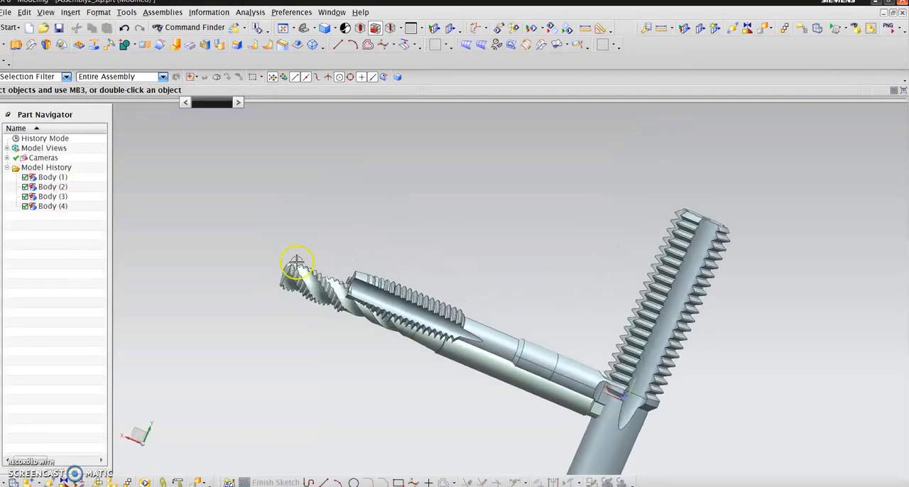
{"action": "scroll", "coordinate": [215, 270], "scroll_direction": "up", "scroll_amount": 3}
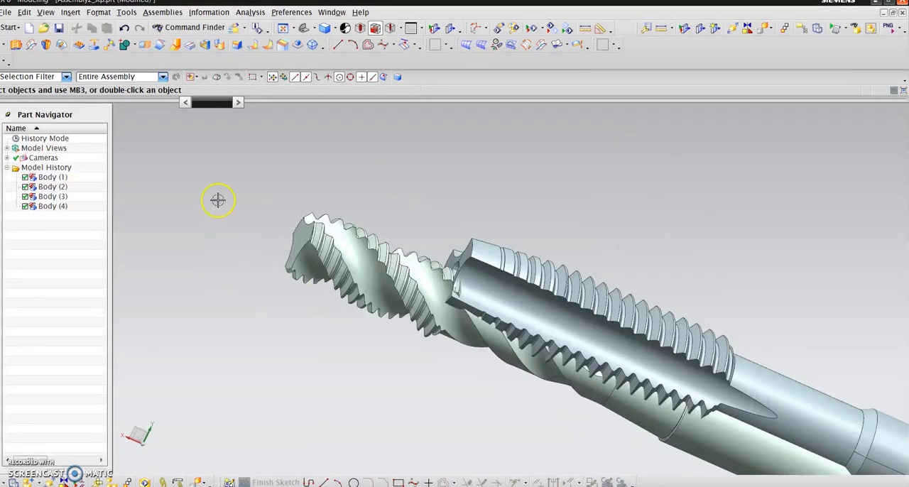
{"action": "scroll", "coordinate": [225, 217], "scroll_direction": "down", "scroll_amount": 3}
{"action": "mouse_move", "coordinate": [225, 217]}
{"action": "middle_mouse_down"}
{"action": "mouse_move", "coordinate": [336, 171]}
{"action": "mouse_move", "coordinate": [243, 245]}
{"action": "mouse_move", "coordinate": [233, 215]}
{"action": "middle_mouse_up"}
{"action": "key", "text": "F8"}
{"action": "scroll", "coordinate": [349, 169], "scroll_direction": "down", "scroll_amount": 4}
{"action": "scroll", "coordinate": [419, 334], "scroll_direction": "up", "scroll_amount": 4}
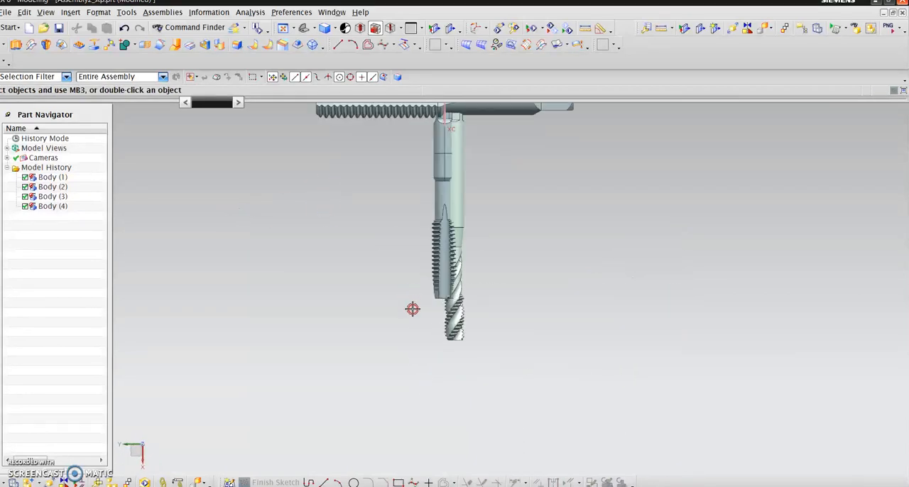
{"action": "scroll", "coordinate": [430, 369], "scroll_direction": "down", "scroll_amount": 2}
{"action": "scroll", "coordinate": [381, 187], "scroll_direction": "up", "scroll_amount": 4}
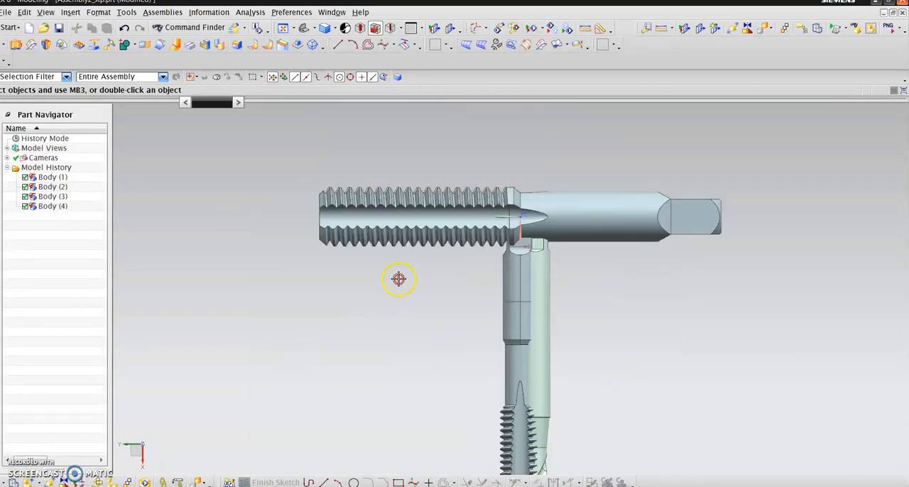
- Hide Body (1) through Body (4) so that only the large tap remains displayed
{"action": "left_click", "coordinate": [69, 178]}
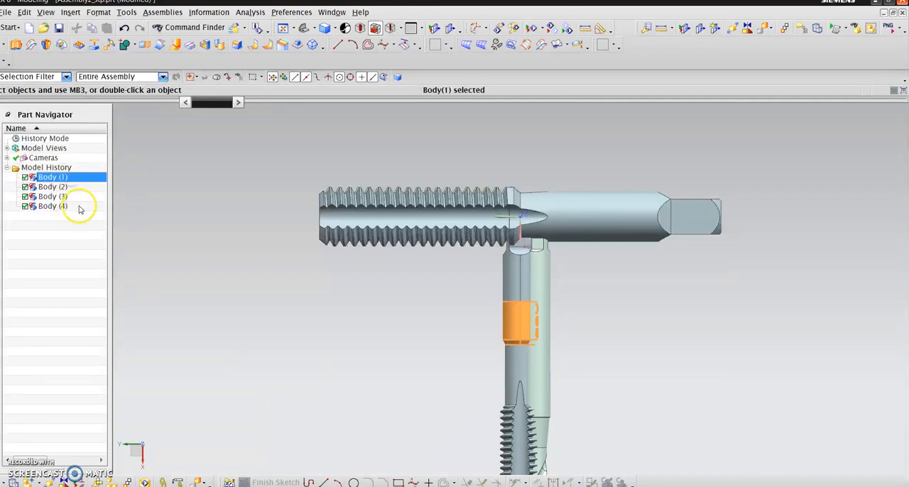
{"action": "left_click", "coordinate": [79, 207], "text": "shift"}
{"action": "right_click", "coordinate": [79, 206]}
{"action": "left_click", "coordinate": [96, 208]}
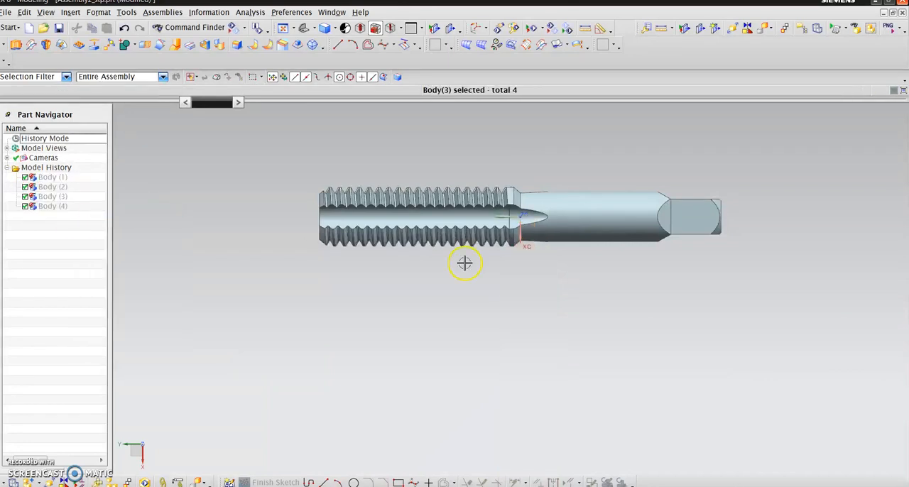
- Examine the large tap's threads, straight flutes and shank in aligned side views and from an angle
{"action": "scroll", "coordinate": [433, 323], "scroll_direction": "up", "scroll_amount": 2}
{"action": "scroll", "coordinate": [415, 325], "scroll_direction": "down", "scroll_amount": 3}
{"action": "middle_click_drag", "start_coordinate": [411, 325], "coordinate": [578, 379]}
{"action": "key", "text": "F8"}
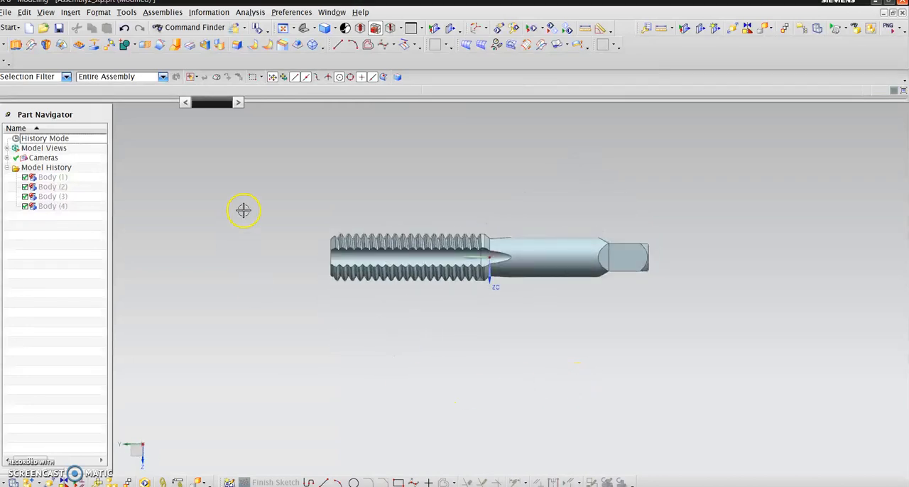
{"action": "scroll", "coordinate": [245, 215], "scroll_direction": "up", "scroll_amount": 3}
{"action": "scroll", "coordinate": [270, 258], "scroll_direction": "down", "scroll_amount": 2}
{"action": "middle_click_drag", "start_coordinate": [290, 258], "coordinate": [274, 297]}
{"action": "key", "text": "F8"}
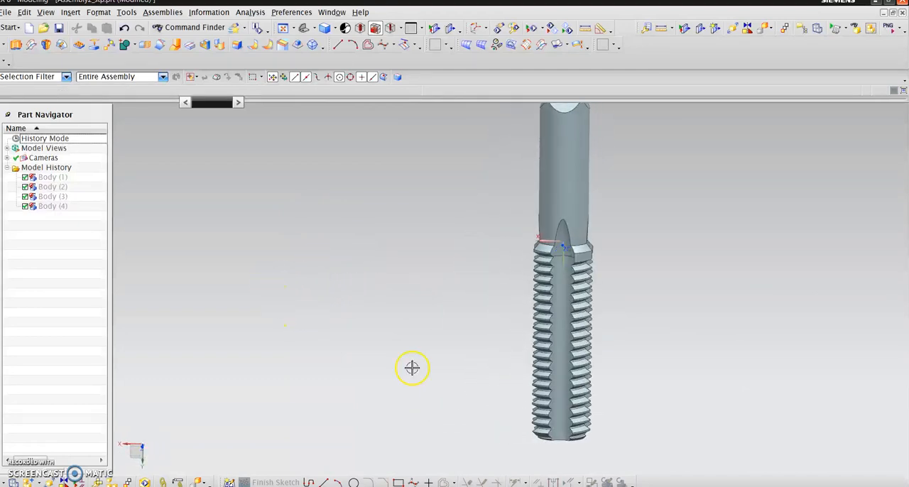
{"action": "scroll", "coordinate": [617, 432], "scroll_direction": "up", "scroll_amount": 3}
{"action": "scroll", "coordinate": [443, 348], "scroll_direction": "down", "scroll_amount": 3}
{"action": "middle_click_drag", "start_coordinate": [361, 361], "coordinate": [329, 355]}
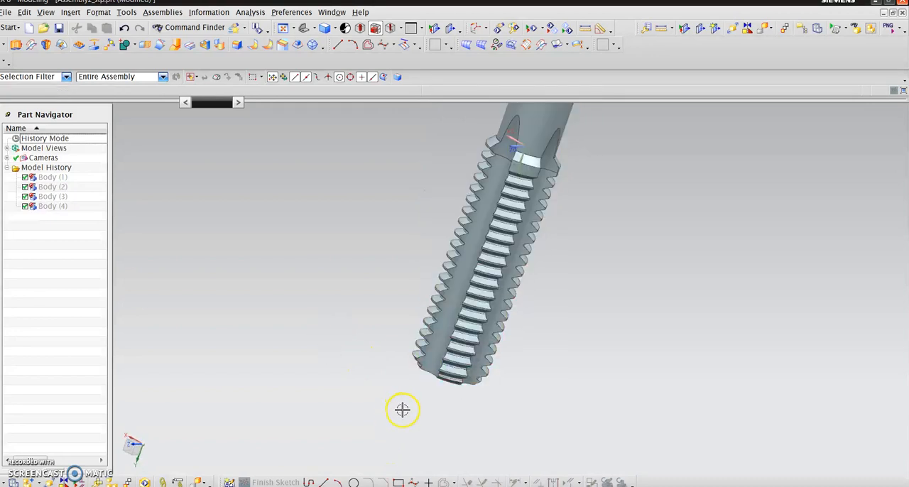
- Inspect the large tap's chamfered first threads and the centre hole in its end face
{"action": "middle_click_drag", "start_coordinate": [390, 386], "coordinate": [528, 448]}
{"action": "scroll", "coordinate": [573, 410], "scroll_direction": "up", "scroll_amount": 3}
{"action": "scroll", "coordinate": [476, 432], "scroll_direction": "down", "scroll_amount": 3}
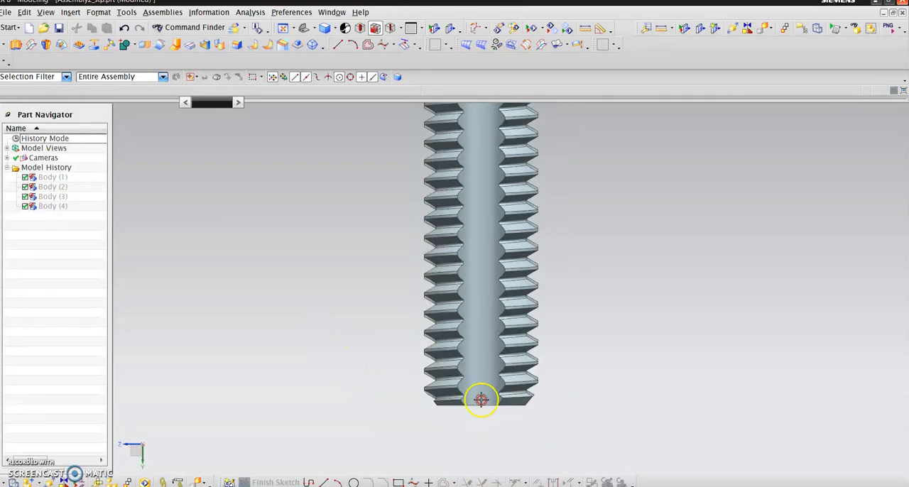
{"action": "middle_click_drag", "start_coordinate": [641, 359], "coordinate": [504, 422]}
{"action": "scroll", "coordinate": [497, 411], "scroll_direction": "up", "scroll_amount": 3}
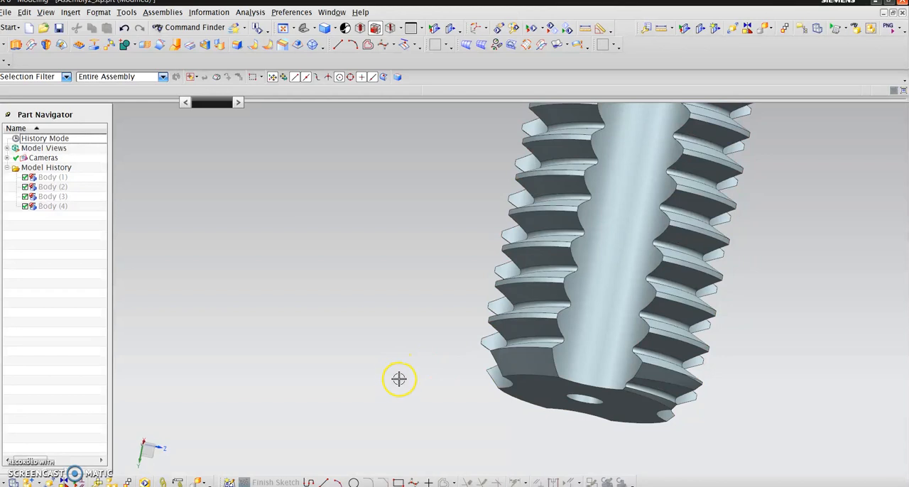
{"action": "scroll", "coordinate": [397, 379], "scroll_direction": "down", "scroll_amount": 2}
{"action": "key", "text": "F8"}
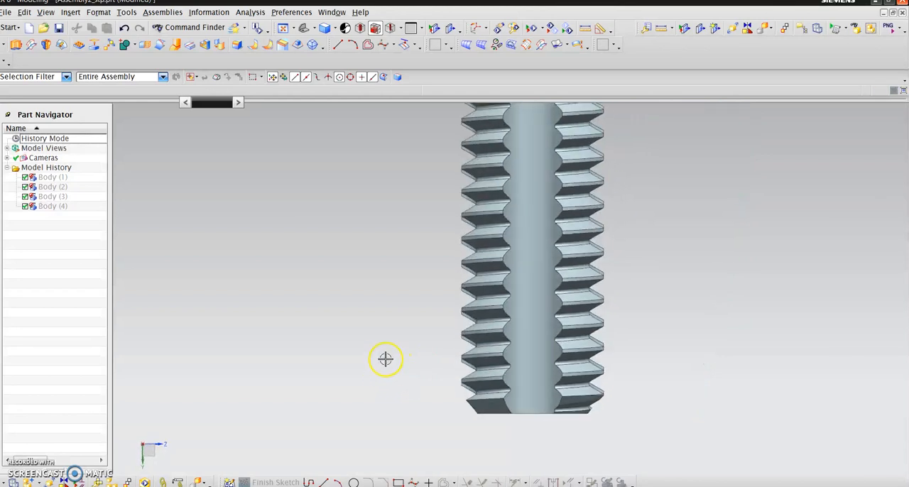
{"action": "scroll", "coordinate": [394, 380], "scroll_direction": "up", "scroll_amount": 2}
{"action": "middle_click_drag", "start_coordinate": [390, 379], "coordinate": [375, 409]}
{"action": "middle_click_drag", "start_coordinate": [400, 473], "coordinate": [556, 291]}
- Show Body (1), Body (2) and Body (3) again to display the smaller straight-flute tap
{"action": "left_click", "coordinate": [71, 177]}
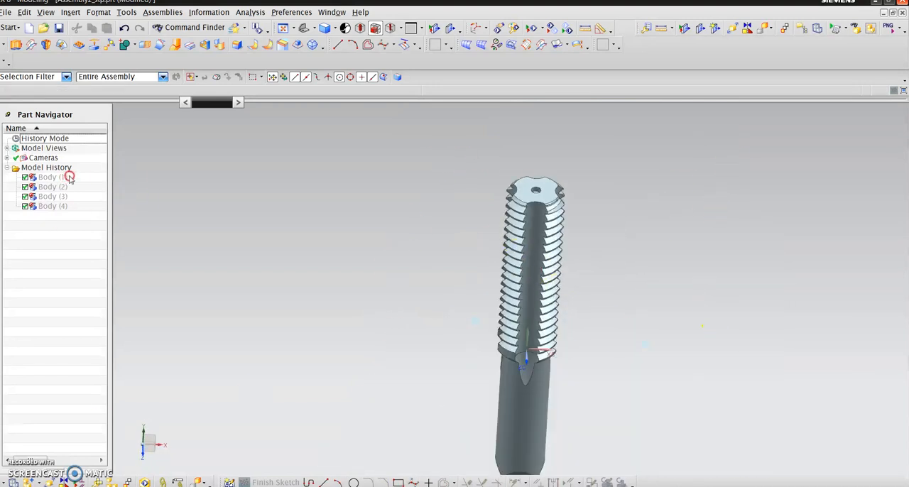
{"action": "right_click", "coordinate": [71, 177]}
{"action": "left_click", "coordinate": [88, 182]}
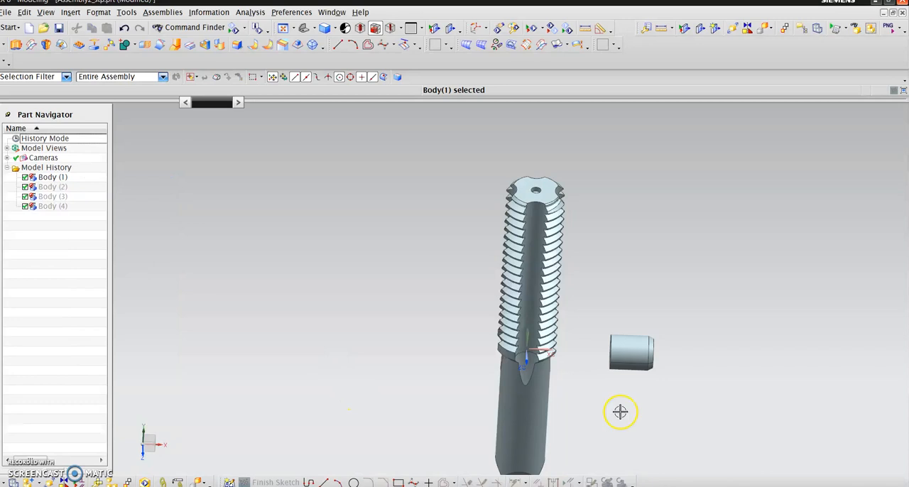
{"action": "left_click", "coordinate": [56, 186]}
{"action": "right_click", "coordinate": [58, 187]}
{"action": "left_click", "coordinate": [112, 194]}
{"action": "left_click", "coordinate": [60, 196]}
{"action": "right_click", "coordinate": [69, 197]}
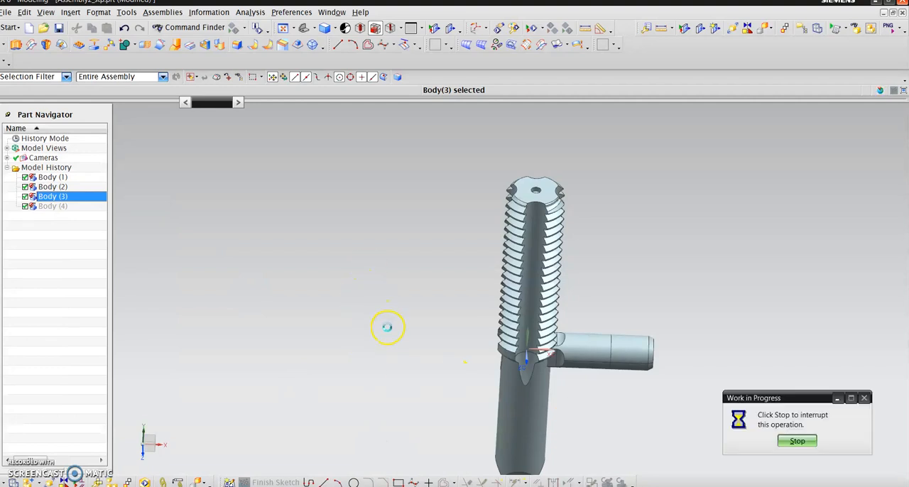
- Examine the tapered lead threads at the tip of the smaller straight-flute tap
{"action": "scroll", "coordinate": [405, 351], "scroll_direction": "down", "scroll_amount": 4}
{"action": "scroll", "coordinate": [450, 328], "scroll_direction": "up", "scroll_amount": 3}
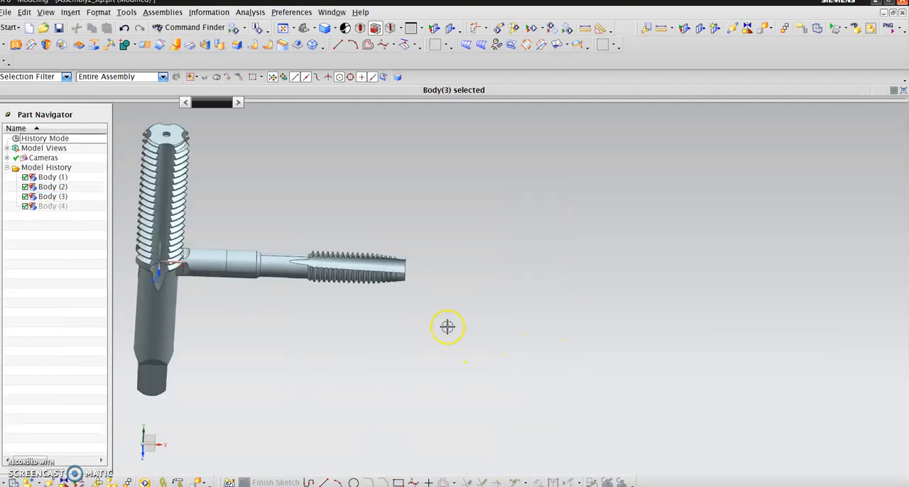
{"action": "scroll", "coordinate": [450, 327], "scroll_direction": "up", "scroll_amount": 5}
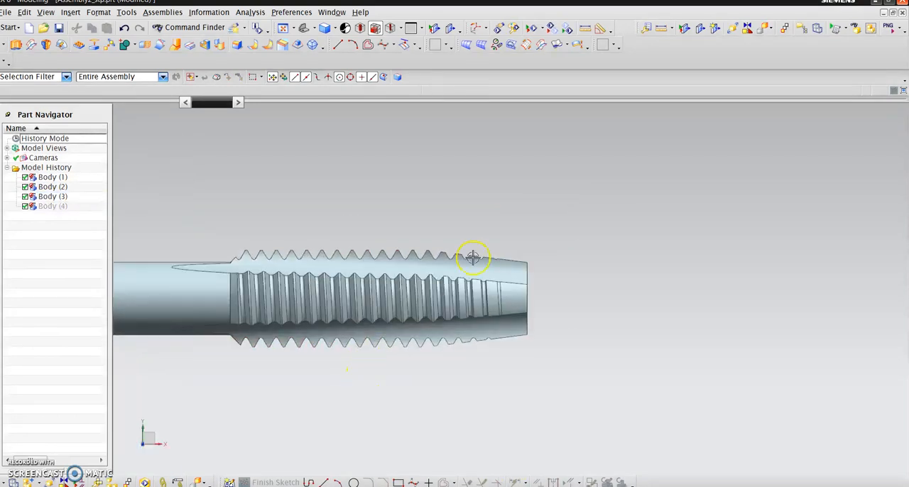
{"action": "scroll", "coordinate": [438, 385], "scroll_direction": "up", "scroll_amount": 1}
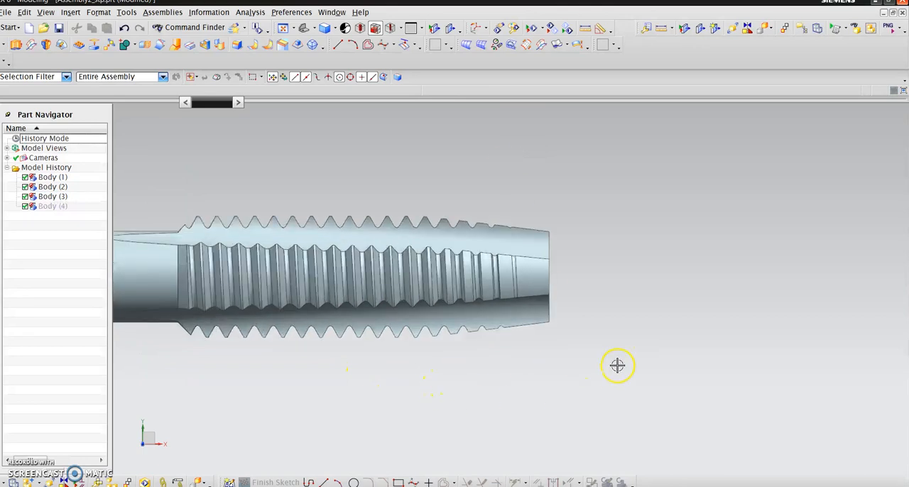
{"action": "middle_click_drag", "start_coordinate": [575, 257], "coordinate": [223, 300]}
{"action": "scroll", "coordinate": [222, 299], "scroll_direction": "down", "scroll_amount": 4}
{"action": "scroll", "coordinate": [409, 236], "scroll_direction": "up", "scroll_amount": 3}
{"action": "middle_click_drag", "start_coordinate": [263, 346], "coordinate": [220, 261]}
{"action": "key", "text": "F8"}
{"action": "scroll", "coordinate": [305, 407], "scroll_direction": "up", "scroll_amount": 5}
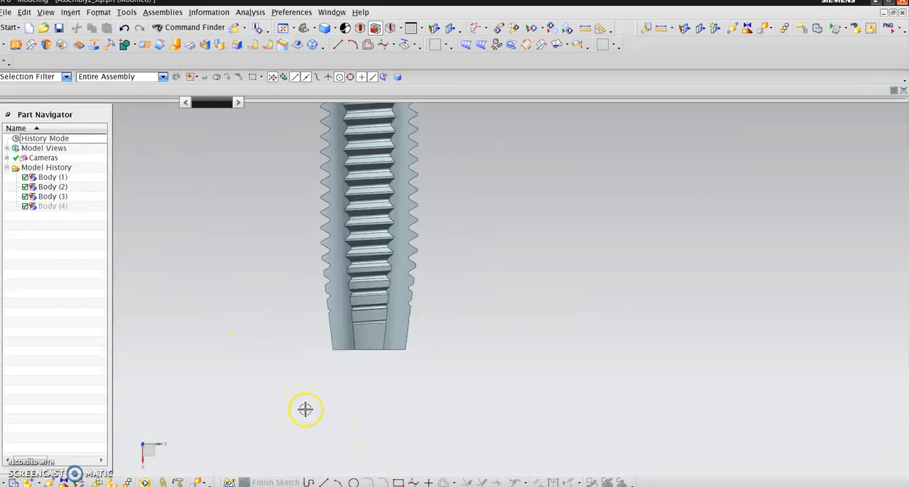
{"action": "scroll", "coordinate": [365, 402], "scroll_direction": "down", "scroll_amount": 1}
{"action": "scroll", "coordinate": [365, 400], "scroll_direction": "up", "scroll_amount": 3}
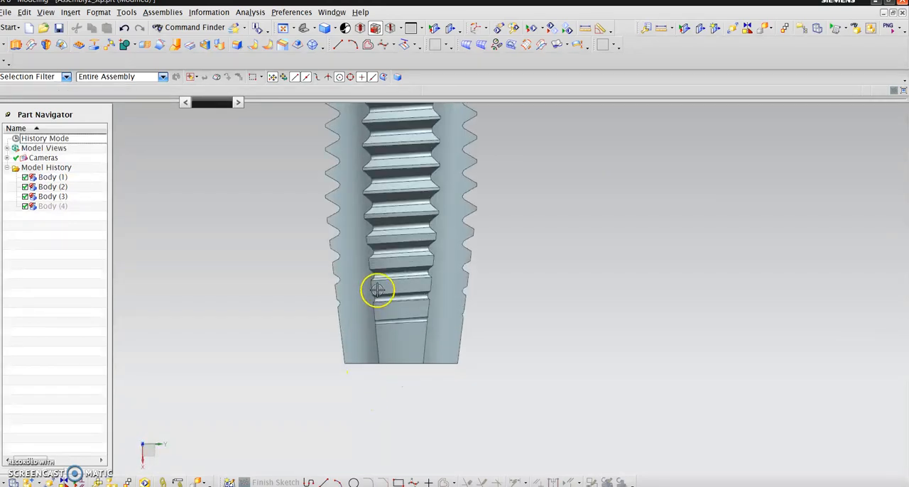
{"action": "middle_click_drag", "start_coordinate": [352, 330], "coordinate": [335, 387]}
{"action": "scroll", "coordinate": [337, 394], "scroll_direction": "down", "scroll_amount": 5}
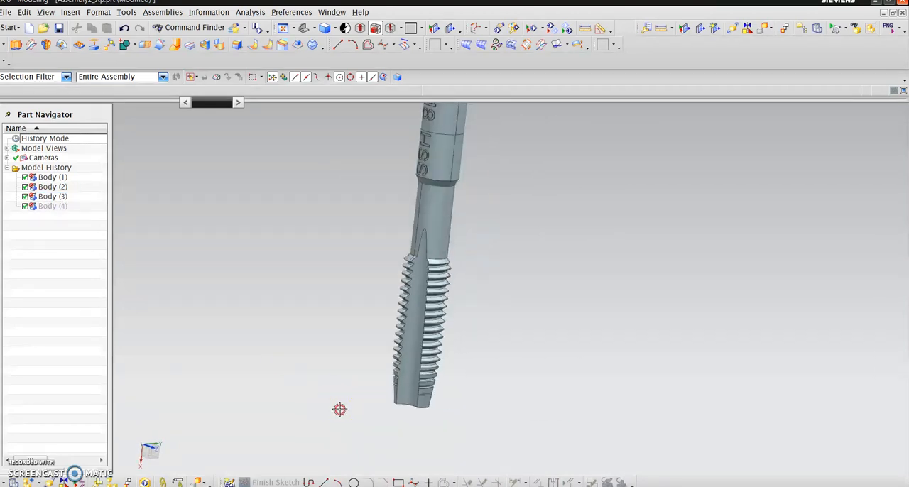
- Show Body (4) again to display the spiral-flute tap beside the other two
{"action": "middle_click_drag", "start_coordinate": [339, 413], "coordinate": [372, 409]}
{"action": "scroll", "coordinate": [381, 437], "scroll_direction": "down", "scroll_amount": 2}
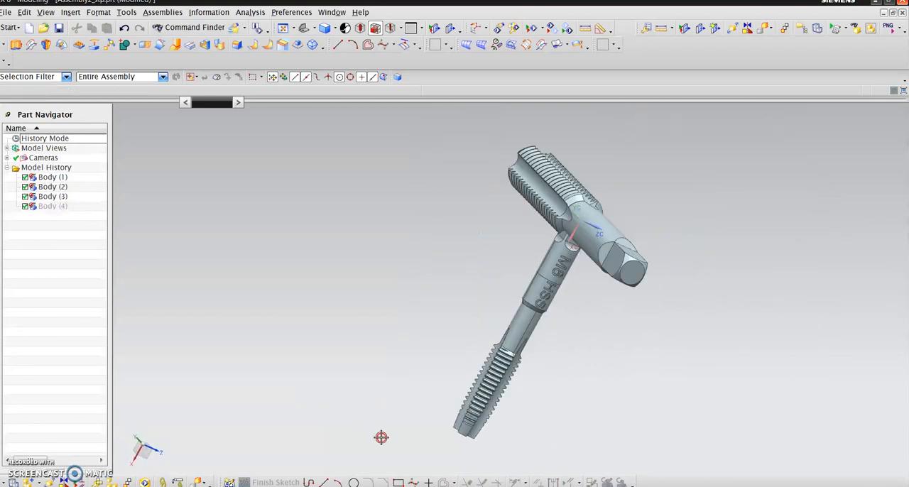
{"action": "left_click", "coordinate": [64, 207]}
{"action": "right_click", "coordinate": [64, 206]}
{"action": "left_click", "coordinate": [81, 211]}
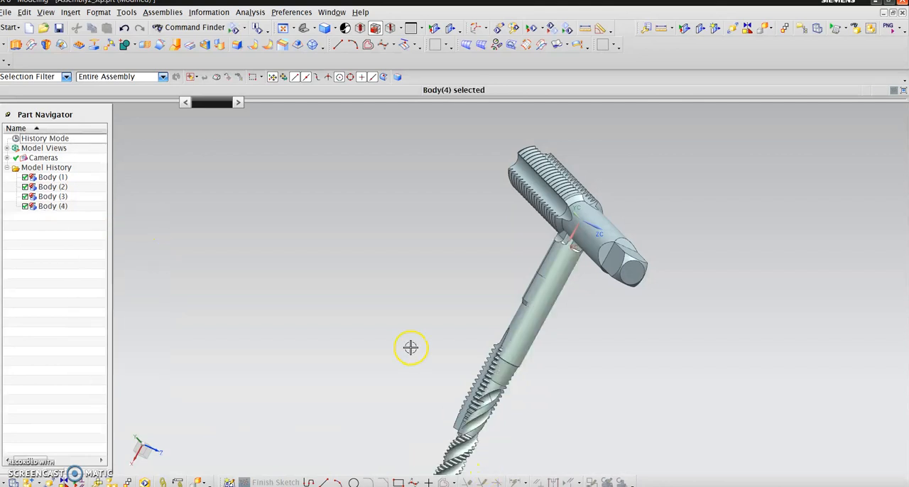
- Examine the helical flutes and the thread profile at the spiral-flute tap's tip, from an angle and squarely from the side
{"action": "scroll", "coordinate": [430, 388], "scroll_direction": "down", "scroll_amount": 2}
{"action": "scroll", "coordinate": [414, 398], "scroll_direction": "up", "scroll_amount": 5}
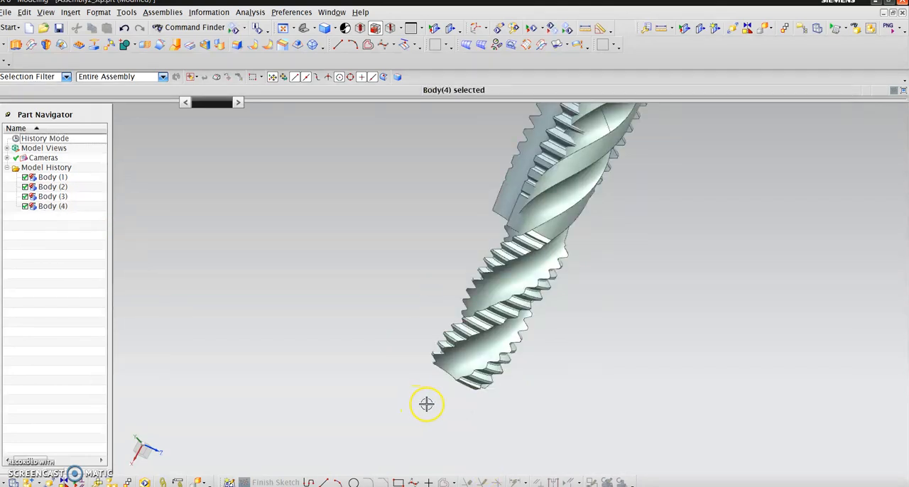
{"action": "middle_click_drag", "start_coordinate": [406, 398], "coordinate": [285, 331]}
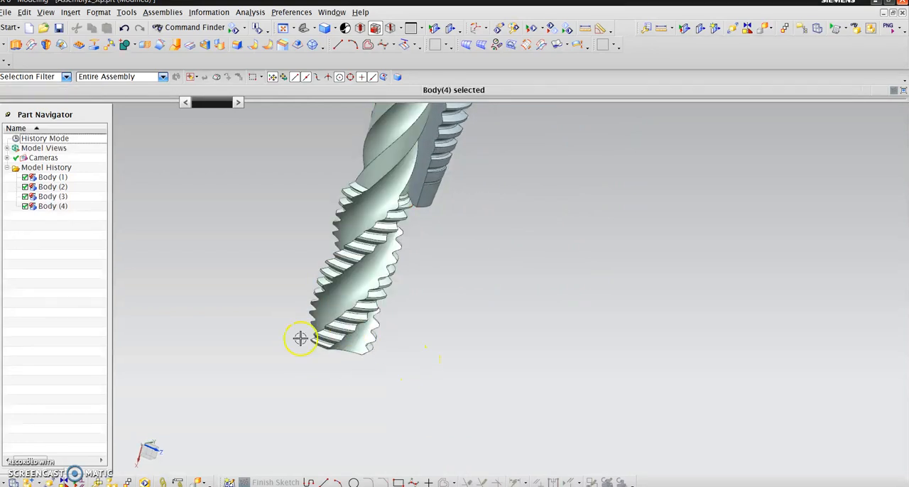
{"action": "scroll", "coordinate": [333, 418], "scroll_direction": "down", "scroll_amount": 2}
{"action": "scroll", "coordinate": [333, 419], "scroll_direction": "down", "scroll_amount": 1}
{"action": "key", "text": "F8"}
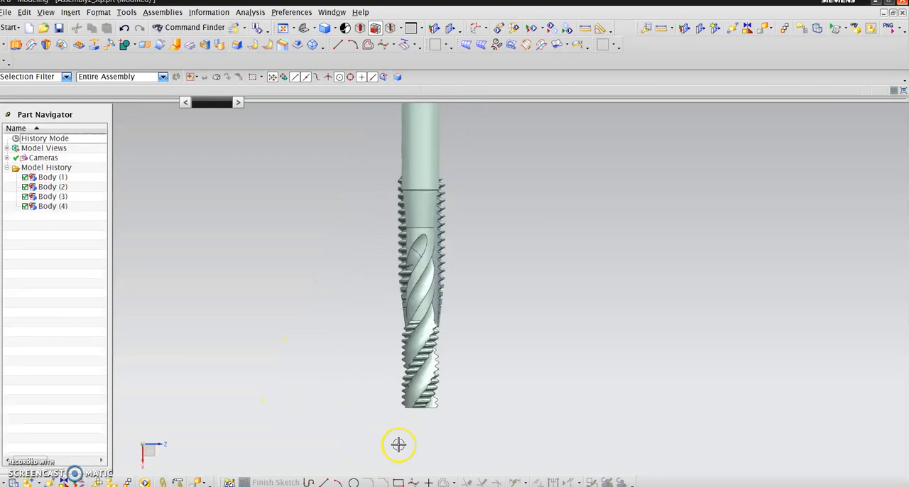
{"action": "scroll", "coordinate": [400, 437], "scroll_direction": "up", "scroll_amount": 5}
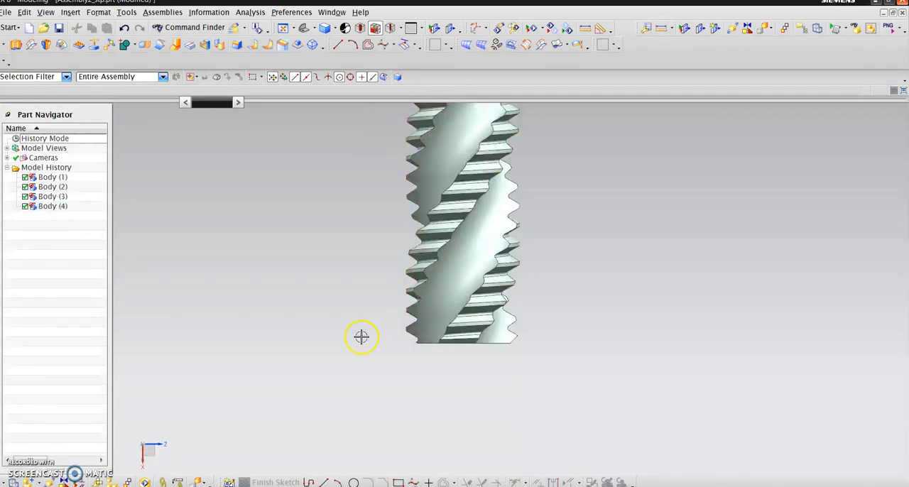
{"action": "scroll", "coordinate": [357, 371], "scroll_direction": "up", "scroll_amount": 3}
{"action": "scroll", "coordinate": [315, 403], "scroll_direction": "down", "scroll_amount": 2}
{"action": "scroll", "coordinate": [315, 403], "scroll_direction": "down", "scroll_amount": 2}
{"action": "scroll", "coordinate": [466, 371], "scroll_direction": "down", "scroll_amount": 1}
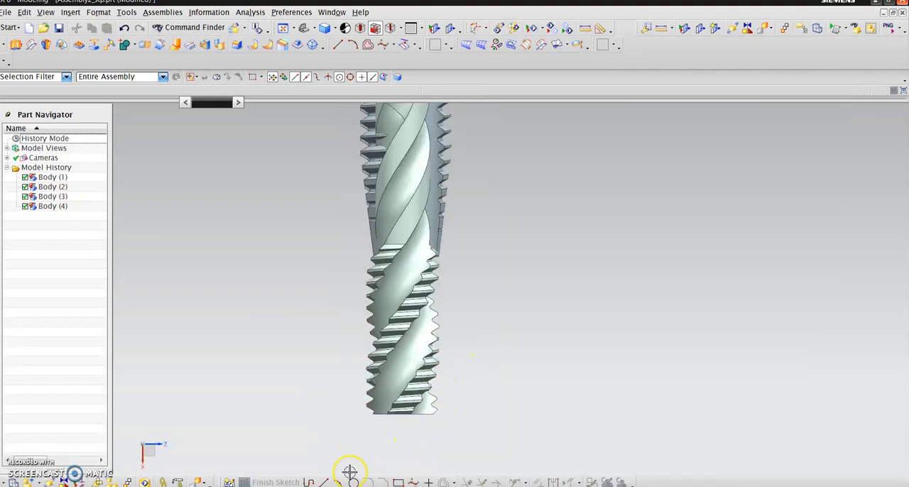
{"action": "scroll", "coordinate": [353, 460], "scroll_direction": "up", "scroll_amount": 1}
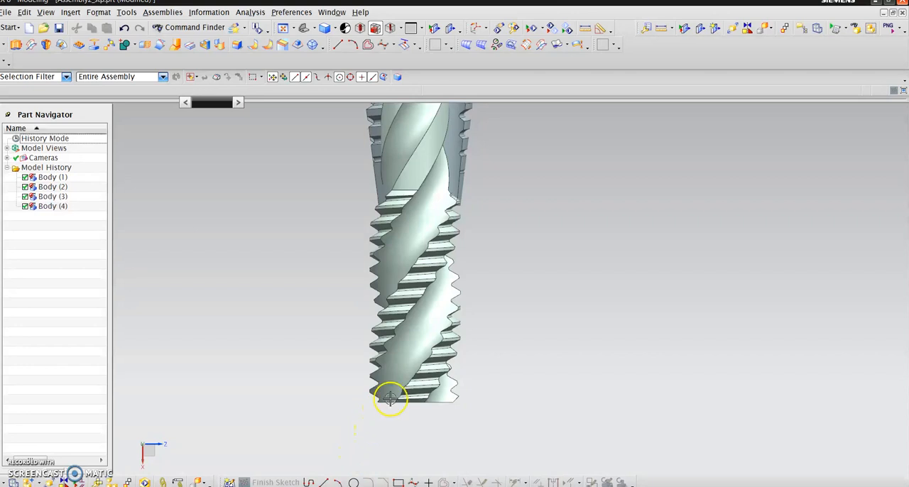
{"action": "middle_click_drag", "start_coordinate": [308, 411], "coordinate": [405, 431]}
{"action": "scroll", "coordinate": [377, 428], "scroll_direction": "down", "scroll_amount": 2}
{"action": "scroll", "coordinate": [383, 424], "scroll_direction": "up", "scroll_amount": 2}
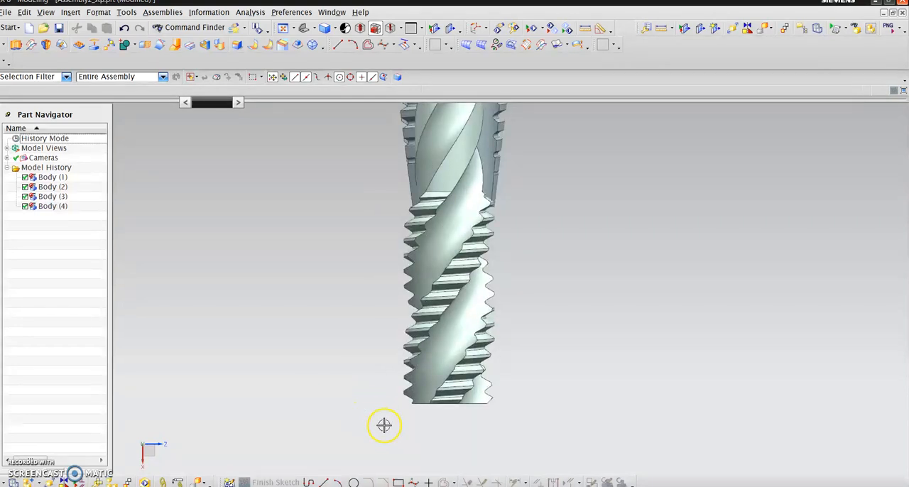
{"action": "left_click", "coordinate": [443, 290]}
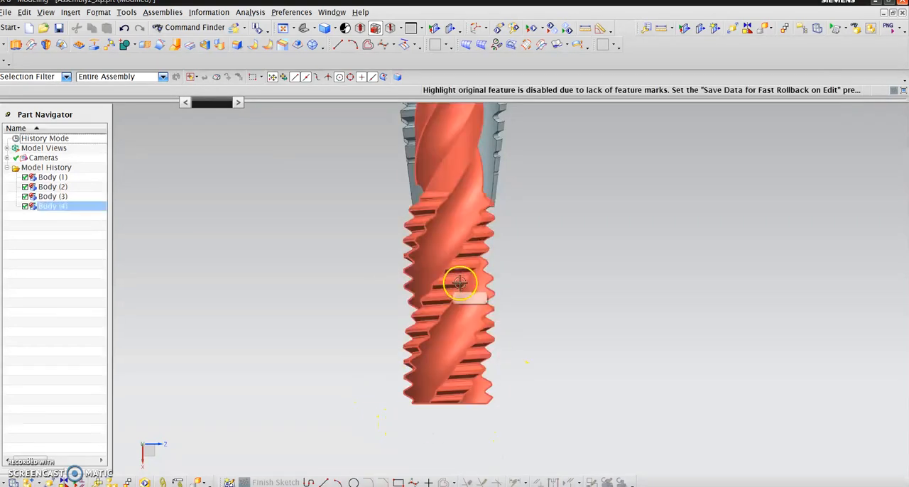
{"action": "left_click", "coordinate": [449, 423]}
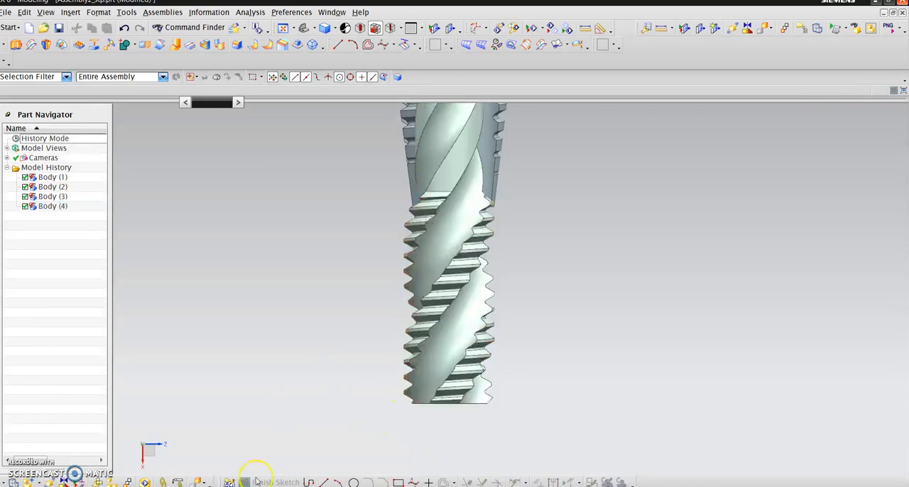
- Compare the smaller straight-flute tap's tapered lead with the spiral-flute tap's tip in a side view
{"action": "scroll", "coordinate": [371, 450], "scroll_direction": "down", "scroll_amount": 3}
{"action": "middle_click_drag", "start_coordinate": [367, 450], "coordinate": [342, 421]}
{"action": "scroll", "coordinate": [377, 355], "scroll_direction": "down", "scroll_amount": 5}
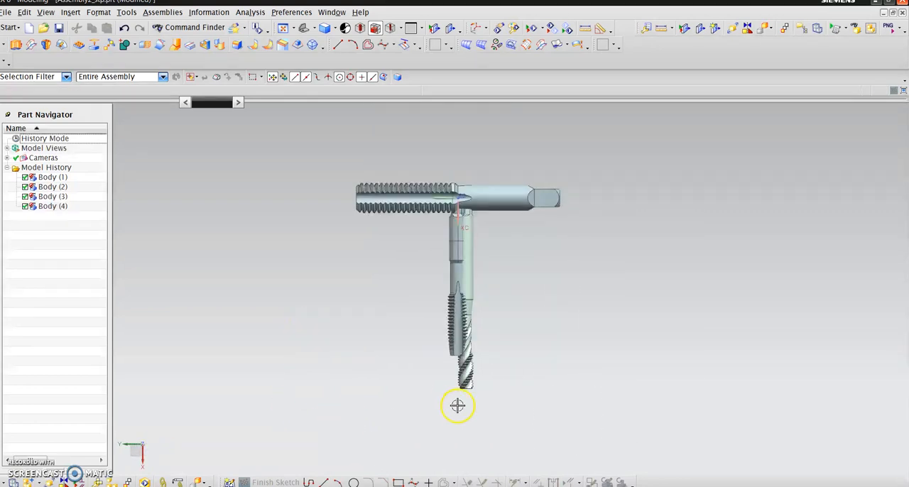
{"action": "scroll", "coordinate": [455, 398], "scroll_direction": "up", "scroll_amount": 5}
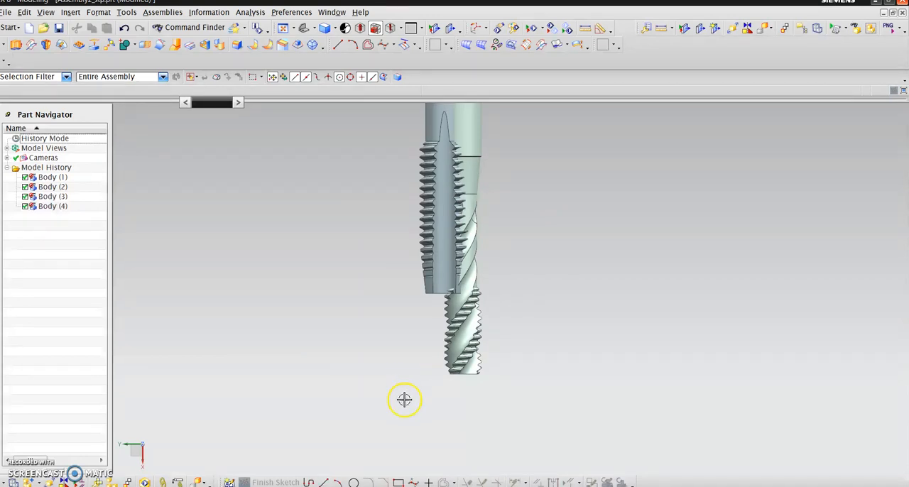
{"action": "scroll", "coordinate": [404, 424], "scroll_direction": "down", "scroll_amount": 2}
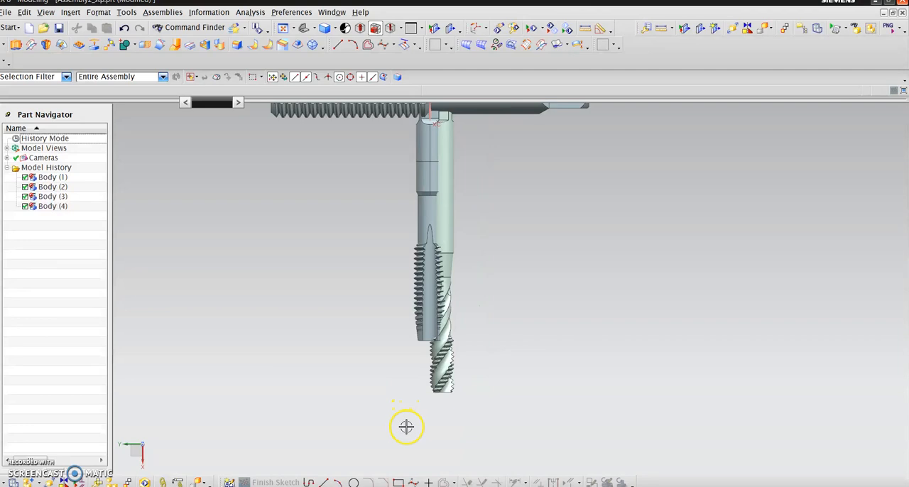
{"action": "scroll", "coordinate": [472, 424], "scroll_direction": "down", "scroll_amount": 2}
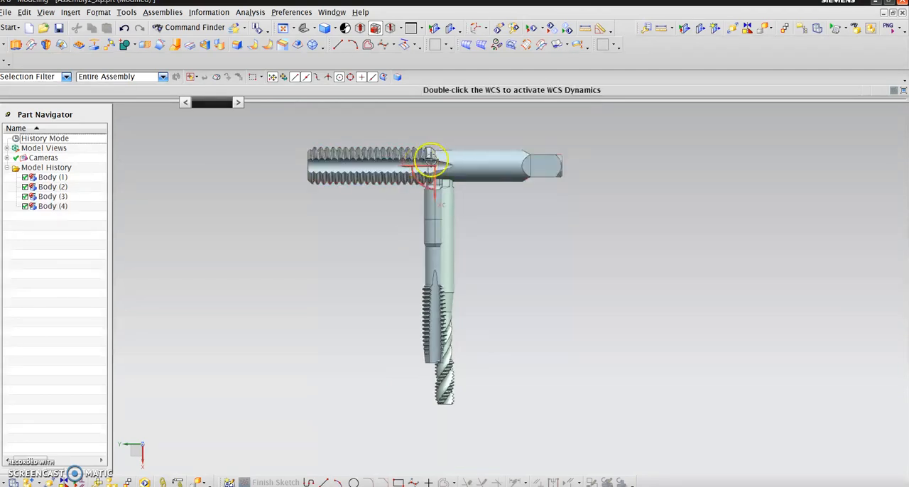
{"action": "scroll", "coordinate": [426, 158], "scroll_direction": "up", "scroll_amount": 5}
{"action": "scroll", "coordinate": [401, 172], "scroll_direction": "down", "scroll_amount": 1}
{"action": "scroll", "coordinate": [394, 213], "scroll_direction": "down", "scroll_amount": 4}
{"action": "scroll", "coordinate": [379, 314], "scroll_direction": "up", "scroll_amount": 6}
{"action": "scroll", "coordinate": [307, 269], "scroll_direction": "up", "scroll_amount": 1}
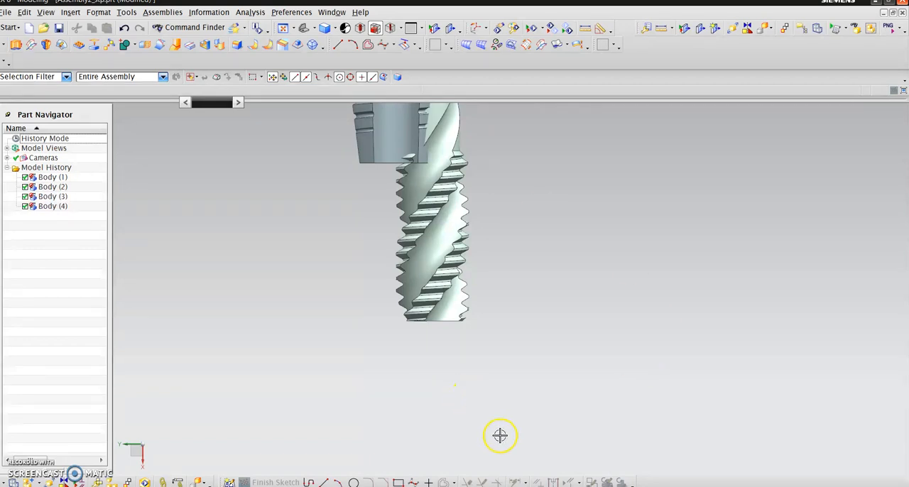
{"action": "scroll", "coordinate": [334, 316], "scroll_direction": "up", "scroll_amount": 5}
{"action": "scroll", "coordinate": [294, 359], "scroll_direction": "down", "scroll_amount": 4}
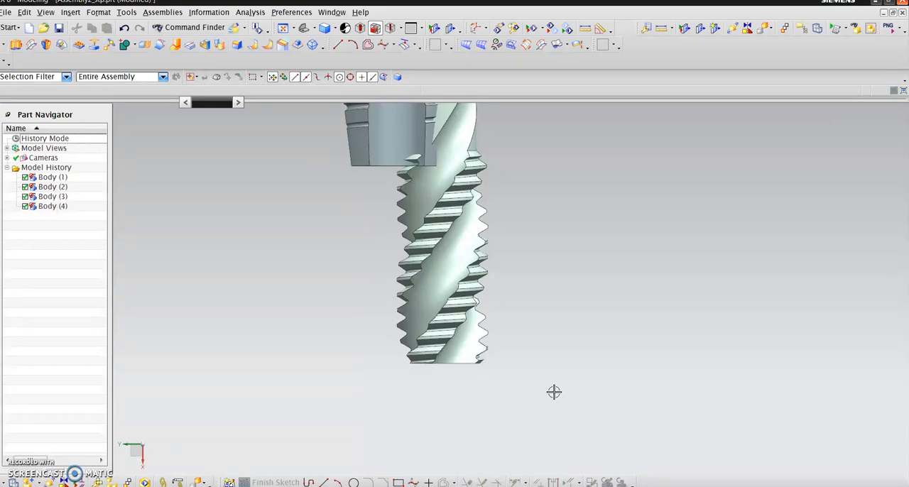
{"action": "scroll", "coordinate": [471, 430], "scroll_direction": "down", "scroll_amount": 2}
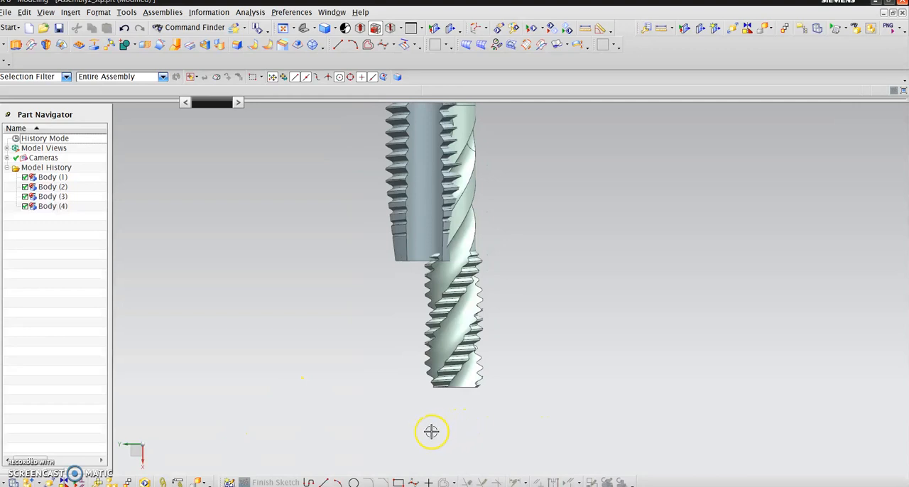
{"action": "scroll", "coordinate": [432, 432], "scroll_direction": "down", "scroll_amount": 3}
- Create a datum plane on the WCS XC-YC plane with a distance of 0 mm
{"action": "middle_click_drag", "start_coordinate": [412, 434], "coordinate": [384, 342]}
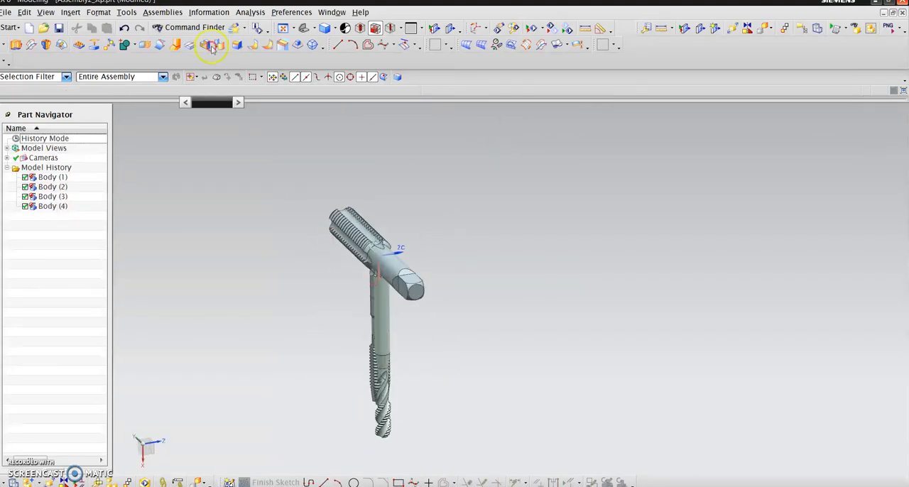
{"action": "left_click", "coordinate": [98, 12]}
{"action": "mouse_move", "coordinate": [70, 13]}
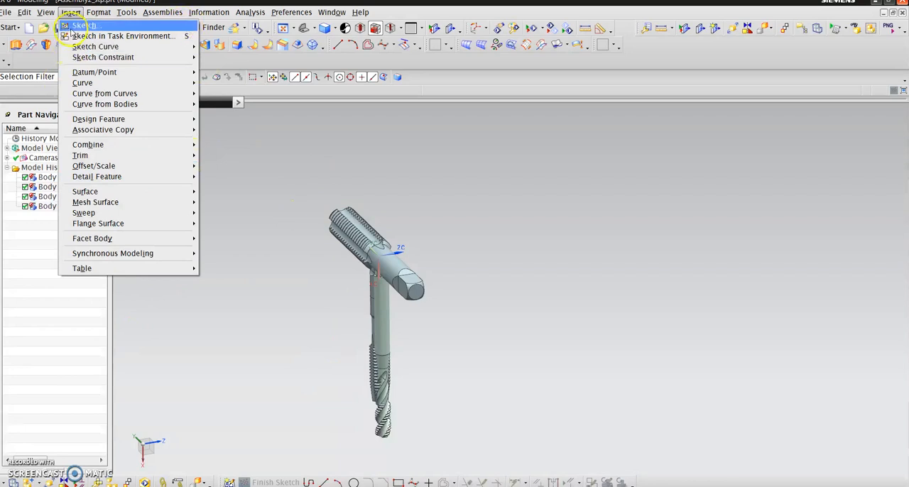
{"action": "mouse_move", "coordinate": [146, 74]}
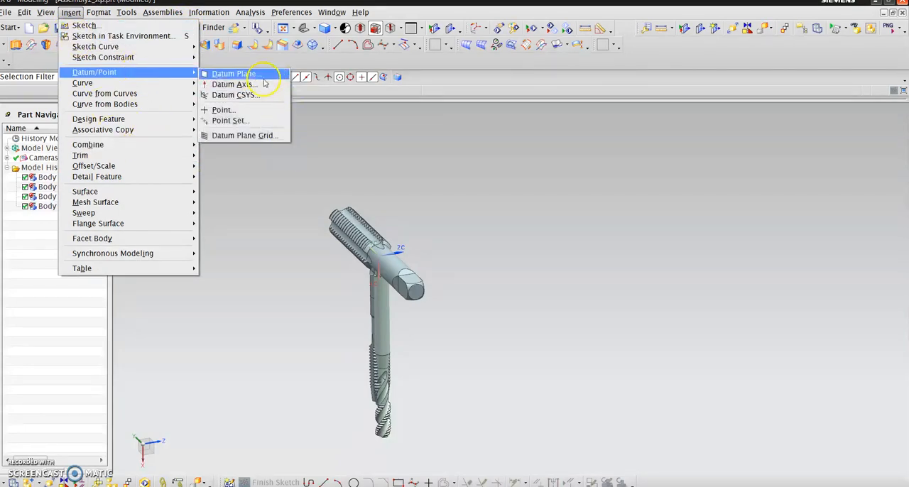
{"action": "left_click", "coordinate": [247, 71]}
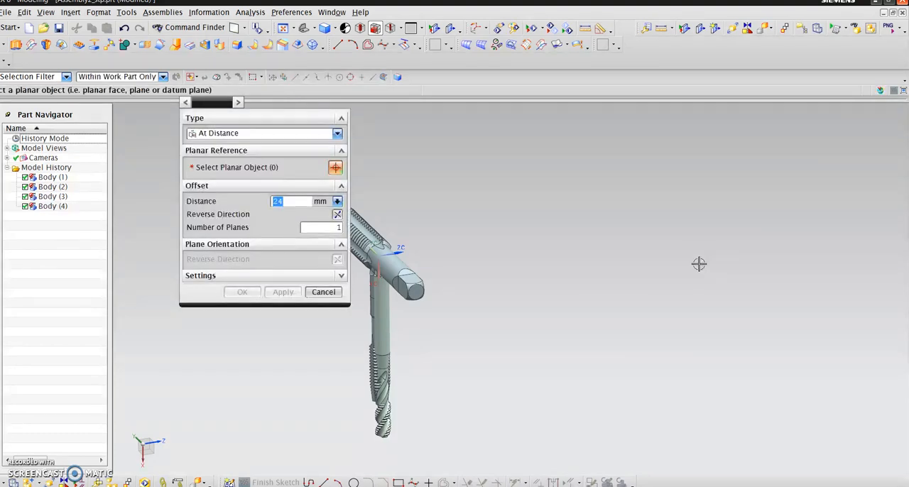
{"action": "scroll", "coordinate": [757, 265], "scroll_direction": "down", "scroll_amount": 2}
{"action": "scroll", "coordinate": [460, 381], "scroll_direction": "up", "scroll_amount": 2}
{"action": "left_click", "coordinate": [302, 134]}
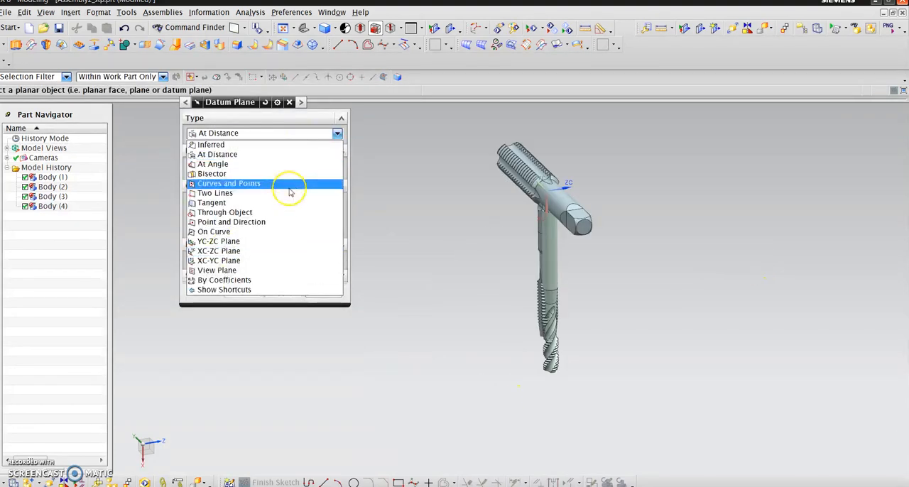
{"action": "left_click", "coordinate": [249, 257]}
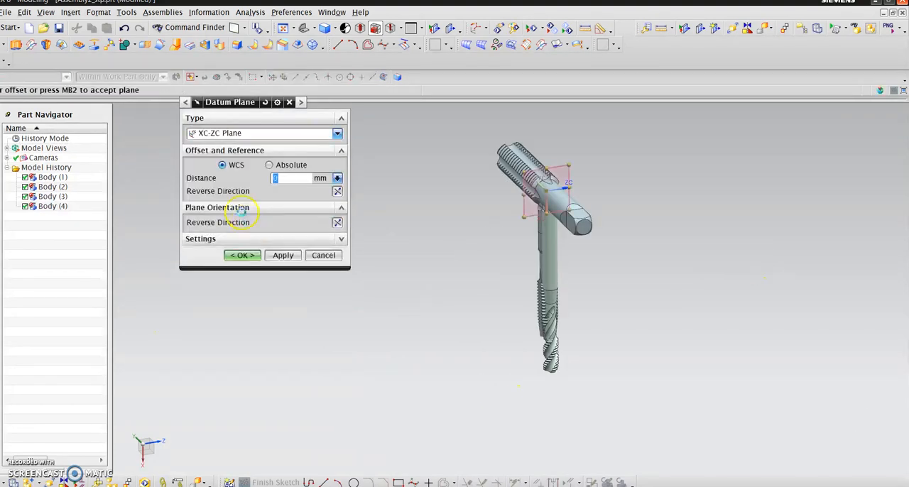
{"action": "left_click", "coordinate": [284, 133]}
{"action": "left_click", "coordinate": [227, 262]}
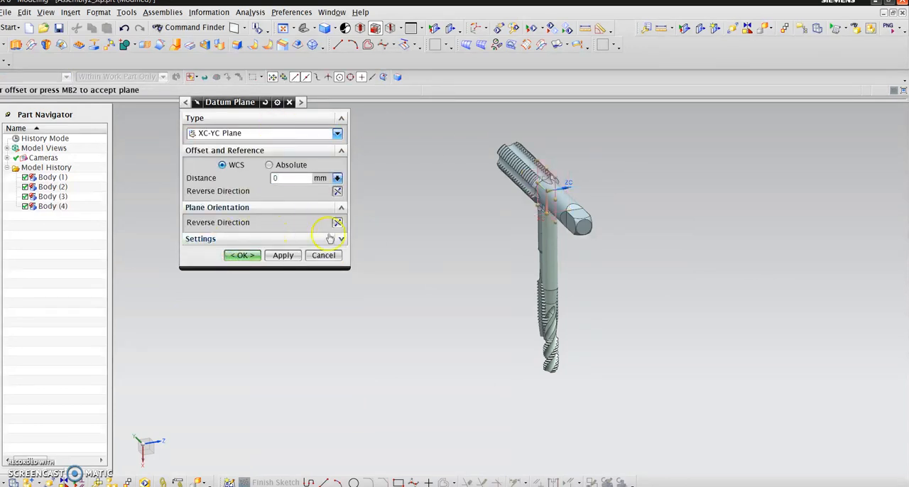
{"action": "left_click", "coordinate": [238, 255]}
- Start a Section Curve using selected planes and select all the tap bodies, with the selection scope set to Entire Assembly
{"action": "scroll", "coordinate": [621, 177], "scroll_direction": "up", "scroll_amount": 3}
{"action": "scroll", "coordinate": [491, 238], "scroll_direction": "down", "scroll_amount": 3}
{"action": "left_click", "coordinate": [71, 13]}
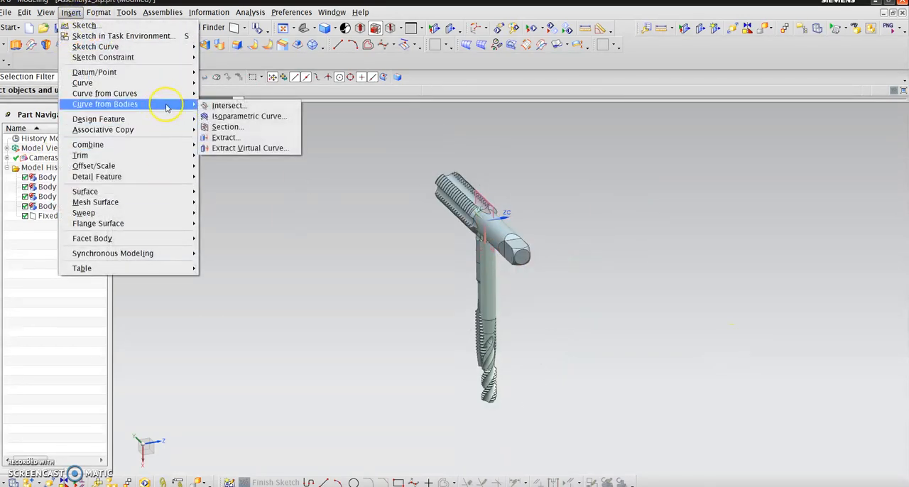
{"action": "left_click", "coordinate": [225, 127]}
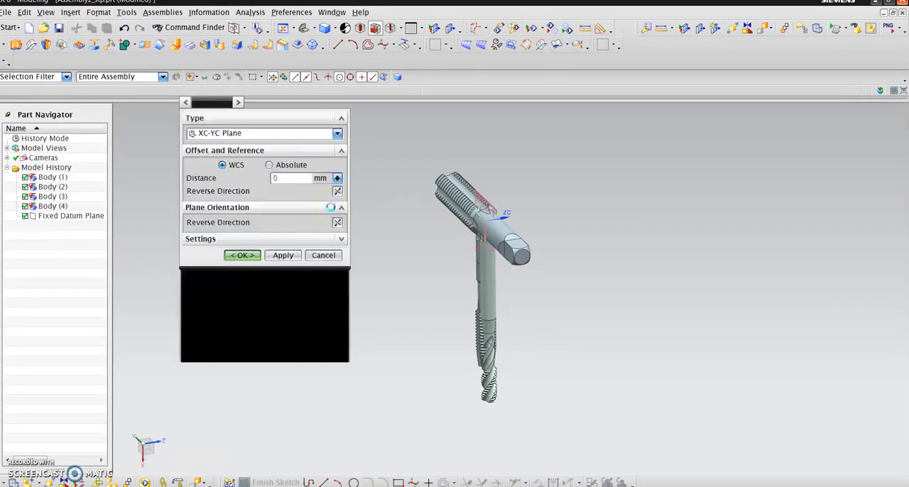
{"action": "left_click_drag", "start_coordinate": [405, 144], "coordinate": [563, 425]}
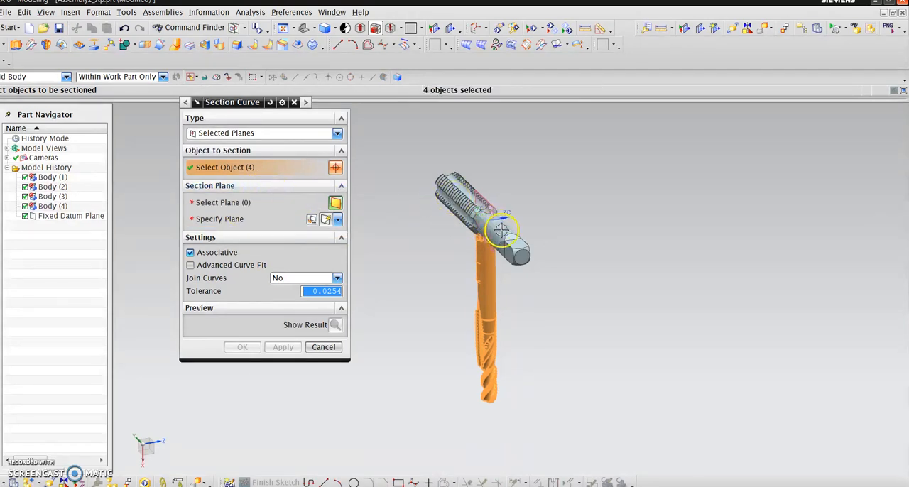
{"action": "left_click", "coordinate": [142, 77]}
{"action": "left_click", "coordinate": [120, 90]}
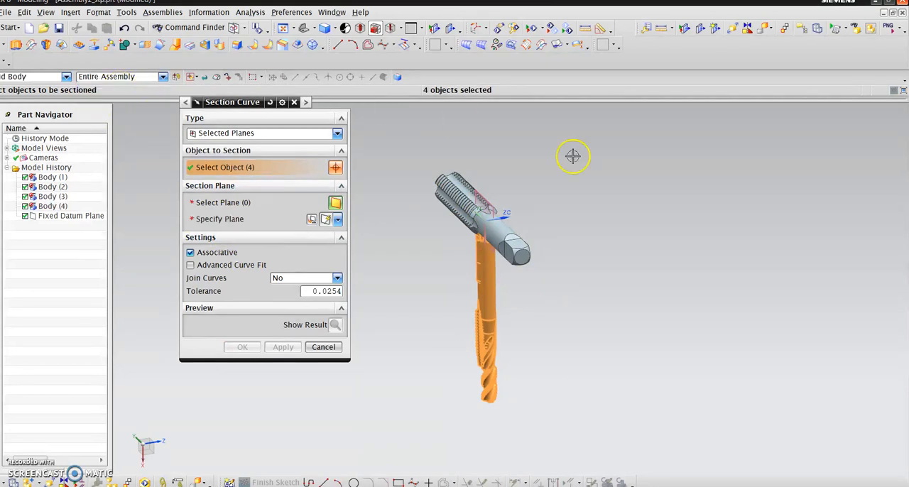
{"action": "left_click", "coordinate": [481, 196]}
- Section the selected bodies with the XC-YC datum plane, creating the curves with the Associative option turned off
{"action": "left_click", "coordinate": [211, 206]}
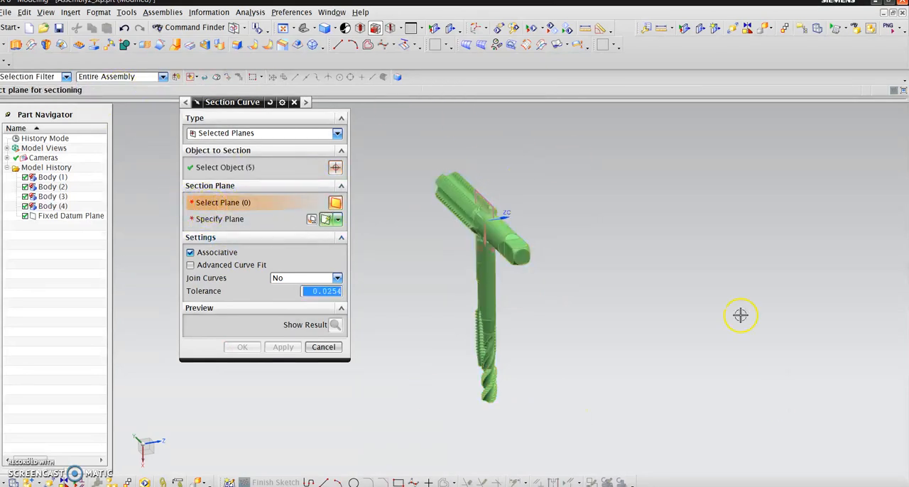
{"action": "left_click", "coordinate": [478, 190]}
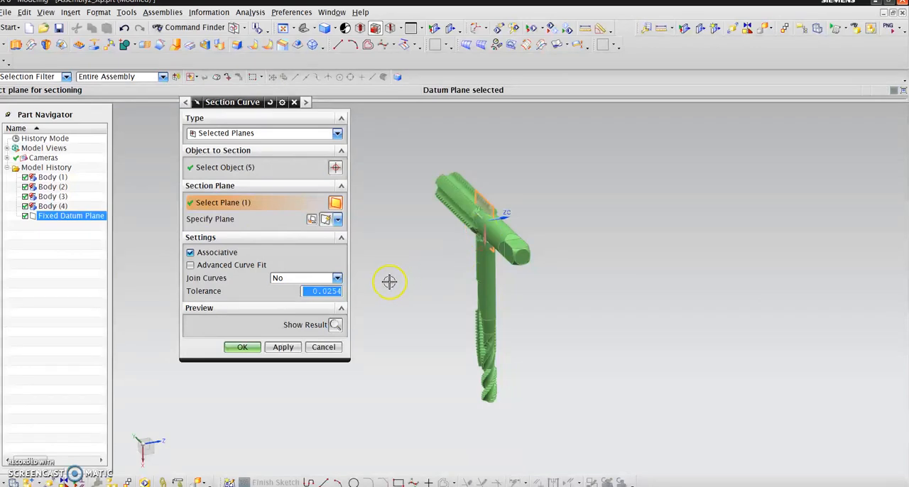
{"action": "left_click", "coordinate": [242, 348]}
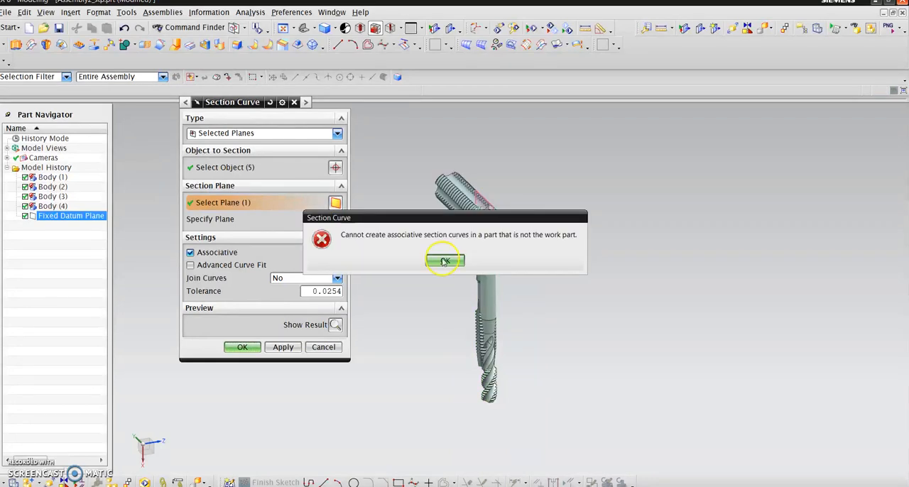
{"action": "left_click", "coordinate": [446, 262]}
{"action": "left_click", "coordinate": [242, 347]}
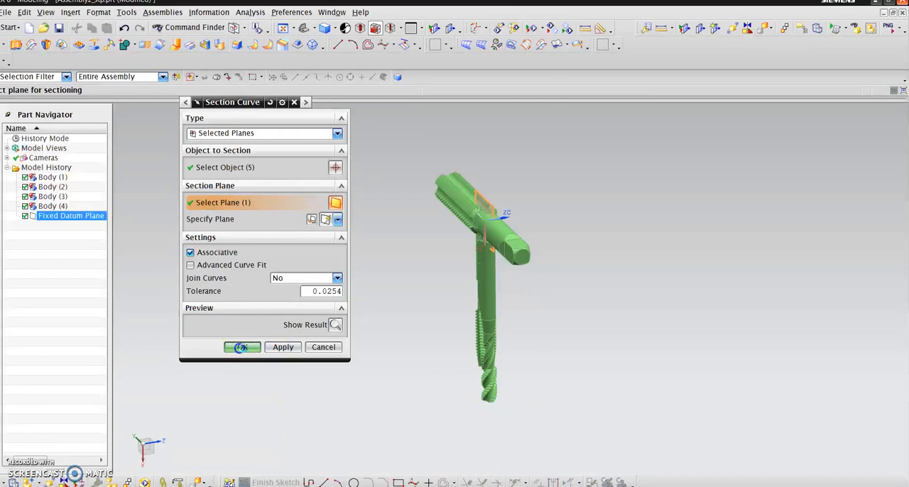
{"action": "left_click", "coordinate": [444, 260]}
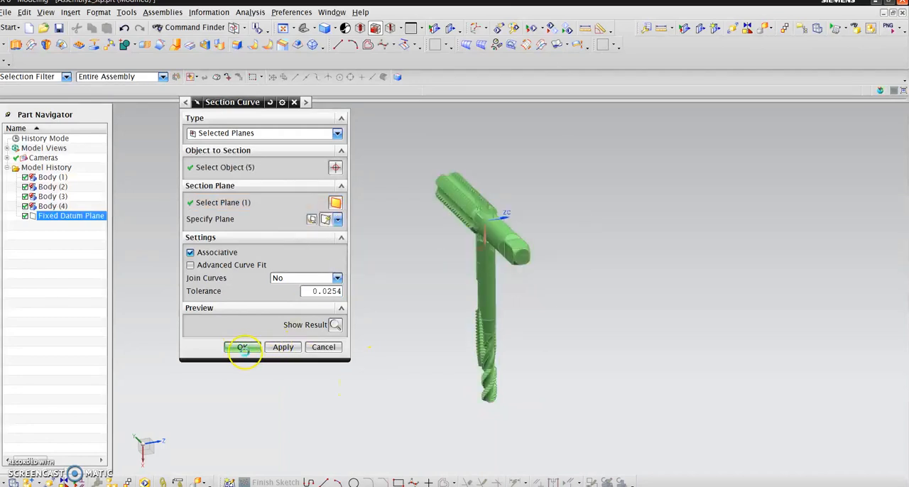
{"action": "left_click", "coordinate": [190, 253]}
{"action": "left_click", "coordinate": [242, 393]}
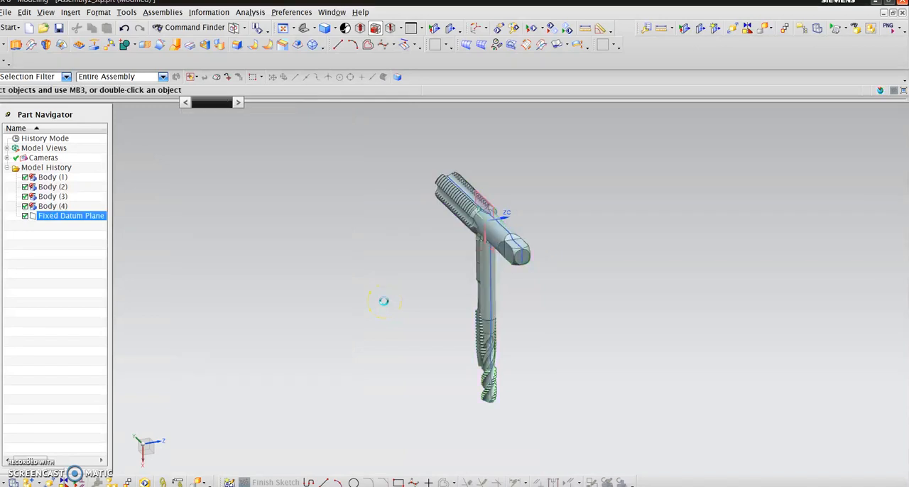
- Inspect the section curves on the taps in a view square to the datum plane
{"action": "middle_click_drag", "start_coordinate": [345, 370], "coordinate": [400, 386]}
{"action": "key", "text": "F8"}
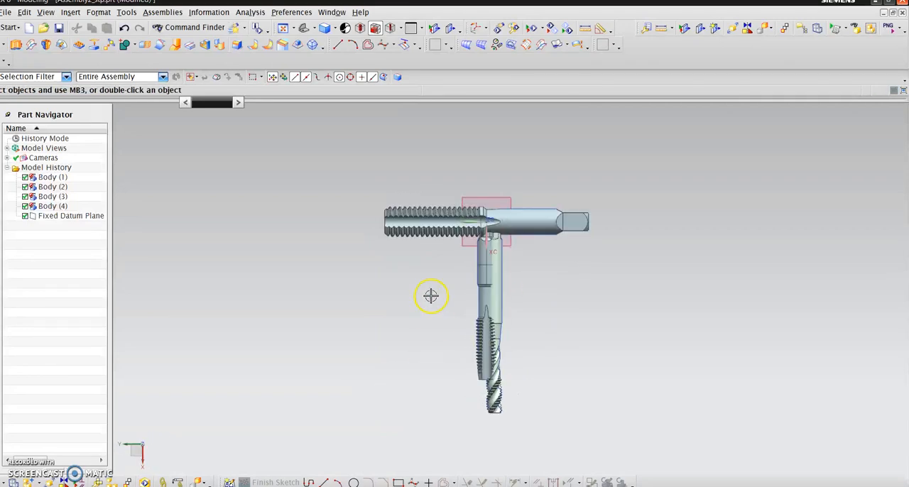
{"action": "scroll", "coordinate": [349, 225], "scroll_direction": "up", "scroll_amount": 4}
{"action": "scroll", "coordinate": [349, 223], "scroll_direction": "down", "scroll_amount": 5}
{"action": "scroll", "coordinate": [424, 313], "scroll_direction": "up", "scroll_amount": 3}
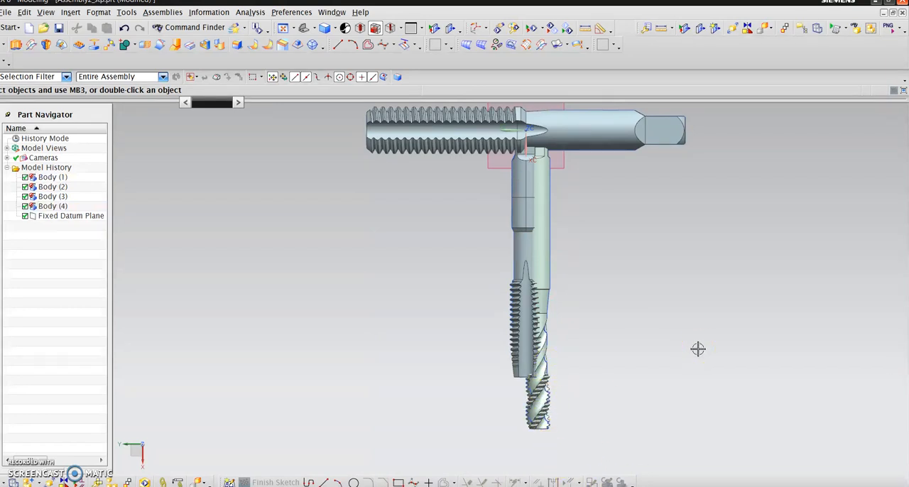
- Examine the section curves along the threads and tips of the taps, comparing the straight-flute and spiral-flute tools
{"action": "scroll", "coordinate": [544, 426], "scroll_direction": "down", "scroll_amount": 5}
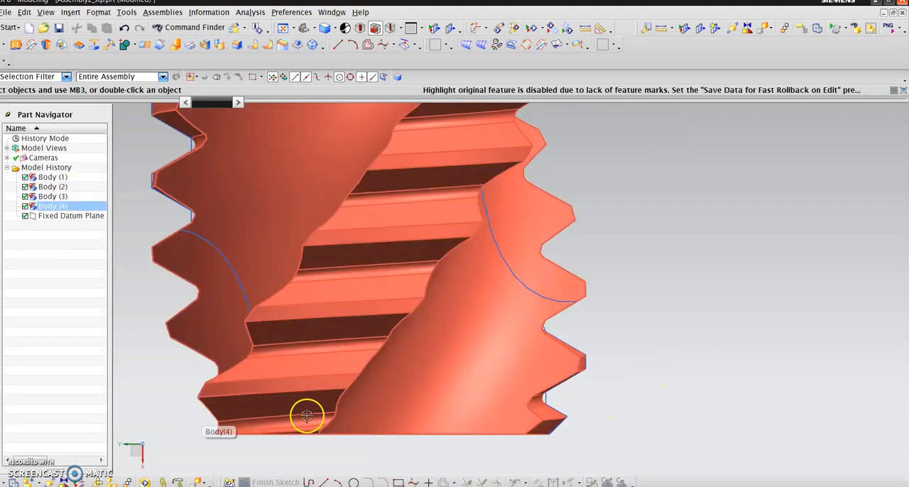
{"action": "scroll", "coordinate": [500, 443], "scroll_direction": "up", "scroll_amount": 1}
{"action": "scroll", "coordinate": [500, 443], "scroll_direction": "up", "scroll_amount": 3}
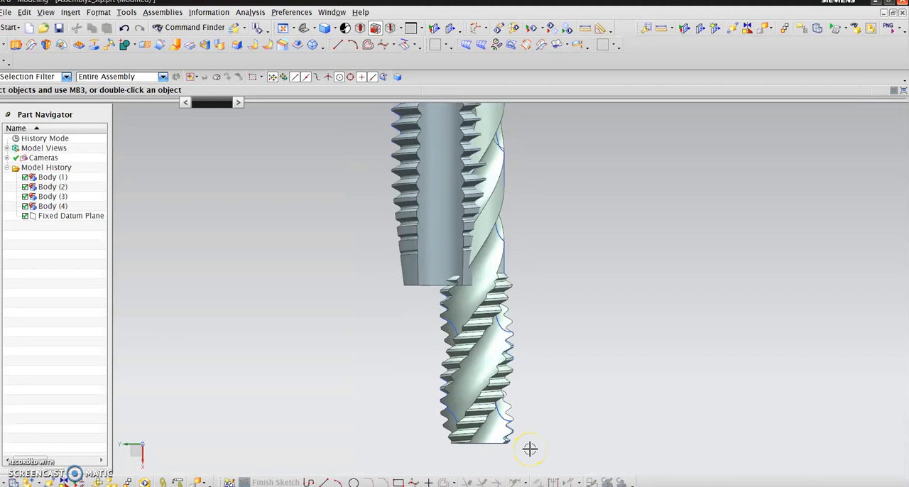
{"action": "scroll", "coordinate": [529, 449], "scroll_direction": "up", "scroll_amount": 3}
{"action": "scroll", "coordinate": [398, 241], "scroll_direction": "down", "scroll_amount": 4}
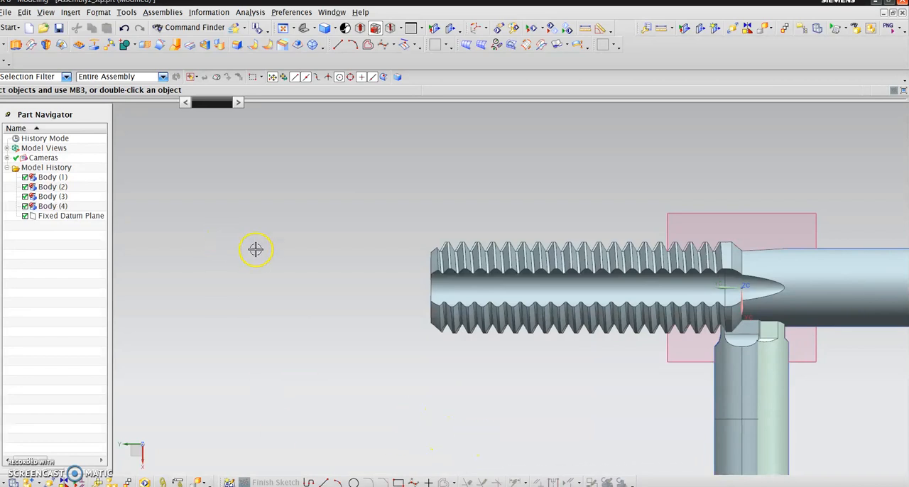
{"action": "scroll", "coordinate": [331, 208], "scroll_direction": "up", "scroll_amount": 3}
{"action": "scroll", "coordinate": [465, 430], "scroll_direction": "down", "scroll_amount": 10}
{"action": "scroll", "coordinate": [497, 412], "scroll_direction": "up", "scroll_amount": 2}
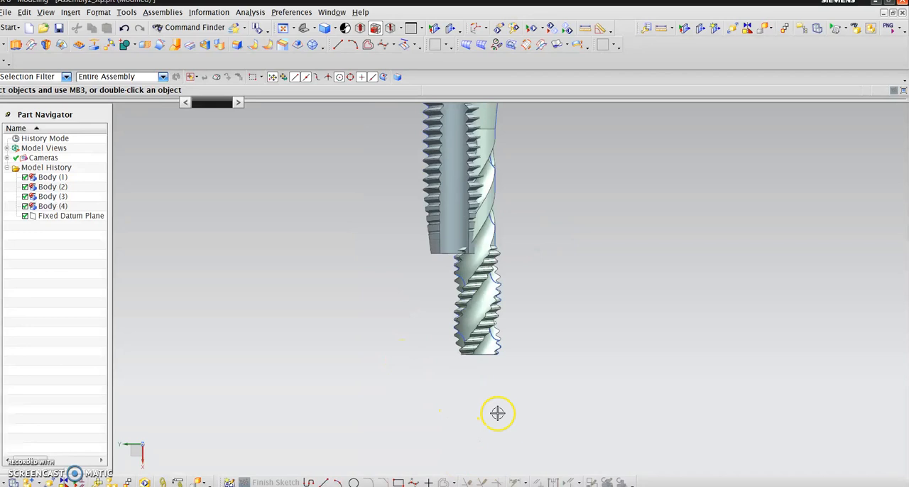
{"action": "scroll", "coordinate": [402, 220], "scroll_direction": "down", "scroll_amount": 3}
{"action": "scroll", "coordinate": [589, 263], "scroll_direction": "up", "scroll_amount": 2}
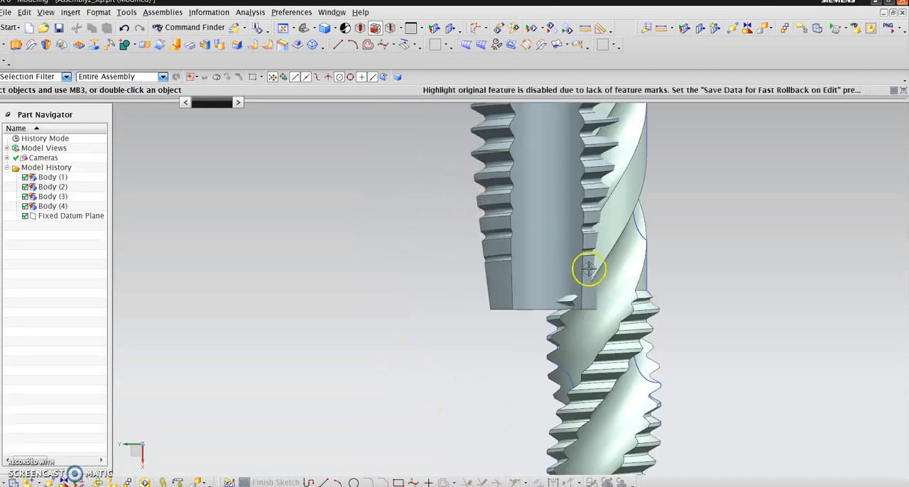
{"action": "scroll", "coordinate": [529, 291], "scroll_direction": "up", "scroll_amount": 1}
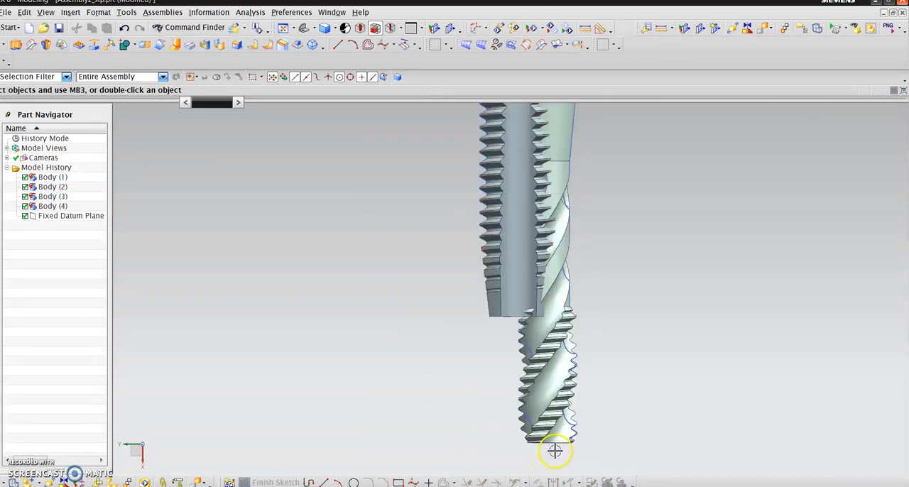
{"action": "scroll", "coordinate": [556, 452], "scroll_direction": "down", "scroll_amount": 3}
{"action": "scroll", "coordinate": [568, 458], "scroll_direction": "up", "scroll_amount": 3}
{"action": "scroll", "coordinate": [539, 253], "scroll_direction": "down", "scroll_amount": 3}
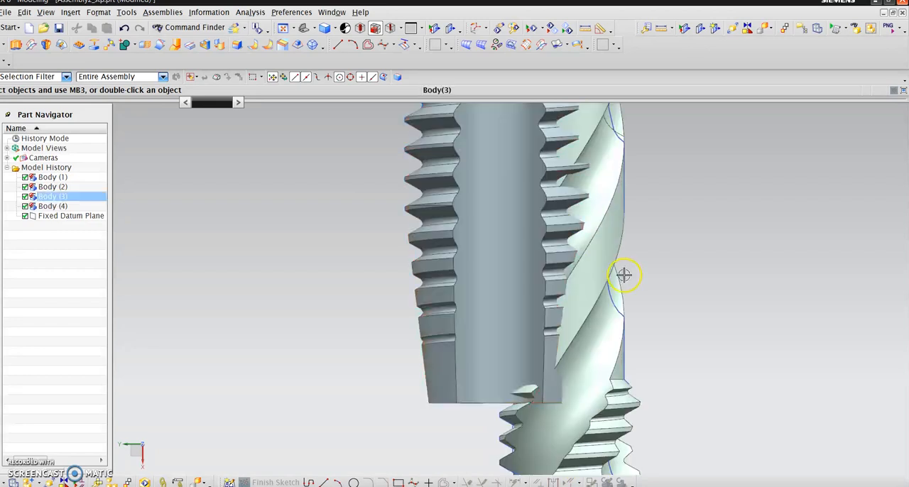
- Check individual section curves on the spiral-flute tap beside its thread and on the neighbouring taps
{"action": "left_click", "coordinate": [616, 365]}
{"action": "key", "text": "Escape"}
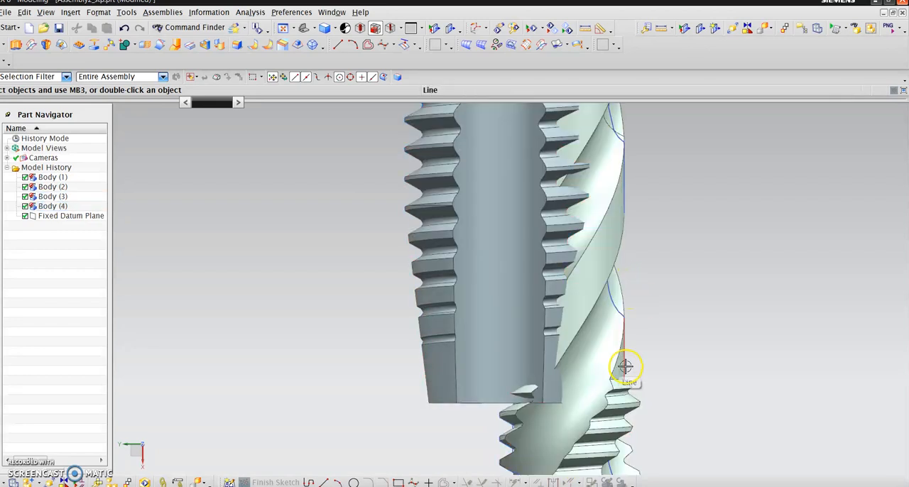
{"action": "scroll", "coordinate": [332, 386], "scroll_direction": "up", "scroll_amount": 2}
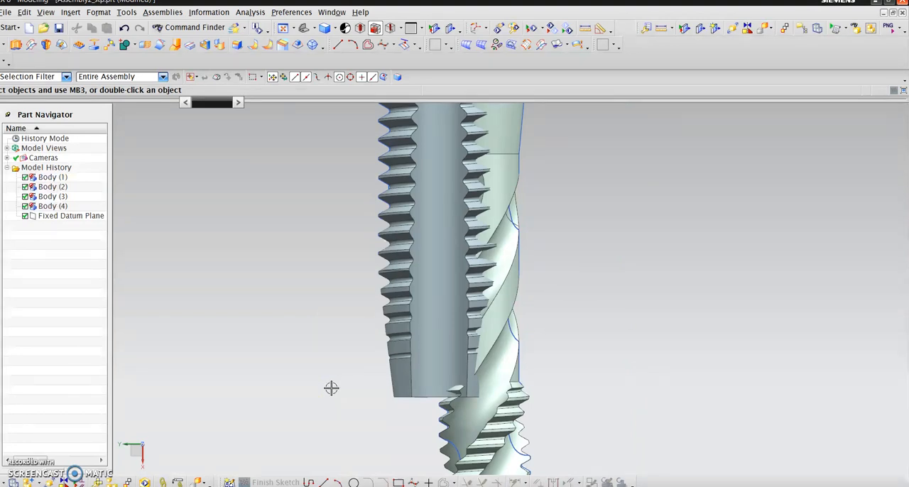
{"action": "scroll", "coordinate": [331, 388], "scroll_direction": "up", "scroll_amount": 2}
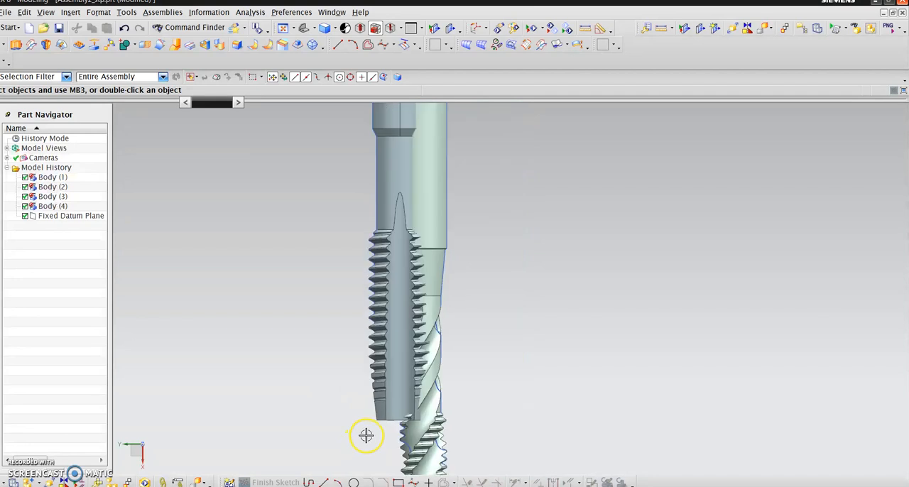
{"action": "scroll", "coordinate": [365, 434], "scroll_direction": "down", "scroll_amount": 4}
{"action": "left_click", "coordinate": [428, 366]}
{"action": "key", "text": "Escape"}
{"action": "scroll", "coordinate": [412, 387], "scroll_direction": "up", "scroll_amount": 5}
{"action": "scroll", "coordinate": [341, 359], "scroll_direction": "down", "scroll_amount": 4}
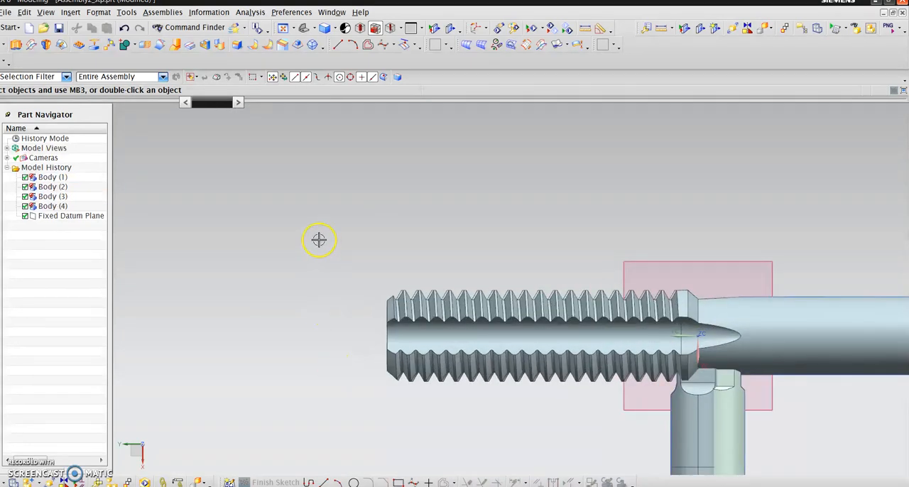
{"action": "scroll", "coordinate": [302, 226], "scroll_direction": "up", "scroll_amount": 3}
- Hide all solid bodies, leaving the section curves and datum plane displayed
{"action": "left_click", "coordinate": [24, 12]}
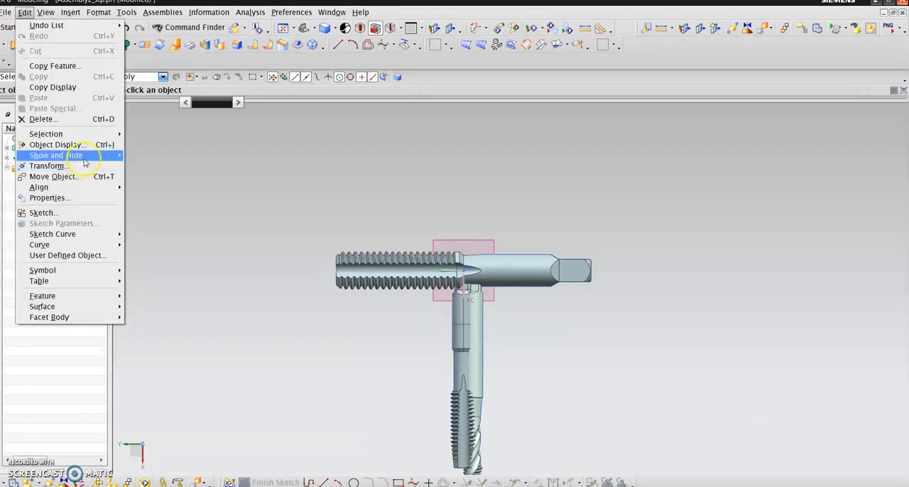
{"action": "mouse_move", "coordinate": [100, 155]}
{"action": "left_click", "coordinate": [152, 154]}
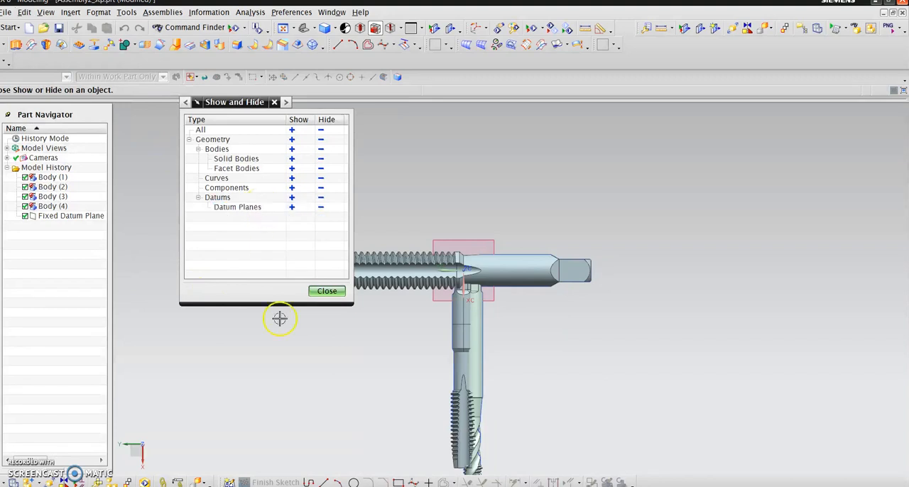
{"action": "left_click", "coordinate": [320, 158]}
{"action": "left_click", "coordinate": [326, 291]}
- Regenerate the work view to refresh the display of the section curves along the thread profile
{"action": "scroll", "coordinate": [505, 420], "scroll_direction": "up", "scroll_amount": 4}
{"action": "scroll", "coordinate": [431, 445], "scroll_direction": "up", "scroll_amount": 2}
{"action": "scroll", "coordinate": [399, 364], "scroll_direction": "up", "scroll_amount": 6}
{"action": "scroll", "coordinate": [463, 288], "scroll_direction": "up", "scroll_amount": 3}
{"action": "scroll", "coordinate": [399, 185], "scroll_direction": "down", "scroll_amount": 4}
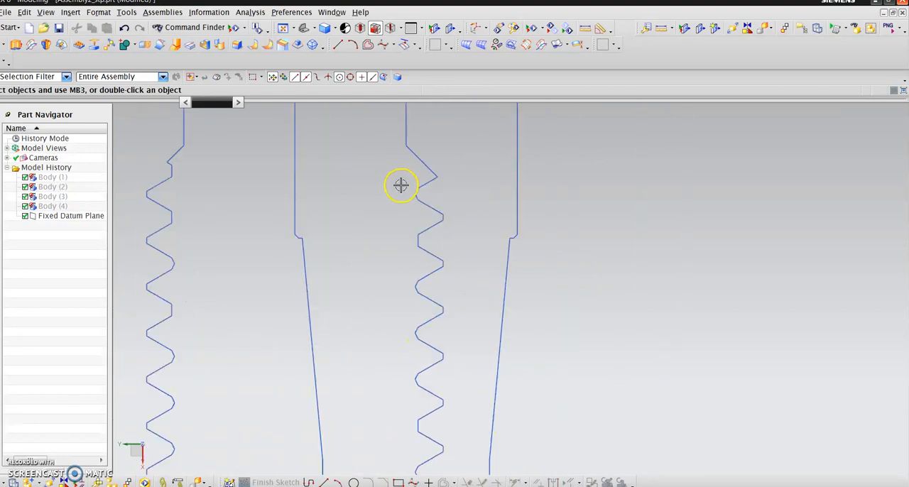
{"action": "left_click", "coordinate": [52, 14]}
{"action": "left_click", "coordinate": [98, 15]}
{"action": "left_click", "coordinate": [49, 15]}
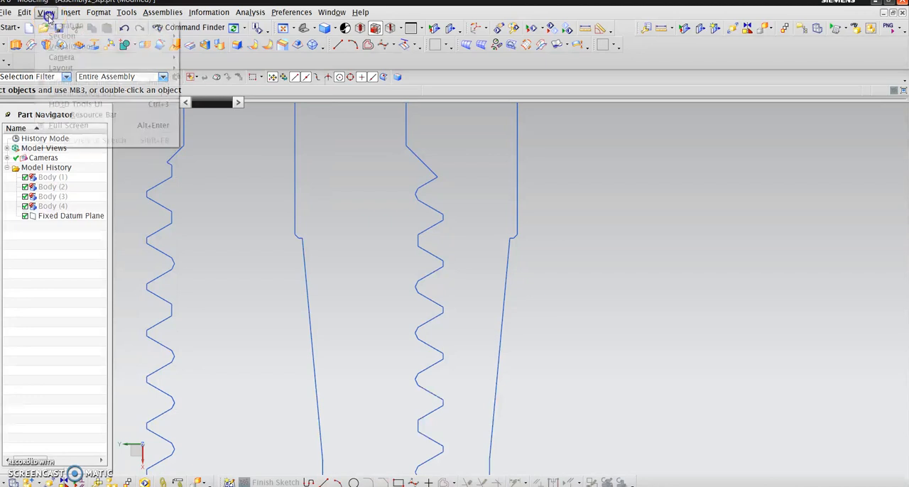
{"action": "mouse_move", "coordinate": [170, 27]}
{"action": "left_click", "coordinate": [244, 288]}
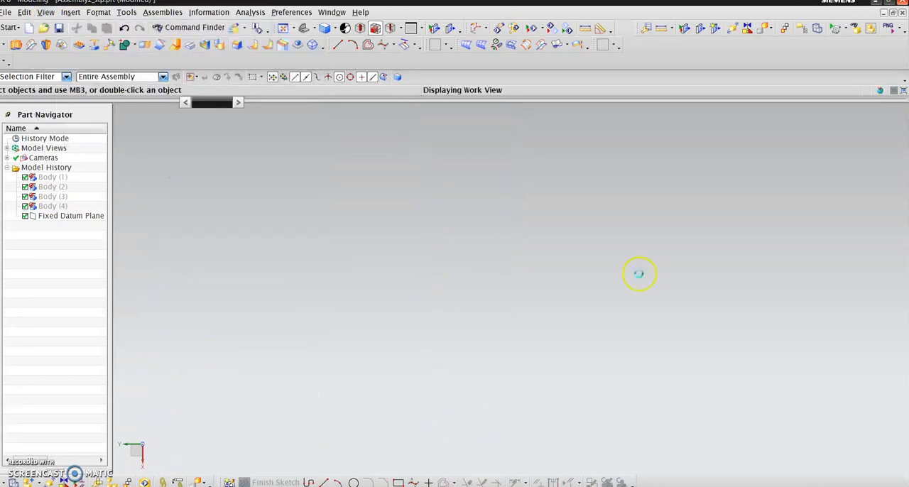
{"action": "scroll", "coordinate": [401, 246], "scroll_direction": "up", "scroll_amount": 6}
{"action": "scroll", "coordinate": [376, 228], "scroll_direction": "down", "scroll_amount": 5}
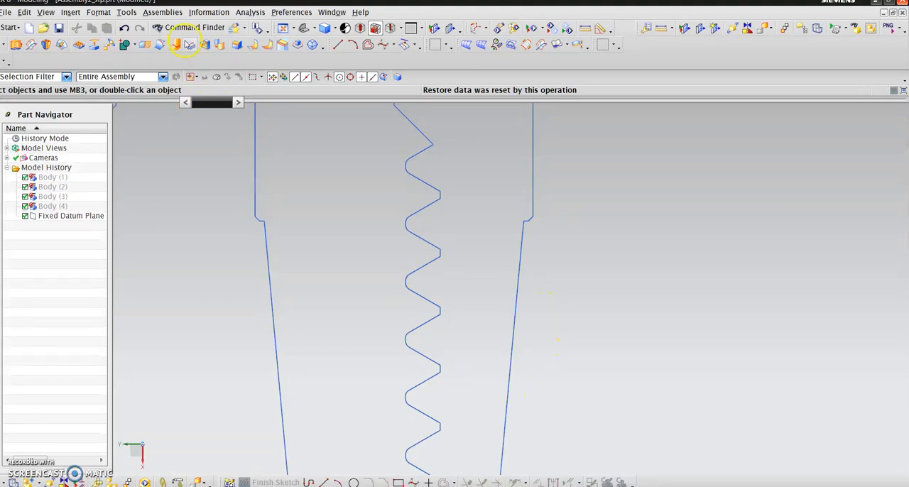
- Start a Projected Distance measurement with the vector running along the axis of the vertical taps
{"action": "left_click", "coordinate": [257, 16]}
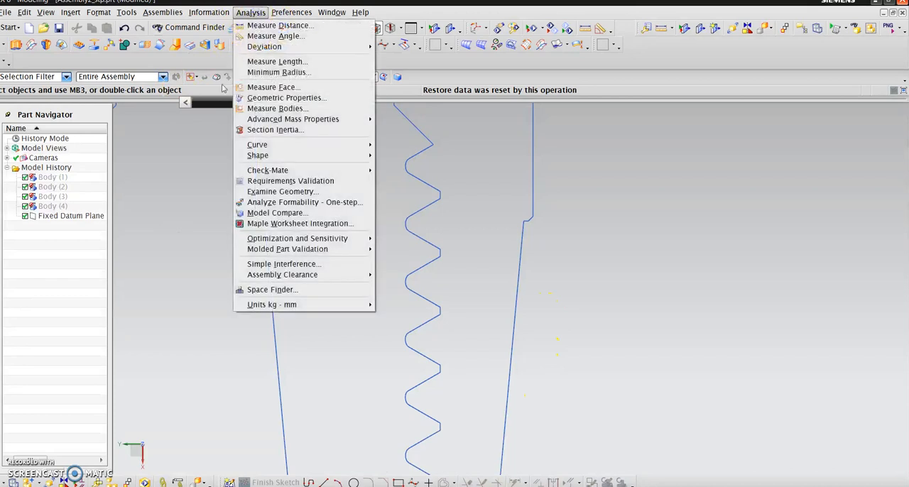
{"action": "left_click", "coordinate": [274, 24]}
{"action": "left_click", "coordinate": [234, 134]}
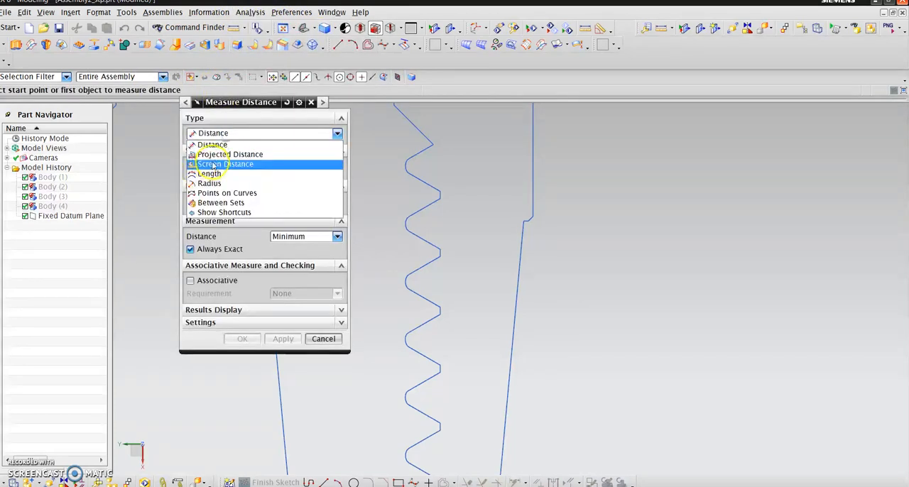
{"action": "left_click", "coordinate": [218, 154]}
{"action": "scroll", "coordinate": [590, 287], "scroll_direction": "down", "scroll_amount": 6}
{"action": "left_click", "coordinate": [574, 305]}
{"action": "scroll", "coordinate": [560, 314], "scroll_direction": "up", "scroll_amount": 6}
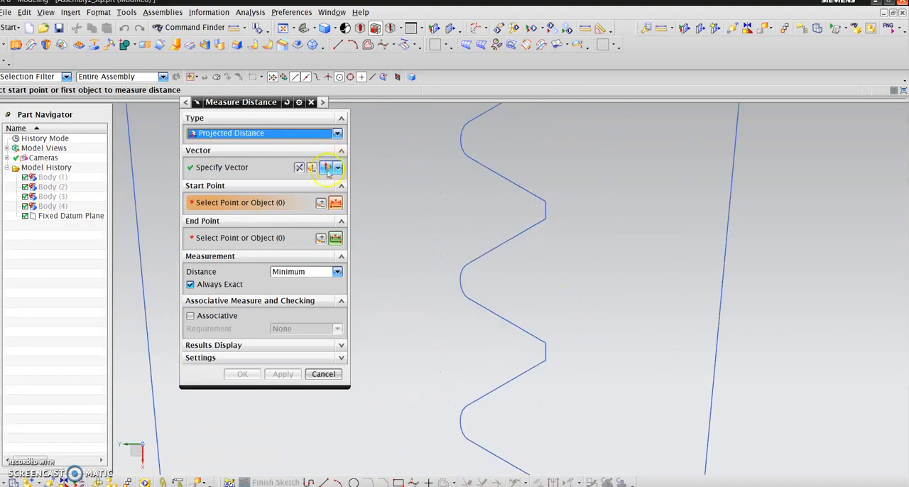
- Set the measurement's start point midway between the two end points of a thread crest's flat
{"action": "left_click", "coordinate": [321, 203]}
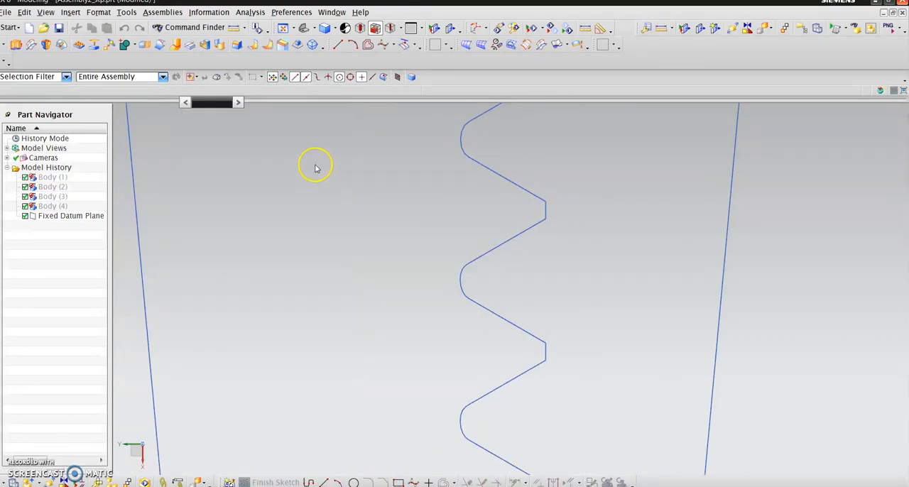
{"action": "left_click", "coordinate": [245, 134]}
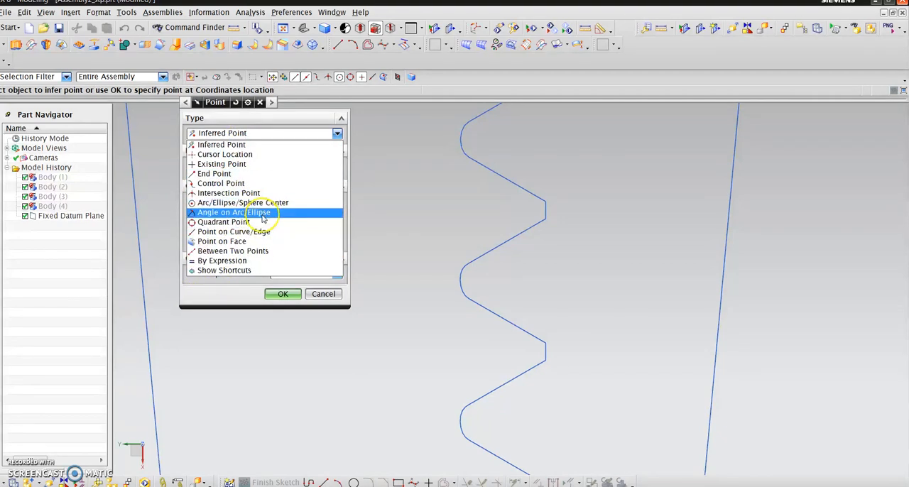
{"action": "left_click", "coordinate": [262, 251]}
{"action": "left_click", "coordinate": [543, 206]}
{"action": "left_click", "coordinate": [545, 218]}
{"action": "left_click", "coordinate": [284, 344]}
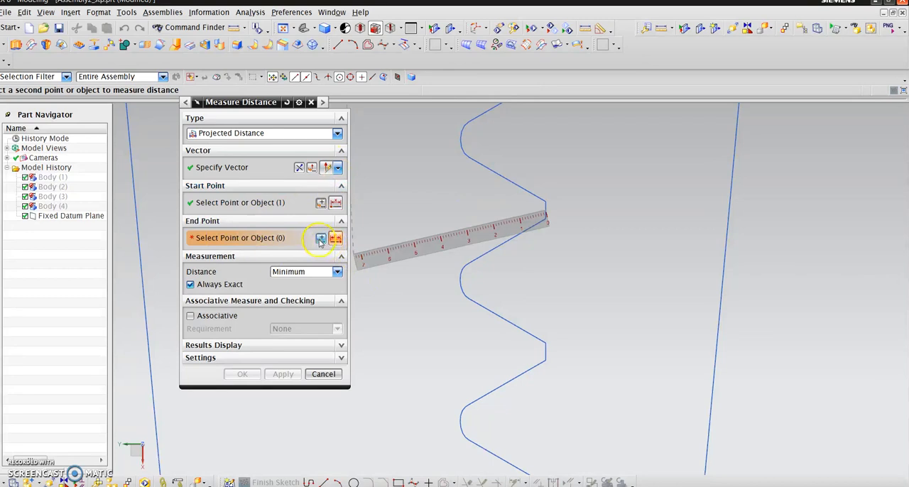
- Set the measurement's end point midway between the two end points of the adjacent crest's flat to measure the thread pitch
{"action": "left_click", "coordinate": [319, 239]}
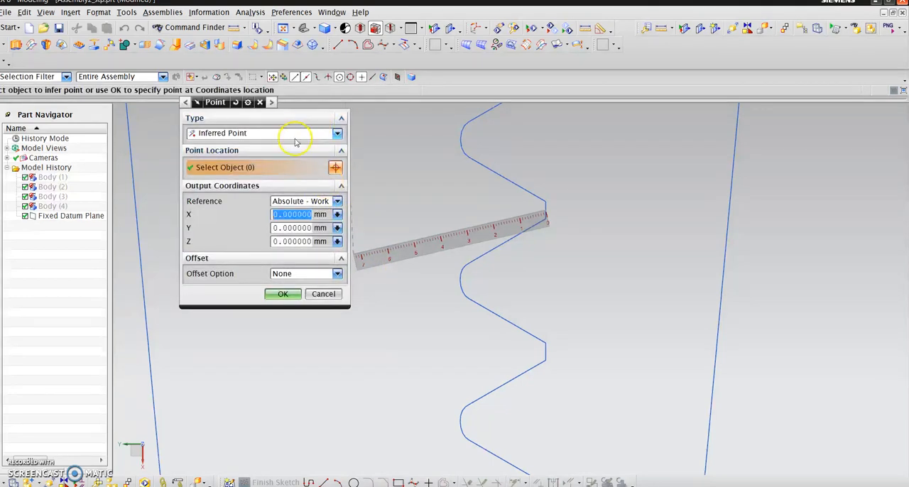
{"action": "left_click", "coordinate": [304, 133]}
{"action": "left_click", "coordinate": [228, 262]}
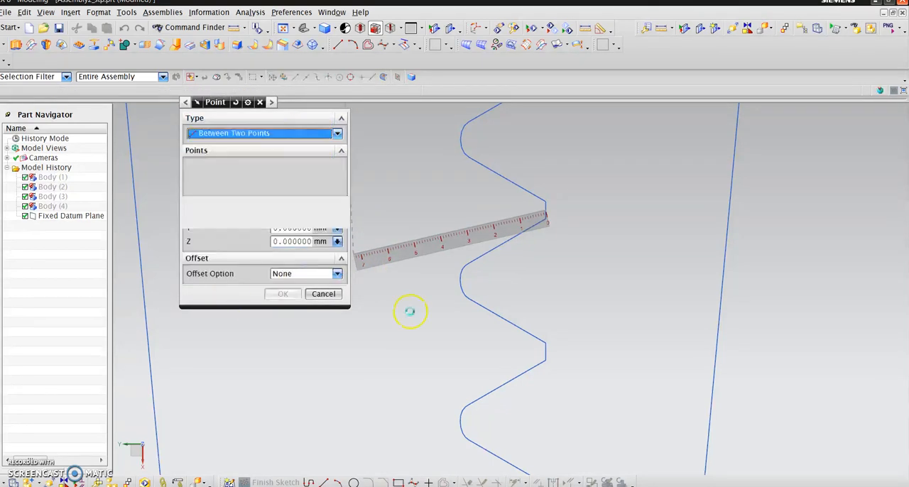
{"action": "left_click", "coordinate": [544, 341]}
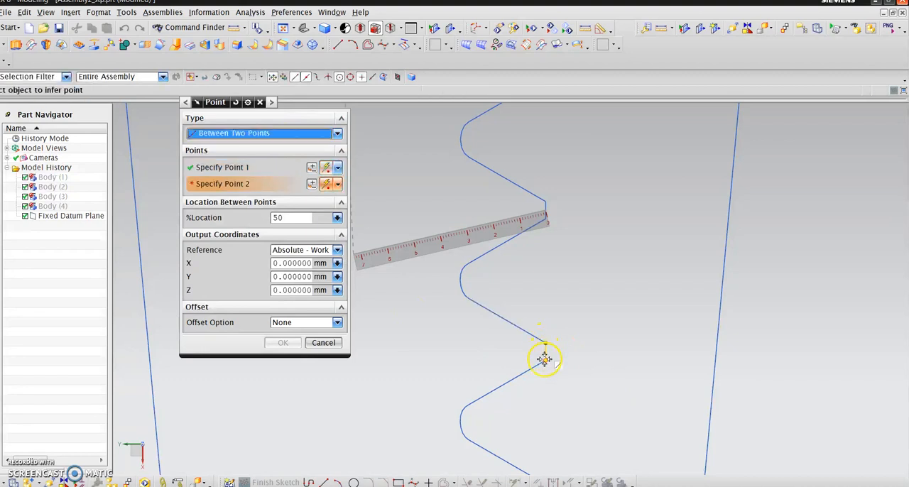
{"action": "left_click", "coordinate": [544, 358]}
{"action": "left_click", "coordinate": [282, 342]}
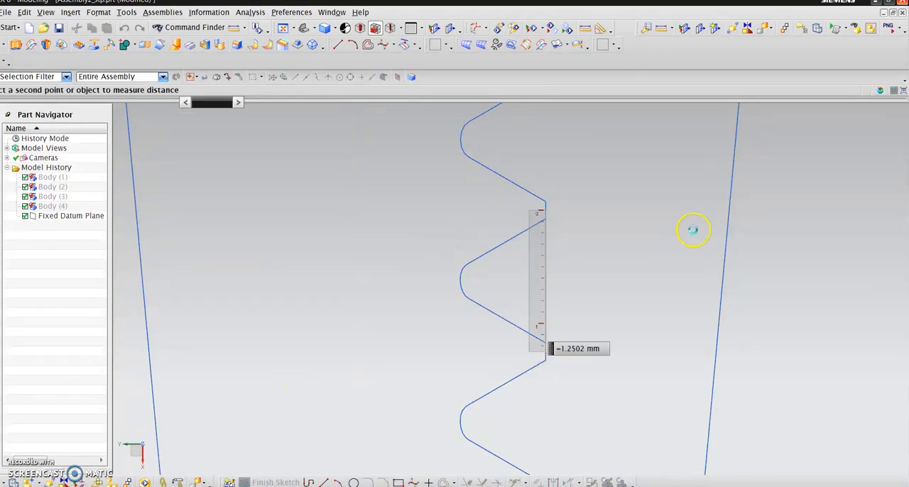
{"action": "left_click", "coordinate": [692, 234]}
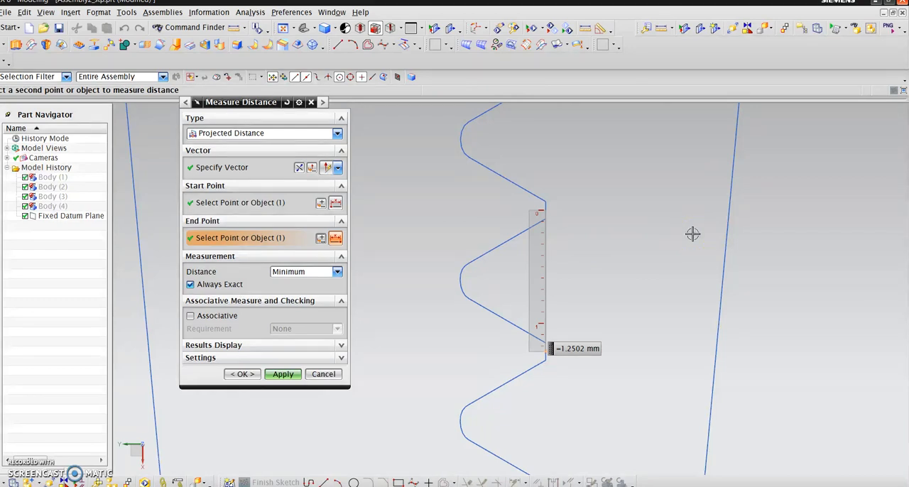
- Review the pitch measurement against the section curves of all the taps and finish measuring
{"action": "scroll", "coordinate": [667, 260], "scroll_direction": "down", "scroll_amount": 7}
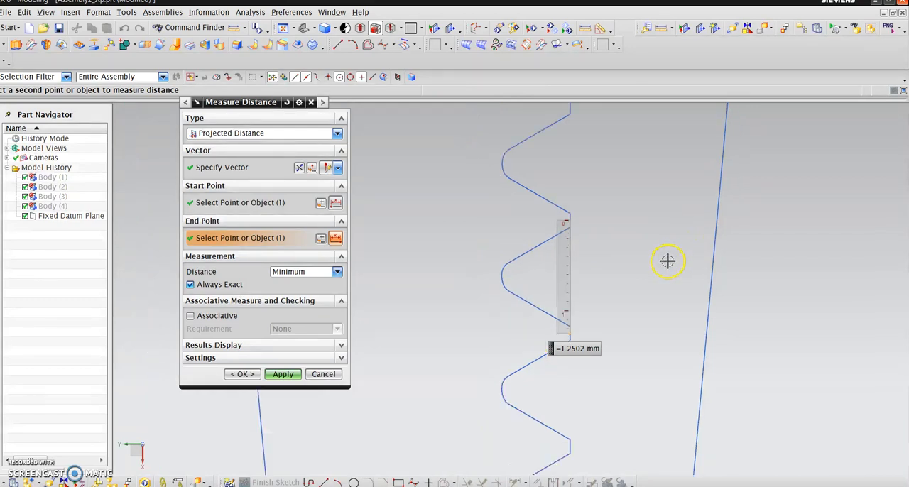
{"action": "scroll", "coordinate": [402, 283], "scroll_direction": "down", "scroll_amount": 3}
{"action": "scroll", "coordinate": [501, 274], "scroll_direction": "up", "scroll_amount": 2}
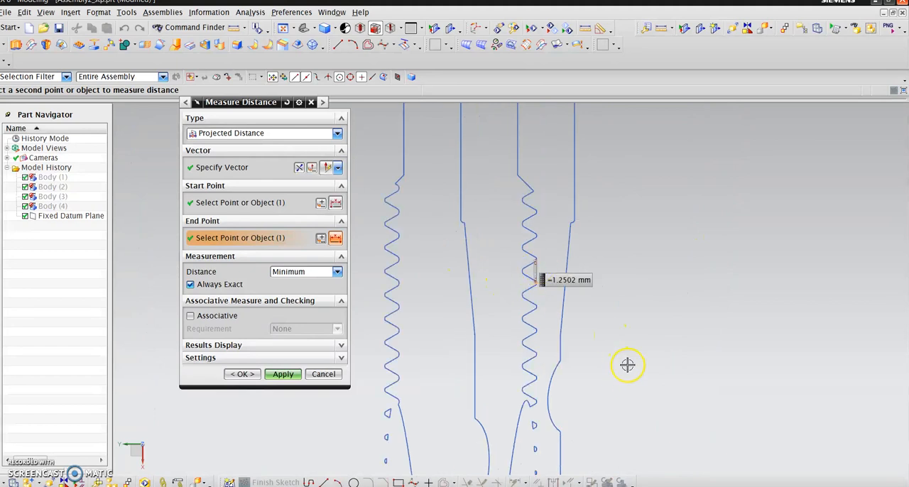
{"action": "scroll", "coordinate": [563, 259], "scroll_direction": "down", "scroll_amount": 4}
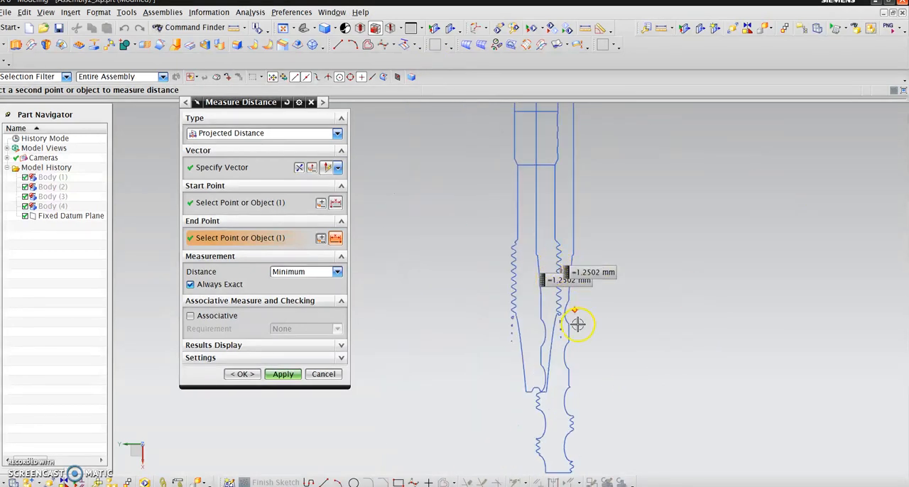
{"action": "scroll", "coordinate": [398, 295], "scroll_direction": "down", "scroll_amount": 2}
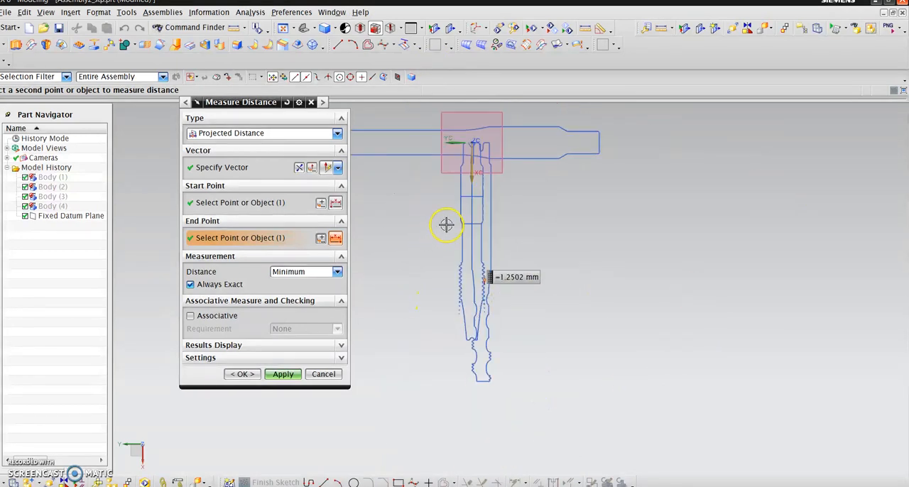
{"action": "left_click", "coordinate": [242, 374]}
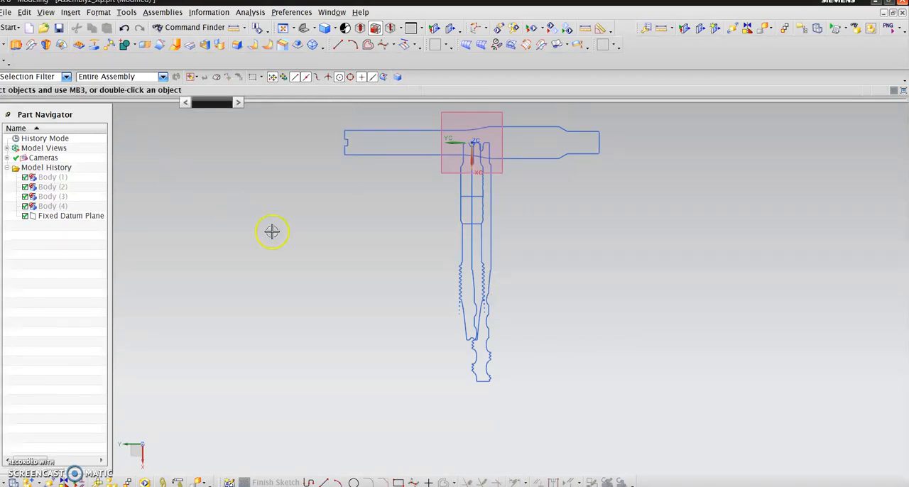
- Show all solid bodies of the assembly together with the section curves
{"action": "scroll", "coordinate": [281, 235], "scroll_direction": "down", "scroll_amount": 3}
{"action": "scroll", "coordinate": [281, 235], "scroll_direction": "down", "scroll_amount": 5}
{"action": "left_click", "coordinate": [24, 12]}
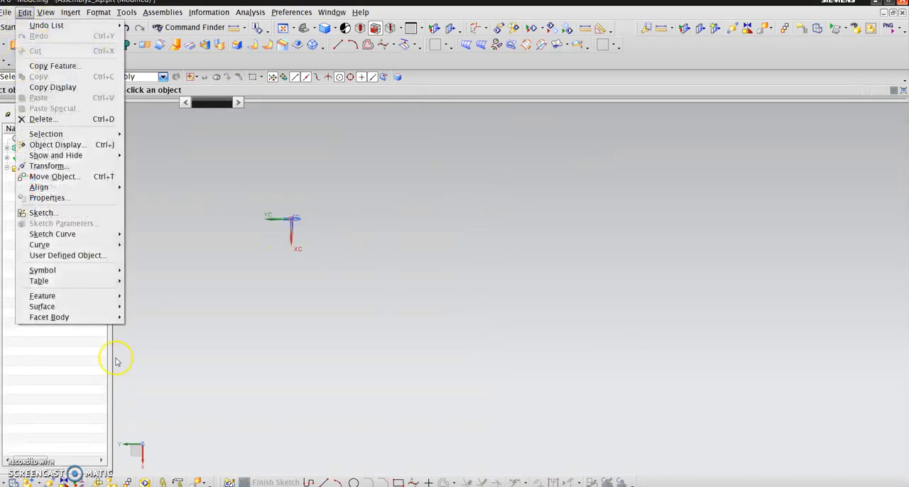
{"action": "mouse_move", "coordinate": [78, 153]}
{"action": "left_click", "coordinate": [182, 156]}
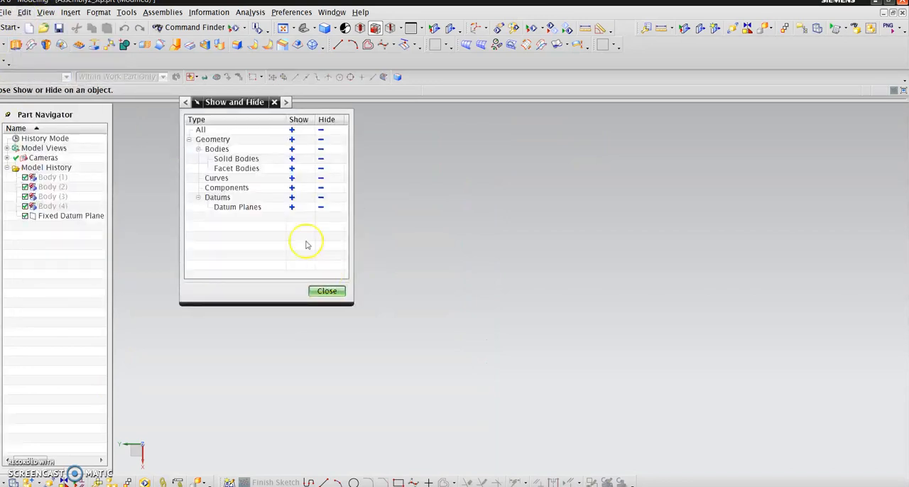
{"action": "left_click", "coordinate": [293, 159]}
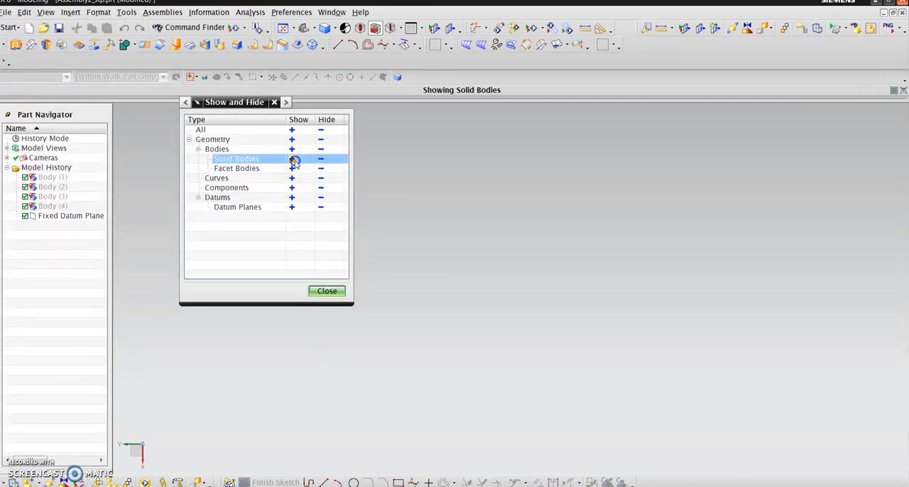
{"action": "left_click", "coordinate": [326, 294]}
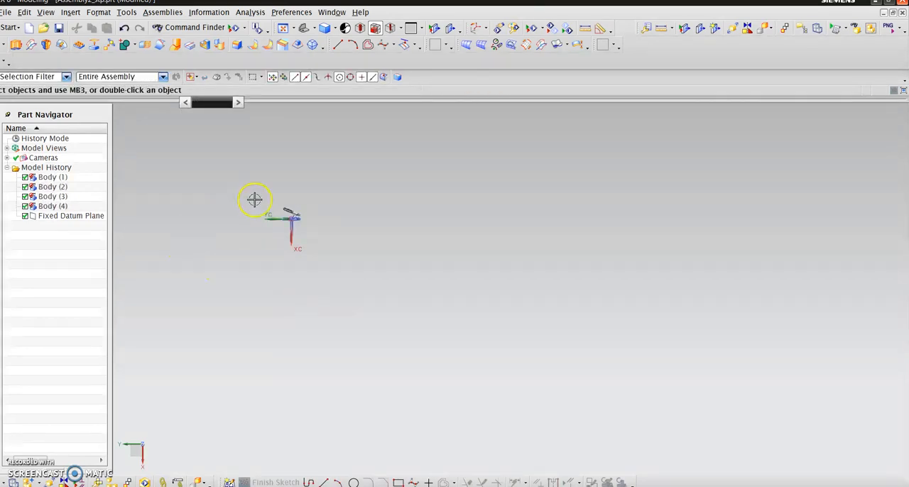
- Hide all four bodies listed in the model history
{"action": "scroll", "coordinate": [253, 199], "scroll_direction": "up", "scroll_amount": 5}
{"action": "middle_click_drag", "start_coordinate": [395, 323], "coordinate": [362, 312]}
{"action": "scroll", "coordinate": [466, 267], "scroll_direction": "up", "scroll_amount": 4}
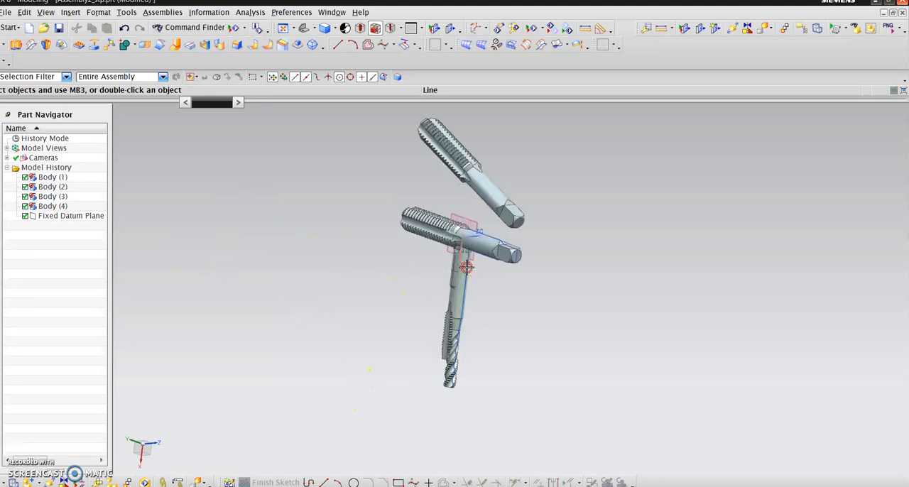
{"action": "scroll", "coordinate": [504, 407], "scroll_direction": "down", "scroll_amount": 3}
{"action": "left_click", "coordinate": [63, 177]}
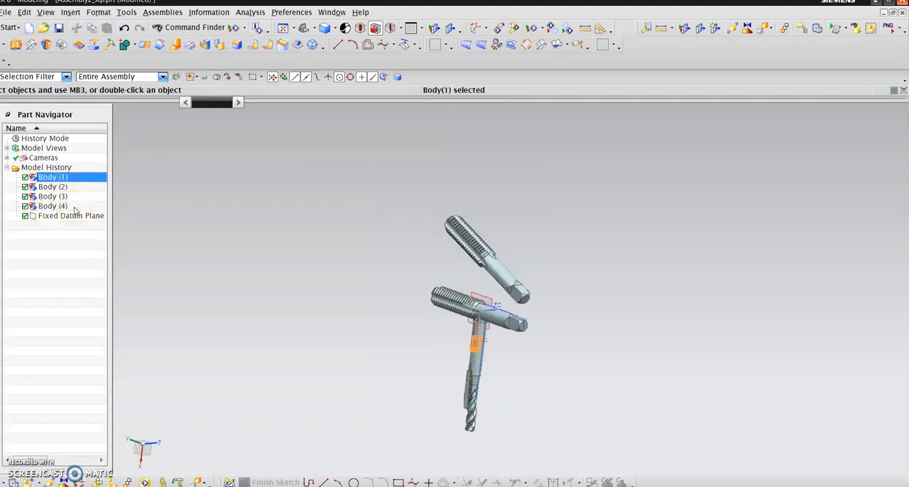
{"action": "left_click", "coordinate": [74, 207], "text": "shift"}
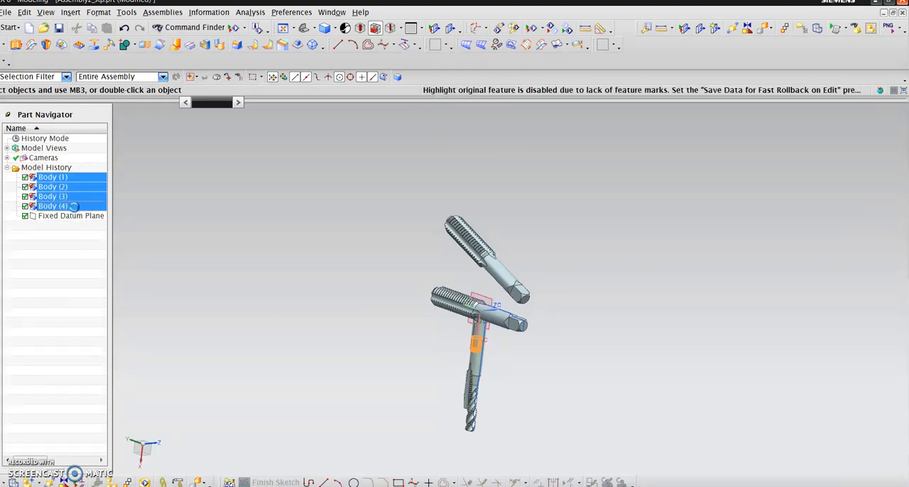
{"action": "right_click", "coordinate": [89, 209]}
{"action": "left_click", "coordinate": [106, 241]}
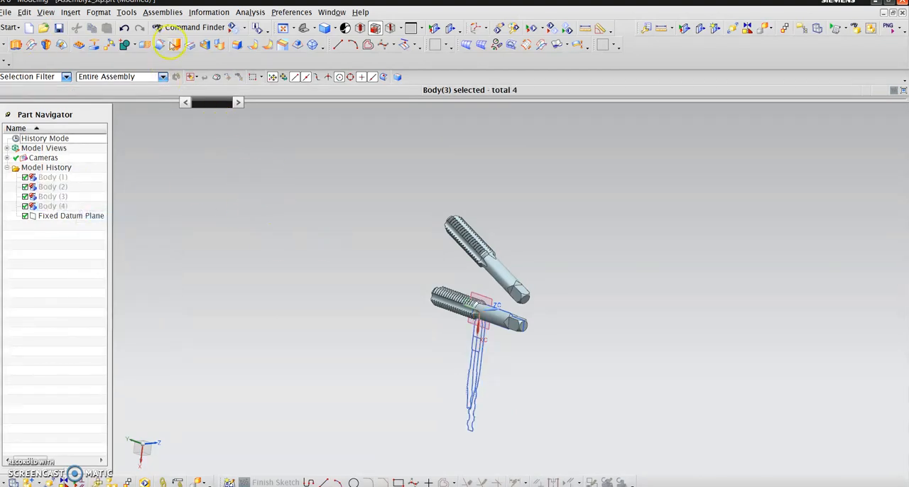
- Hide the two remaining straight-fluted tap components
{"action": "right_click", "coordinate": [481, 298]}
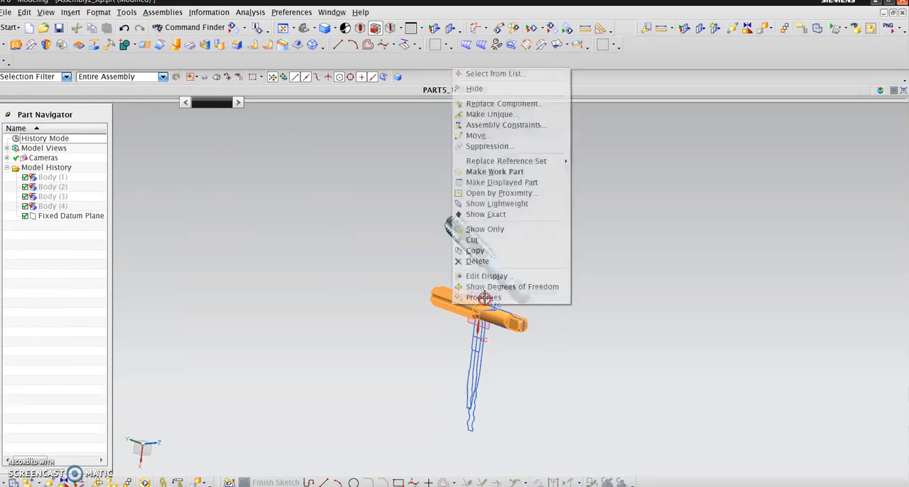
{"action": "left_click", "coordinate": [473, 294]}
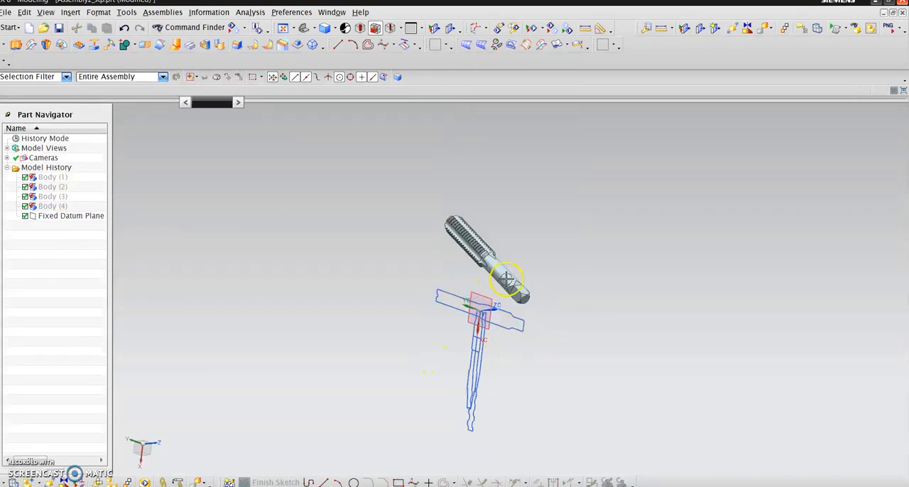
{"action": "right_click", "coordinate": [531, 259]}
{"action": "left_click", "coordinate": [533, 64]}
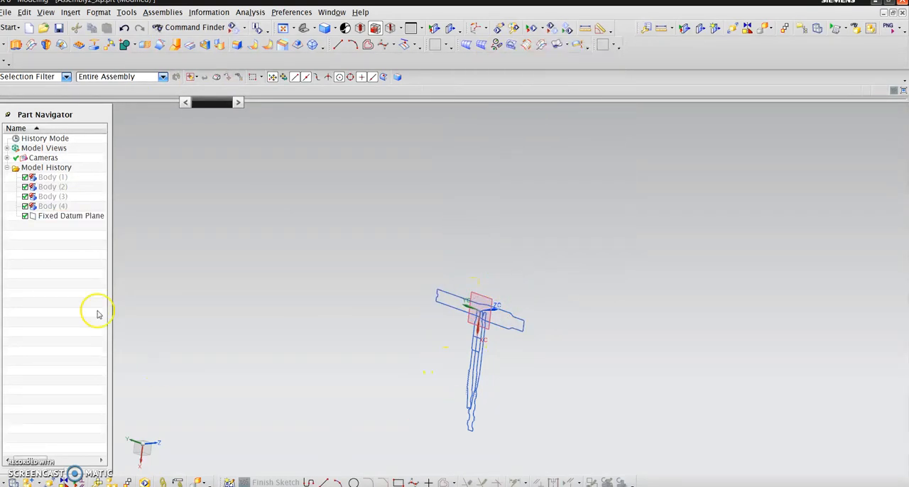
- Hide all curves, leaving the fixed datum plane displayed
{"action": "left_click", "coordinate": [24, 12]}
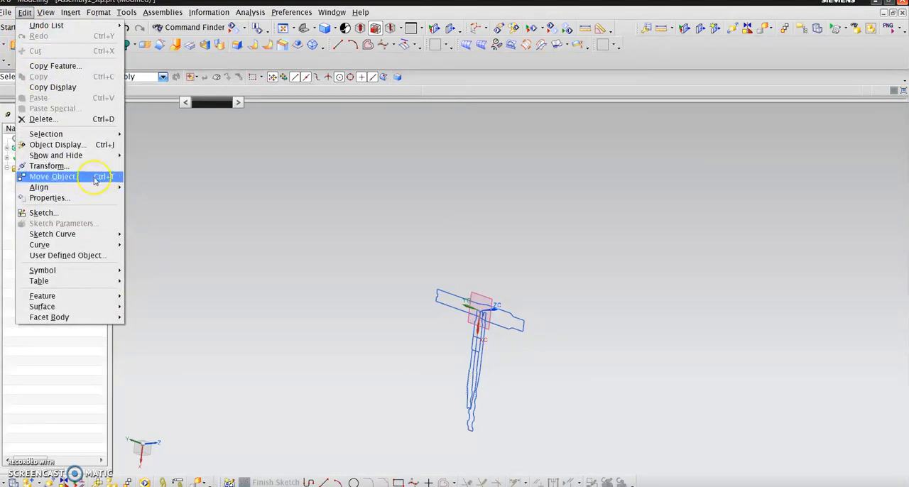
{"action": "mouse_move", "coordinate": [114, 155]}
{"action": "left_click", "coordinate": [158, 152]}
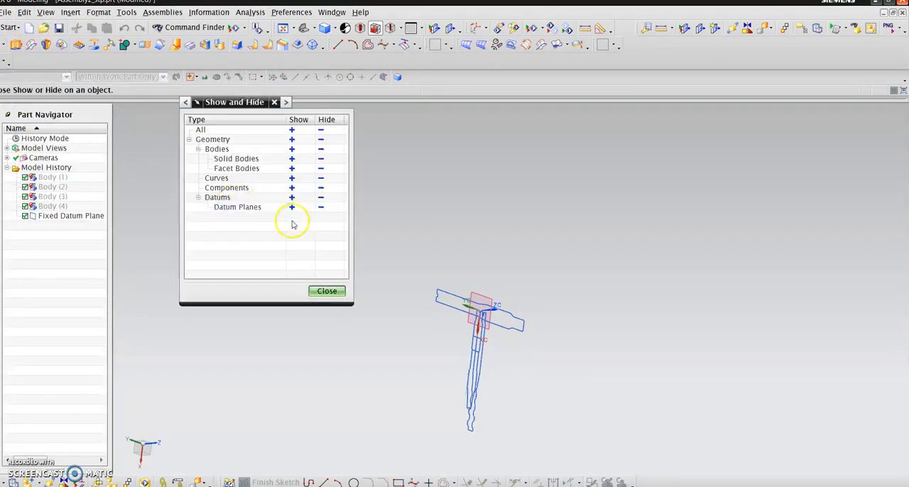
{"action": "left_click", "coordinate": [321, 178]}
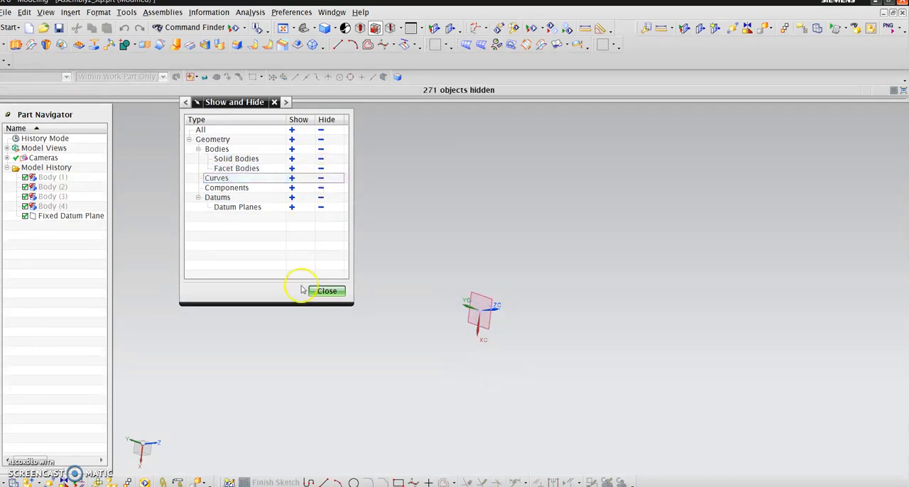
{"action": "left_click", "coordinate": [326, 292]}
{"action": "middle_click_drag", "start_coordinate": [625, 383], "coordinate": [559, 403]}
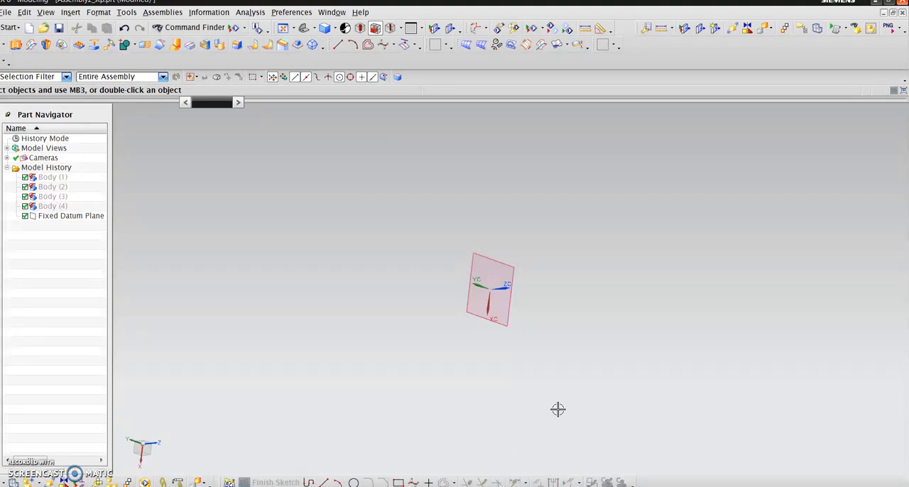
- Show Body (1), the short HSS cylinder, and Body (4), the spiral-fluted tap
{"action": "left_click", "coordinate": [71, 177]}
{"action": "right_click", "coordinate": [71, 179]}
{"action": "left_click", "coordinate": [115, 182]}
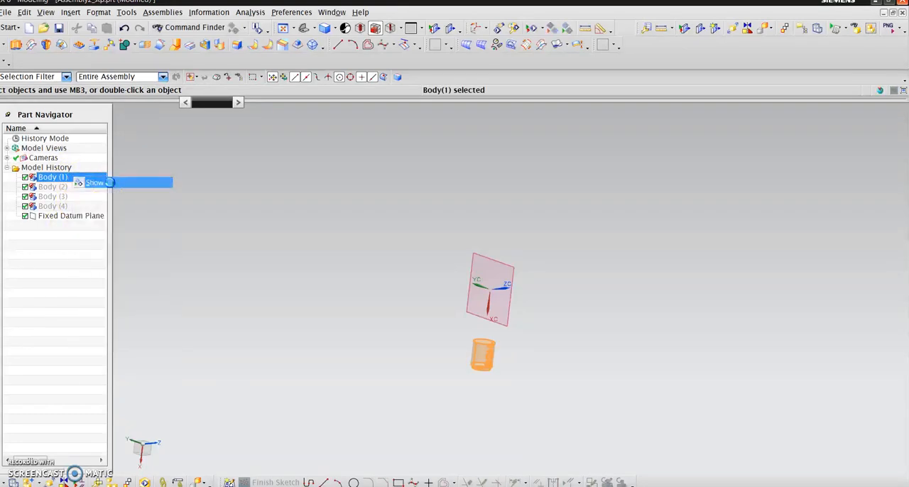
{"action": "left_click", "coordinate": [80, 206]}
{"action": "right_click", "coordinate": [82, 207]}
{"action": "left_click", "coordinate": [127, 215]}
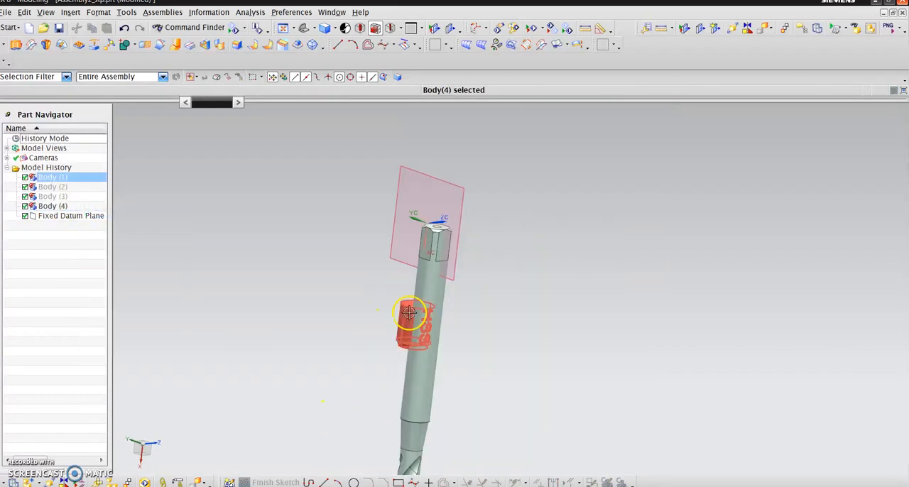
- Examine the spiral-fluted tap from its square shank end to its threads, along with the adjoining HSS cylinder and datum plane
{"action": "scroll", "coordinate": [513, 419], "scroll_direction": "up", "scroll_amount": 3}
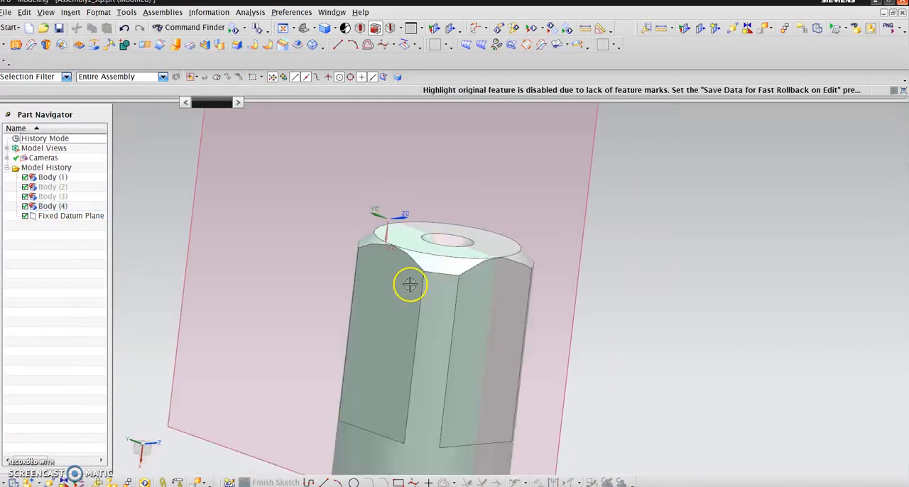
{"action": "scroll", "coordinate": [409, 284], "scroll_direction": "down", "scroll_amount": 4}
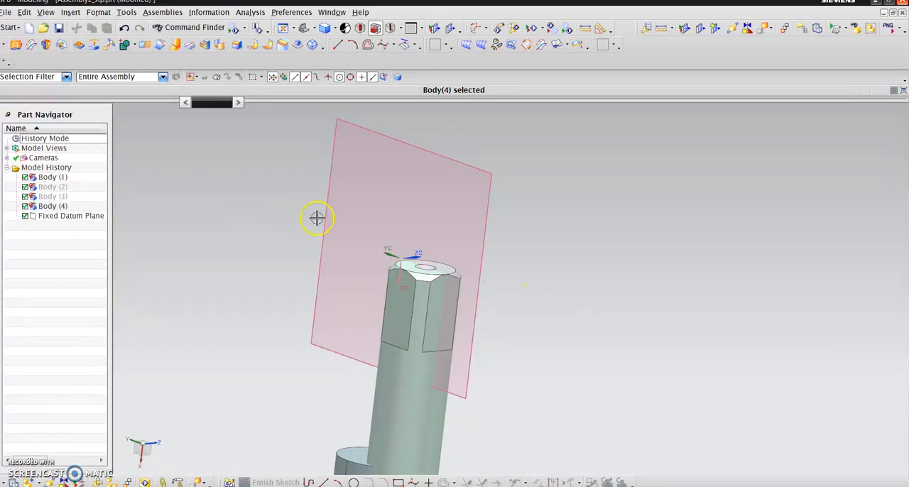
{"action": "scroll", "coordinate": [316, 217], "scroll_direction": "down", "scroll_amount": 5}
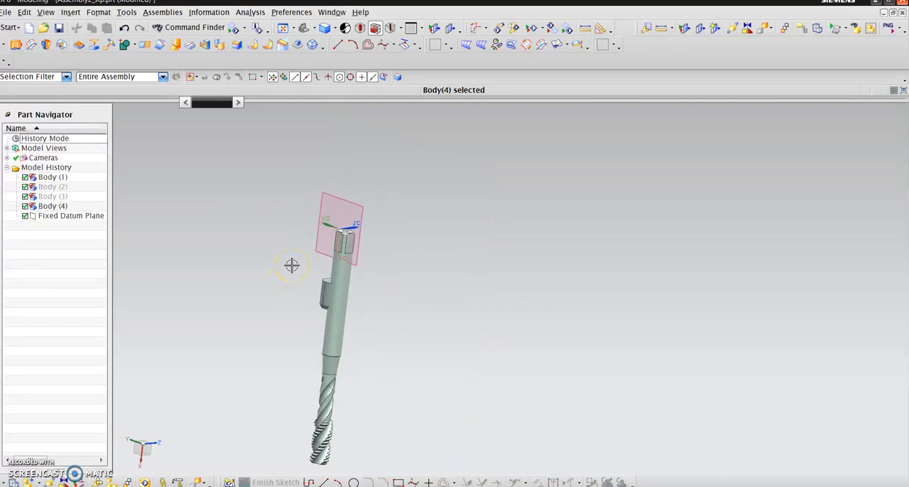
{"action": "scroll", "coordinate": [336, 266], "scroll_direction": "up", "scroll_amount": 5}
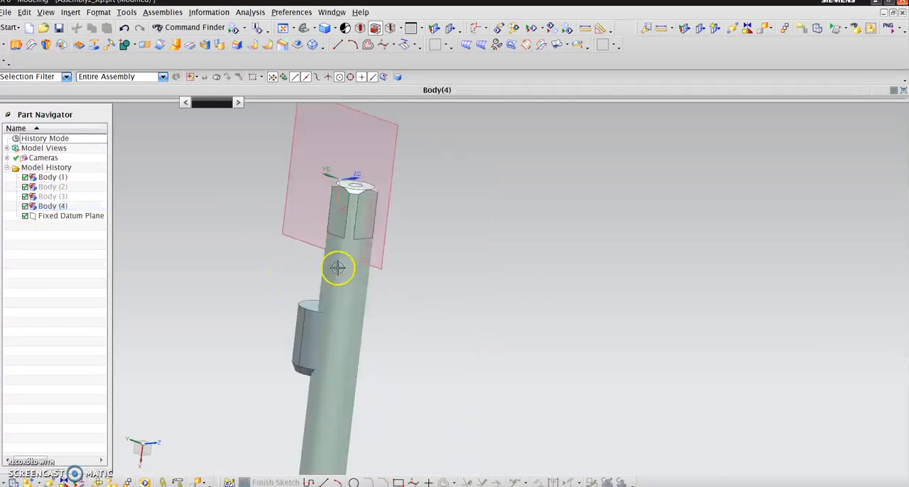
{"action": "scroll", "coordinate": [404, 205], "scroll_direction": "down", "scroll_amount": 6}
{"action": "scroll", "coordinate": [371, 364], "scroll_direction": "up", "scroll_amount": 5}
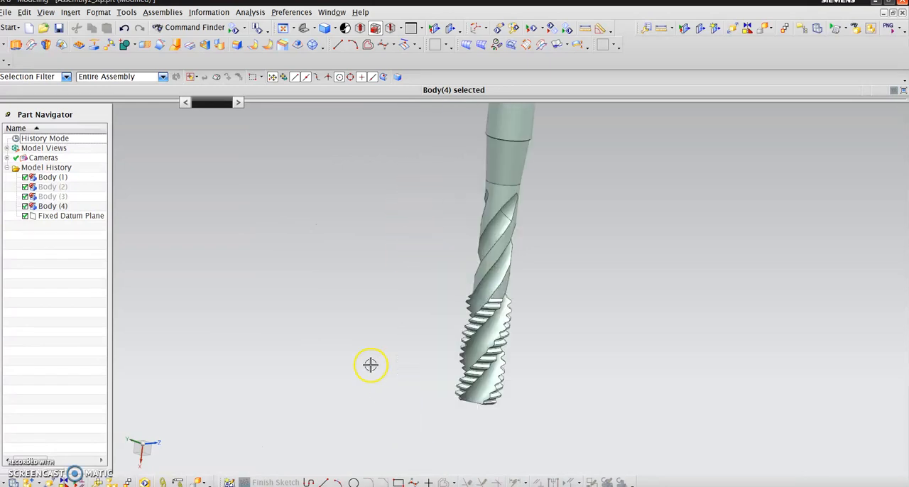
{"action": "scroll", "coordinate": [354, 399], "scroll_direction": "down", "scroll_amount": 2}
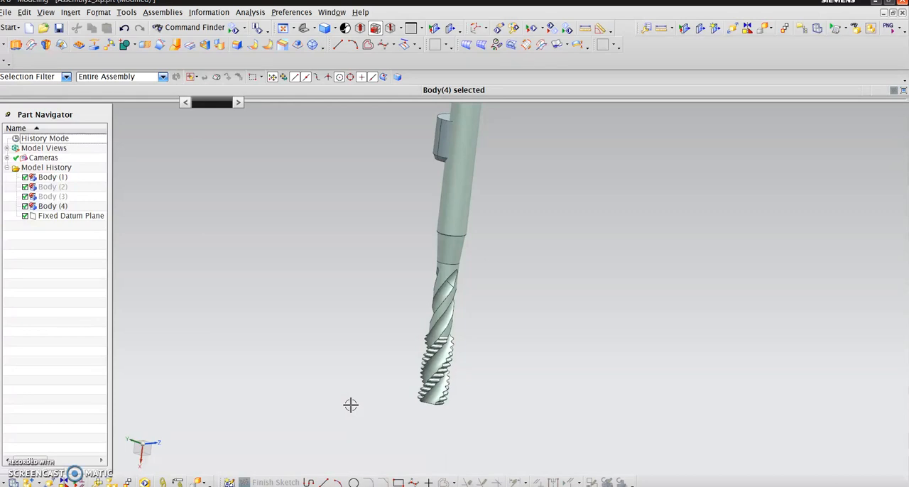
{"action": "middle_click_drag", "start_coordinate": [351, 405], "coordinate": [357, 406]}
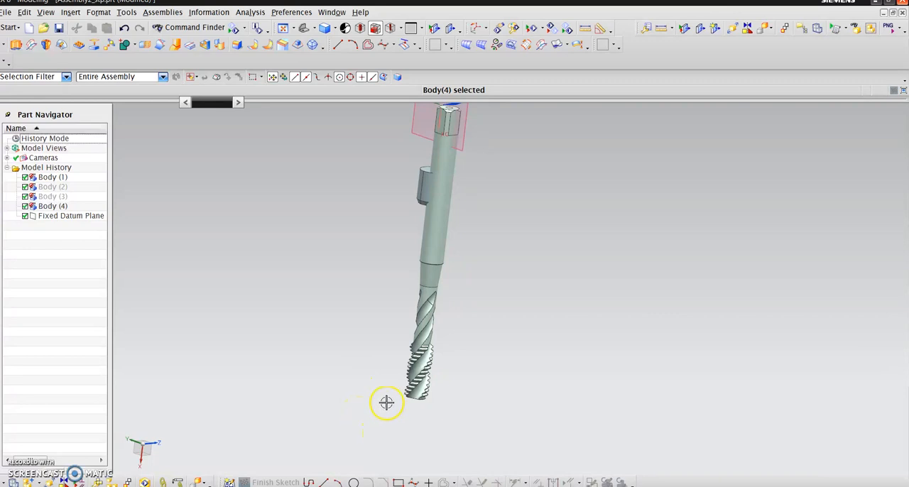
{"action": "scroll", "coordinate": [364, 430], "scroll_direction": "down", "scroll_amount": 5}
{"action": "scroll", "coordinate": [401, 328], "scroll_direction": "up", "scroll_amount": 5}
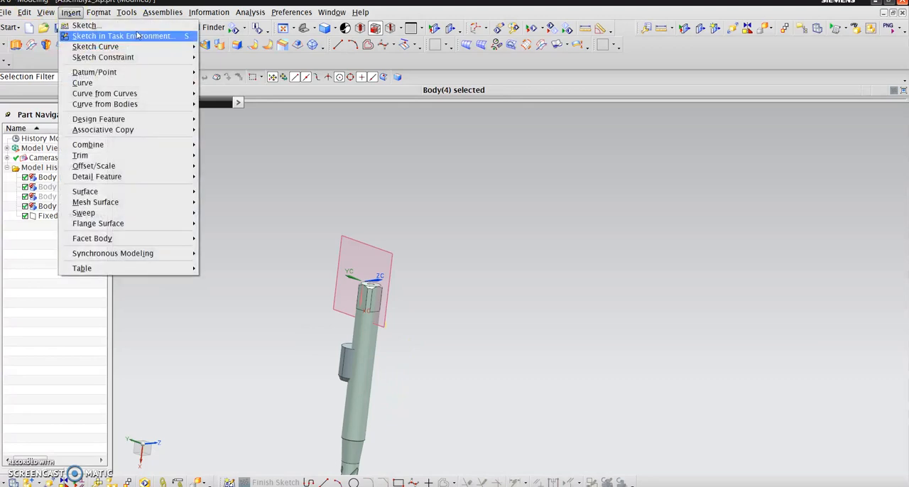
- Sketch a rectangle about 40.5 mm wide and 33.5 mm high around the tap's shank end on the default sketch plane
{"action": "left_click", "coordinate": [121, 36]}
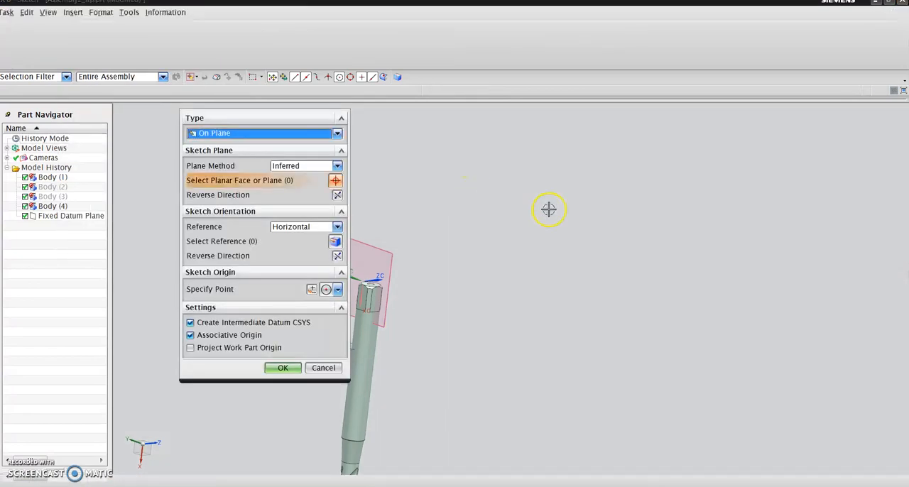
{"action": "left_click", "coordinate": [284, 367]}
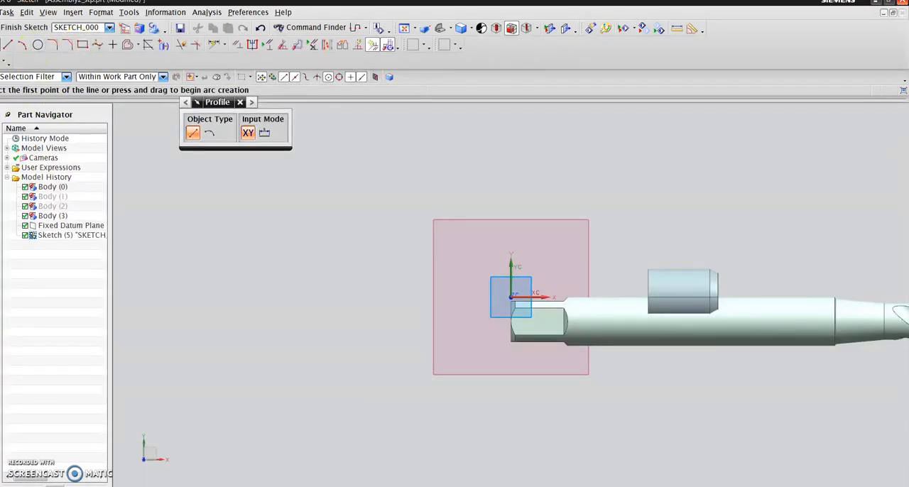
{"action": "left_click", "coordinate": [83, 44]}
{"action": "left_click", "coordinate": [346, 174]}
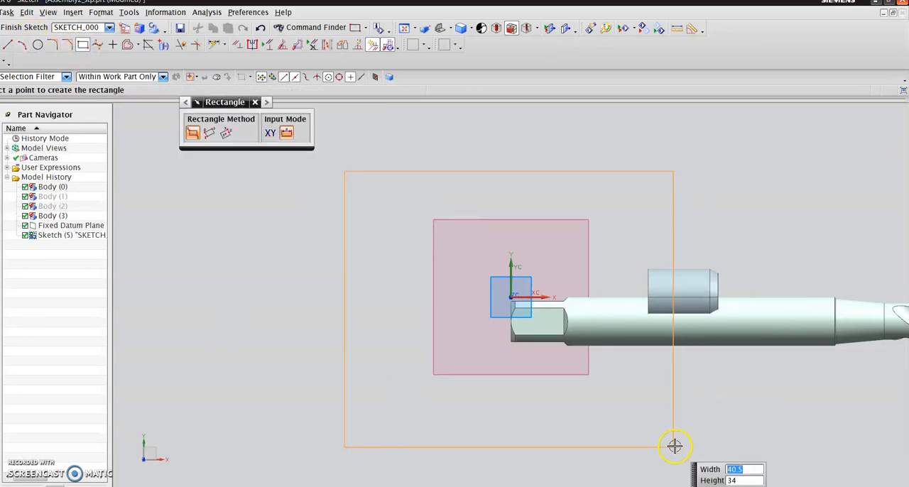
{"action": "left_click", "coordinate": [30, 28]}
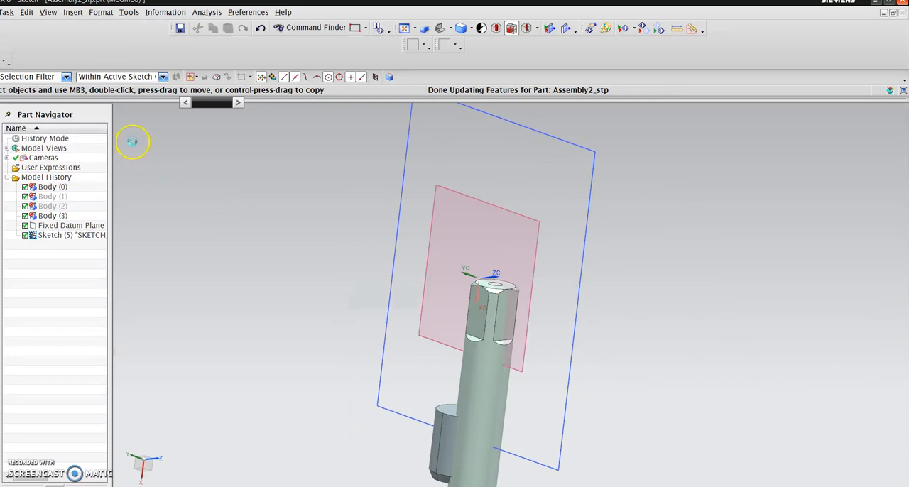
- Extrude the rectangle sketch from a start distance of 0 to an end distance of 25 mm
{"action": "left_click", "coordinate": [16, 44]}
{"action": "left_click", "coordinate": [57, 235]}
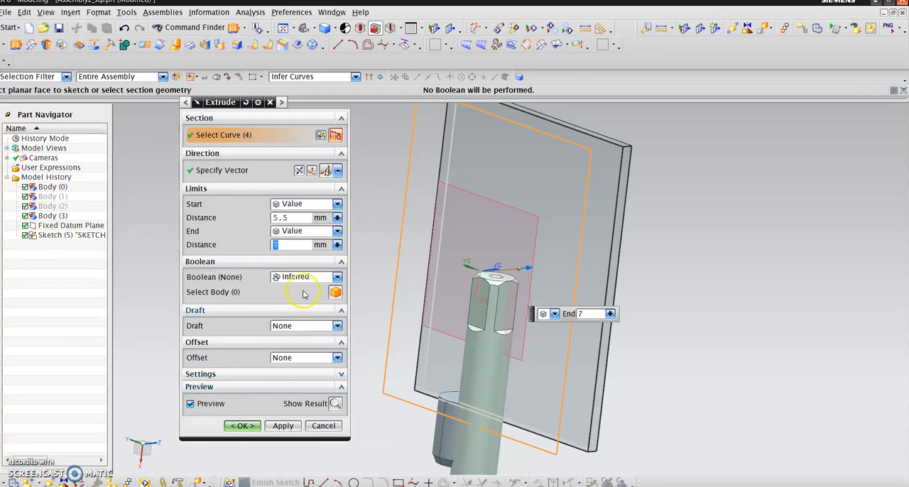
{"action": "left_click", "coordinate": [284, 217]}
{"action": "type", "text": "0"}
{"action": "key", "text": "Tab"}
{"action": "type", "text": "25"}
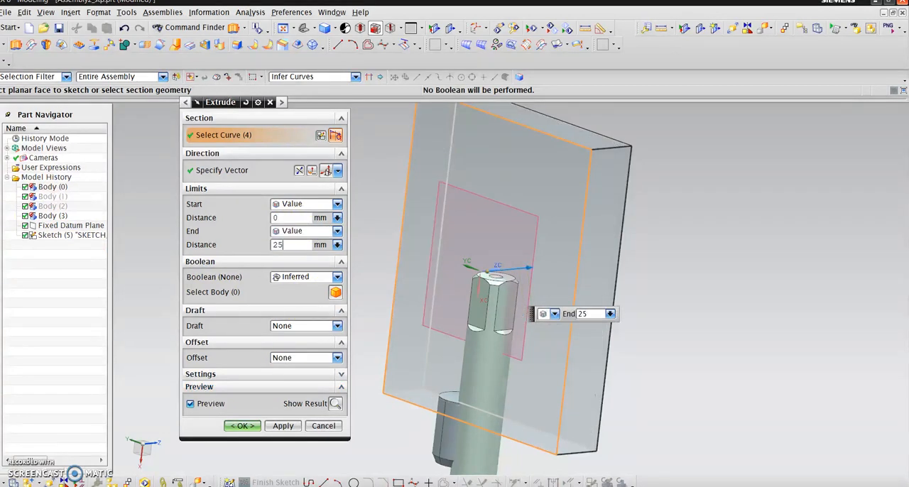
{"action": "key", "text": "Tab"}
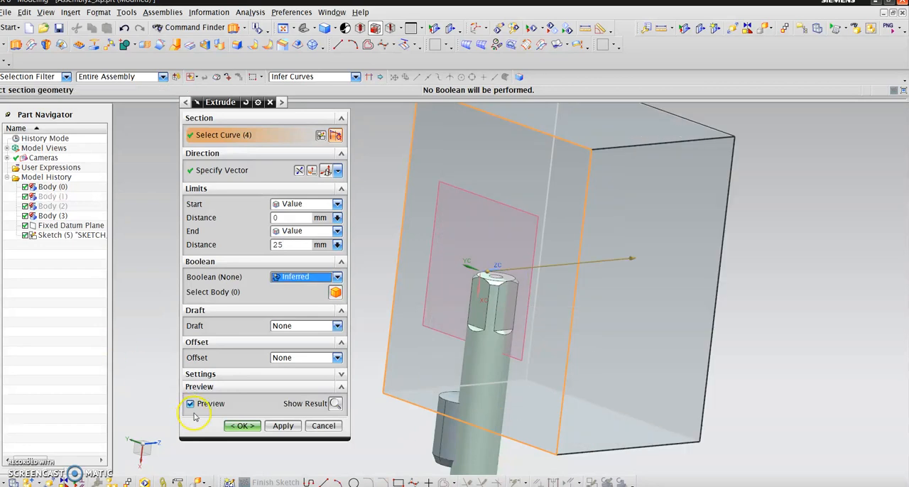
{"action": "left_click", "coordinate": [238, 425]}
{"action": "middle_click_drag", "start_coordinate": [442, 336], "coordinate": [490, 225]}
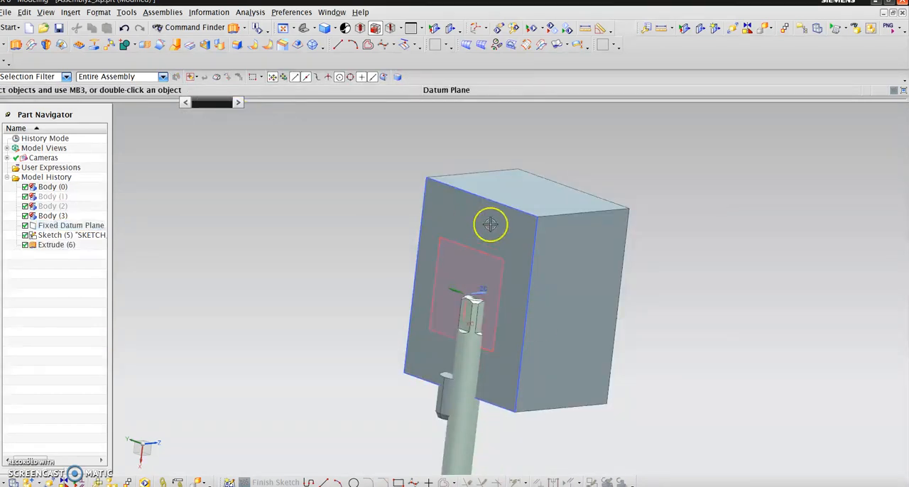
{"action": "middle_click_drag", "start_coordinate": [366, 185], "coordinate": [637, 266]}
{"action": "left_click", "coordinate": [70, 12]}
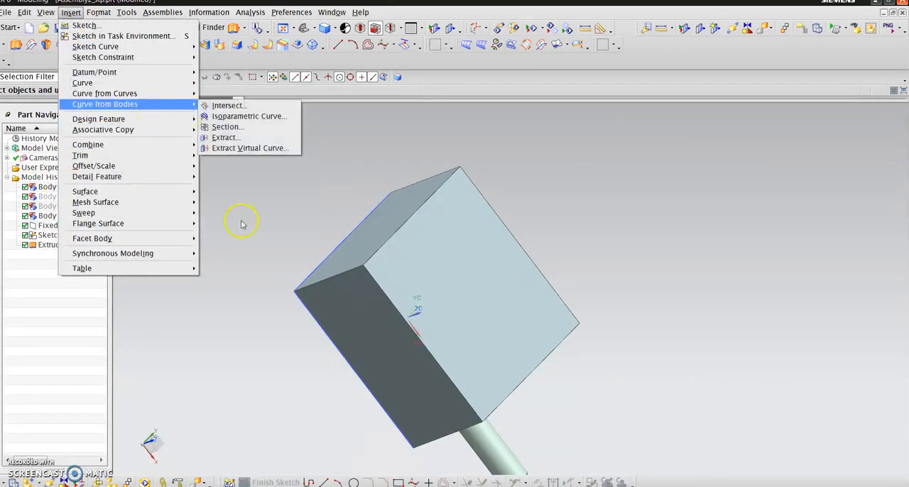
{"action": "mouse_move", "coordinate": [147, 100]}
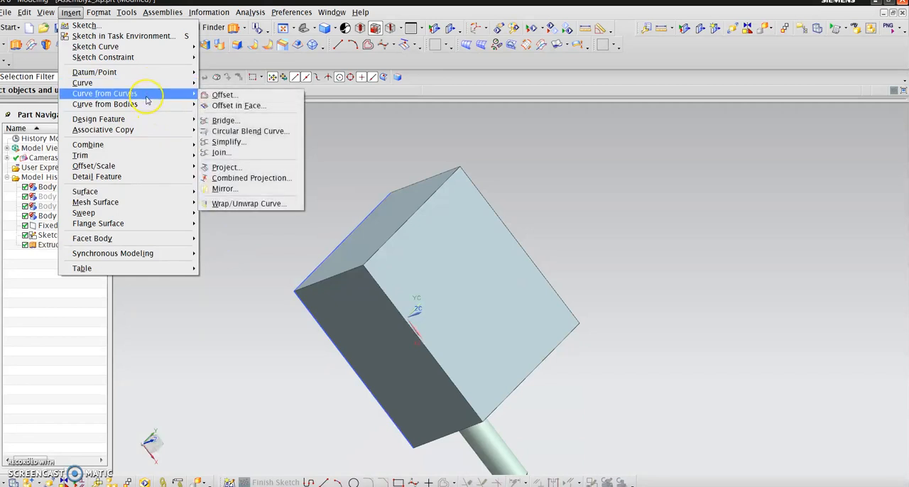
{"action": "mouse_move", "coordinate": [159, 121]}
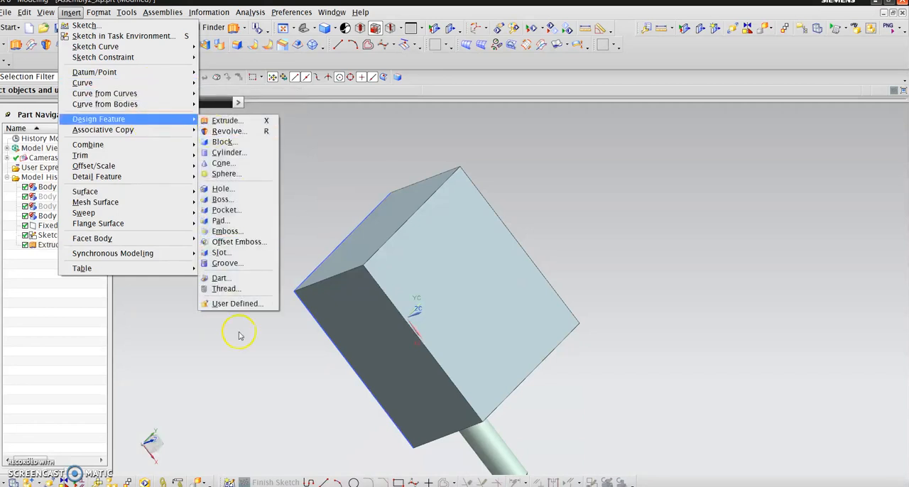
{"action": "left_click", "coordinate": [246, 288]}
{"action": "left_click", "coordinate": [269, 131]}
{"action": "left_click", "coordinate": [323, 270]}
{"action": "scroll", "coordinate": [328, 233], "scroll_direction": "up", "scroll_amount": 5}
{"action": "scroll", "coordinate": [327, 233], "scroll_direction": "down", "scroll_amount": 5}
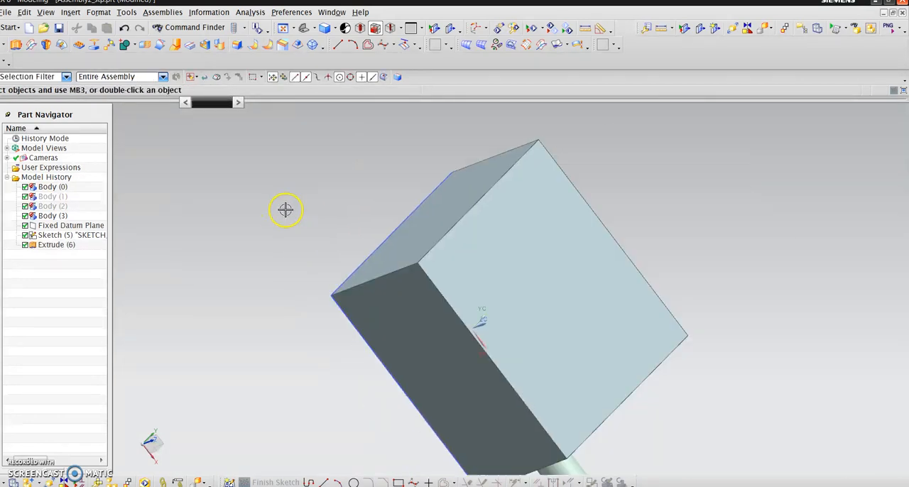
{"action": "left_click", "coordinate": [71, 12]}
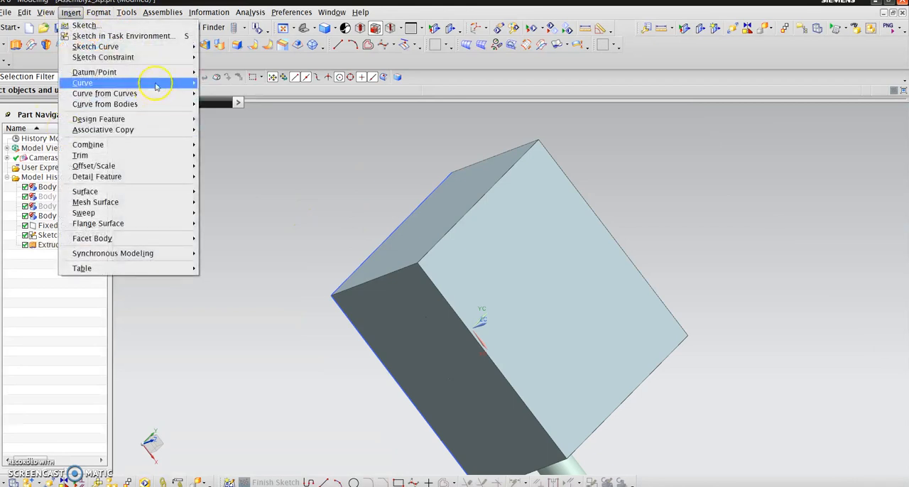
{"action": "mouse_move", "coordinate": [151, 87]}
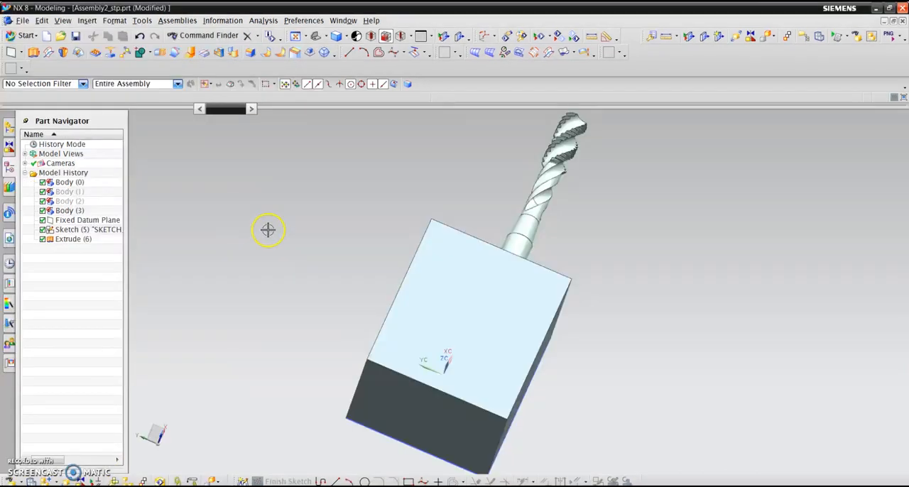
{"action": "middle_click_drag", "start_coordinate": [276, 224], "coordinate": [273, 218]}
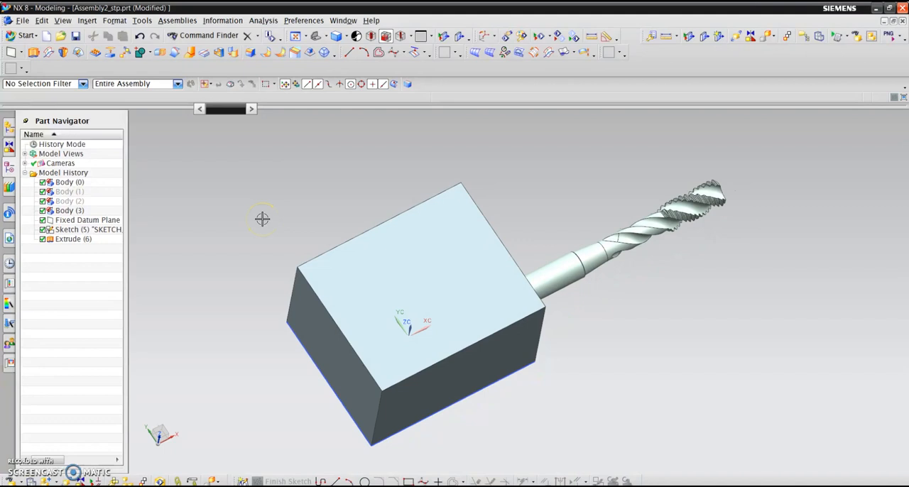
{"action": "middle_click_drag", "start_coordinate": [262, 218], "coordinate": [296, 248]}
{"action": "middle_click_drag", "start_coordinate": [481, 426], "coordinate": [550, 280]}
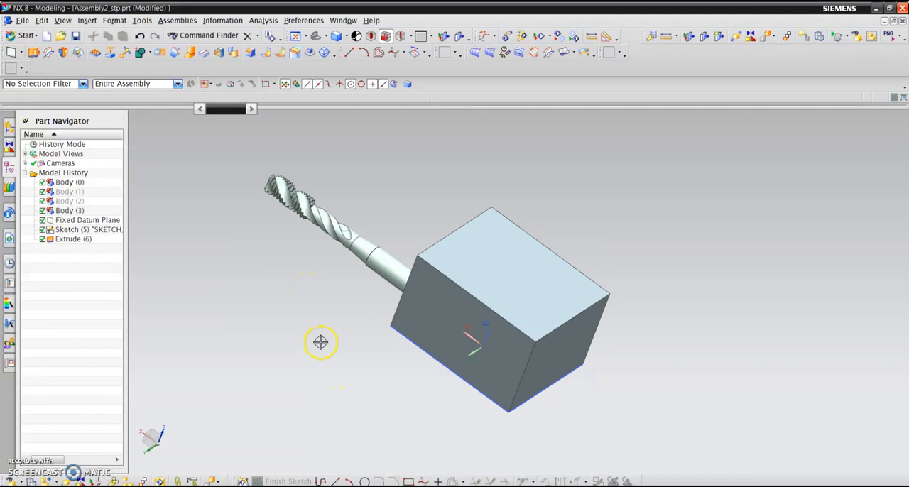
- Start a new sketch in the task environment on the block's large top face, opposite the original rectangle sketch
{"action": "scroll", "coordinate": [394, 350], "scroll_direction": "up", "scroll_amount": 1}
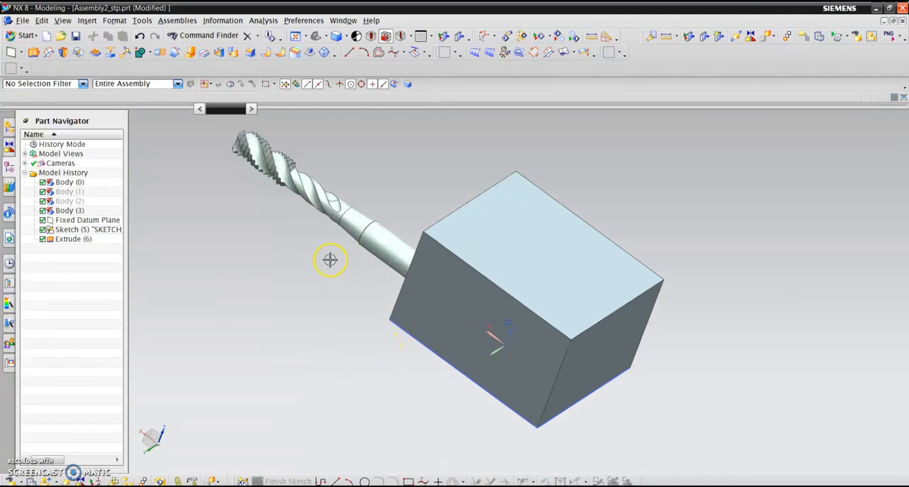
{"action": "left_click", "coordinate": [87, 19]}
{"action": "left_click", "coordinate": [169, 42]}
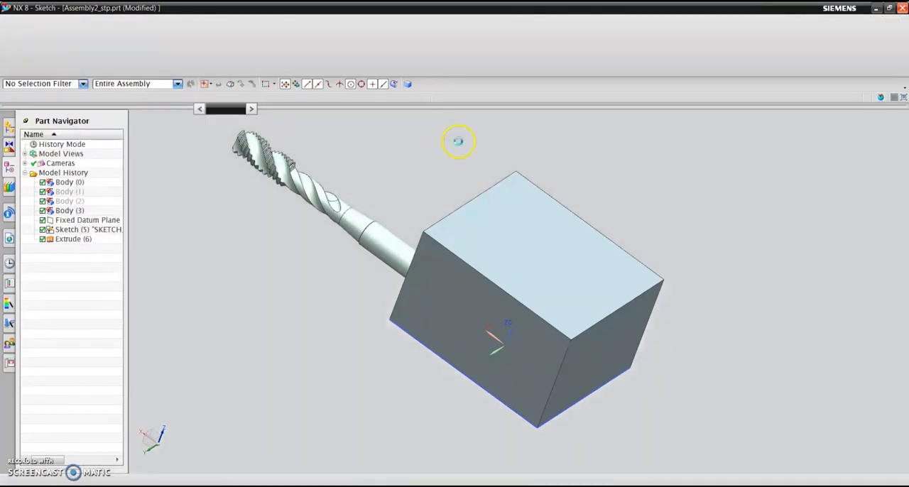
{"action": "left_click", "coordinate": [539, 279]}
{"action": "left_click", "coordinate": [293, 369]}
{"action": "scroll", "coordinate": [702, 265], "scroll_direction": "down", "scroll_amount": 3}
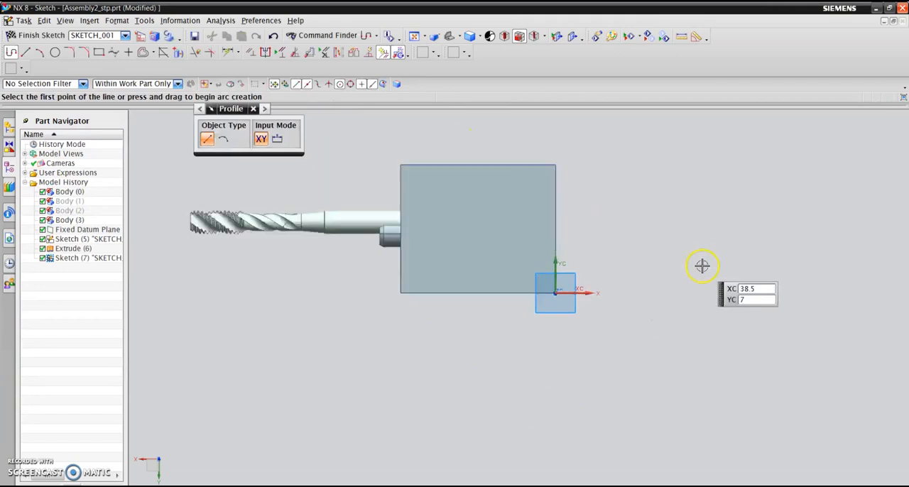
{"action": "scroll", "coordinate": [507, 196], "scroll_direction": "up", "scroll_amount": 2}
{"action": "scroll", "coordinate": [714, 275], "scroll_direction": "up", "scroll_amount": 2}
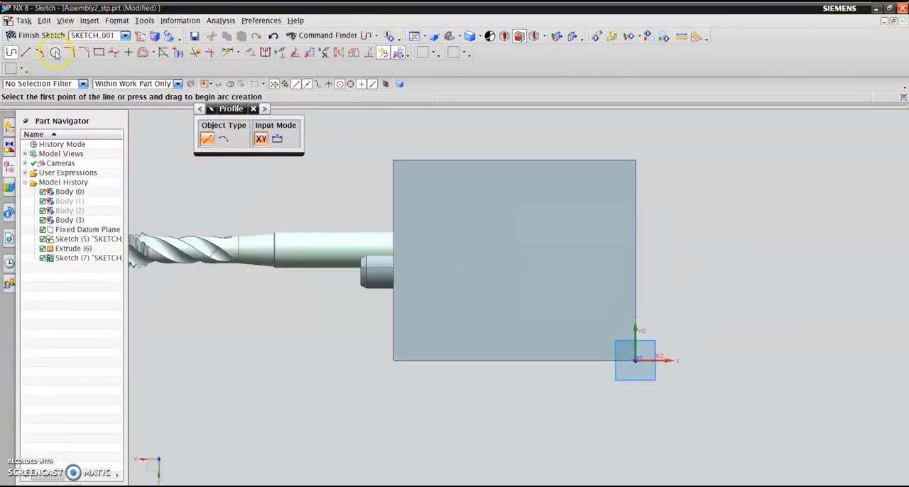
- Draw two circles on the block face, one about 11.4 mm in diameter near the tap and one about 12.8 mm near the sketch origin
{"action": "left_click", "coordinate": [55, 52]}
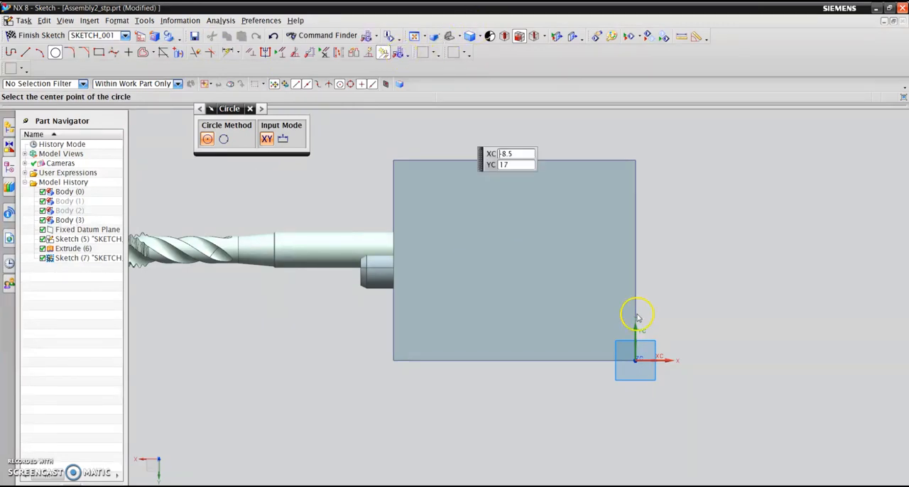
{"action": "left_click", "coordinate": [447, 222]}
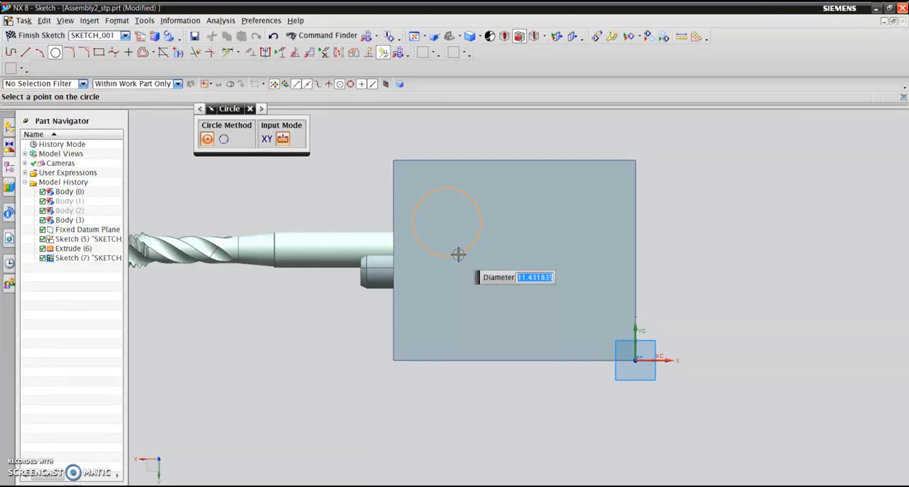
{"action": "left_click", "coordinate": [458, 254]}
{"action": "left_click", "coordinate": [576, 300]}
{"action": "left_click", "coordinate": [591, 335]}
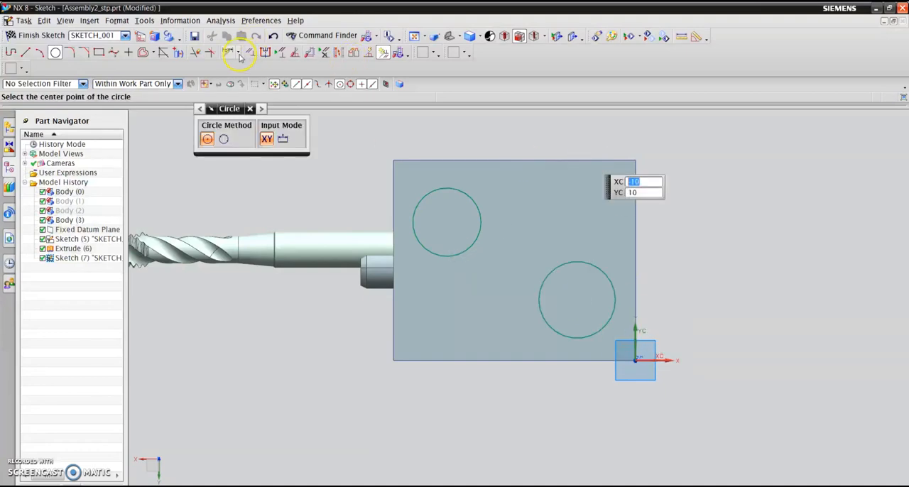
- Dimension the diameter of the circle nearer the tap as 6.75 mm
{"action": "key", "text": "Escape"}
{"action": "key", "text": "d"}
{"action": "left_click", "coordinate": [463, 251]}
{"action": "left_click", "coordinate": [323, 332]}
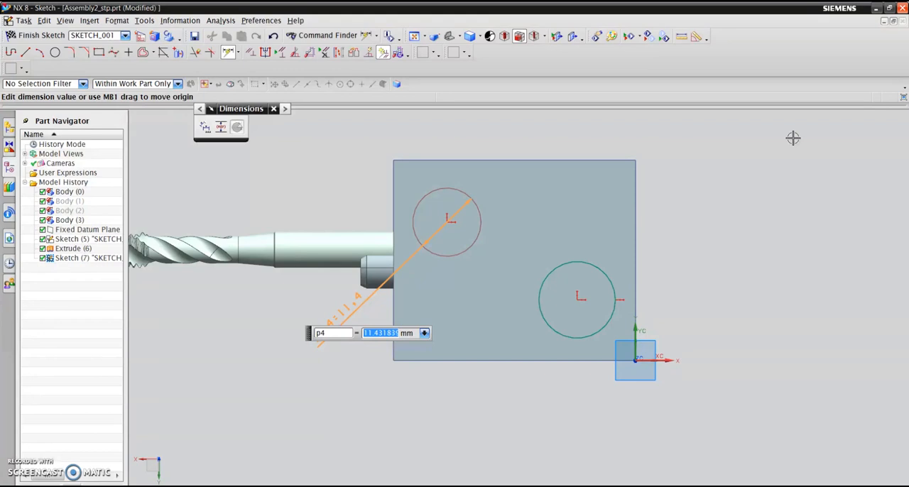
{"action": "type", "text": "6.75"}
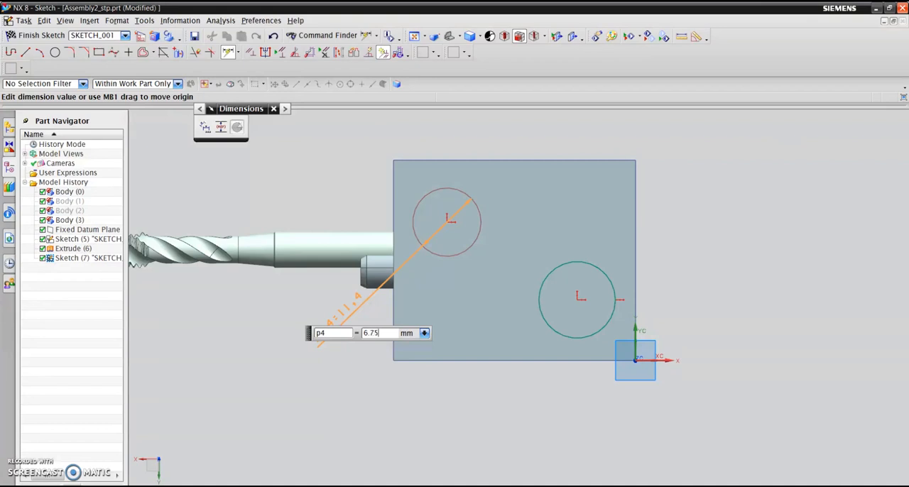
{"action": "key", "text": "Return"}
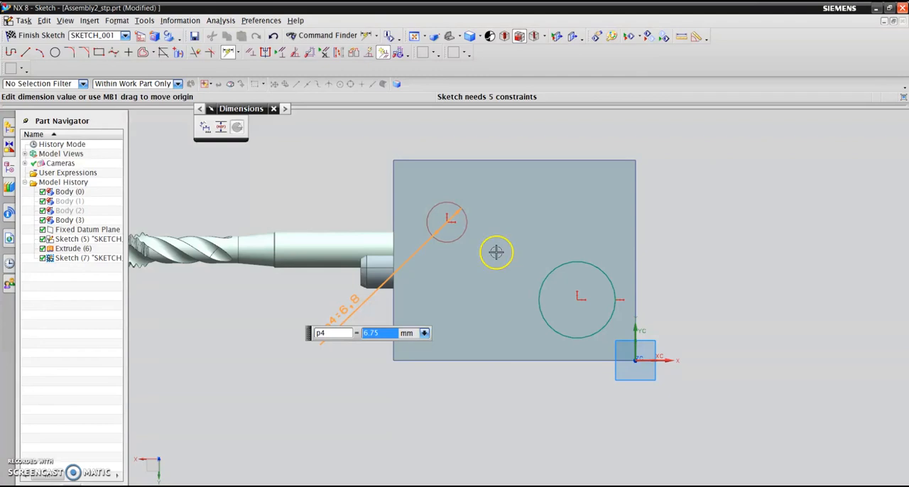
{"action": "key", "text": "Escape"}
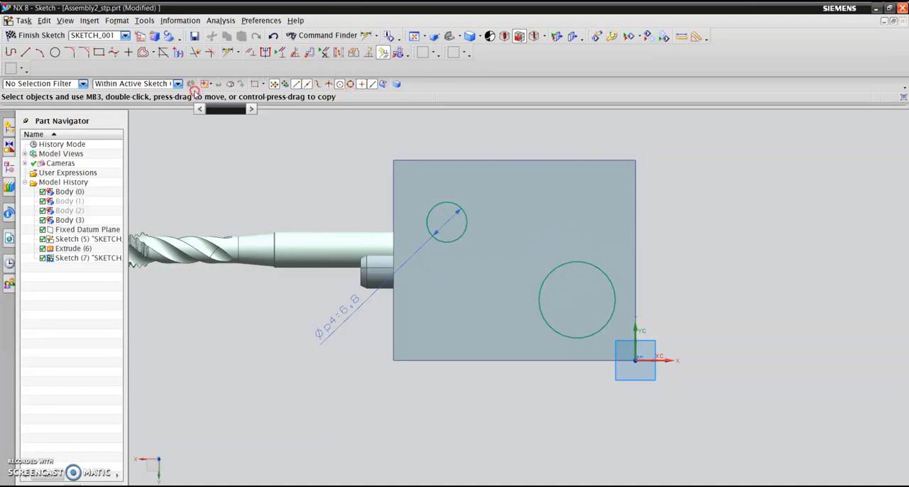
- Dimension the diameter of the circle near the sketch origin as 8.75 mm and finish the sketch
{"action": "left_click", "coordinate": [227, 52]}
{"action": "left_click", "coordinate": [553, 329]}
{"action": "left_click", "coordinate": [452, 331]}
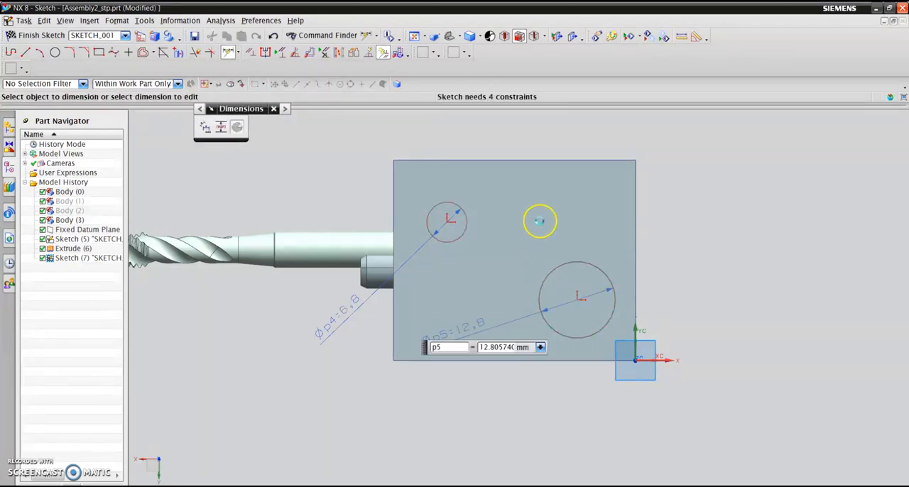
{"action": "type", "text": "8.75"}
{"action": "key", "text": "Return"}
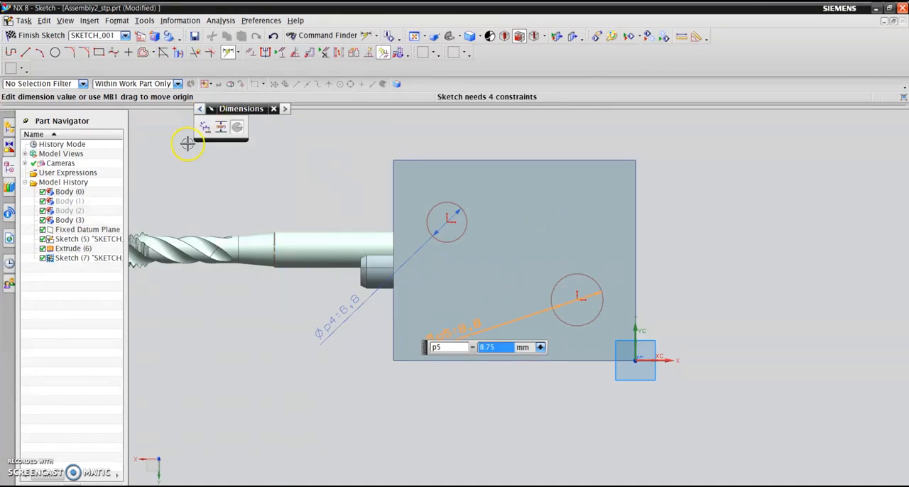
{"action": "left_click", "coordinate": [43, 40]}
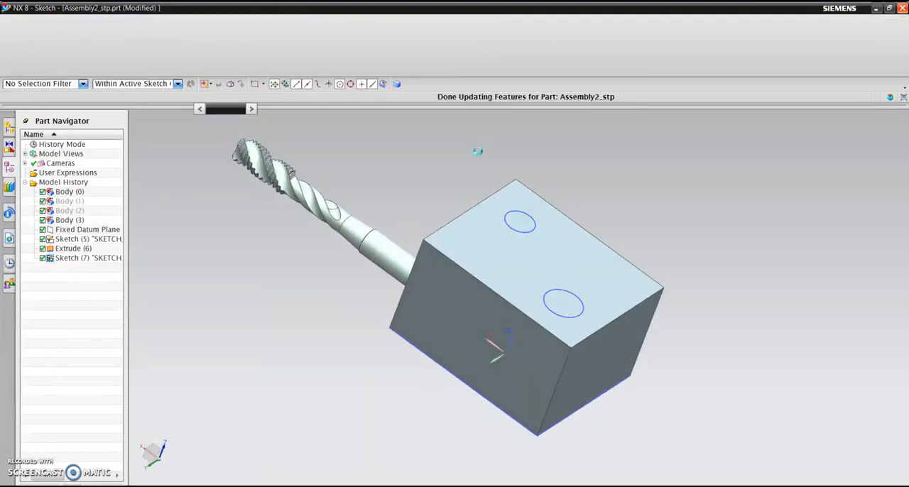
- Extrude both circles 20 mm into the block with the direction reversed and the Boolean set to Subtract
{"action": "left_click", "coordinate": [35, 52]}
{"action": "left_click", "coordinate": [79, 257]}
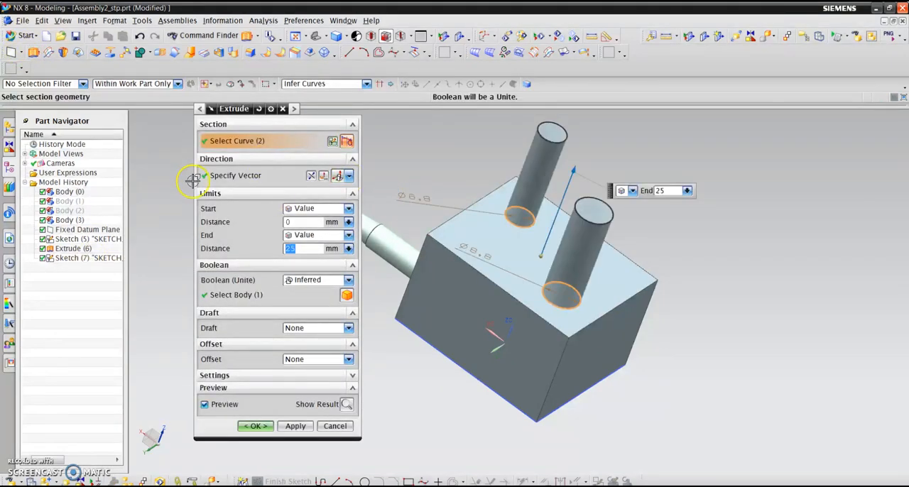
{"action": "left_click", "coordinate": [311, 175]}
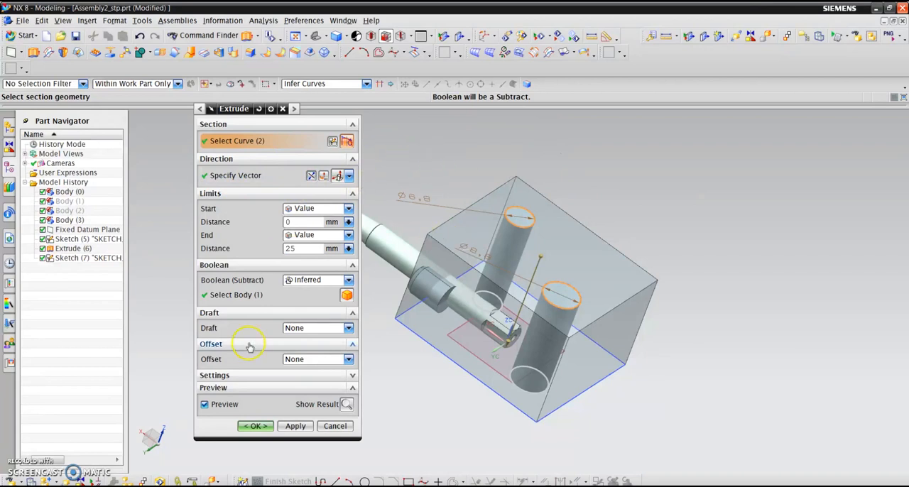
{"action": "left_click", "coordinate": [349, 281]}
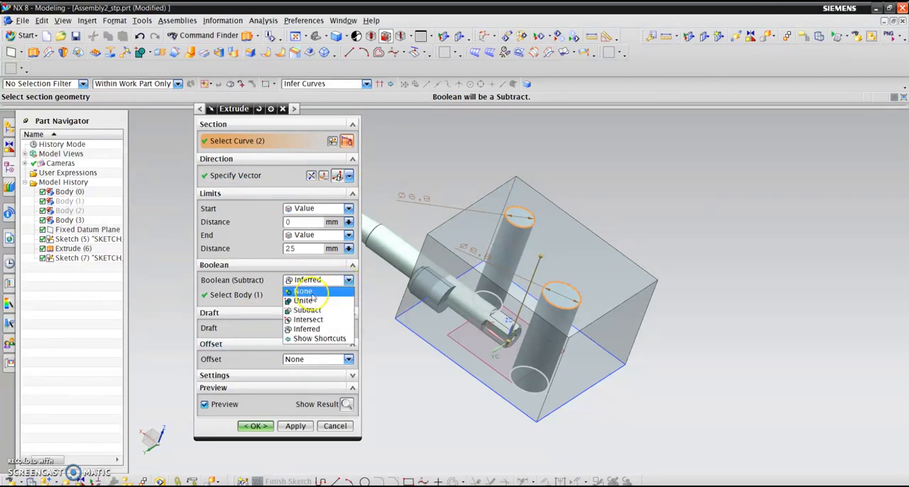
{"action": "left_click", "coordinate": [309, 317]}
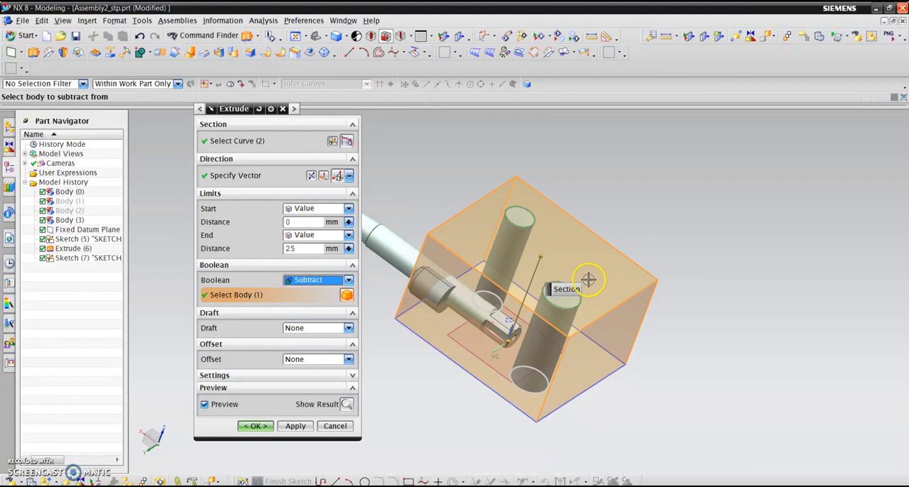
{"action": "left_click_drag", "start_coordinate": [314, 249], "coordinate": [32, 245]}
{"action": "type", "text": "20"}
{"action": "left_click", "coordinate": [346, 404]}
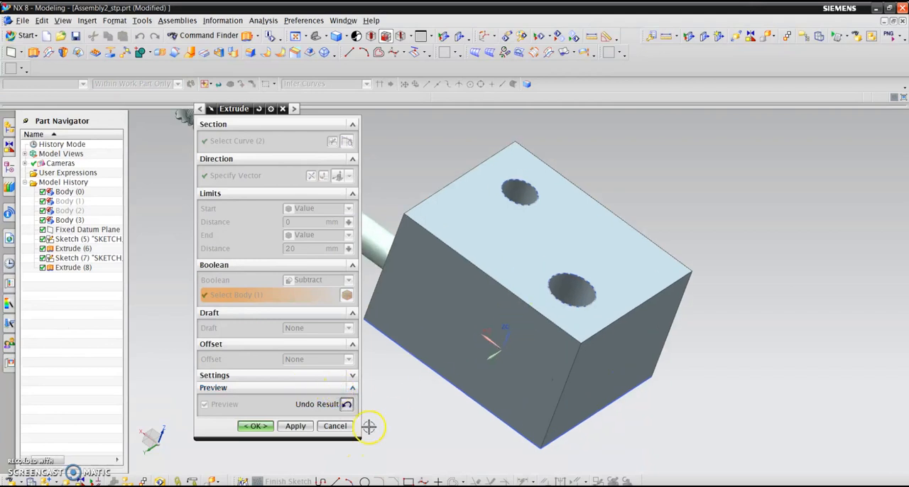
{"action": "left_click", "coordinate": [255, 426]}
- Chamfer the top edges of both holes with a symmetric distance of 1.3 mm
{"action": "scroll", "coordinate": [599, 173], "scroll_direction": "up", "scroll_amount": 3}
{"action": "scroll", "coordinate": [599, 174], "scroll_direction": "down", "scroll_amount": 5}
{"action": "middle_click_drag", "start_coordinate": [557, 176], "coordinate": [599, 181]}
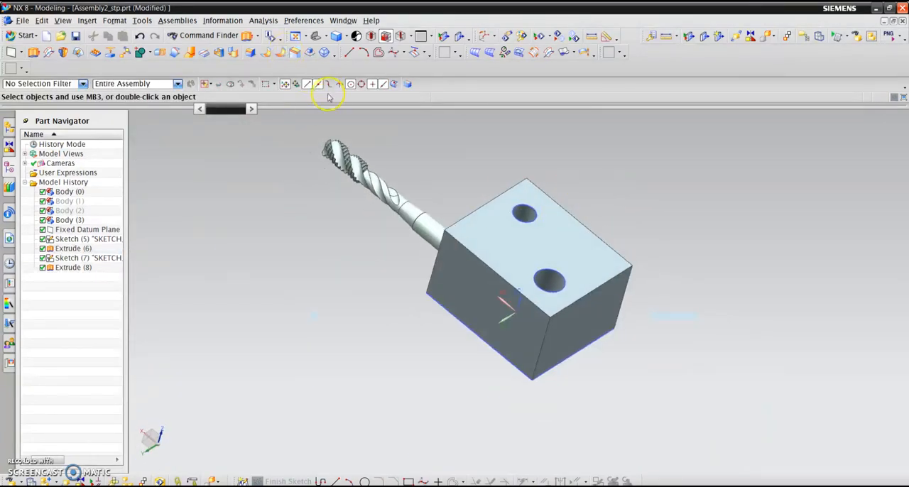
{"action": "left_click", "coordinate": [295, 52]}
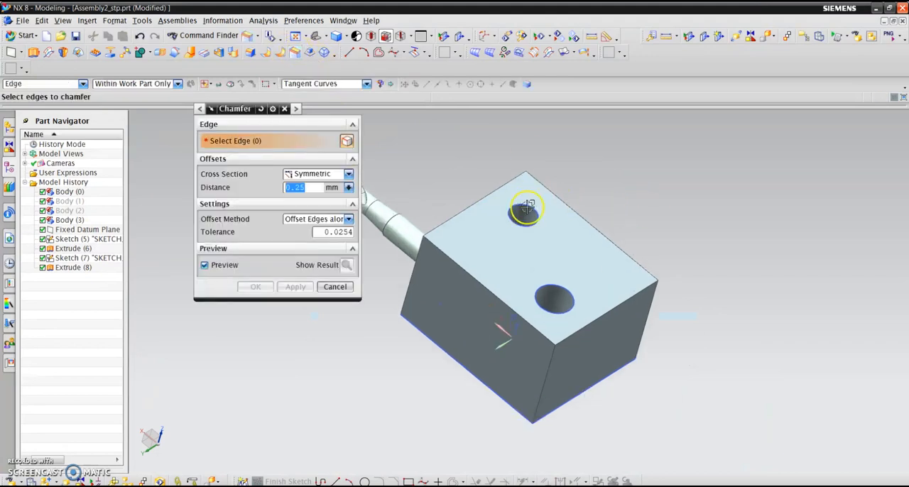
{"action": "scroll", "coordinate": [442, 170], "scroll_direction": "up", "scroll_amount": 4}
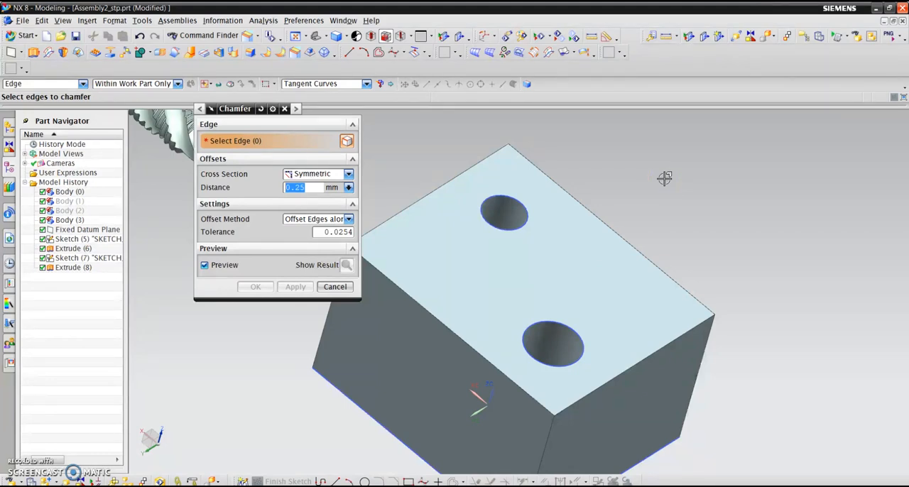
{"action": "left_click", "coordinate": [516, 223]}
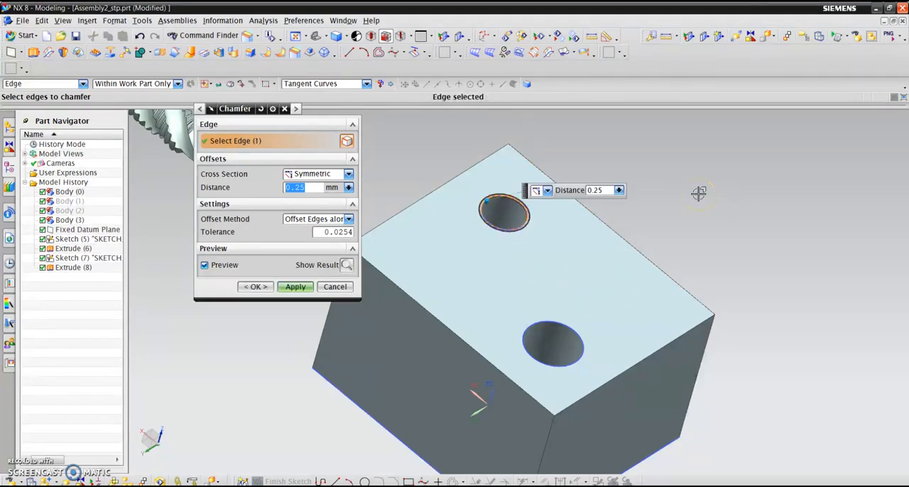
{"action": "type", "text": "1.3"}
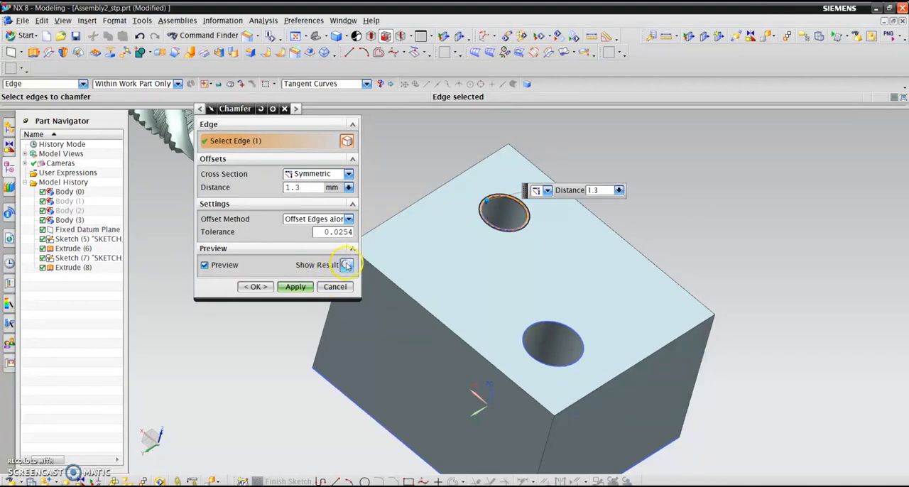
{"action": "left_click", "coordinate": [537, 323]}
{"action": "left_click", "coordinate": [347, 265]}
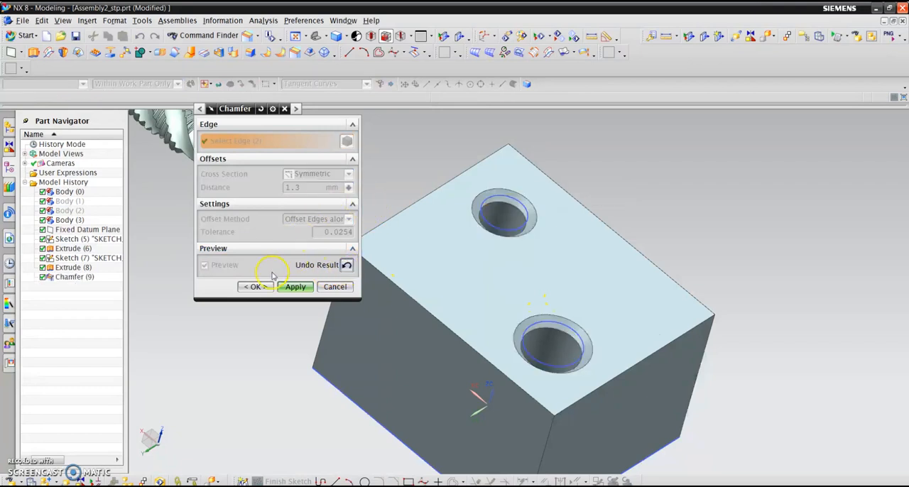
{"action": "left_click", "coordinate": [255, 286]}
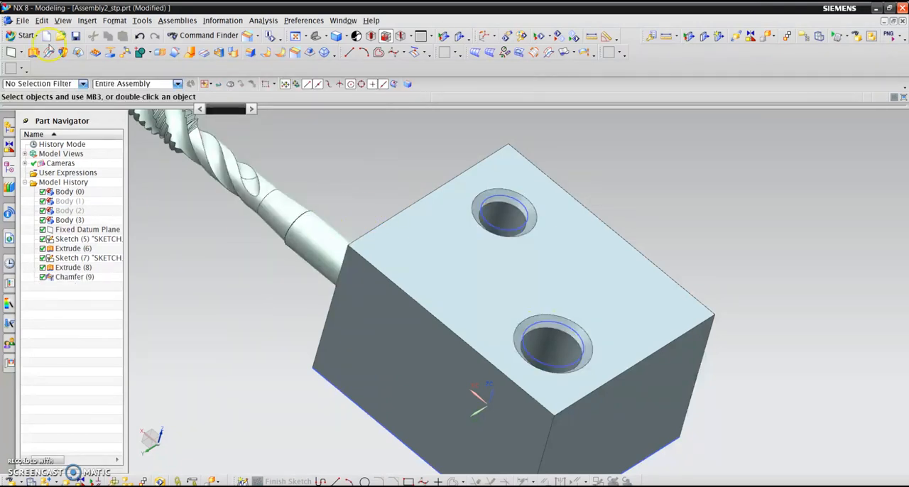
- Hide all sketches through Show and Hide so only the solid bodies remain displayed
{"action": "left_click", "coordinate": [42, 20]}
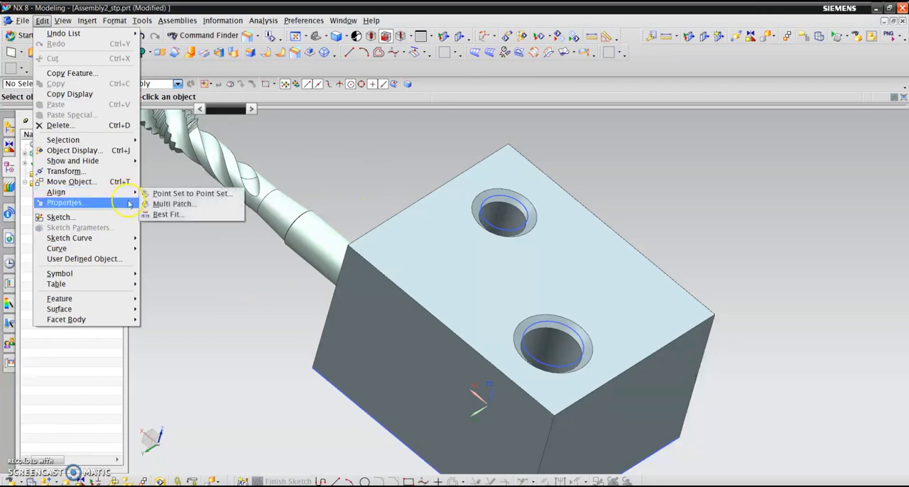
{"action": "mouse_move", "coordinate": [120, 164]}
{"action": "left_click", "coordinate": [176, 162]}
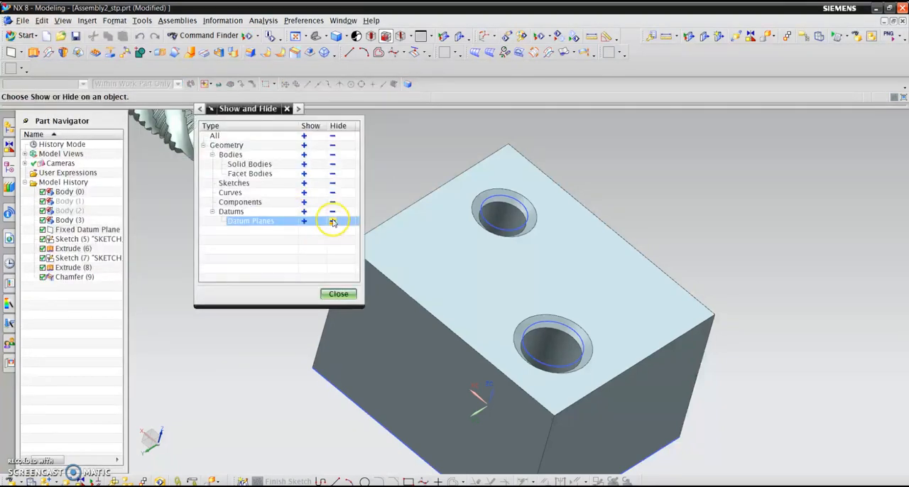
{"action": "left_click", "coordinate": [332, 183]}
{"action": "left_click", "coordinate": [337, 294]}
{"action": "scroll", "coordinate": [383, 155], "scroll_direction": "up", "scroll_amount": 3}
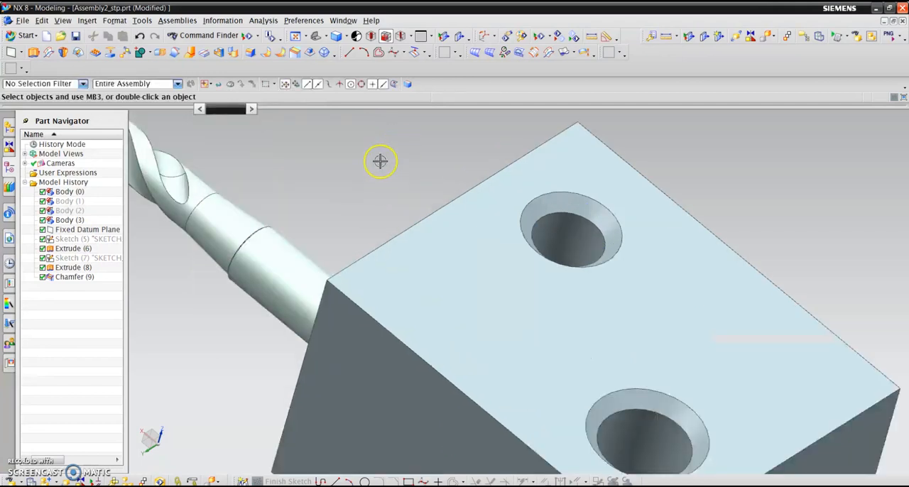
{"action": "scroll", "coordinate": [327, 183], "scroll_direction": "down", "scroll_amount": 3}
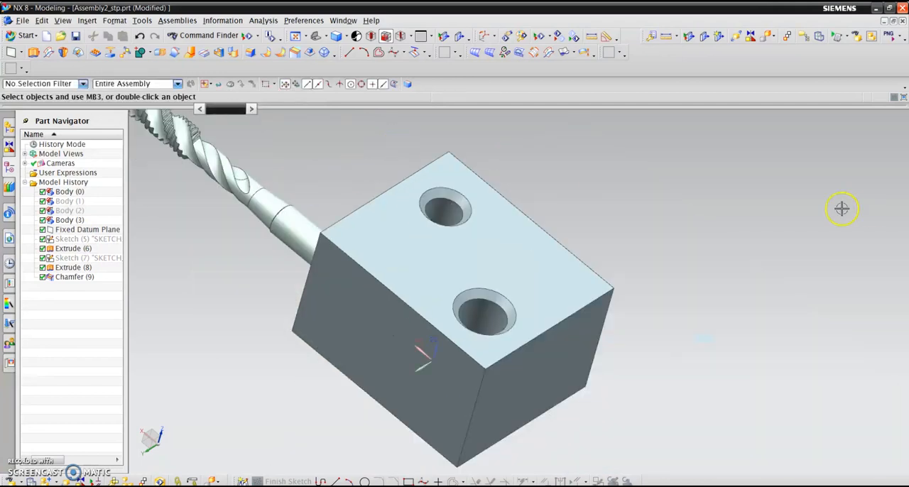
- Start a Detailed thread on the 6.75 mm hole's cylindrical face, with the block's top face as start and the thread axis reversed
{"action": "left_click", "coordinate": [87, 20]}
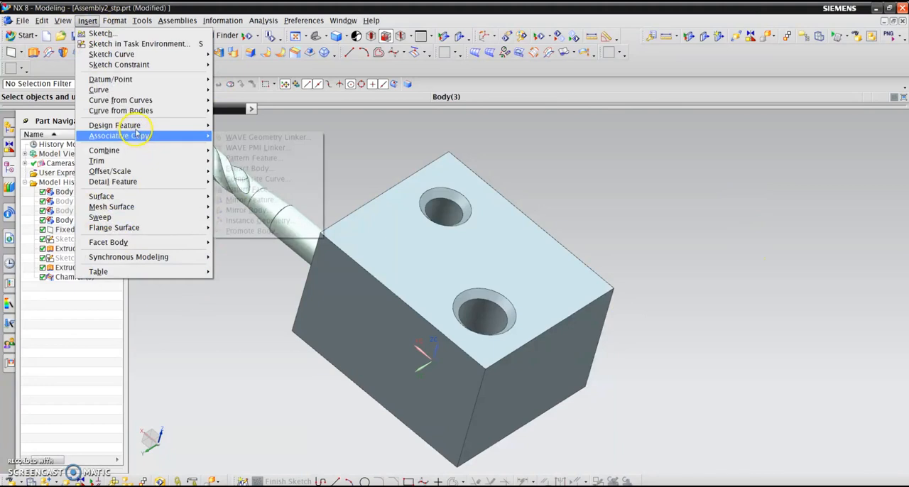
{"action": "mouse_move", "coordinate": [152, 125]}
{"action": "left_click", "coordinate": [262, 291]}
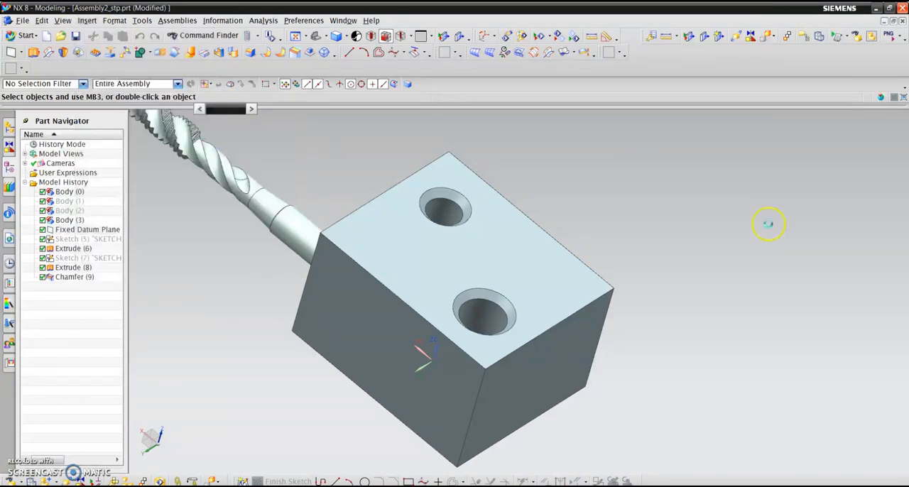
{"action": "left_click", "coordinate": [288, 136]}
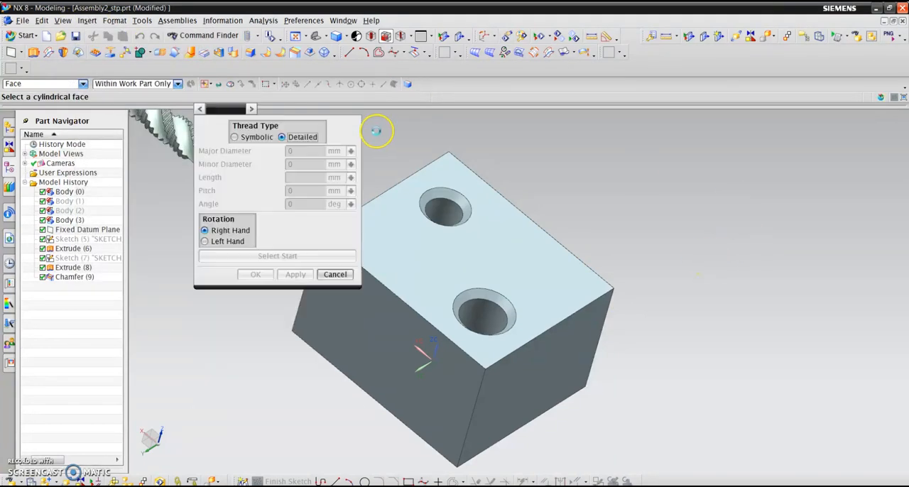
{"action": "scroll", "coordinate": [528, 161], "scroll_direction": "down", "scroll_amount": 2}
{"action": "scroll", "coordinate": [472, 176], "scroll_direction": "up", "scroll_amount": 4}
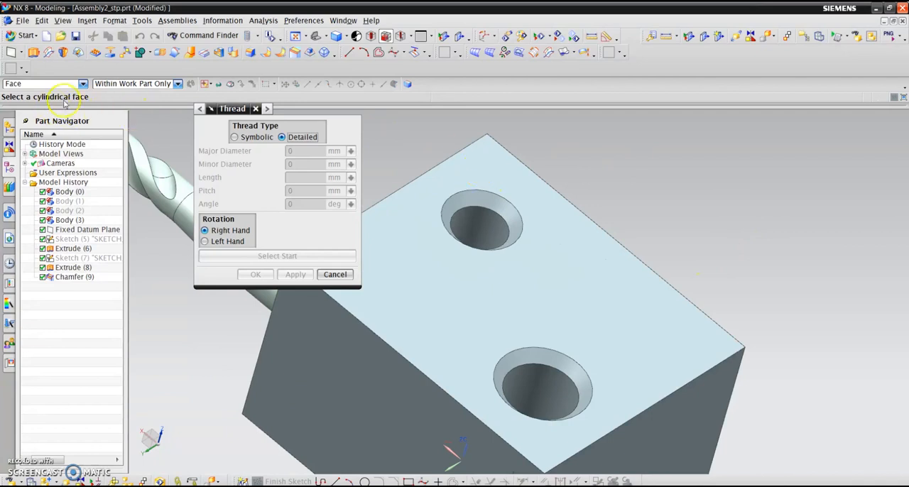
{"action": "left_click", "coordinate": [483, 225]}
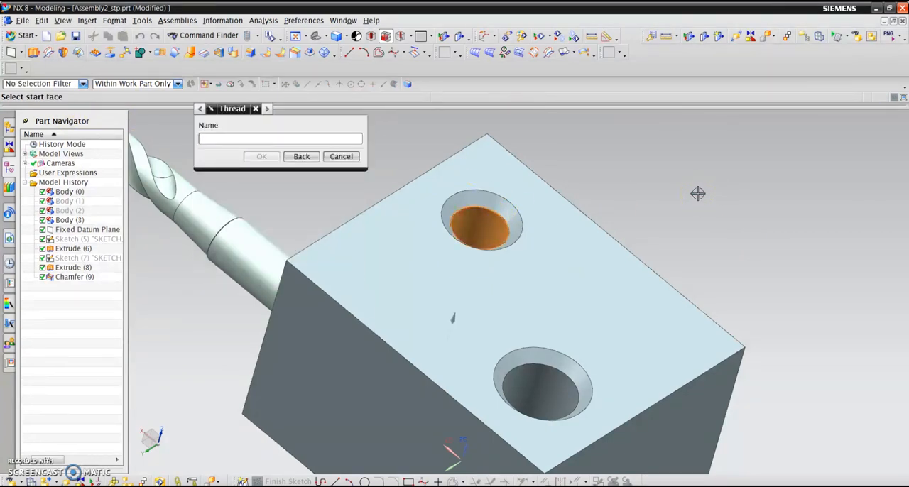
{"action": "left_click", "coordinate": [497, 171]}
{"action": "left_click", "coordinate": [305, 130]}
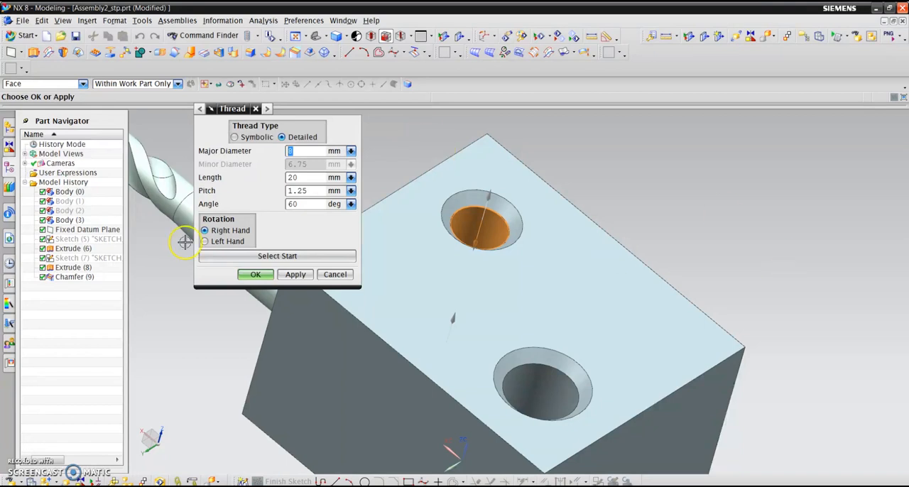
- Set the thread length to 17.5 mm and create the thread in the 6.75 mm hole
{"action": "left_click", "coordinate": [321, 178]}
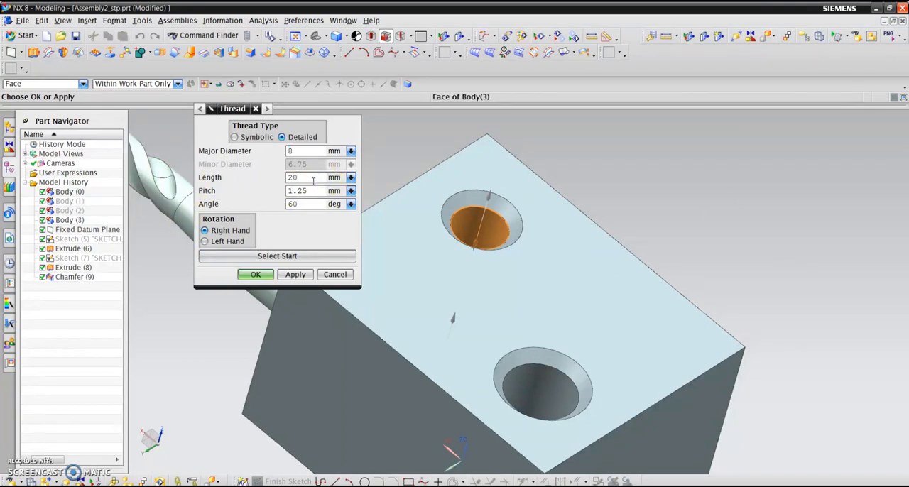
{"action": "left_click", "coordinate": [313, 205]}
{"action": "key", "text": "BackSpace"}
{"action": "key", "text": "BackSpace"}
{"action": "type", "text": "17.58"}
{"action": "left_click", "coordinate": [254, 275]}
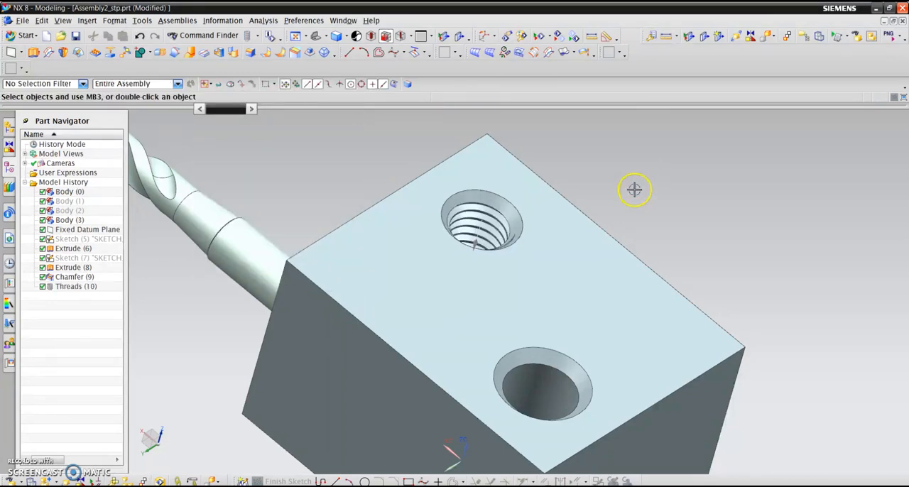
- Examine the threads inside the smaller hole from several angles, together with the adjacent tap
{"action": "scroll", "coordinate": [527, 184], "scroll_direction": "up", "scroll_amount": 2}
{"action": "mouse_move", "coordinate": [625, 185]}
{"action": "middle_mouse_down"}
{"action": "mouse_move", "coordinate": [653, 199]}
{"action": "mouse_move", "coordinate": [600, 203]}
{"action": "mouse_move", "coordinate": [652, 207]}
{"action": "mouse_move", "coordinate": [574, 177]}
{"action": "mouse_move", "coordinate": [504, 172]}
{"action": "mouse_move", "coordinate": [510, 194]}
{"action": "mouse_move", "coordinate": [576, 244]}
{"action": "mouse_move", "coordinate": [536, 201]}
{"action": "mouse_move", "coordinate": [529, 257]}
{"action": "middle_mouse_up"}
{"action": "scroll", "coordinate": [529, 257], "scroll_direction": "up", "scroll_amount": 2}
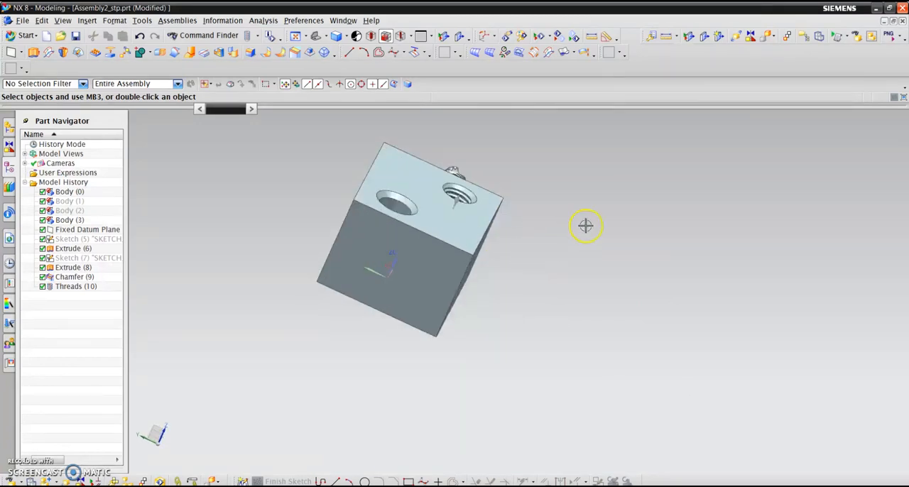
{"action": "middle_click_drag", "start_coordinate": [585, 225], "coordinate": [556, 248]}
{"action": "scroll", "coordinate": [459, 181], "scroll_direction": "up", "scroll_amount": 3}
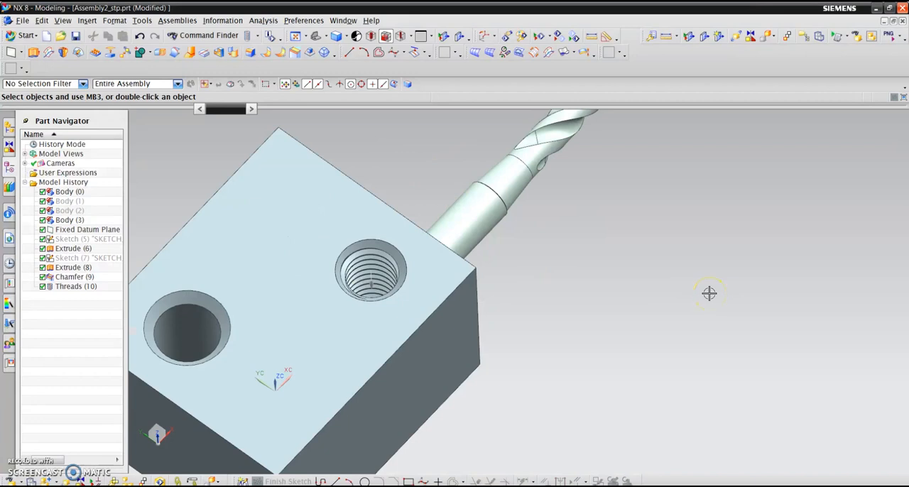
{"action": "left_click", "coordinate": [707, 296]}
{"action": "middle_click_drag", "start_coordinate": [704, 304], "coordinate": [714, 304]}
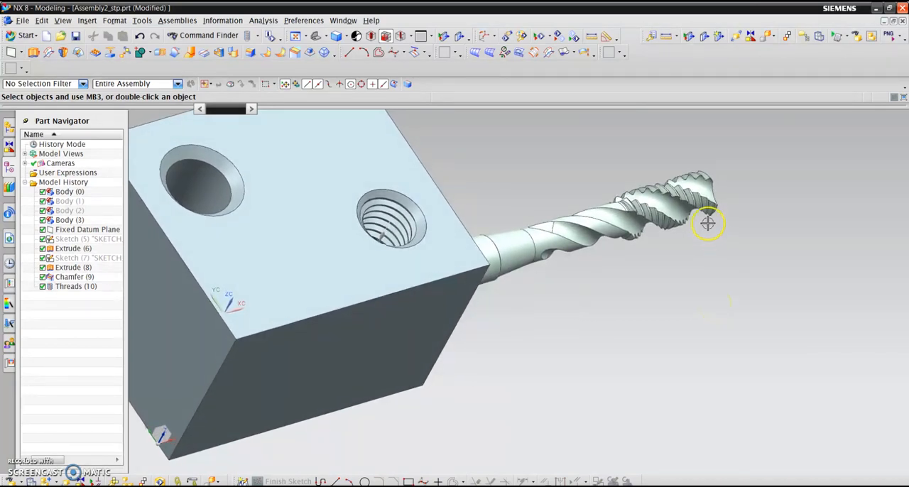
{"action": "middle_click_drag", "start_coordinate": [646, 203], "coordinate": [769, 263]}
{"action": "scroll", "coordinate": [850, 295], "scroll_direction": "up", "scroll_amount": 5}
{"action": "scroll", "coordinate": [848, 292], "scroll_direction": "down", "scroll_amount": 3}
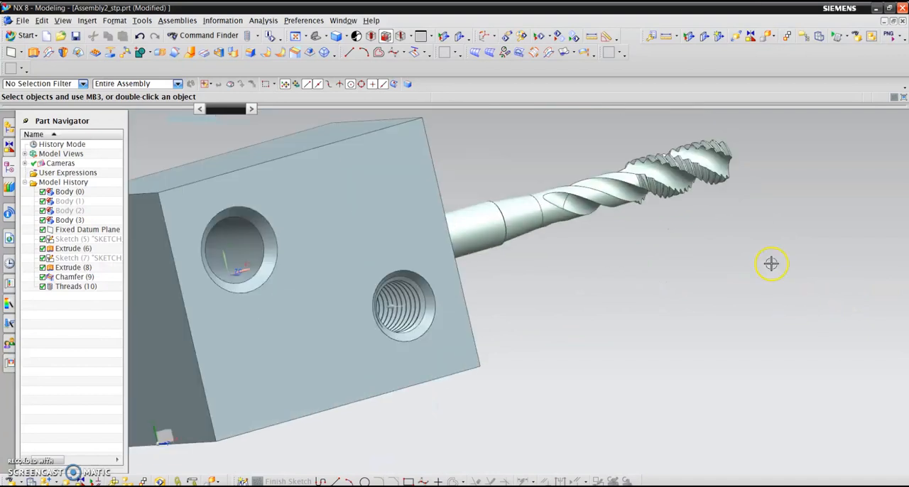
- Examine the tap's flutes and cutting threads up close and compare the tap with the threaded hole
{"action": "left_click", "coordinate": [718, 164]}
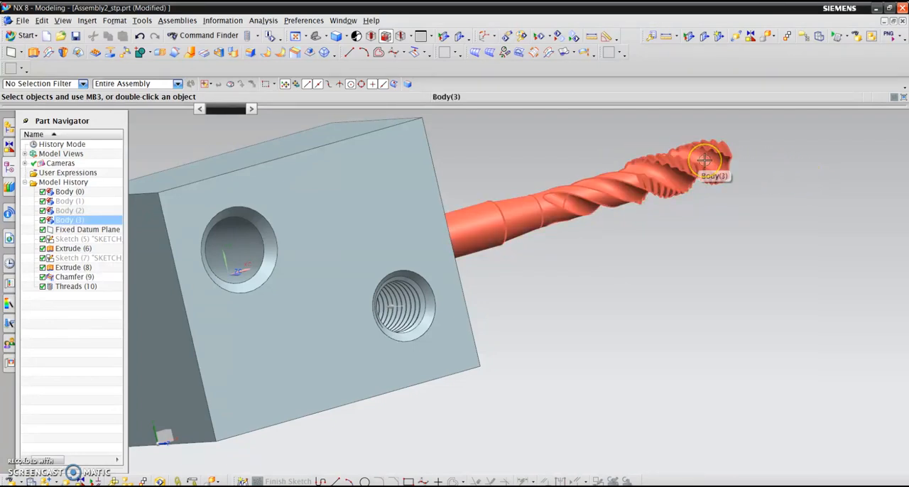
{"action": "middle_click_drag", "start_coordinate": [740, 246], "coordinate": [494, 120]}
{"action": "scroll", "coordinate": [552, 122], "scroll_direction": "up", "scroll_amount": 3}
{"action": "middle_click_drag", "start_coordinate": [559, 140], "coordinate": [553, 177]}
{"action": "scroll", "coordinate": [610, 190], "scroll_direction": "down", "scroll_amount": 2}
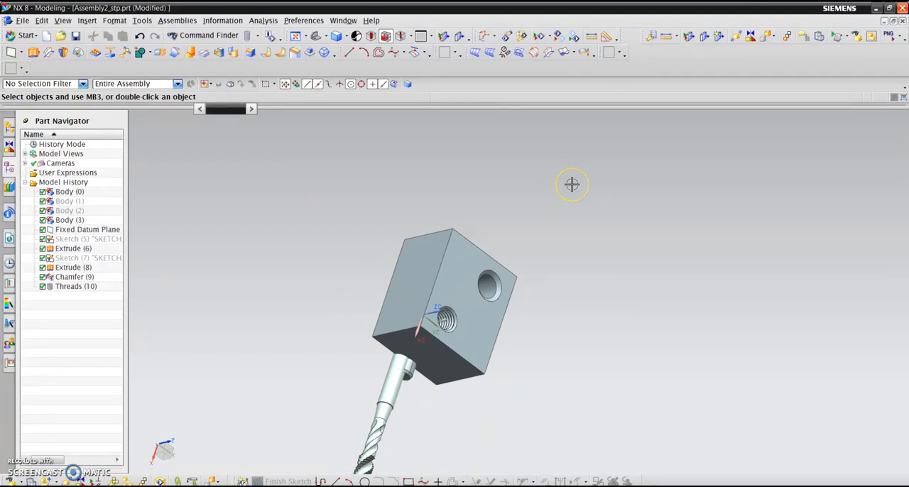
{"action": "scroll", "coordinate": [416, 351], "scroll_direction": "down", "scroll_amount": 8}
{"action": "scroll", "coordinate": [419, 359], "scroll_direction": "up", "scroll_amount": 8}
{"action": "scroll", "coordinate": [355, 355], "scroll_direction": "up", "scroll_amount": 5}
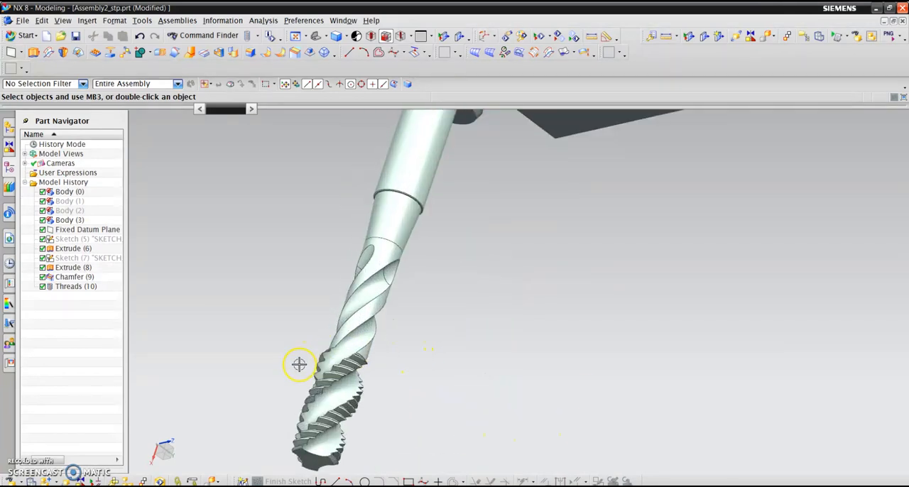
{"action": "scroll", "coordinate": [290, 341], "scroll_direction": "up", "scroll_amount": 2}
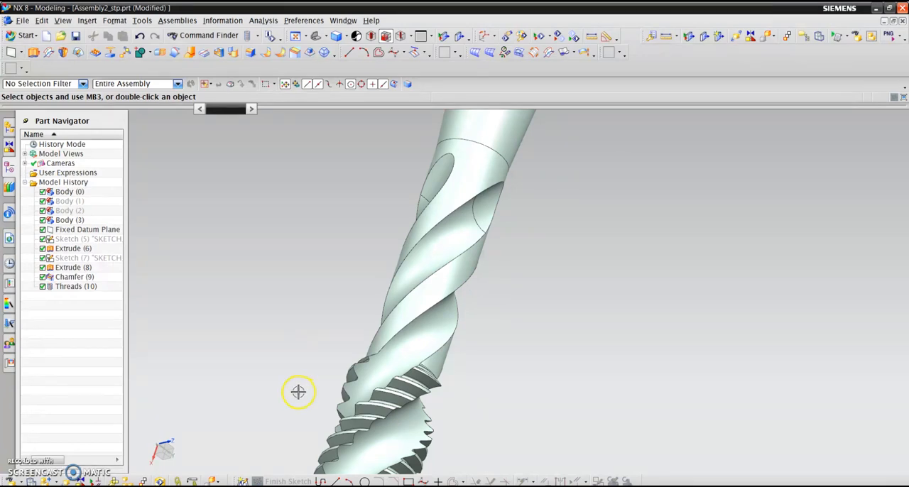
{"action": "scroll", "coordinate": [297, 387], "scroll_direction": "down", "scroll_amount": 3}
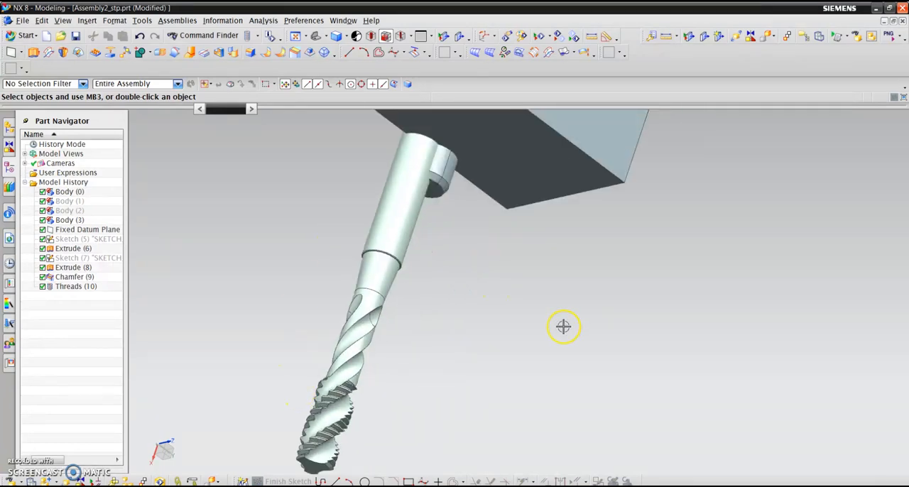
- Examine the block's top face, comparing the threaded smaller hole with the unthreaded larger hole
{"action": "middle_click_drag", "start_coordinate": [604, 424], "coordinate": [583, 276]}
{"action": "scroll", "coordinate": [558, 183], "scroll_direction": "up", "scroll_amount": 3}
{"action": "scroll", "coordinate": [495, 455], "scroll_direction": "down", "scroll_amount": 4}
{"action": "scroll", "coordinate": [624, 350], "scroll_direction": "up", "scroll_amount": 3}
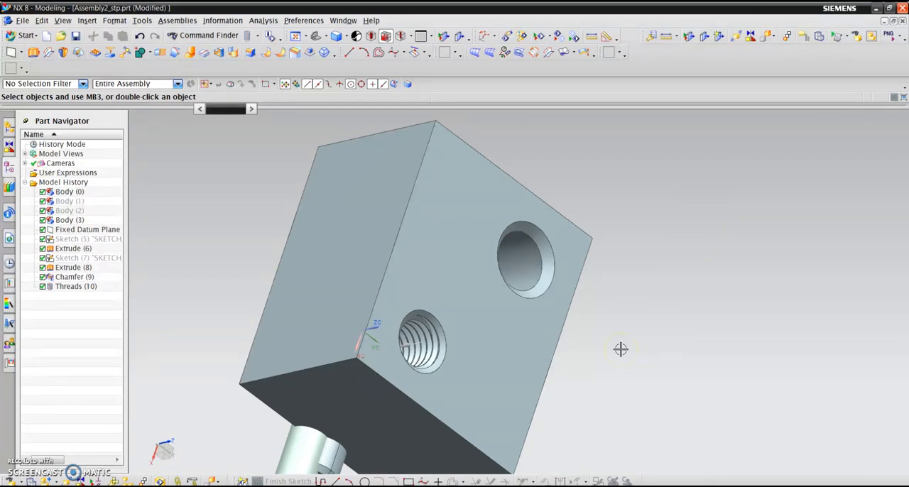
{"action": "left_click", "coordinate": [625, 353]}
{"action": "middle_click_drag", "start_coordinate": [626, 353], "coordinate": [661, 301]}
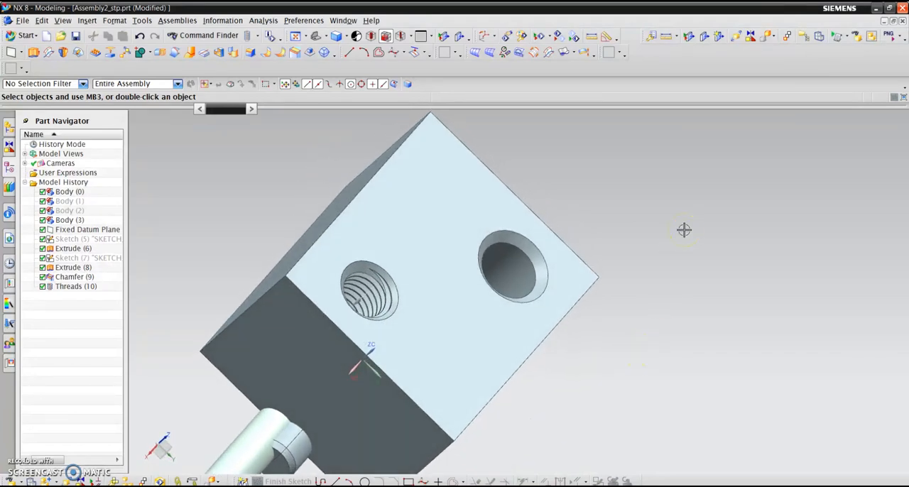
{"action": "middle_click_drag", "start_coordinate": [768, 197], "coordinate": [768, 198]}
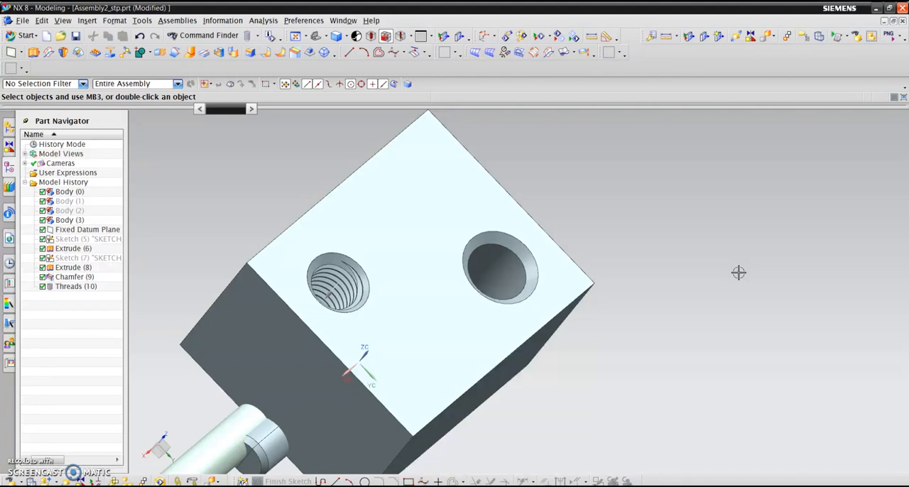
{"action": "middle_click_drag", "start_coordinate": [738, 273], "coordinate": [626, 258]}
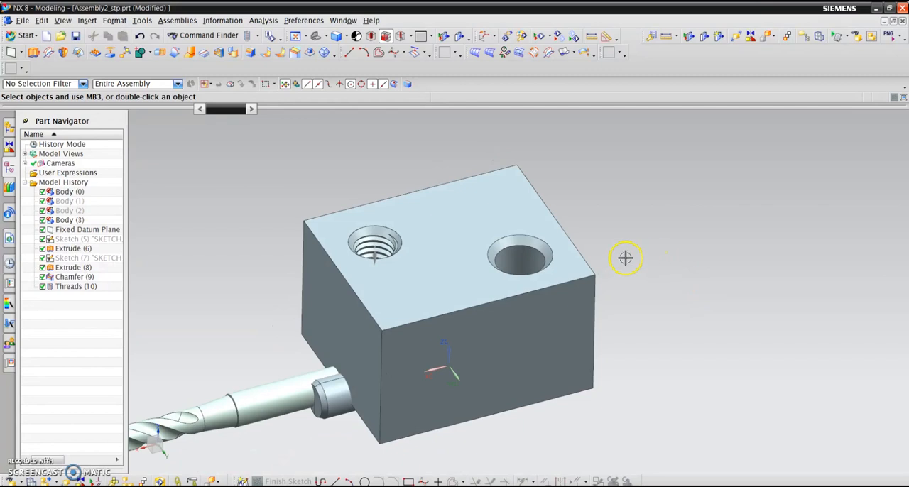
{"action": "scroll", "coordinate": [626, 258], "scroll_direction": "up", "scroll_amount": 2}
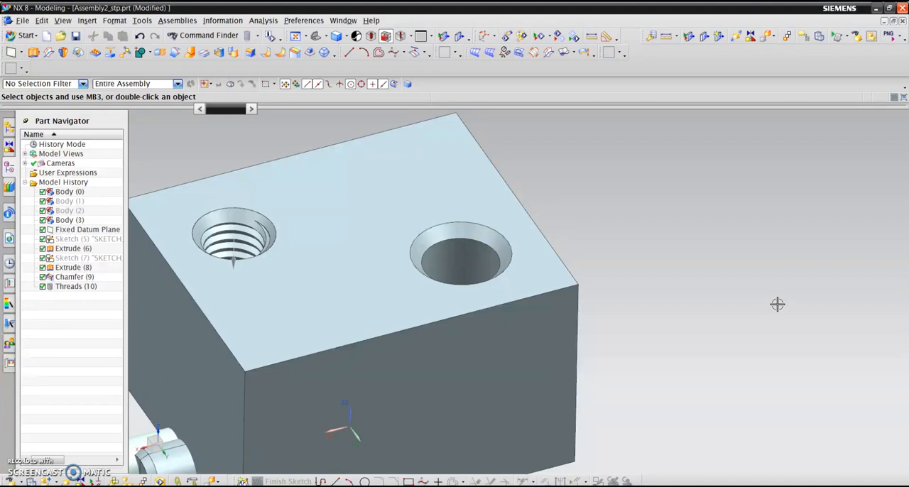
{"action": "middle_click_drag", "start_coordinate": [741, 277], "coordinate": [736, 220]}
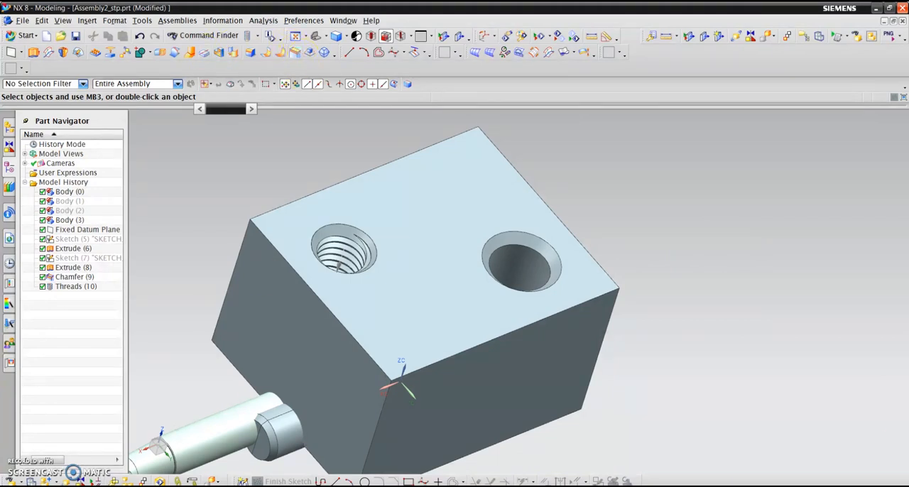
- Start a detailed right-hand thread in the block's larger hole, using the top face as its start and reversing the thread axis
{"action": "left_click", "coordinate": [87, 21]}
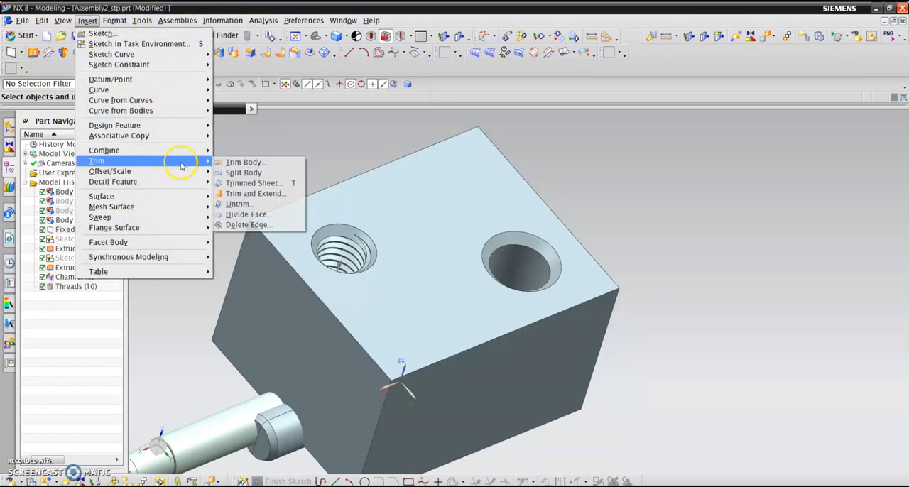
{"action": "mouse_move", "coordinate": [172, 184]}
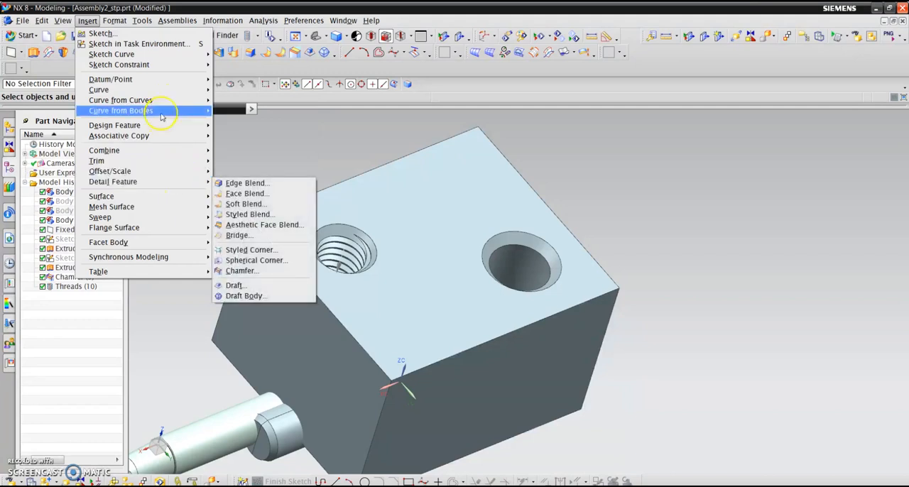
{"action": "mouse_move", "coordinate": [163, 116]}
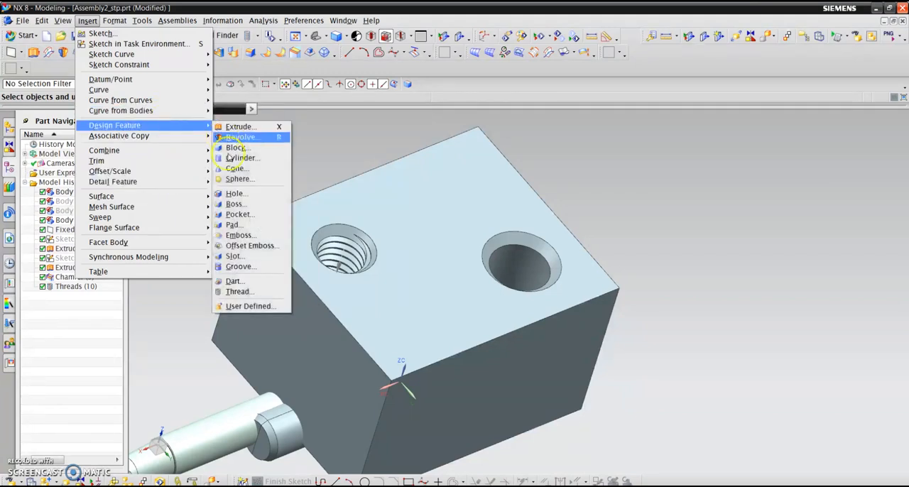
{"action": "left_click", "coordinate": [254, 292]}
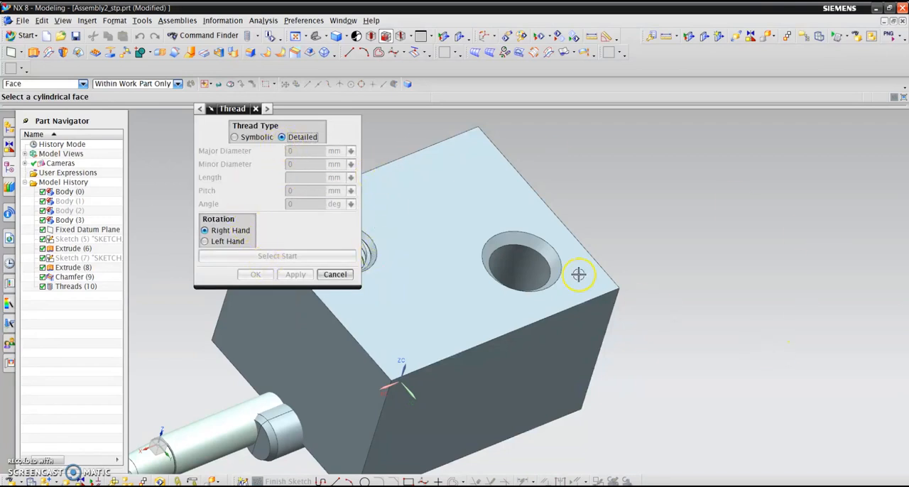
{"action": "left_click", "coordinate": [543, 269]}
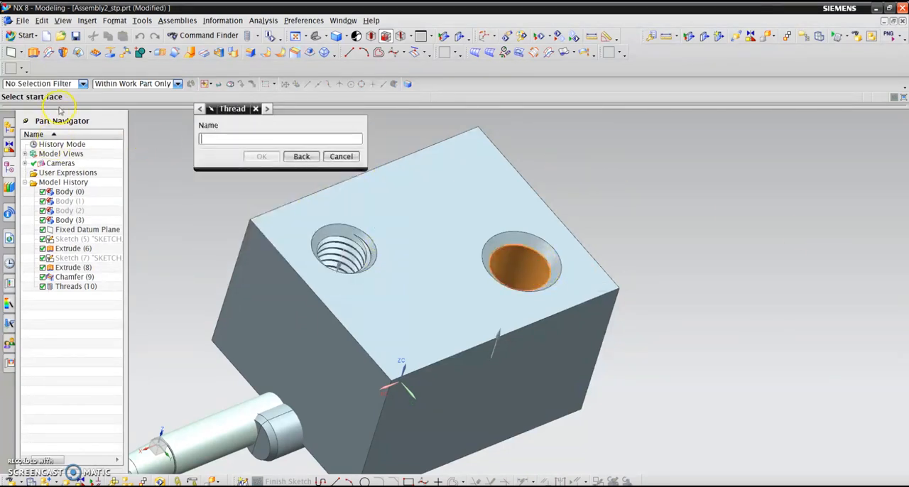
{"action": "left_click", "coordinate": [460, 199]}
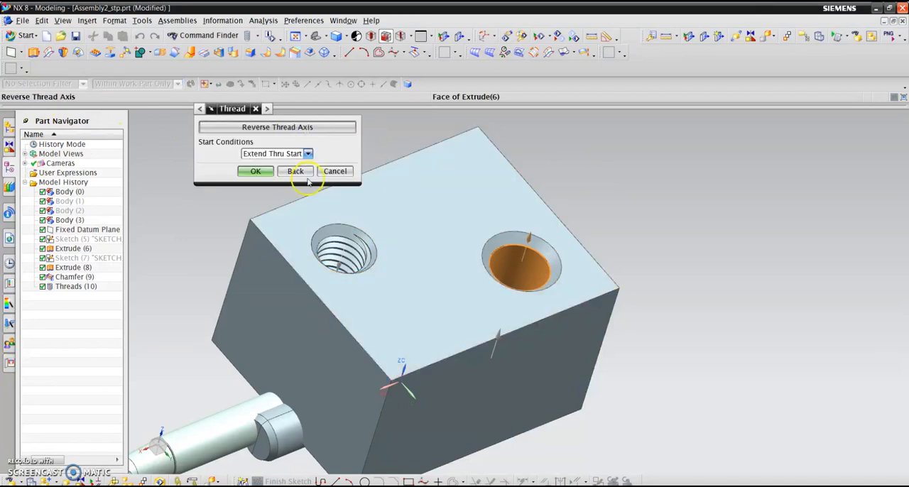
{"action": "left_click", "coordinate": [341, 130]}
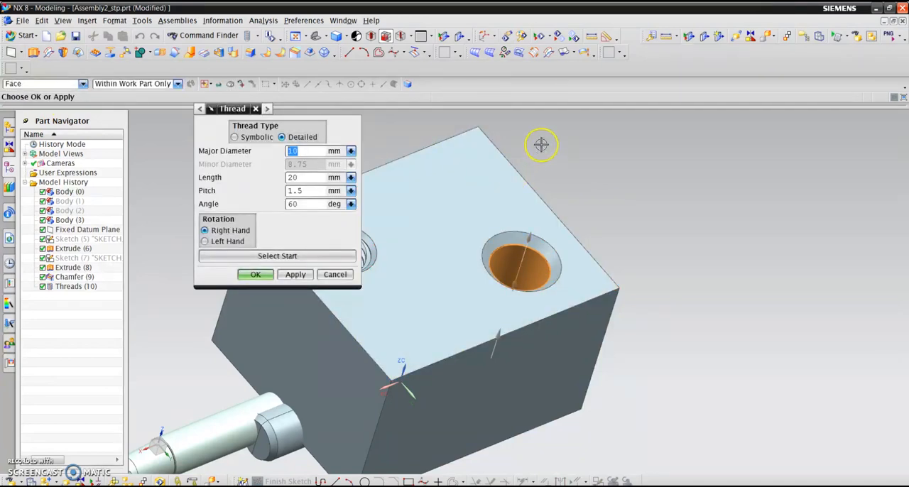
- Set the thread length to 17.5 mm and create the thread in the larger hole
{"action": "double_click", "coordinate": [304, 182]}
{"action": "type", "text": "17.5"}
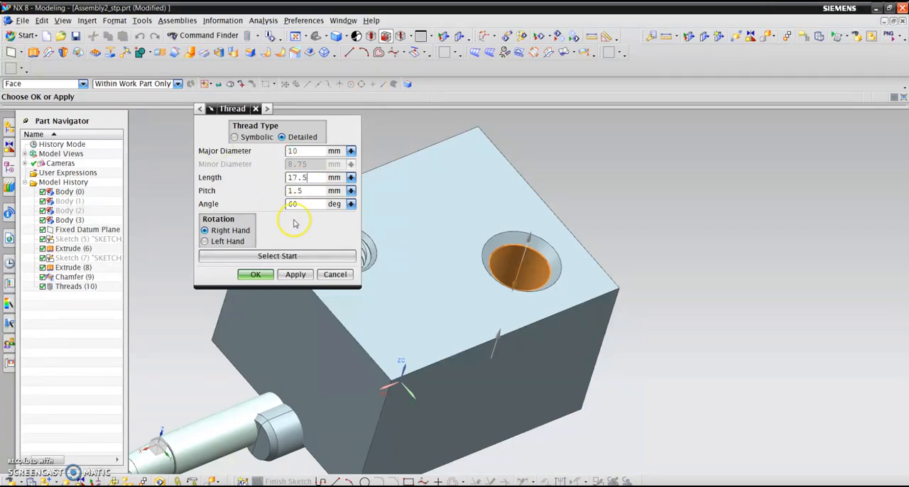
{"action": "left_click", "coordinate": [255, 275]}
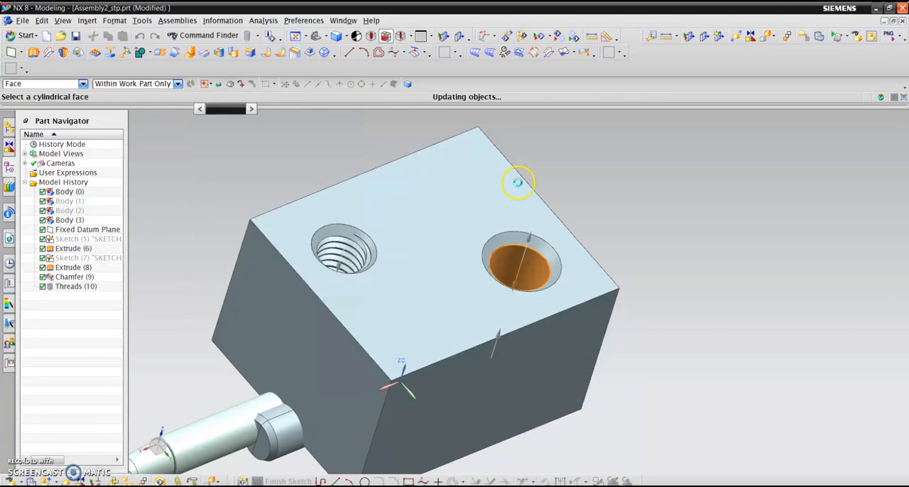
{"action": "middle_click_drag", "start_coordinate": [658, 209], "coordinate": [680, 282]}
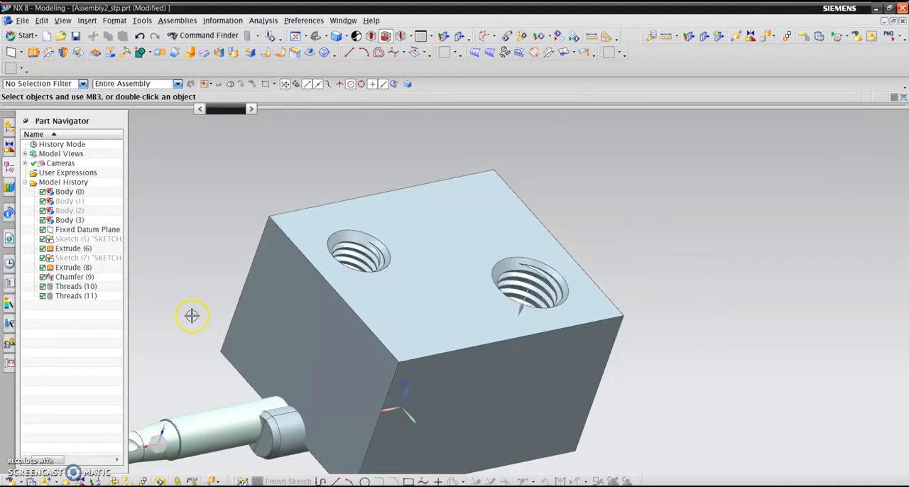
- Switch to the Manufacturing application and initialize the machining environment with the cam_general configuration and the mill_planar setup
{"action": "left_click", "coordinate": [25, 35]}
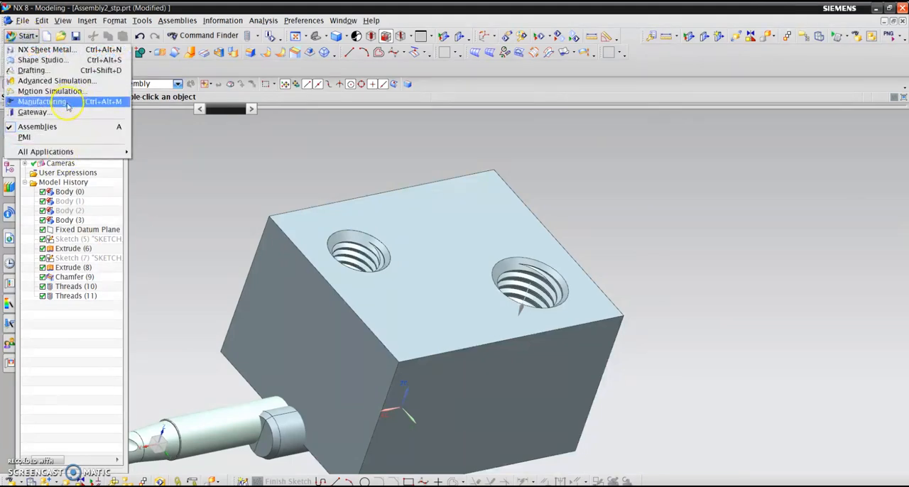
{"action": "left_click", "coordinate": [69, 102]}
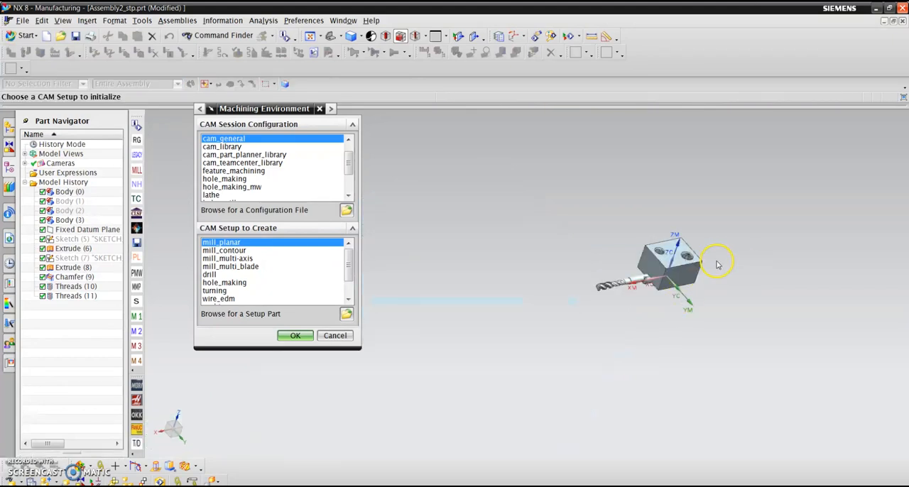
{"action": "scroll", "coordinate": [716, 265], "scroll_direction": "up", "scroll_amount": 3}
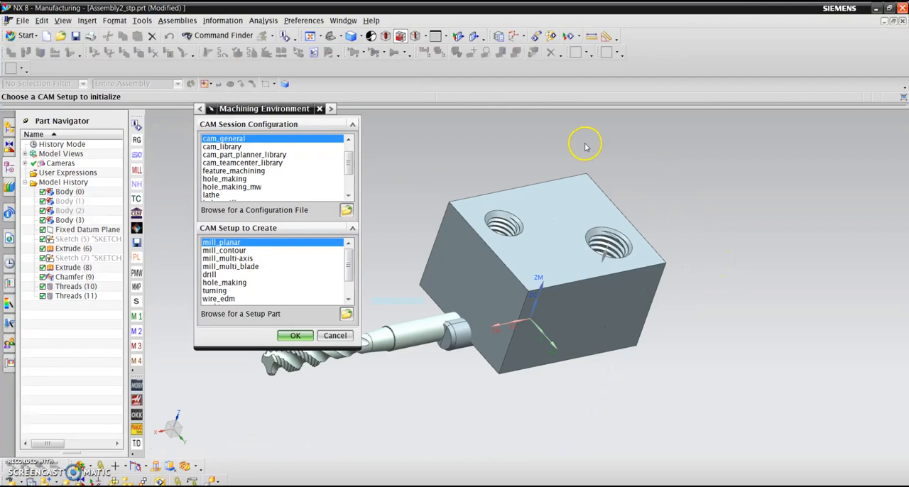
{"action": "scroll", "coordinate": [584, 147], "scroll_direction": "up", "scroll_amount": 2}
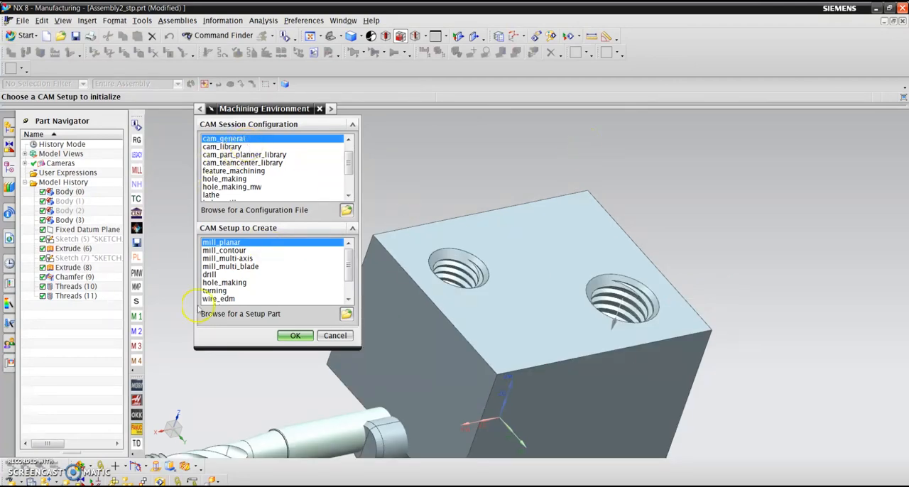
{"action": "left_click", "coordinate": [295, 336]}
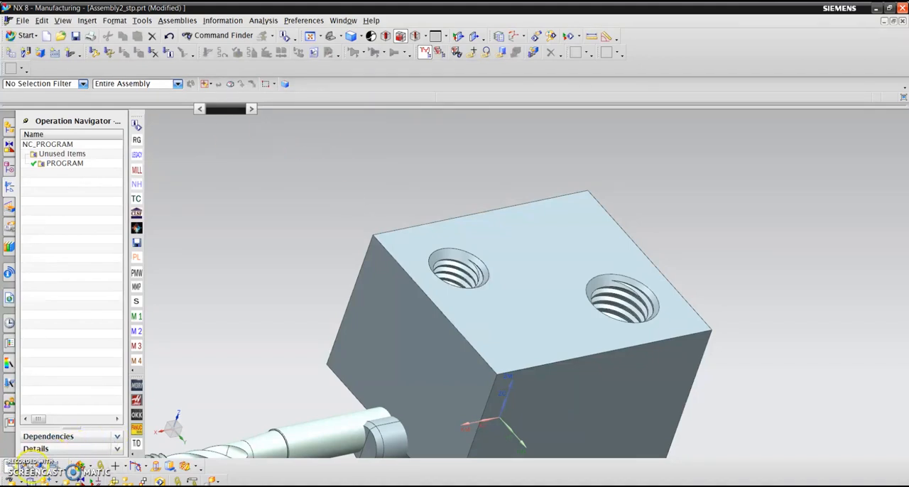
- Show the operations in the geometry view and expand MCS_MILL to reveal its WORKPIECE
{"action": "left_click", "coordinate": [26, 467]}
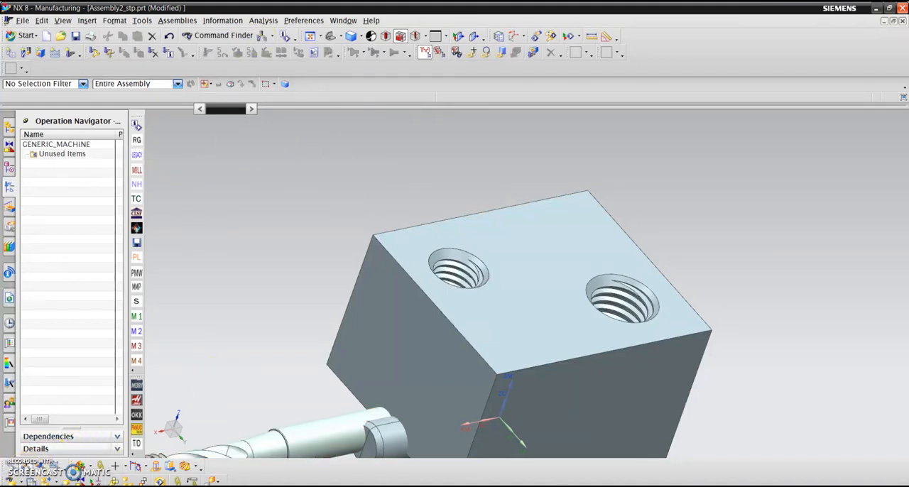
{"action": "left_click", "coordinate": [44, 467]}
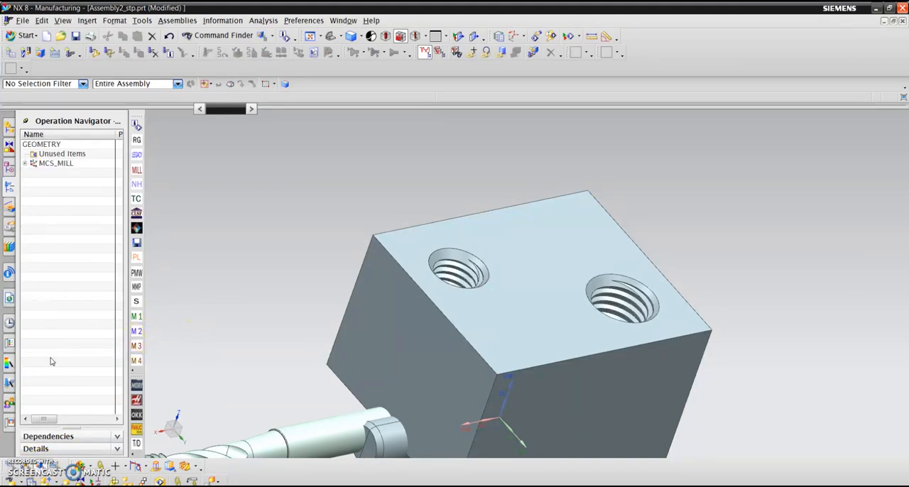
{"action": "left_click", "coordinate": [25, 163]}
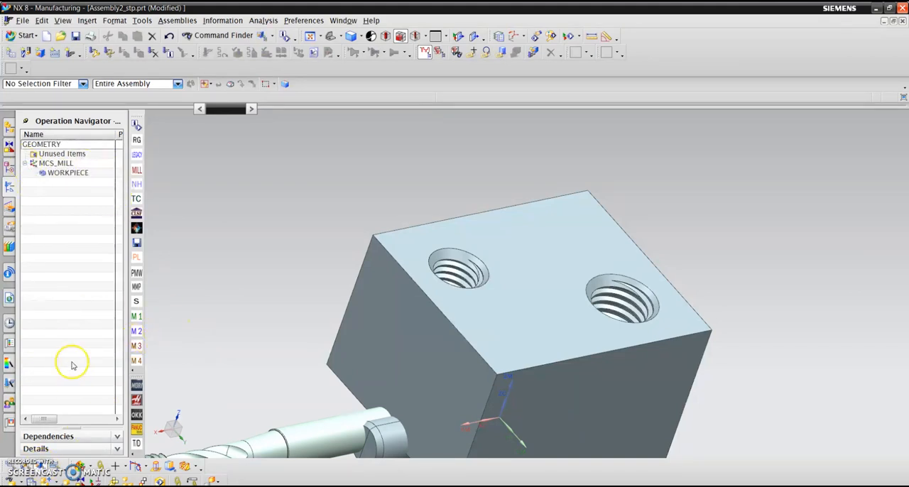
{"action": "scroll", "coordinate": [543, 215], "scroll_direction": "up", "scroll_amount": 2}
{"action": "scroll", "coordinate": [572, 191], "scroll_direction": "down", "scroll_amount": 3}
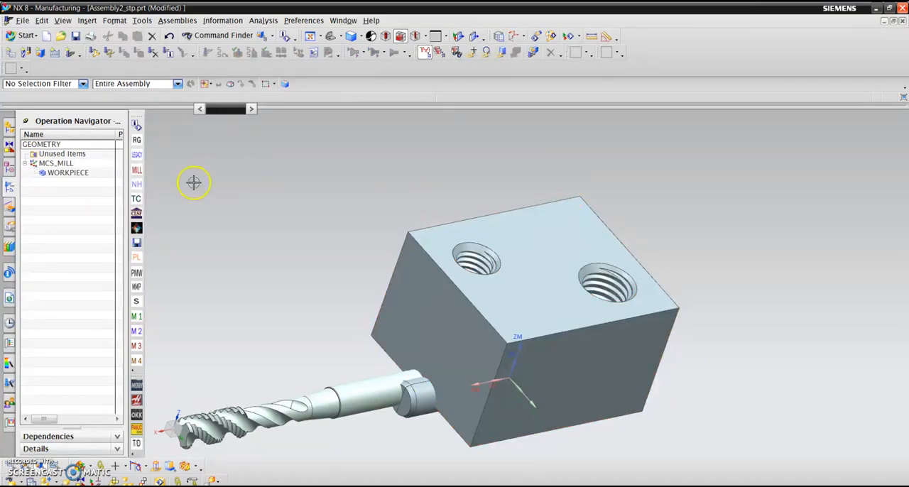
- Check the MCS_MILL machine coordinate system and clearance settings against the block from several angles and accept them
{"action": "left_click", "coordinate": [74, 165]}
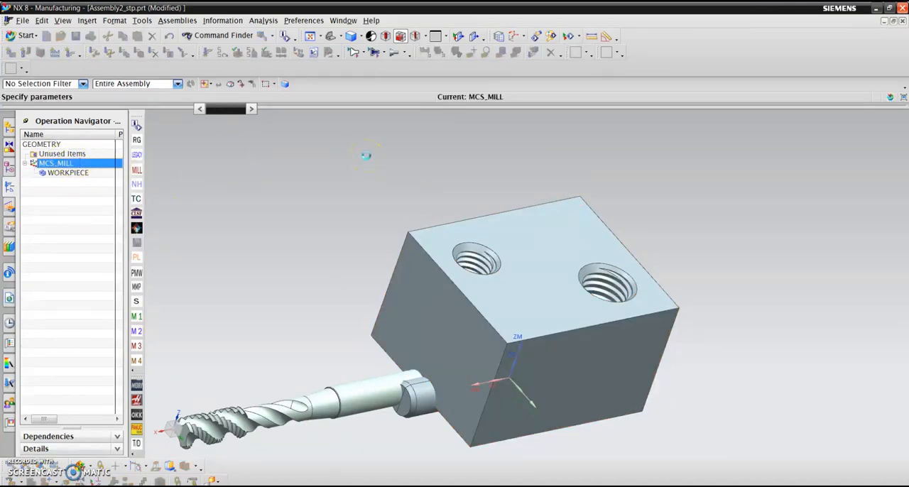
{"action": "middle_click_drag", "start_coordinate": [400, 170], "coordinate": [514, 188]}
{"action": "scroll", "coordinate": [518, 213], "scroll_direction": "up", "scroll_amount": 3}
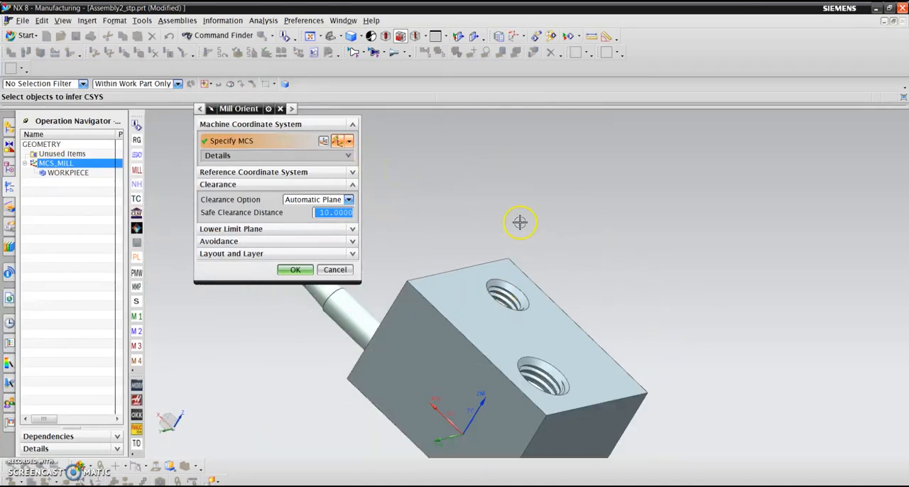
{"action": "scroll", "coordinate": [536, 186], "scroll_direction": "down", "scroll_amount": 1}
{"action": "scroll", "coordinate": [570, 236], "scroll_direction": "up", "scroll_amount": 2}
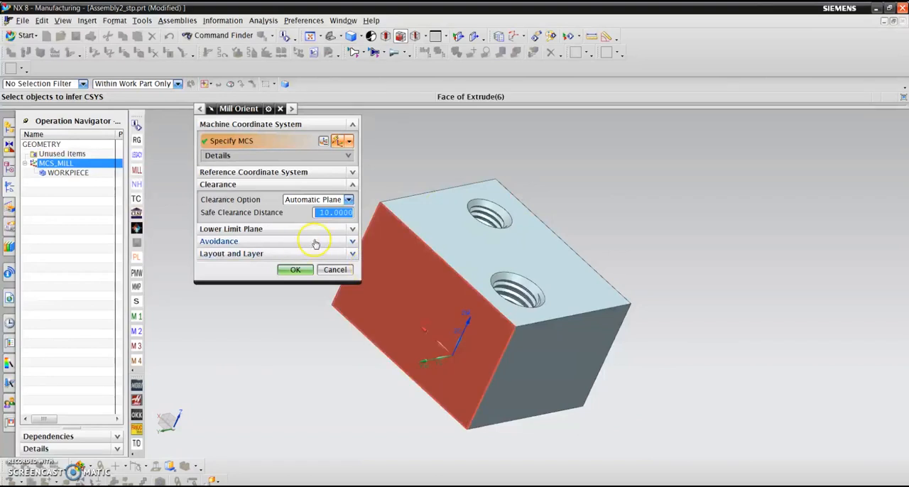
{"action": "scroll", "coordinate": [727, 228], "scroll_direction": "down", "scroll_amount": 1}
{"action": "scroll", "coordinate": [413, 192], "scroll_direction": "up", "scroll_amount": 1}
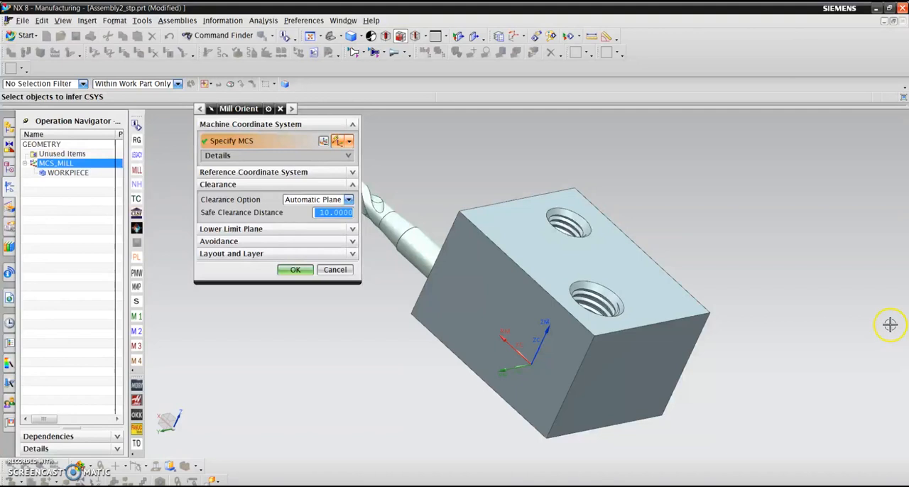
{"action": "scroll", "coordinate": [561, 178], "scroll_direction": "up", "scroll_amount": 5}
{"action": "scroll", "coordinate": [530, 175], "scroll_direction": "down", "scroll_amount": 4}
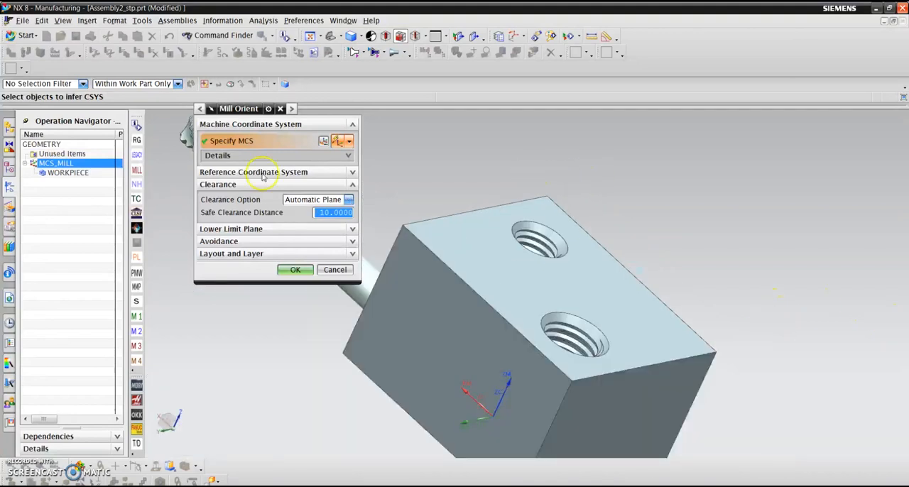
{"action": "left_click", "coordinate": [306, 271]}
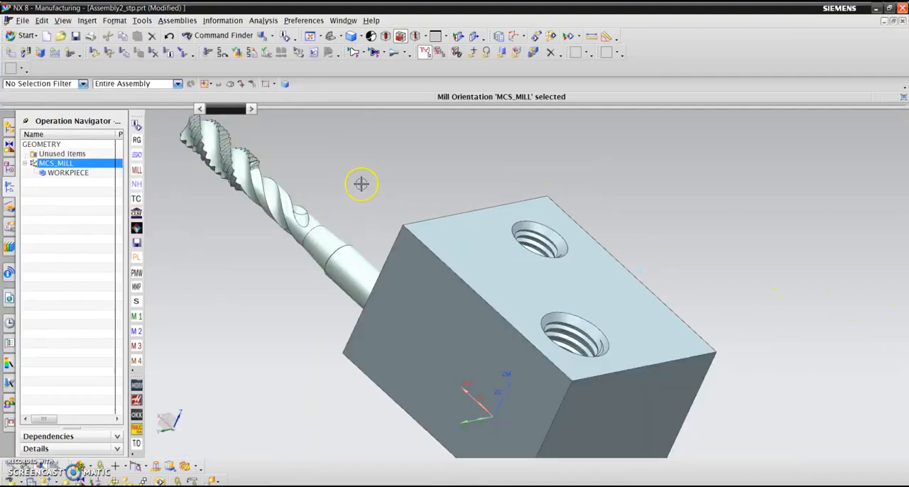
- Open the WORKPIECE geometry and specify the threaded block as the part
{"action": "double_click", "coordinate": [67, 174]}
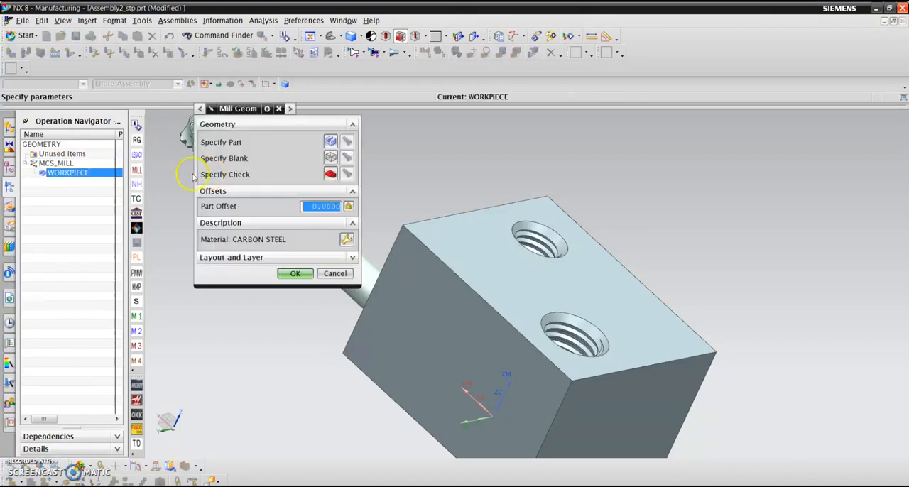
{"action": "left_click", "coordinate": [346, 141]}
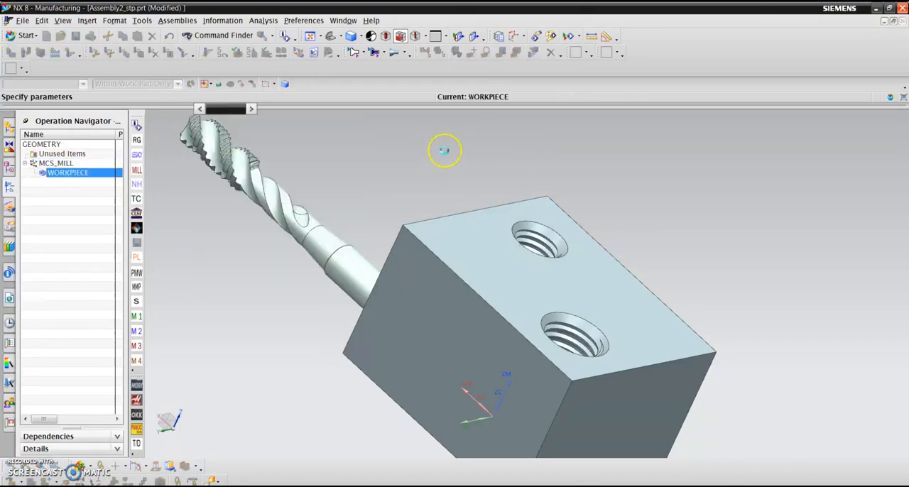
{"action": "left_click", "coordinate": [476, 241]}
{"action": "left_click", "coordinate": [291, 266]}
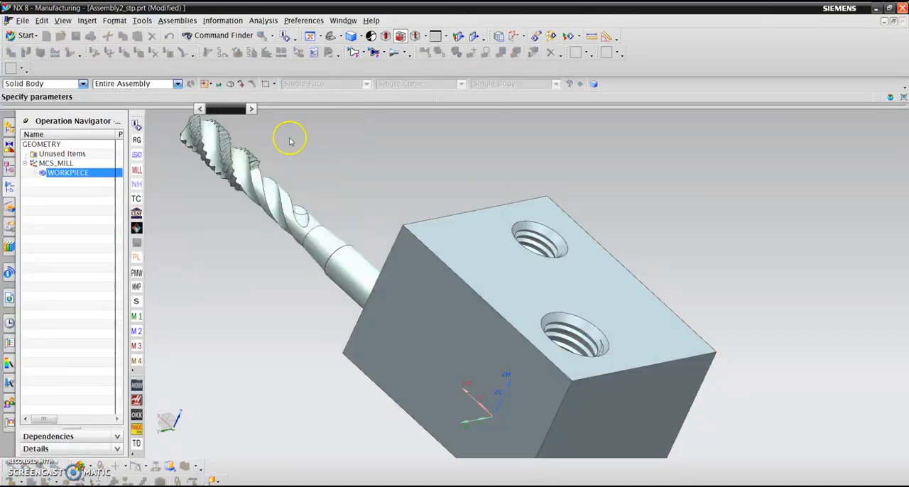
- Define the WORKPIECE blank as a bounding block and accept the mill geometry
{"action": "left_click", "coordinate": [346, 158]}
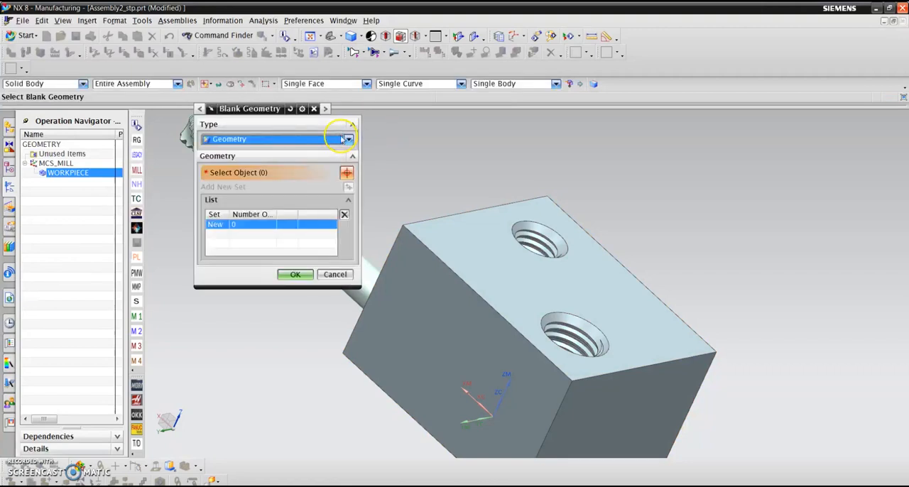
{"action": "left_click", "coordinate": [283, 139]}
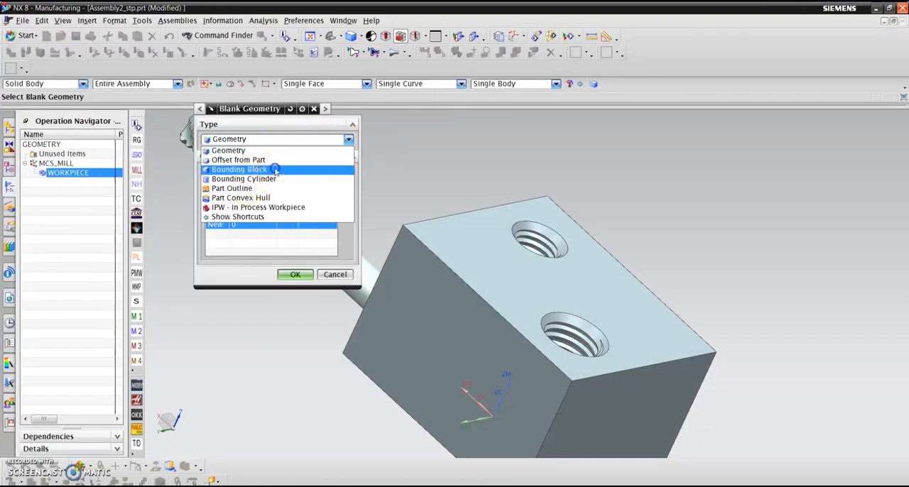
{"action": "left_click", "coordinate": [279, 173]}
{"action": "left_click", "coordinate": [300, 230]}
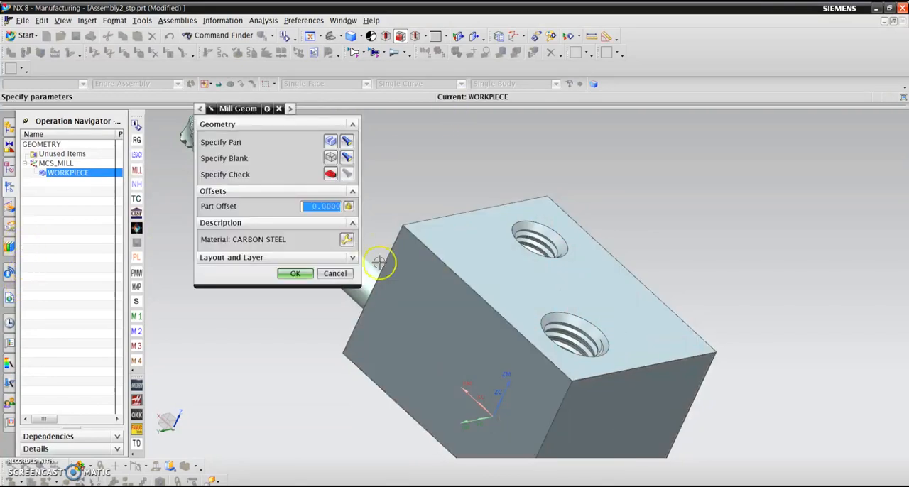
{"action": "left_click", "coordinate": [296, 274]}
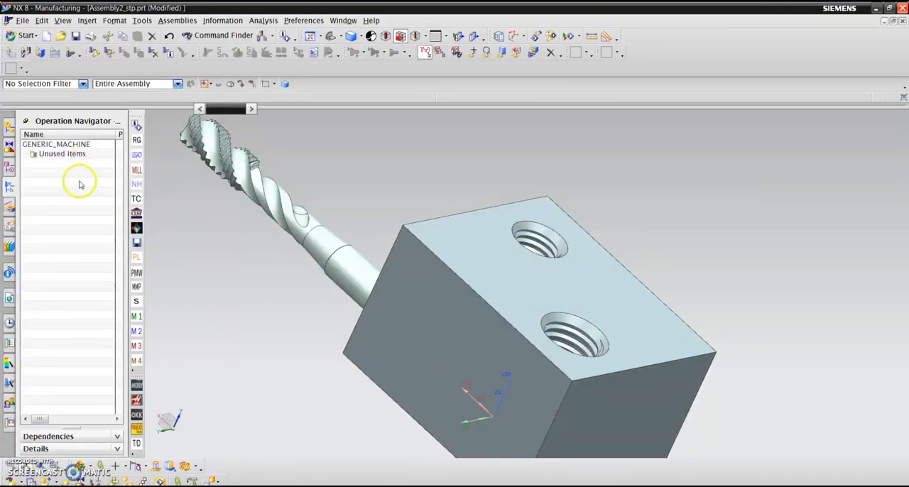
{"action": "scroll", "coordinate": [419, 166], "scroll_direction": "down", "scroll_amount": 3}
{"action": "scroll", "coordinate": [435, 176], "scroll_direction": "up", "scroll_amount": 3}
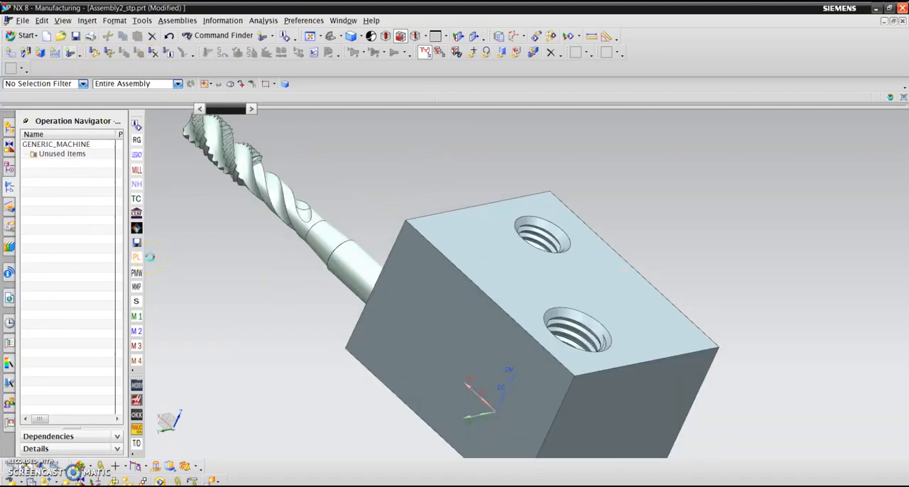
{"action": "left_click", "coordinate": [150, 257]}
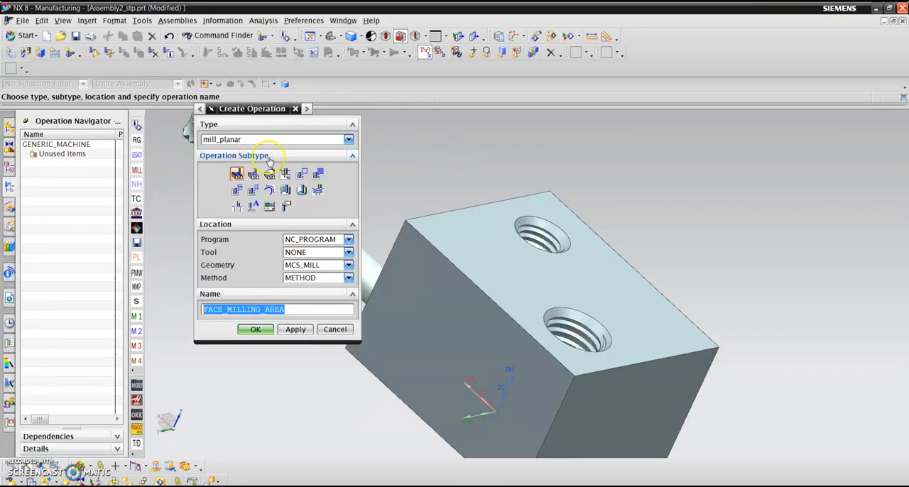
{"action": "left_click", "coordinate": [296, 108]}
- Try to create a mill_planar milling tool named Drill under the generic machine
{"action": "left_click", "coordinate": [27, 54]}
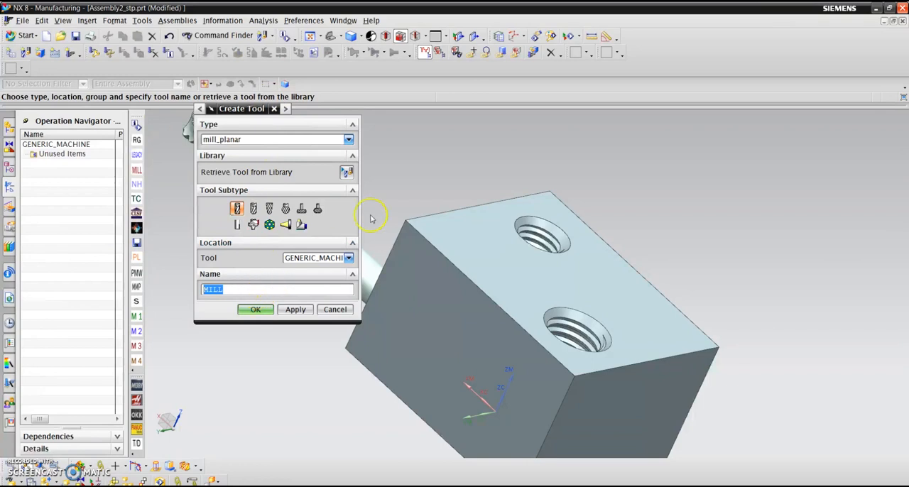
{"action": "type", "text": "Spot"}
{"action": "key", "text": "BackSpace"}
{"action": "key", "text": "BackSpace"}
{"action": "key", "text": "BackSpace"}
{"action": "key", "text": "BackSpace"}
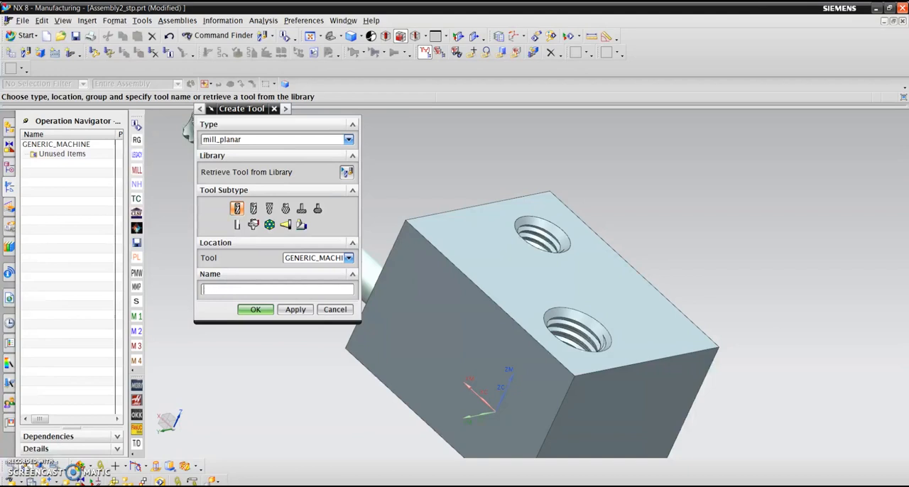
{"action": "type", "text": "Drill"}
{"action": "left_click", "coordinate": [252, 310]}
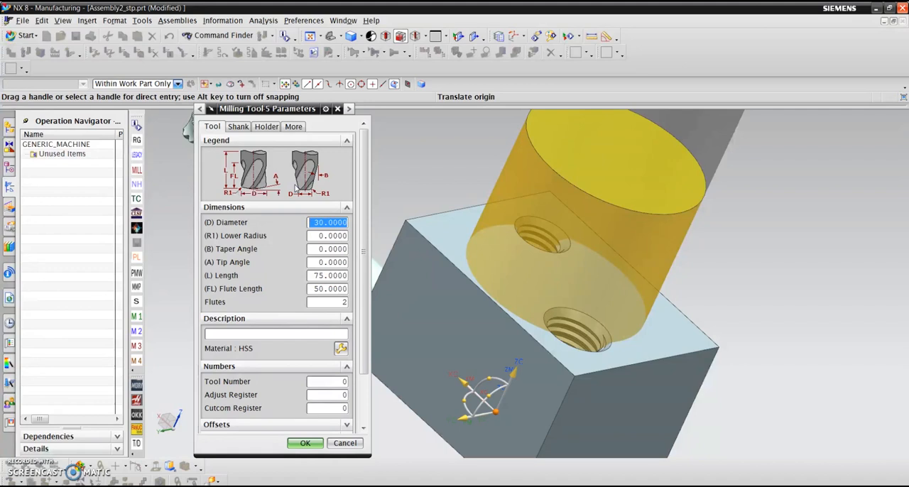
- Try a diameter of 6.75 mm for the milling tool, then discard the tool
{"action": "left_click", "coordinate": [314, 223]}
{"action": "type", "text": "6.75"}
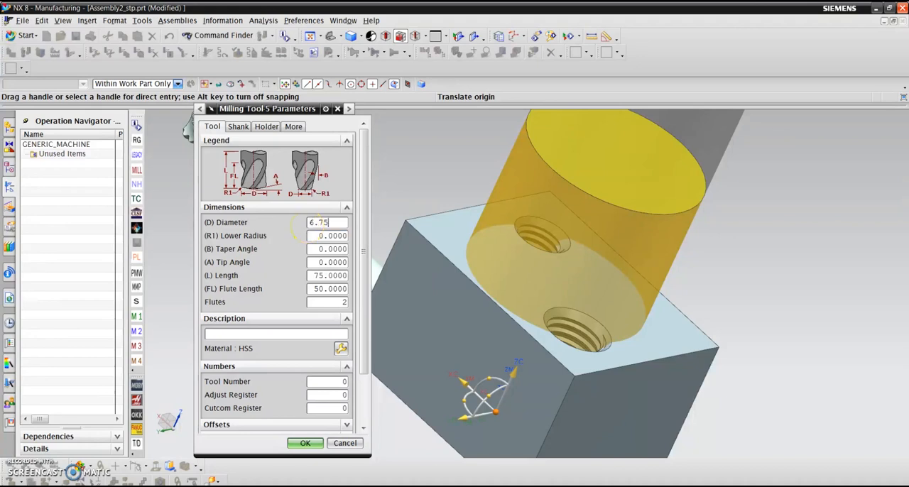
{"action": "key", "text": "Tab"}
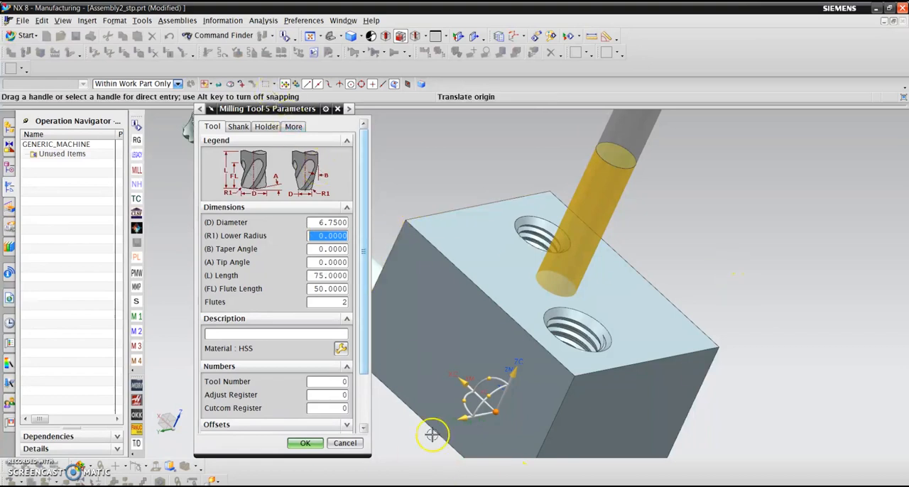
{"action": "left_click", "coordinate": [337, 109]}
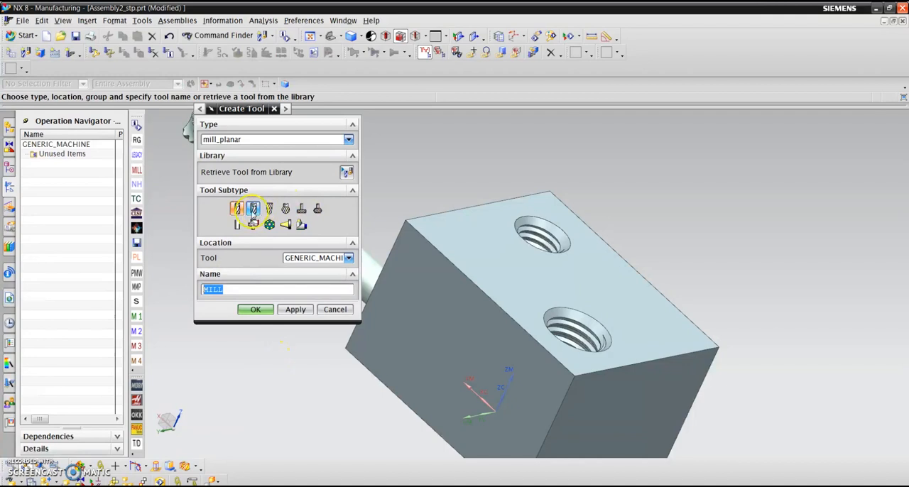
{"action": "left_click", "coordinate": [274, 140]}
{"action": "left_click", "coordinate": [261, 149]}
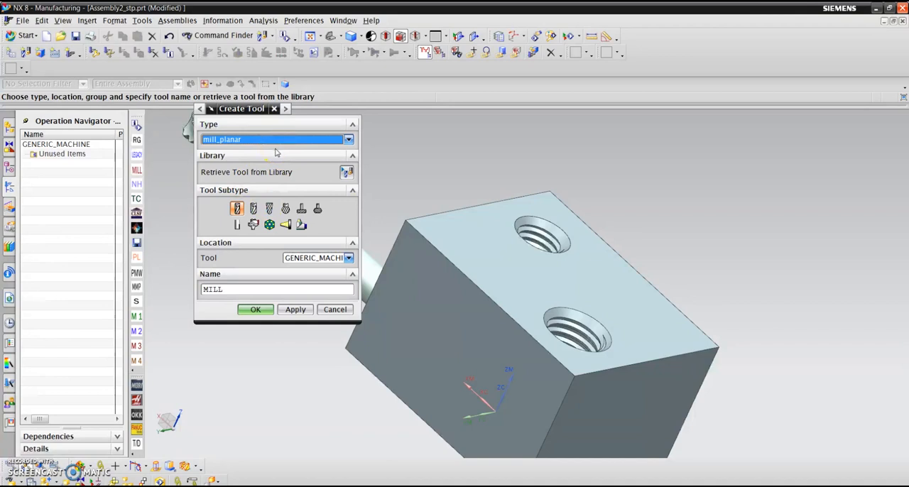
{"action": "left_click", "coordinate": [253, 209]}
{"action": "left_click", "coordinate": [334, 309]}
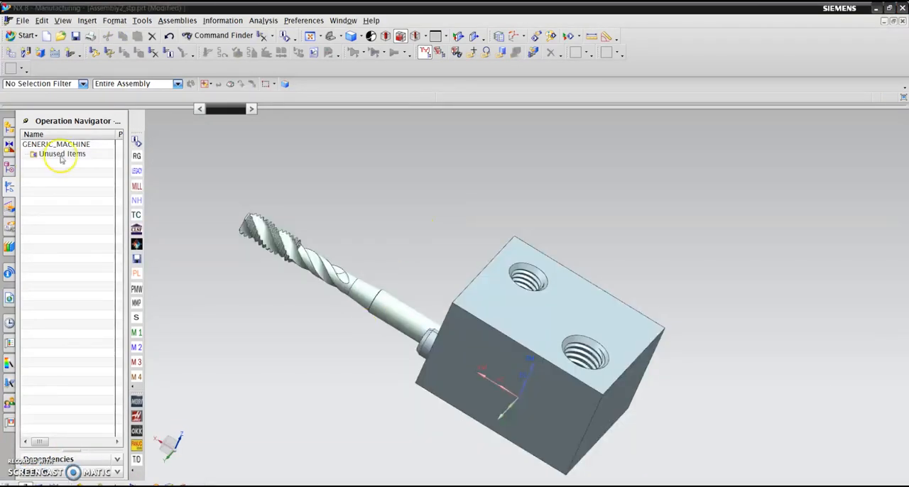
- Start creating a new cutting tool
{"action": "left_click", "coordinate": [26, 54]}
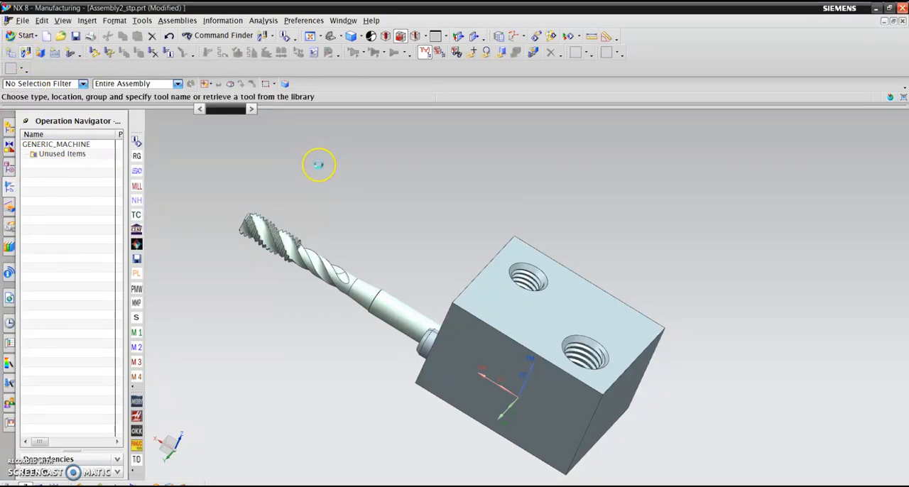
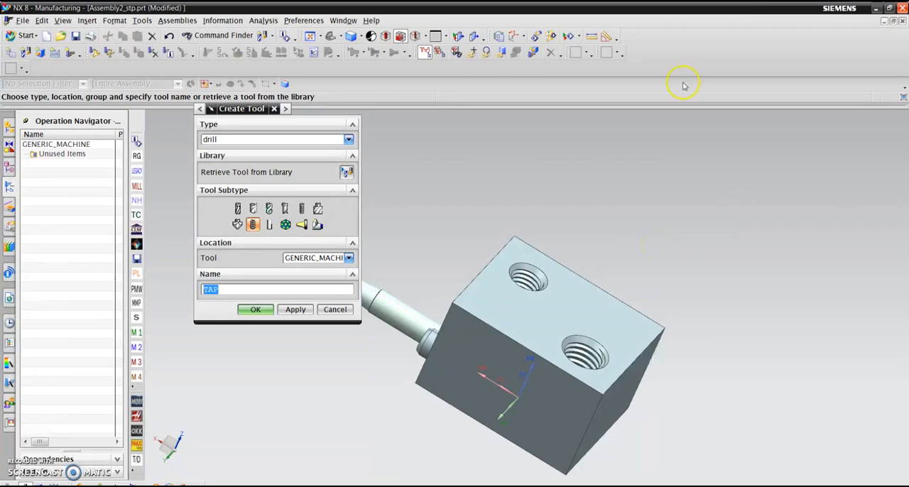
- Create a drill-type tool of the drilling tool subtype with a 6.75 mm diameter and a 138° point angle
{"action": "left_click", "coordinate": [269, 209]}
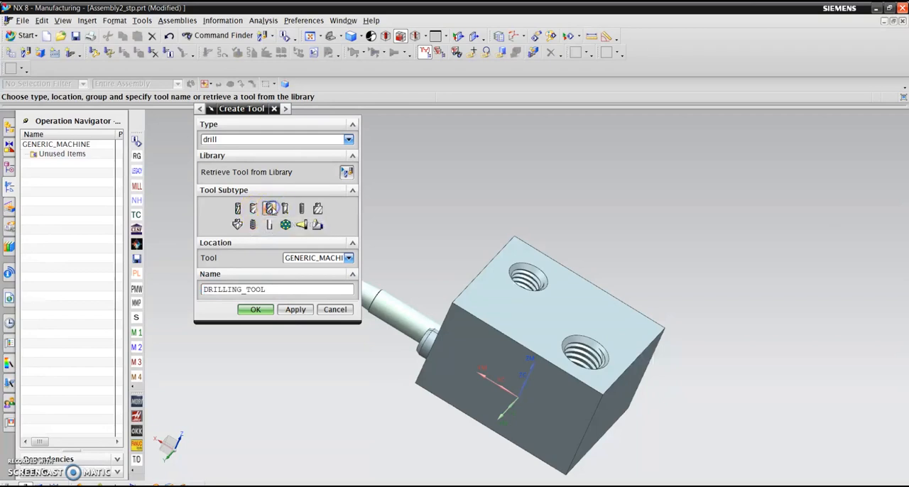
{"action": "left_click", "coordinate": [255, 309]}
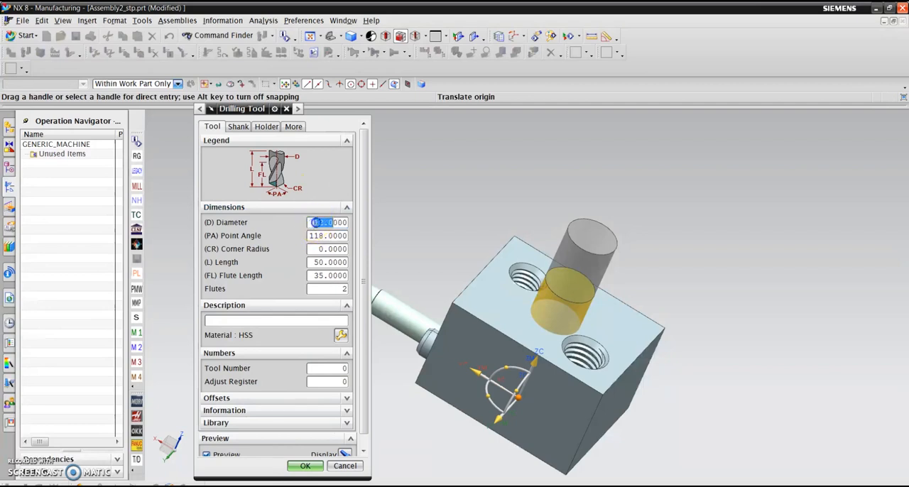
{"action": "type", "text": "."}
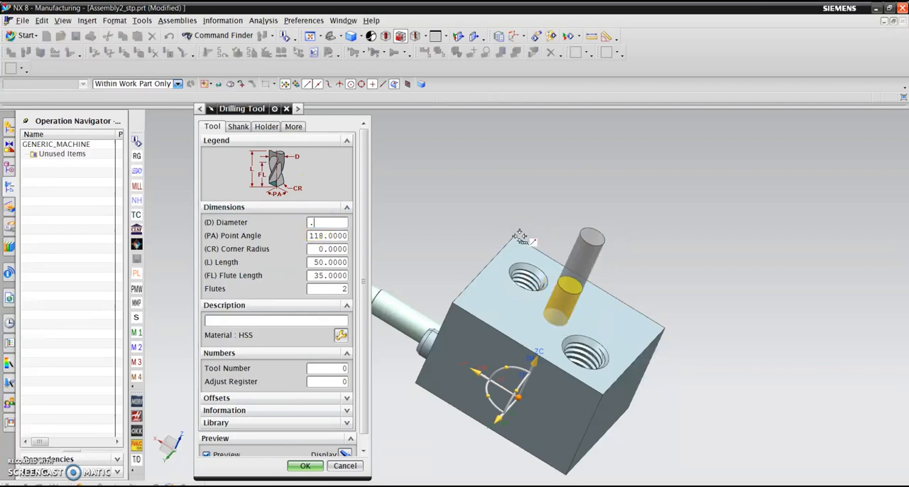
{"action": "key", "text": "BackSpace"}
{"action": "type", "text": "6.75"}
{"action": "key", "text": "Tab"}
{"action": "type", "text": "1238"}
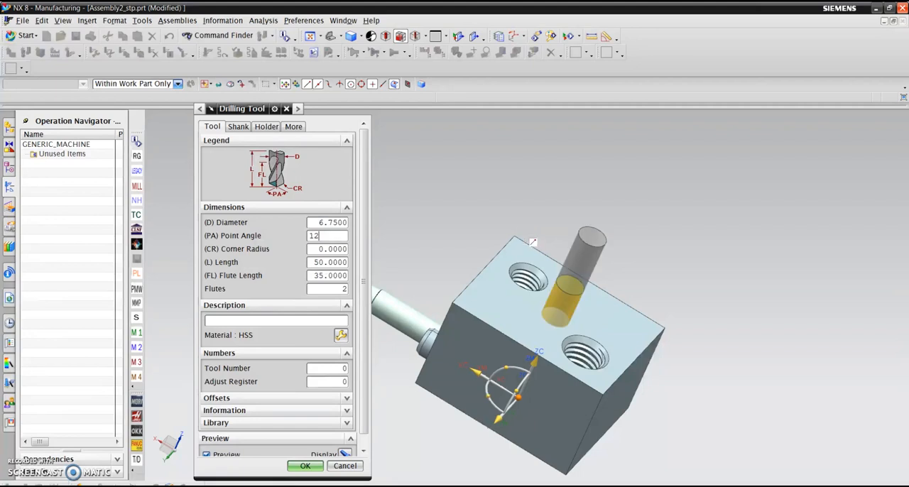
{"action": "key", "text": "BackSpace"}
{"action": "key", "text": "BackSpace"}
{"action": "key", "text": "BackSpace"}
{"action": "type", "text": "38"}
{"action": "key", "text": "Tab"}
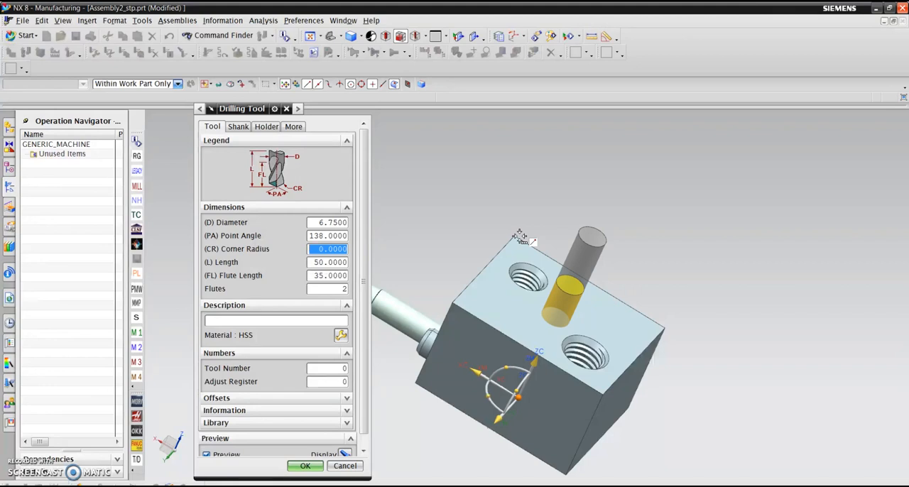
- Set the 6.75 mm drill's tool number and adjust register to 1
{"action": "key", "text": "Tab"}
{"action": "key", "text": "Tab"}
{"action": "key", "text": "Tab"}
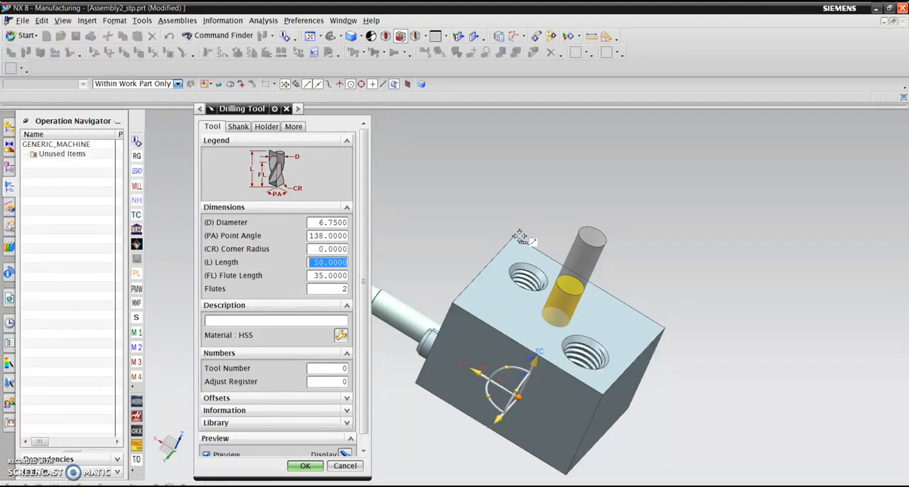
{"action": "key", "text": "Tab"}
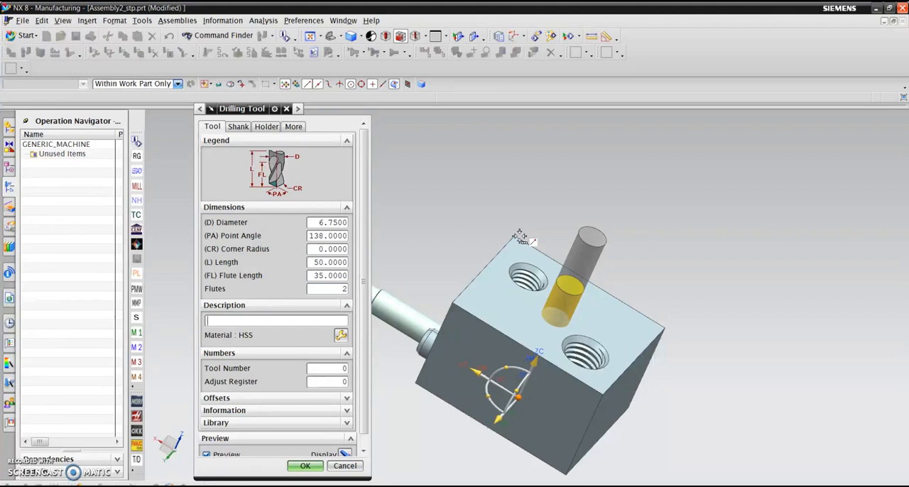
{"action": "left_click_drag", "start_coordinate": [337, 370], "coordinate": [389, 363]}
{"action": "type", "text": "1"}
{"action": "key", "text": "Tab"}
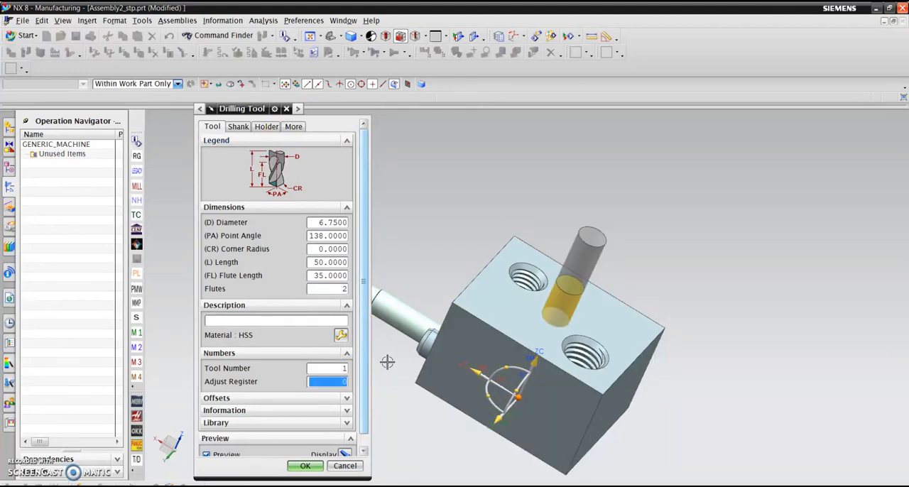
{"action": "type", "text": "1"}
{"action": "left_click", "coordinate": [316, 373]}
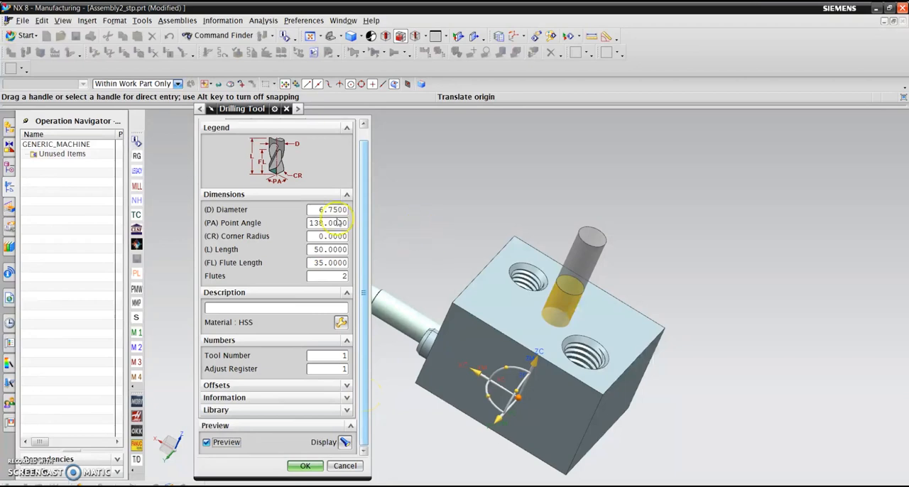
{"action": "scroll", "coordinate": [278, 245], "scroll_direction": "up", "scroll_amount": 1}
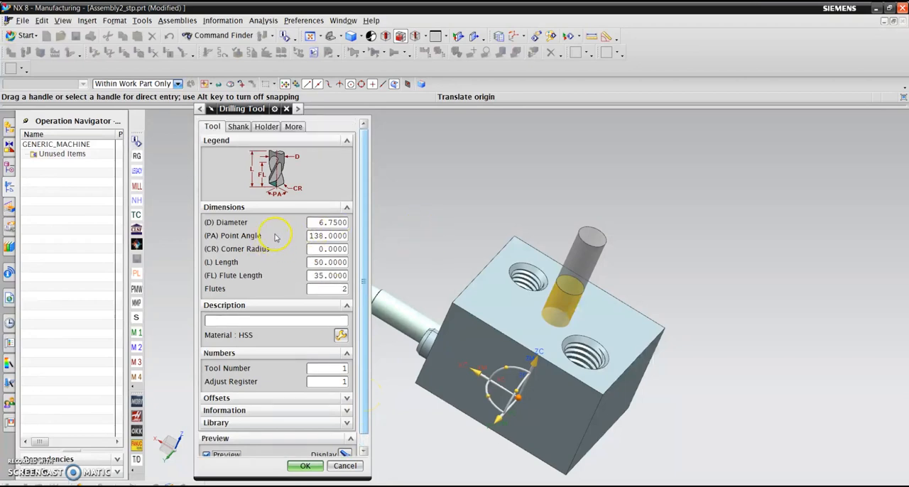
- Define the 6.75 mm drill's first holder step with lower diameter 15 mm, length 50 mm and upper diameter 25 mm
{"action": "left_click", "coordinate": [266, 126]}
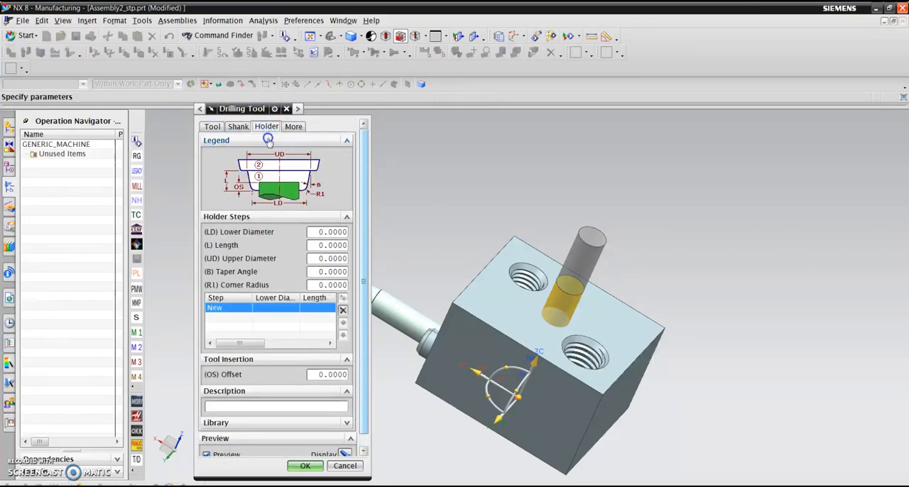
{"action": "left_click", "coordinate": [316, 231]}
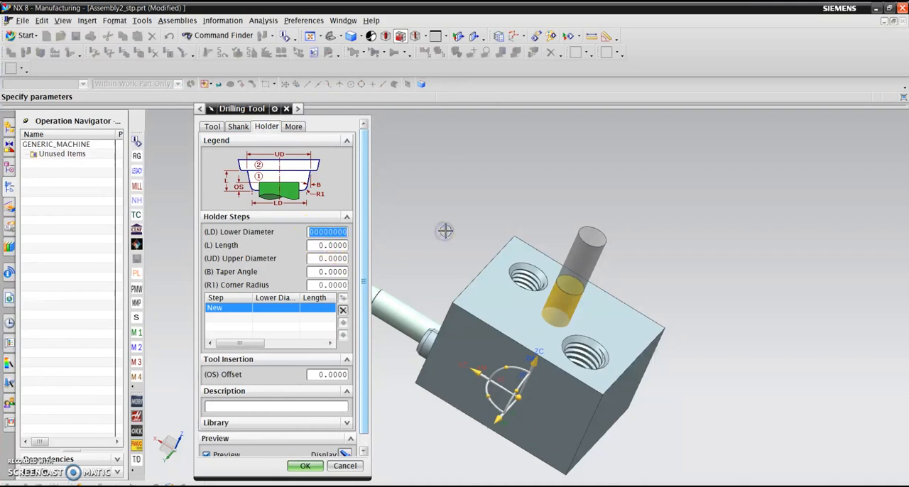
{"action": "type", "text": "15.0"}
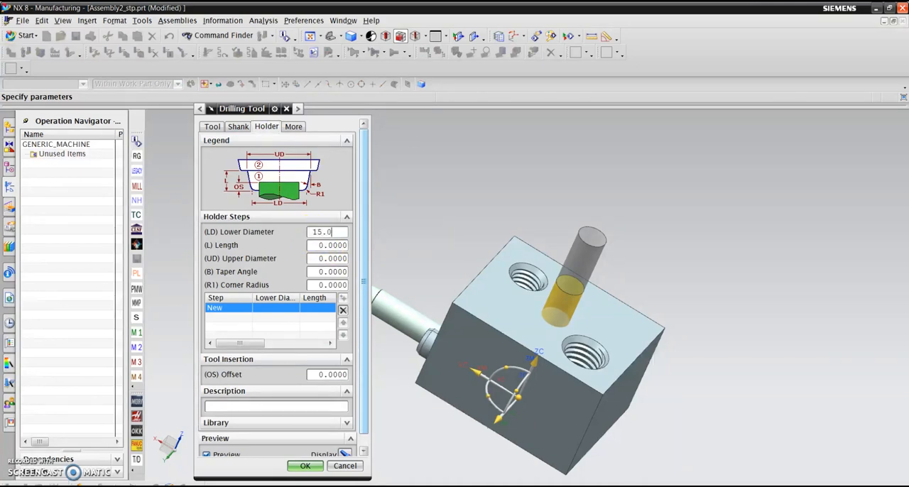
{"action": "key", "text": "Tab"}
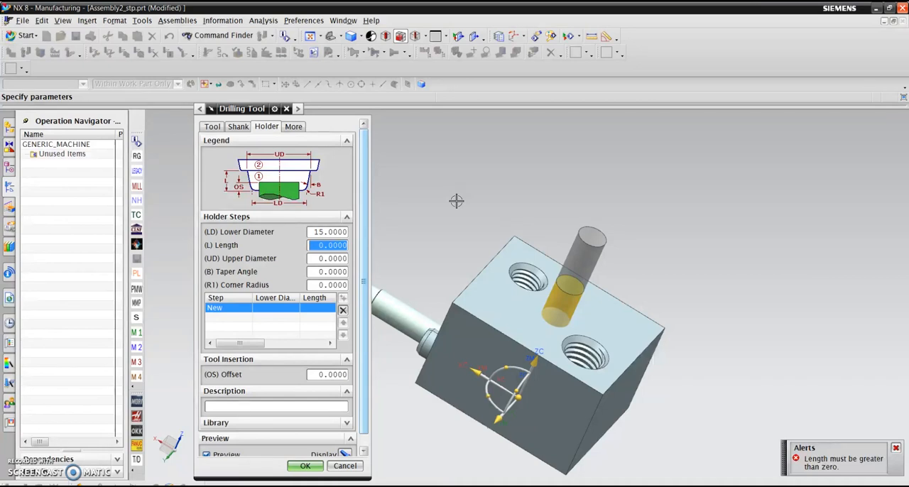
{"action": "type", "text": "50"}
{"action": "key", "text": "Tab"}
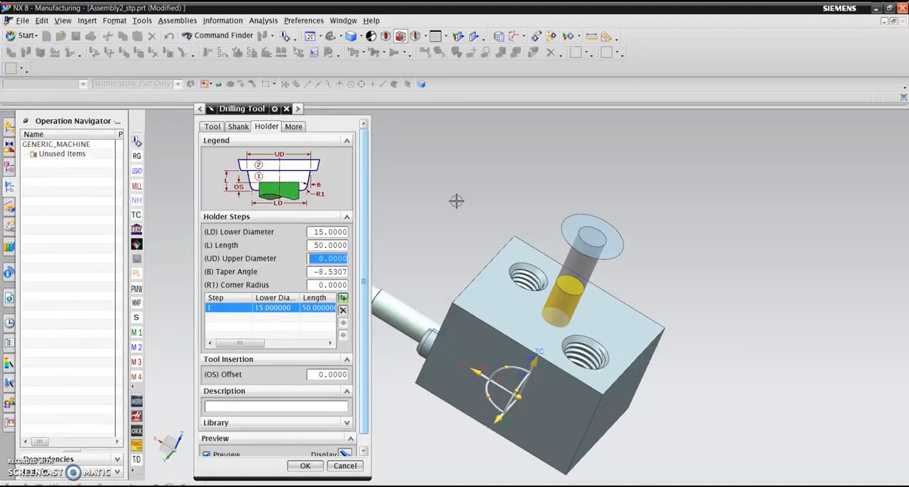
{"action": "type", "text": "25"}
{"action": "key", "text": "Tab"}
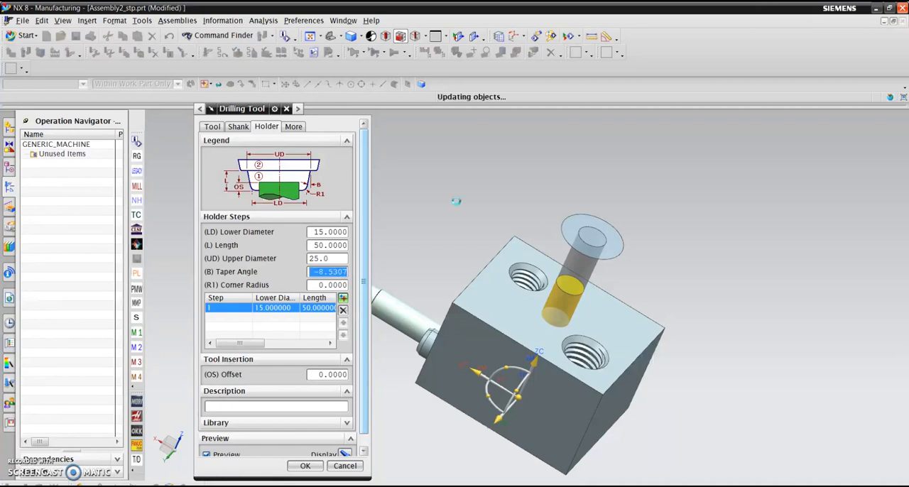
{"action": "middle_click_drag", "start_coordinate": [568, 436], "coordinate": [443, 275]}
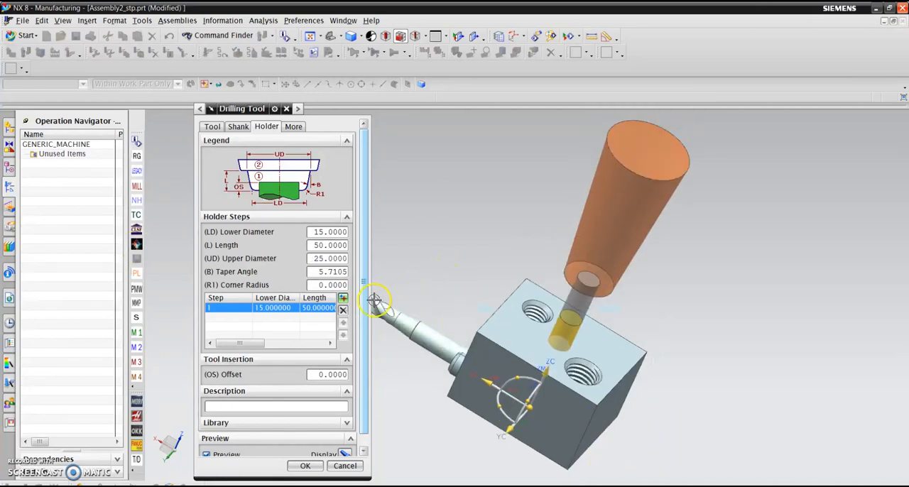
- Add a second holder step with lower diameter 50 mm, length 25 mm and upper diameter 50 mm
{"action": "left_click", "coordinate": [343, 298]}
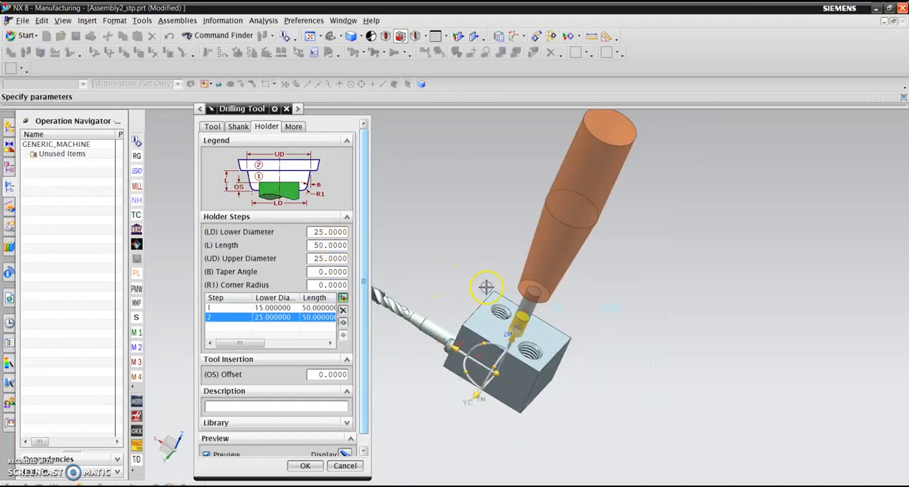
{"action": "double_click", "coordinate": [332, 232]}
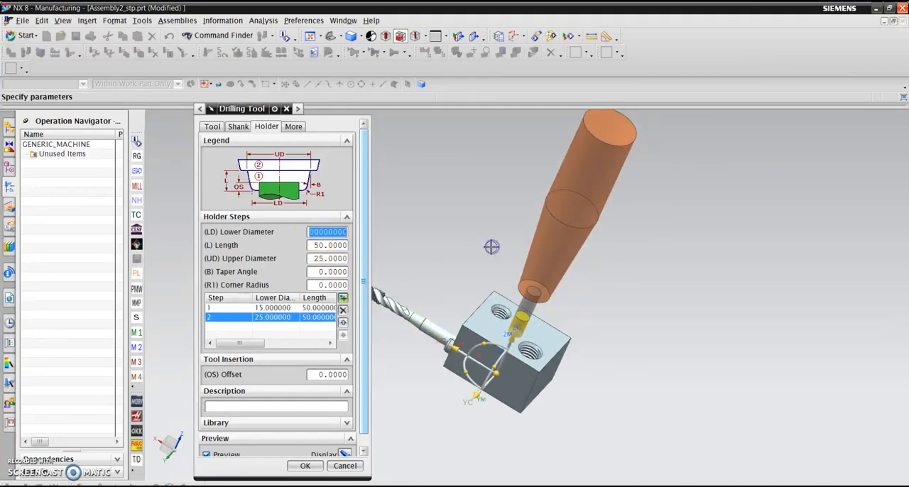
{"action": "type", "text": "50.0"}
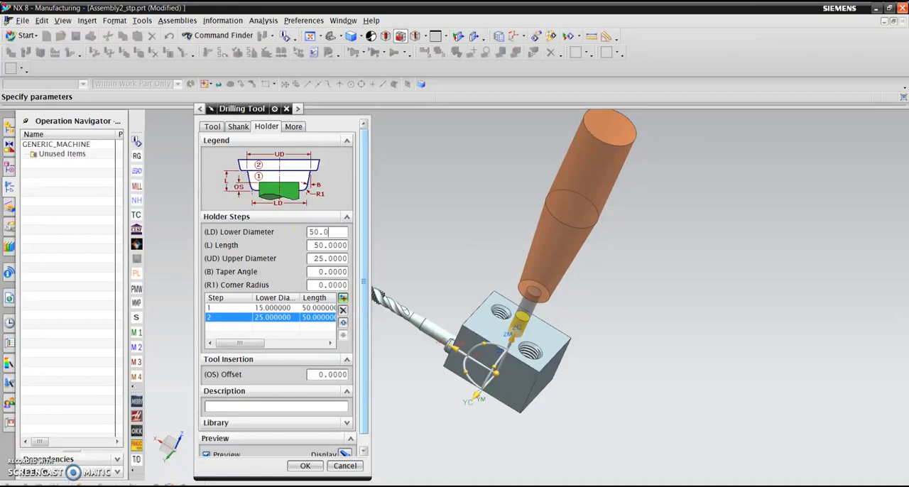
{"action": "key", "text": "Tab"}
{"action": "type", "text": "25.0"}
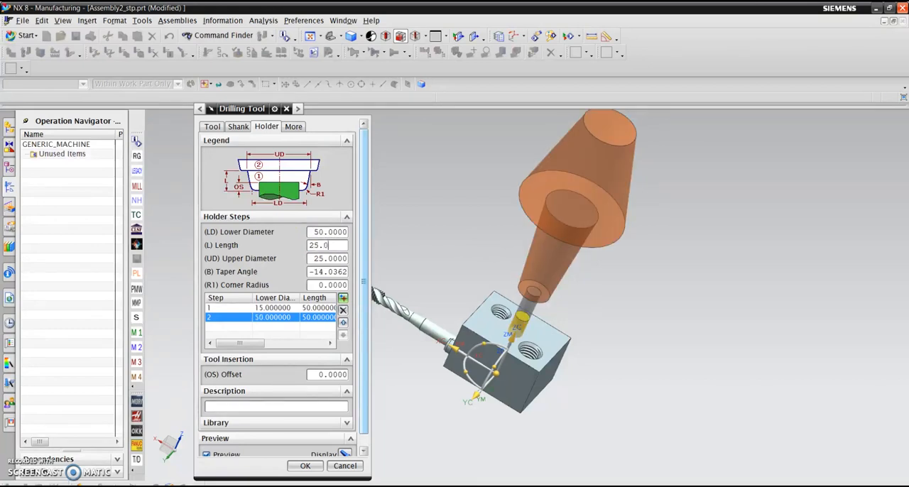
{"action": "key", "text": "Tab"}
{"action": "type", "text": "50"}
{"action": "key", "text": "Tab"}
- Set the second holder step's length to 18 mm and accept the 6.75 mm drilling tool
{"action": "key", "text": "shift+Tab"}
{"action": "key", "text": "shift+Tab"}
{"action": "type", "text": "18.0"}
{"action": "key", "text": "Tab"}
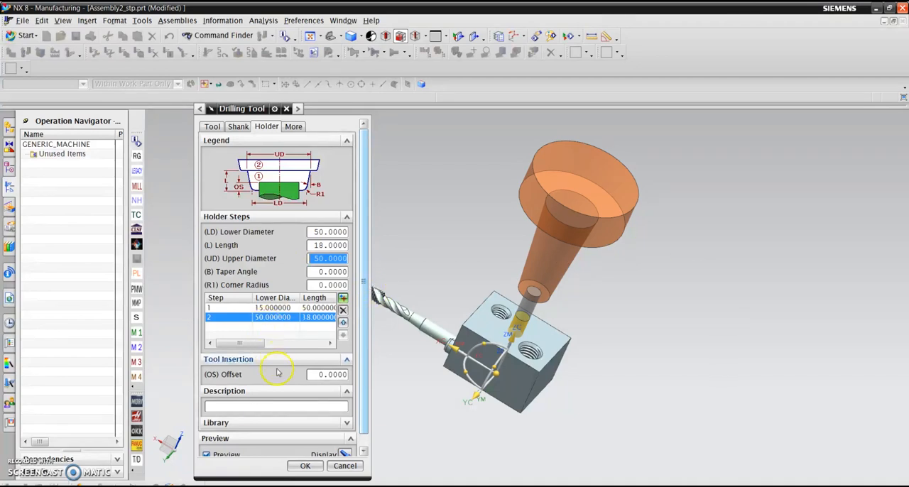
{"action": "scroll", "coordinate": [279, 371], "scroll_direction": "down", "scroll_amount": 1}
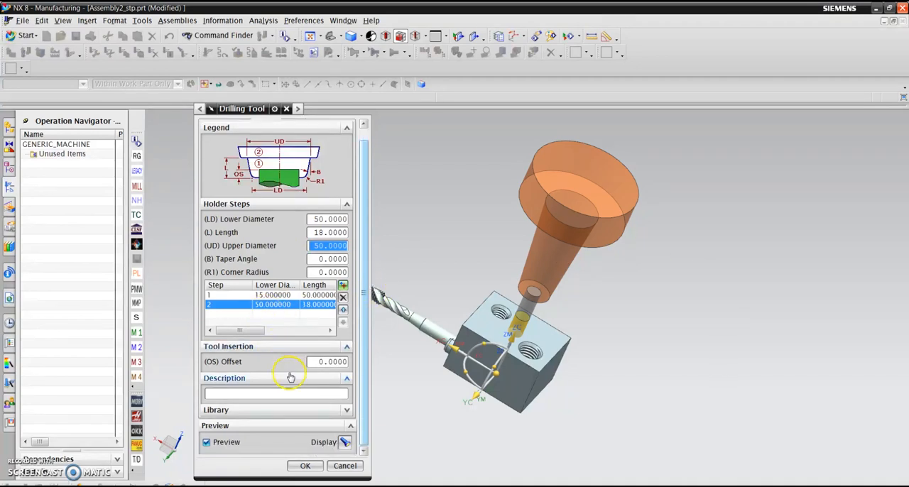
{"action": "left_click", "coordinate": [292, 465]}
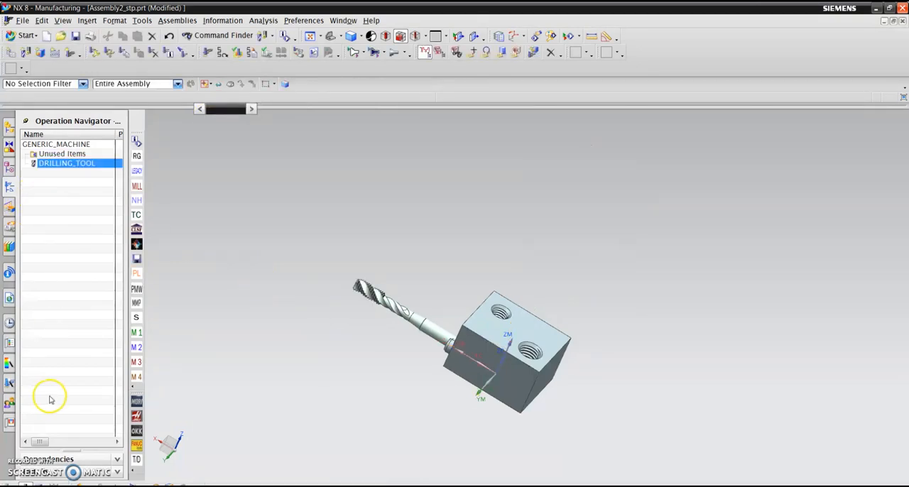
- Create another drilling tool with an 8.75 mm diameter and a 138° point angle
{"action": "left_click", "coordinate": [26, 54]}
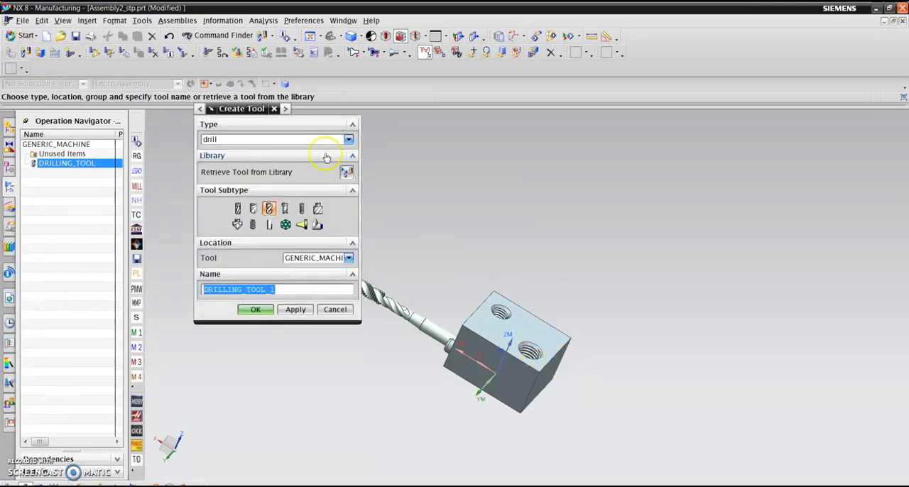
{"action": "left_click", "coordinate": [255, 310]}
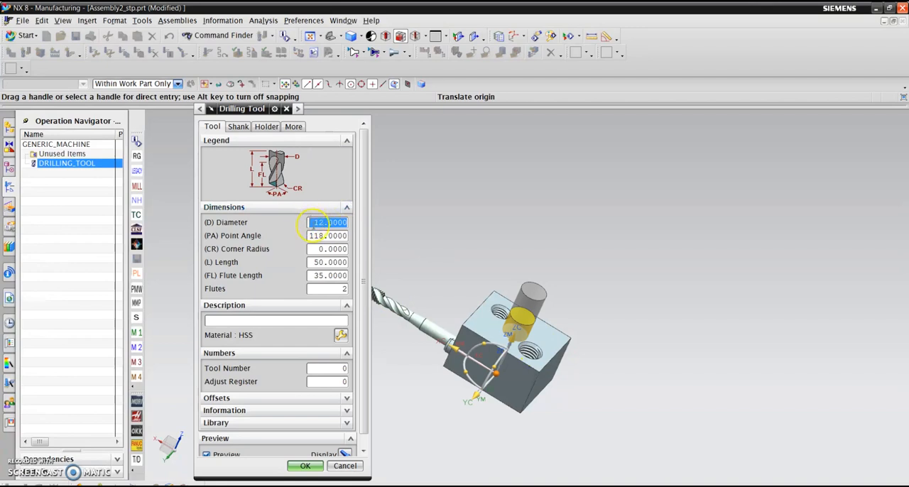
{"action": "type", "text": "8"}
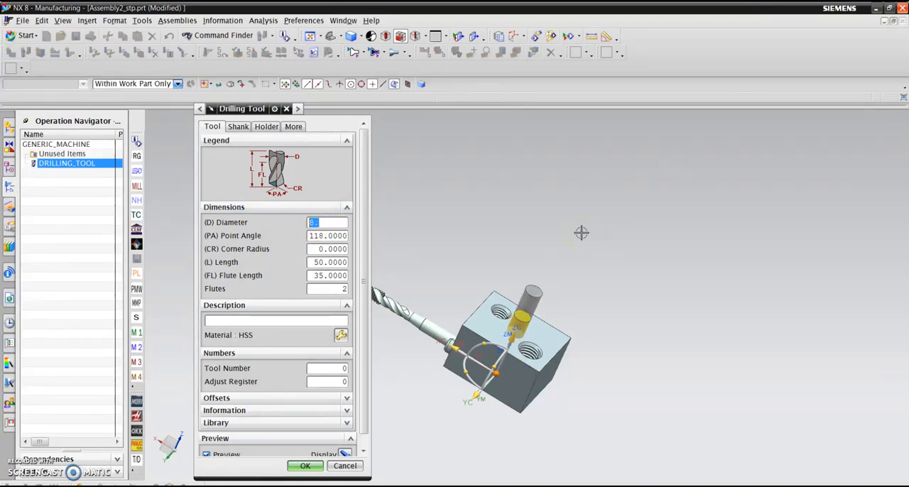
{"action": "type", "text": ".75"}
{"action": "key", "text": "Tab"}
{"action": "type", "text": "138.0"}
{"action": "key", "text": "Tab"}
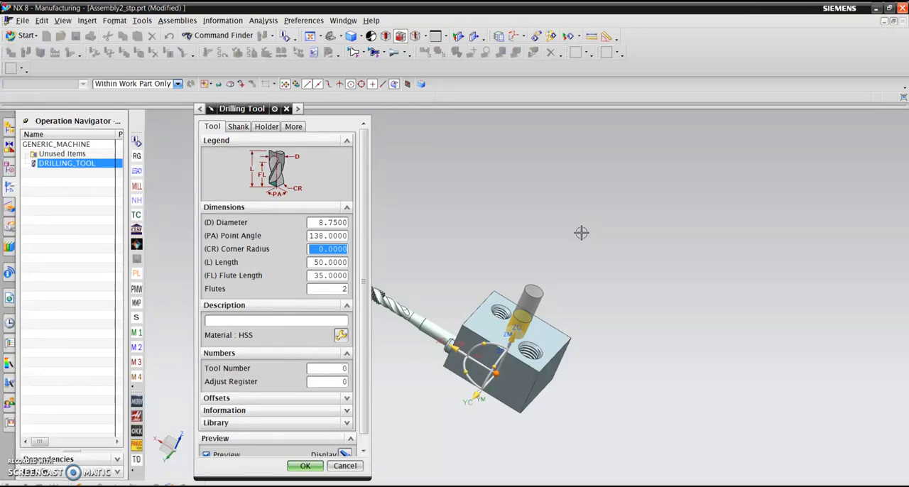
- Set the 8.75 mm drill's tool number and adjust register to 2
{"action": "key", "text": "Tab"}
{"action": "key", "text": "Tab"}
{"action": "key", "text": "Tab"}
{"action": "key", "text": "Tab"}
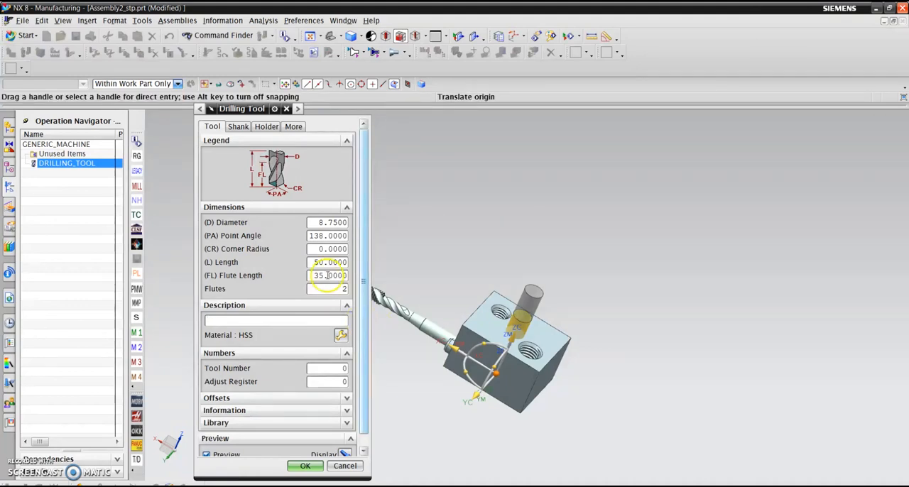
{"action": "left_click", "coordinate": [328, 367]}
{"action": "type", "text": "2"}
{"action": "key", "text": "BackSpace"}
{"action": "key", "text": "Tab"}
{"action": "type", "text": "2"}
- Define the 8.75 mm drill's first holder step with lower diameter 15 mm, length 50 mm and upper diameter 15 mm
{"action": "left_click", "coordinate": [266, 126]}
{"action": "left_click", "coordinate": [314, 233]}
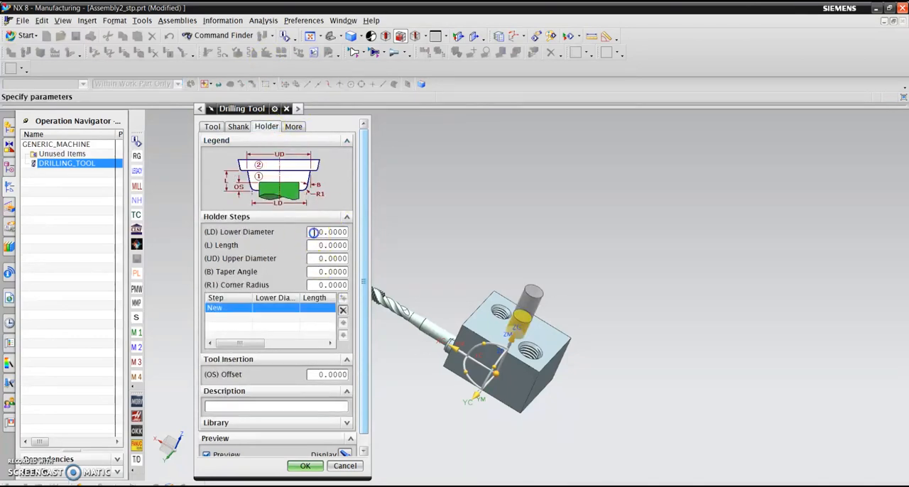
{"action": "left_click", "coordinate": [596, 238]}
{"action": "type", "text": "15"}
{"action": "key", "text": "Tab"}
{"action": "type", "text": "50"}
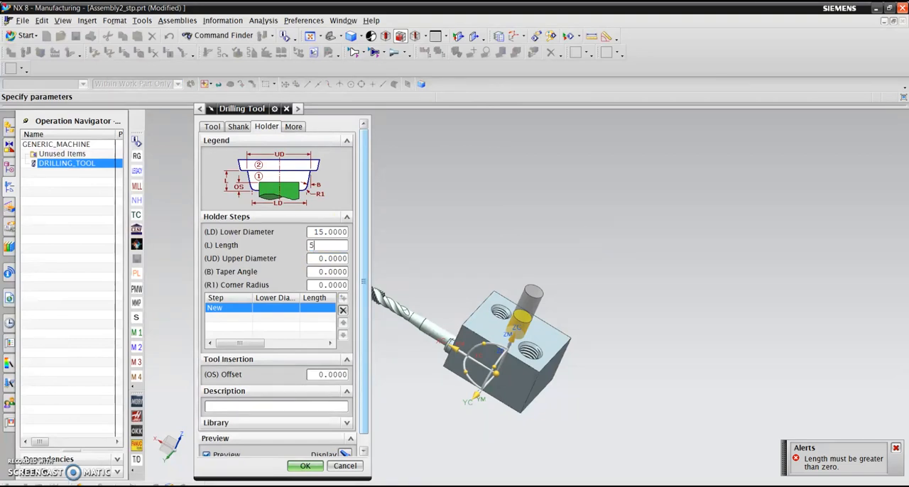
{"action": "key", "text": "Tab"}
{"action": "type", "text": "15"}
{"action": "key", "text": "Tab"}
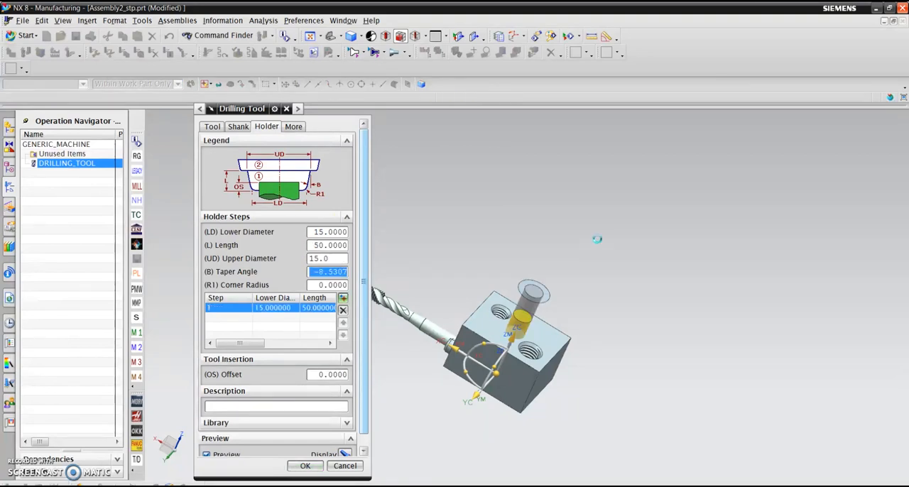
- Add a second holder step to the 8.75 mm drill with lower diameter 50 mm, length 15 mm and upper diameter 50 mm
{"action": "left_click", "coordinate": [342, 299]}
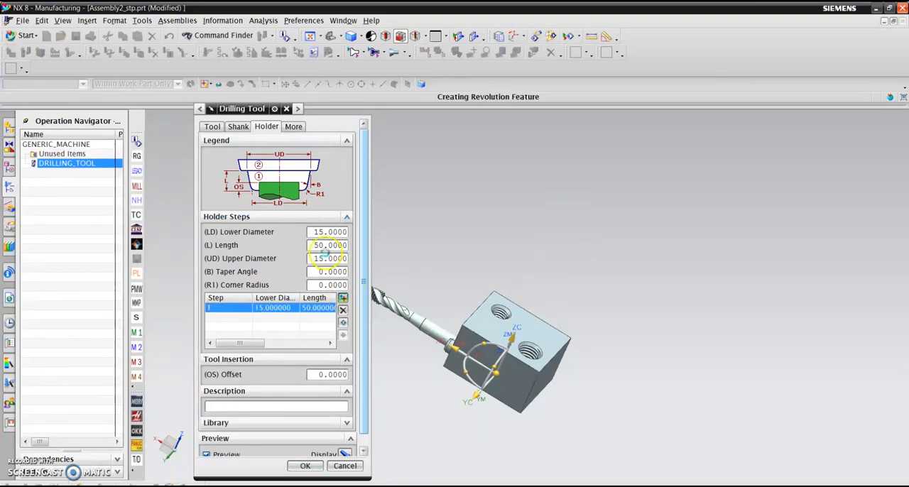
{"action": "type", "text": "50"}
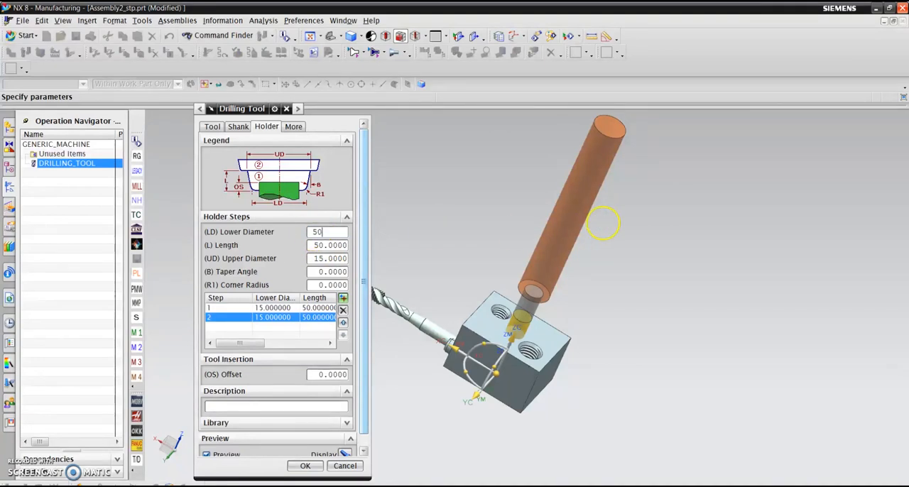
{"action": "key", "text": "Tab"}
{"action": "type", "text": "15"}
{"action": "key", "text": "Tab"}
{"action": "type", "text": "50"}
{"action": "key", "text": "Tab"}
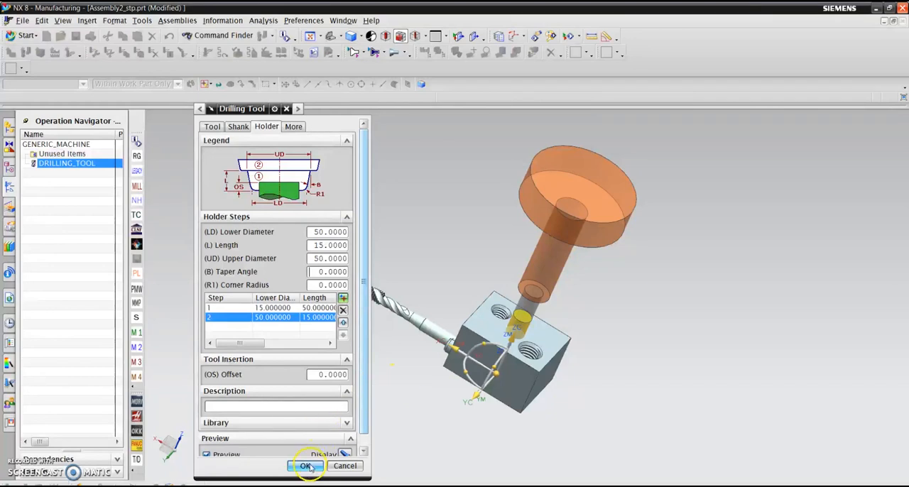
- Review the 8.75 mm drill's main dimensions and accept the tool definition
{"action": "left_click", "coordinate": [212, 128]}
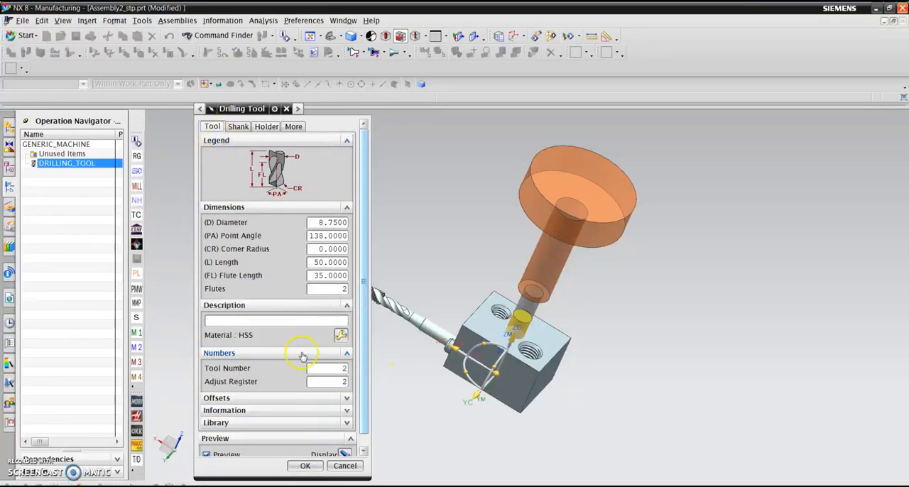
{"action": "left_click", "coordinate": [305, 465]}
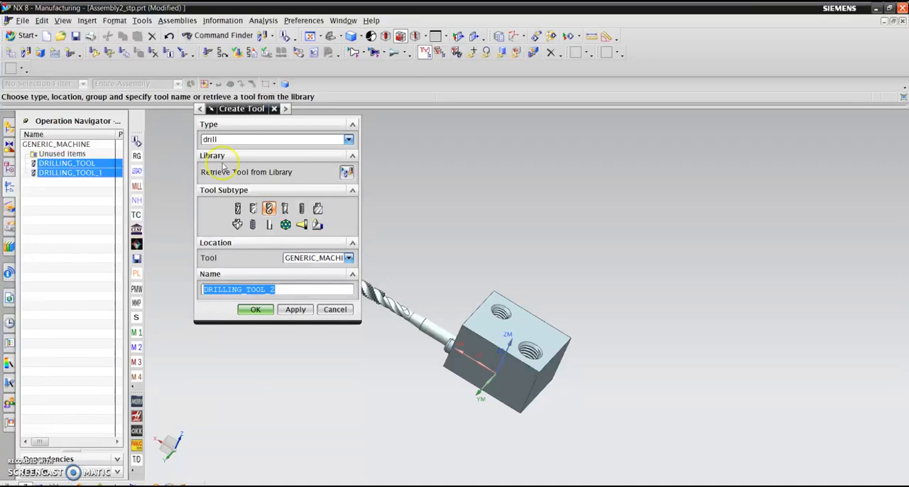
- Try to create a tapping tool of the TAP subtype named "TAP-8mm x 1.25"
{"action": "left_click", "coordinate": [254, 224]}
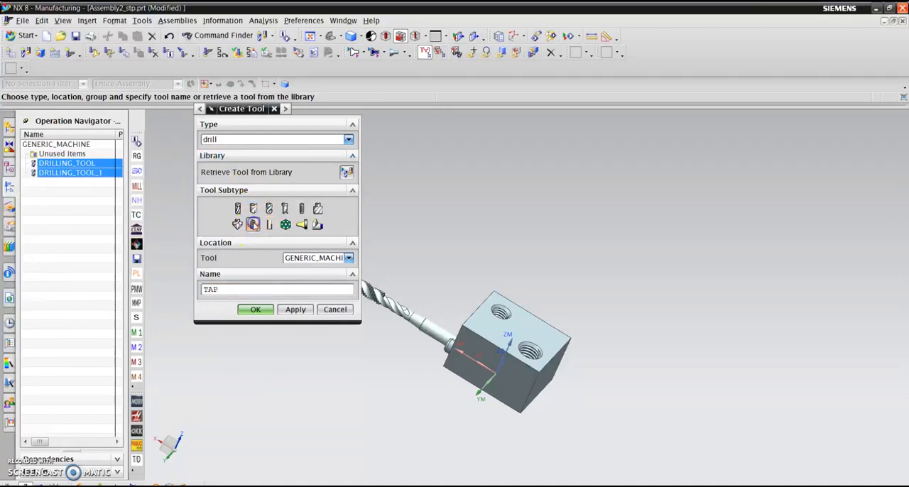
{"action": "left_click", "coordinate": [254, 288]}
{"action": "type", "text": "-10mm x 1.25"}
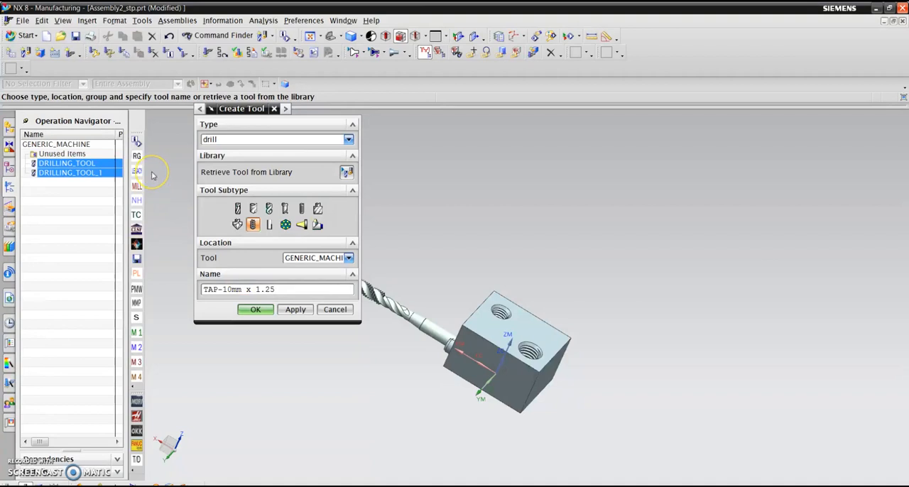
{"action": "key", "text": "Left"}
{"action": "key", "text": "Left"}
{"action": "key", "text": "Left"}
{"action": "key", "text": "Left"}
{"action": "key", "text": "Left"}
{"action": "key", "text": "Left"}
{"action": "key", "text": "Left"}
{"action": "key", "text": "Left"}
{"action": "key", "text": "Left"}
{"action": "key", "text": "Left"}
{"action": "key", "text": "Left"}
{"action": "key", "text": "BackSpace"}
{"action": "key", "text": "BackSpace"}
{"action": "type", "text": "8"}
{"action": "left_click", "coordinate": [255, 309]}
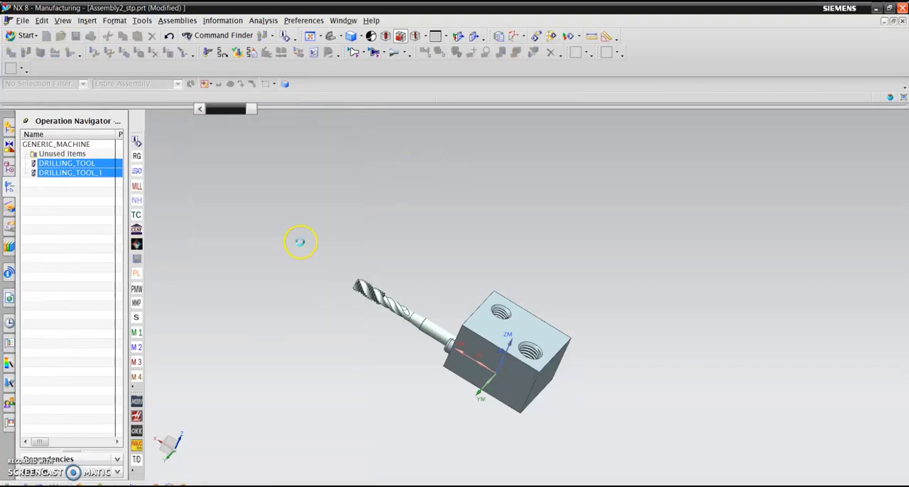
{"action": "left_click", "coordinate": [455, 280]}
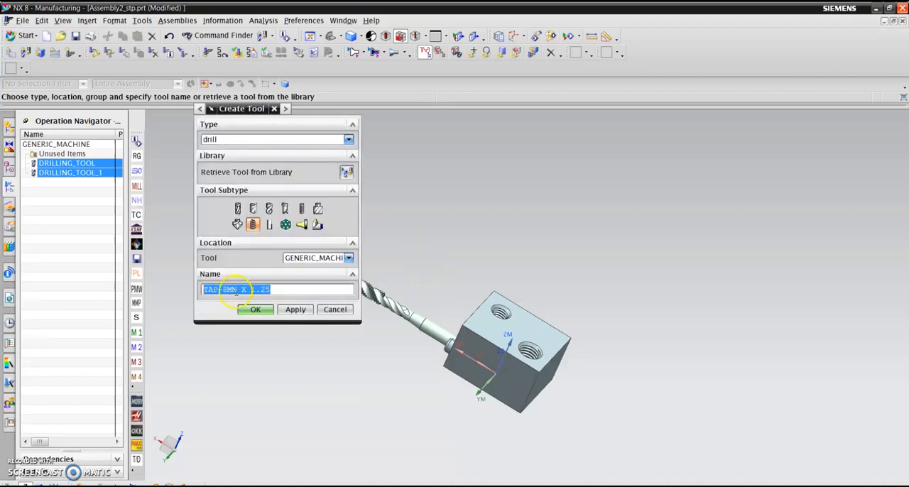
- Replace the spaces with underscores in the tap's name and create the tool as TAP-8MM_X_1.25
{"action": "left_click", "coordinate": [235, 289]}
{"action": "key", "text": "Delete"}
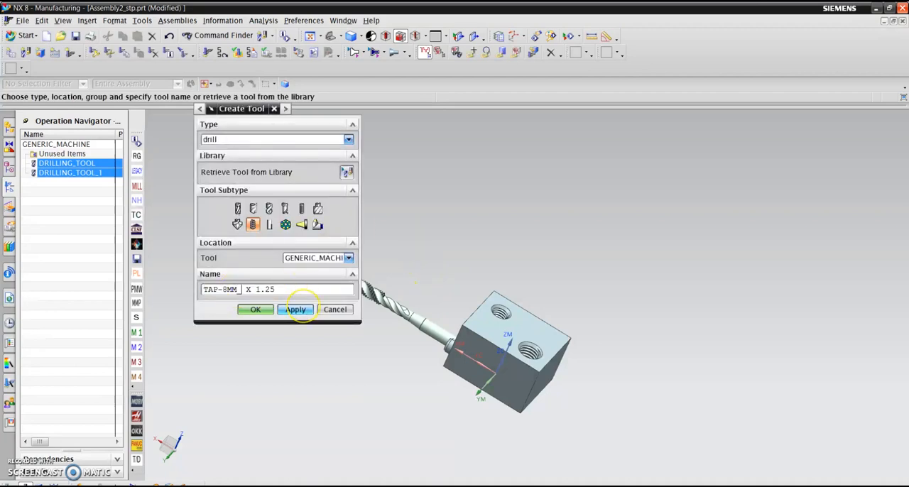
{"action": "type", "text": "_X_"}
{"action": "key", "text": "Delete"}
{"action": "left_click", "coordinate": [255, 310]}
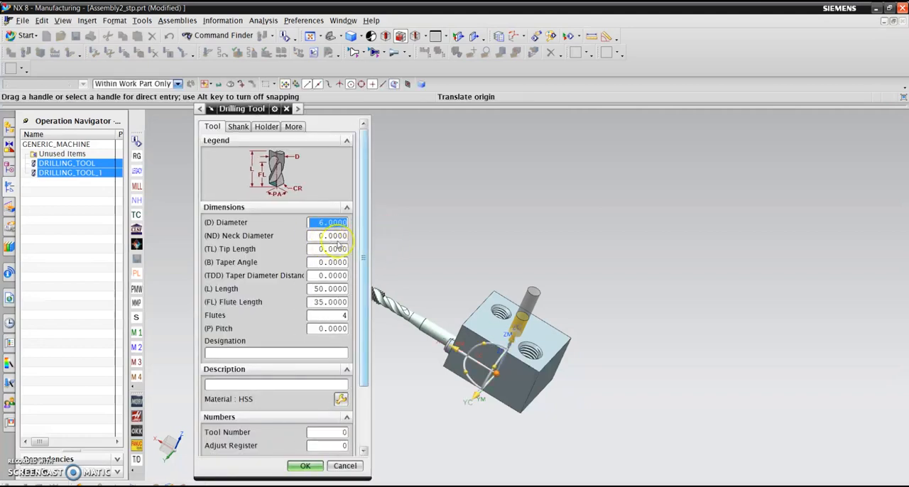
- Set the 8 mm tap's diameter to 8 mm and its neck diameter to 6.2 mm
{"action": "type", "text": "8"}
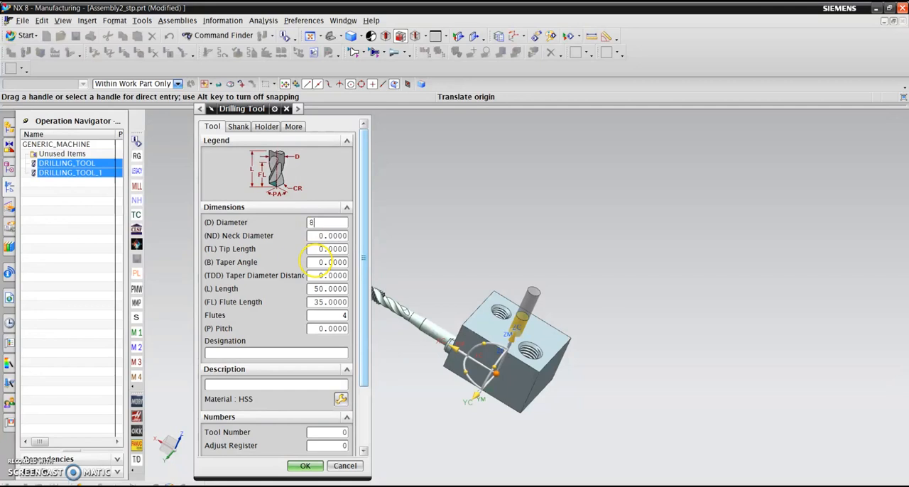
{"action": "key", "text": "Tab"}
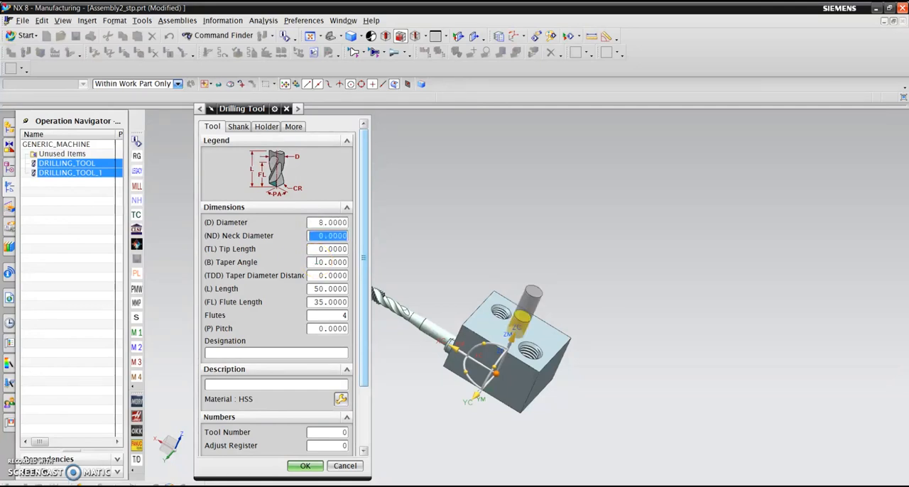
{"action": "type", "text": "6.2"}
{"action": "key", "text": "Tab"}
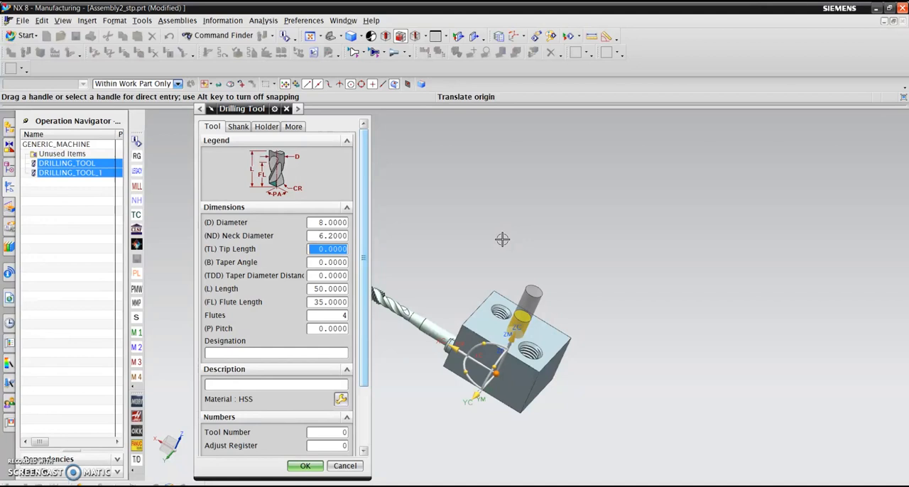
- Set the 8 mm tap's pitch to 1.25 mm
{"action": "key", "text": "Tab"}
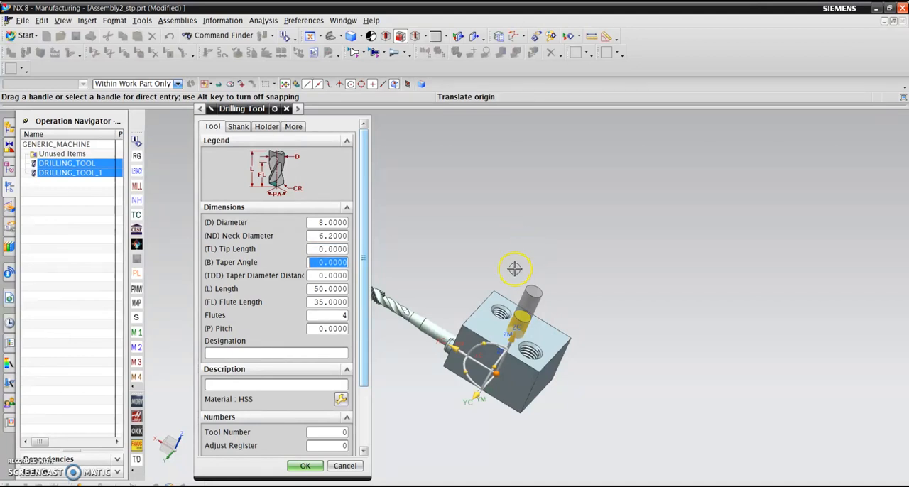
{"action": "key", "text": "Tab"}
{"action": "key", "text": "Tab"}
{"action": "key", "text": "Tab"}
{"action": "key", "text": "Tab"}
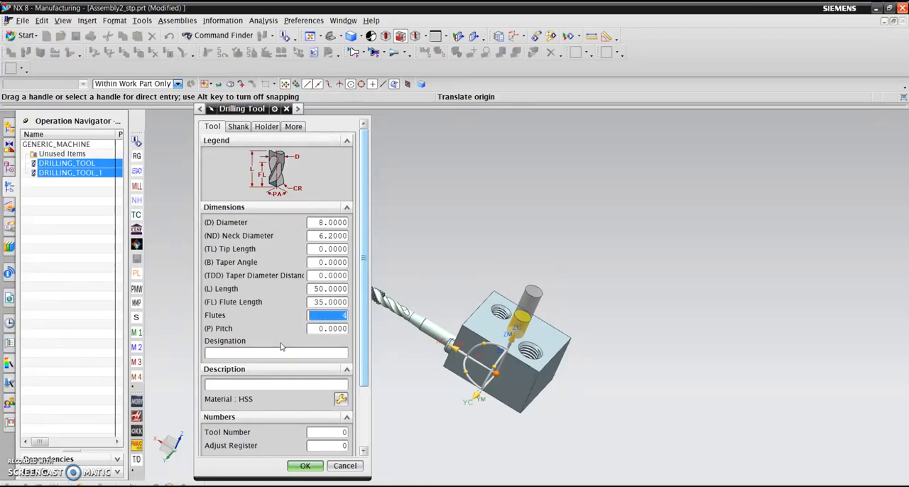
{"action": "key", "text": "Tab"}
{"action": "type", "text": "1"}
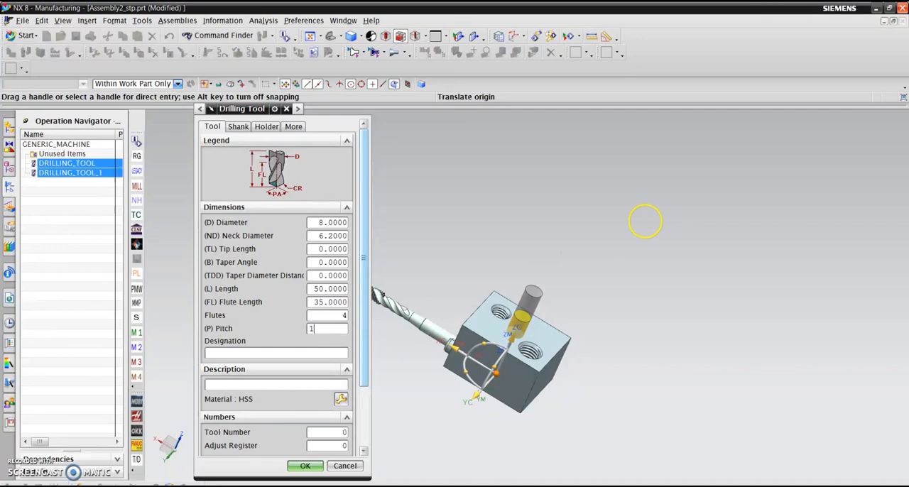
{"action": "type", "text": ".25"}
{"action": "key", "text": "Tab"}
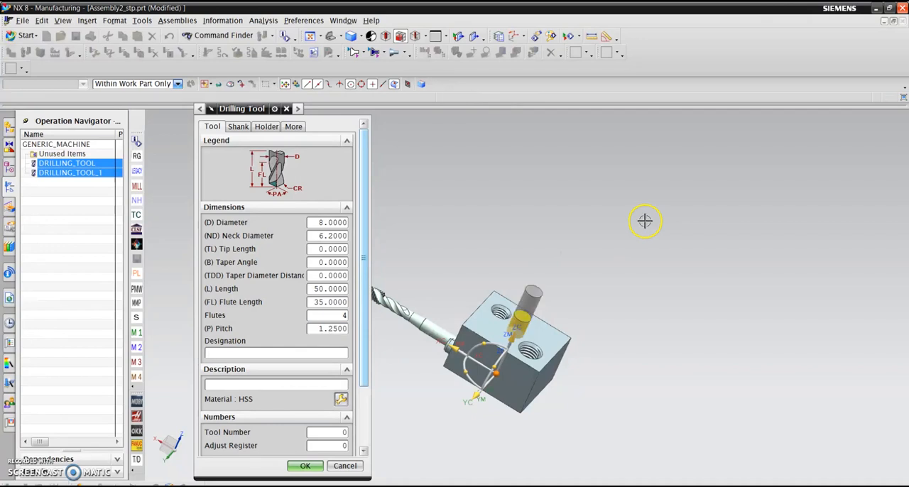
- Set the 8 mm tap's tool number and adjust register to 3 and accept the tool
{"action": "left_click", "coordinate": [333, 432]}
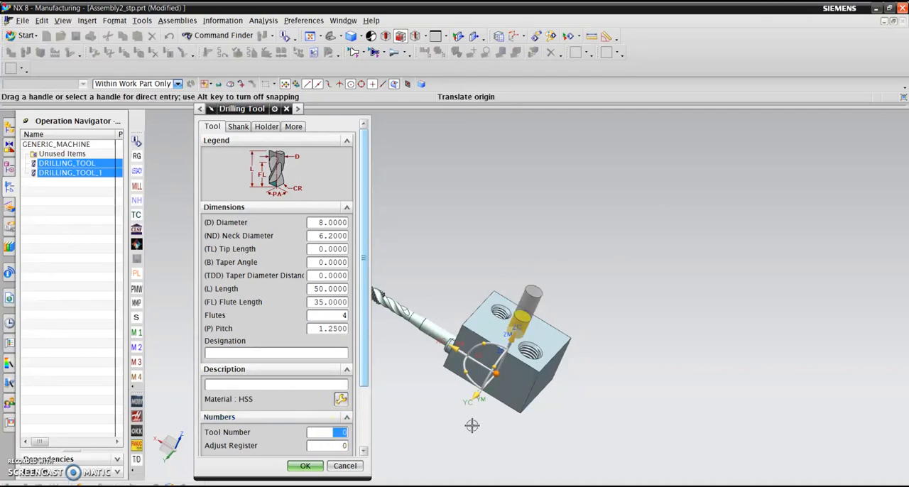
{"action": "type", "text": "3"}
{"action": "key", "text": "Tab"}
{"action": "type", "text": "3"}
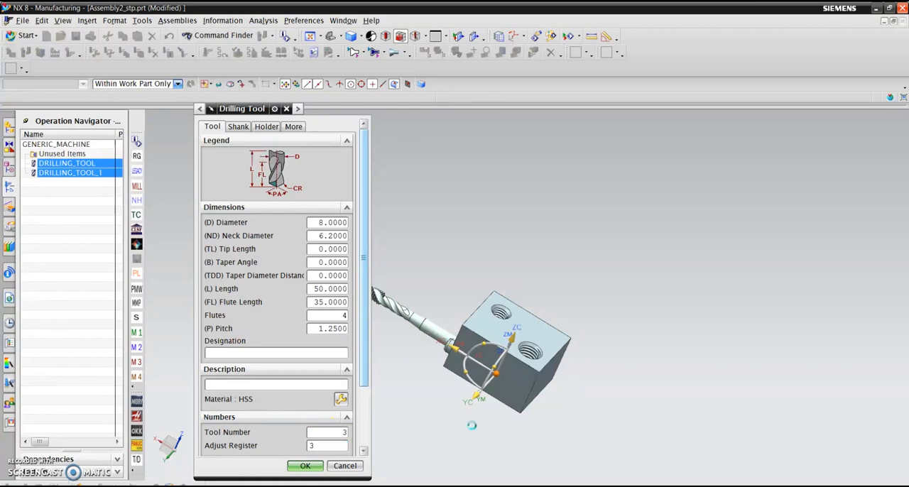
{"action": "key", "text": "Tab"}
{"action": "scroll", "coordinate": [514, 325], "scroll_direction": "up", "scroll_amount": 4}
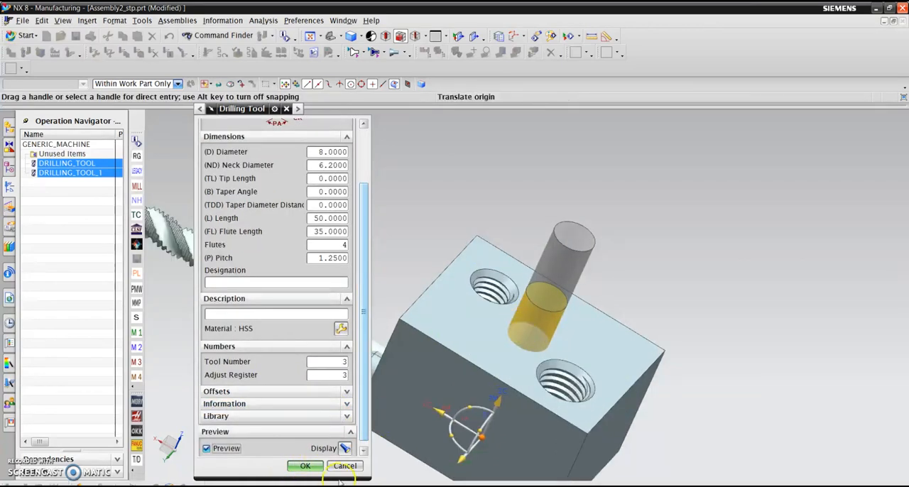
{"action": "left_click", "coordinate": [305, 466]}
{"action": "scroll", "coordinate": [501, 218], "scroll_direction": "down", "scroll_amount": 2}
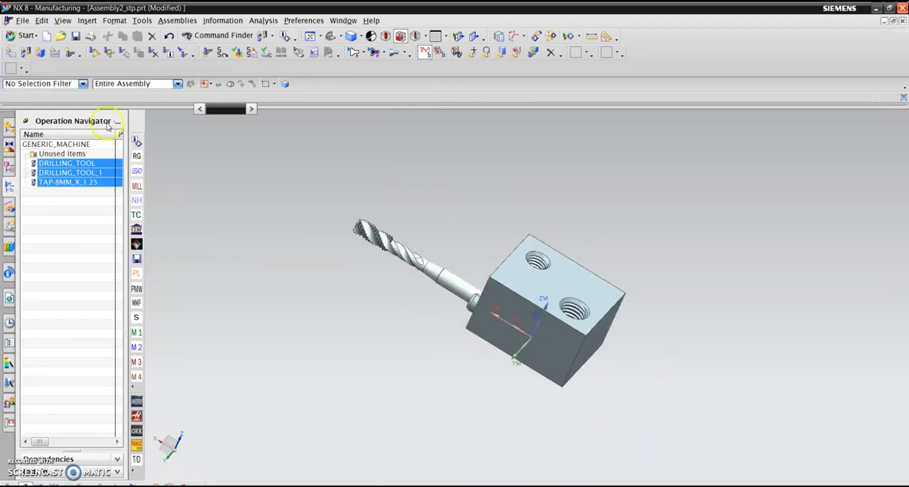
- Create another tapping tool of the TAP subtype named TAP-10mm_1.25P
{"action": "left_click", "coordinate": [26, 54]}
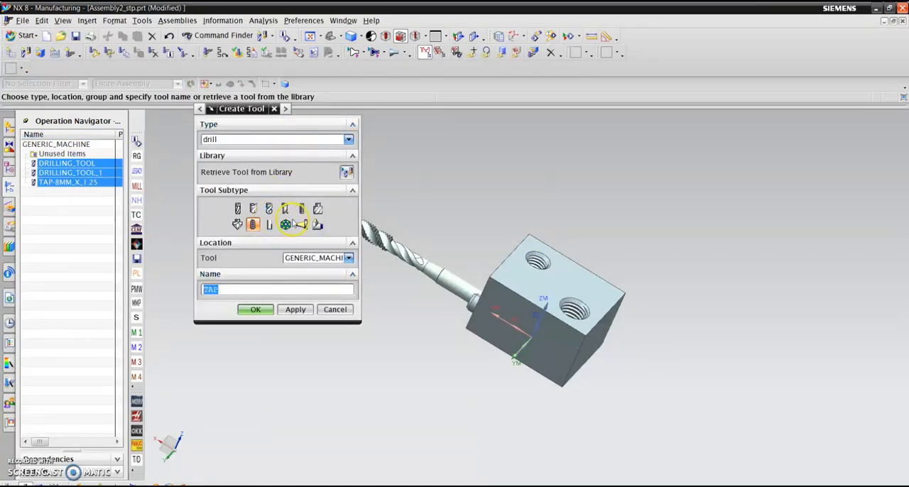
{"action": "left_click", "coordinate": [244, 289]}
{"action": "key", "text": "Return"}
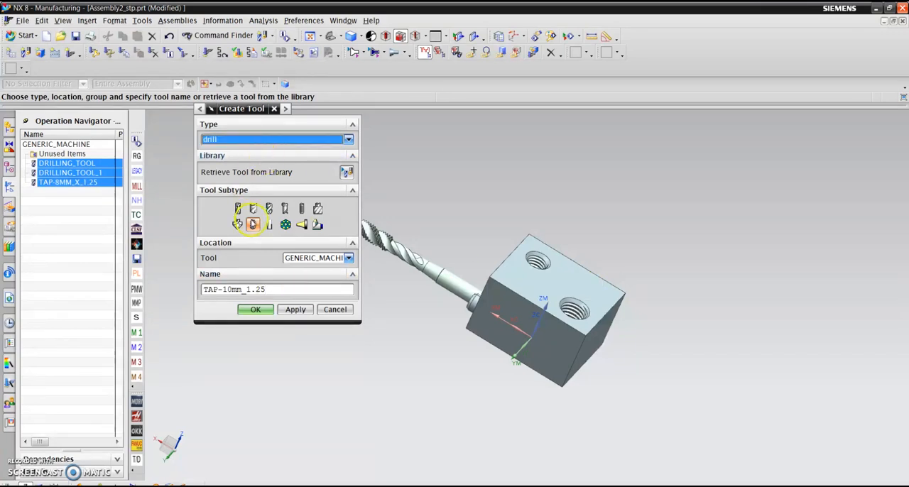
{"action": "left_click", "coordinate": [286, 289]}
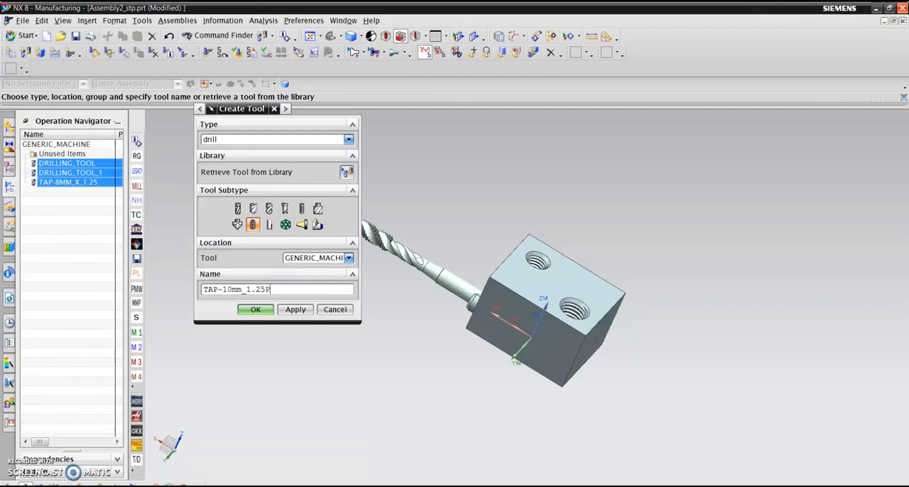
{"action": "left_click", "coordinate": [253, 310]}
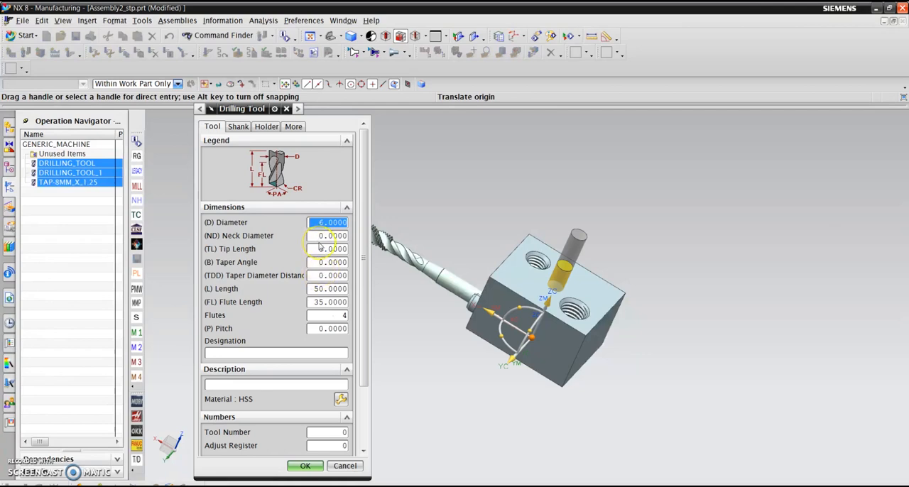
- Give the second tap a 10 mm diameter, set its tool number and adjust register to 4, and accept it
{"action": "type", "text": "10"}
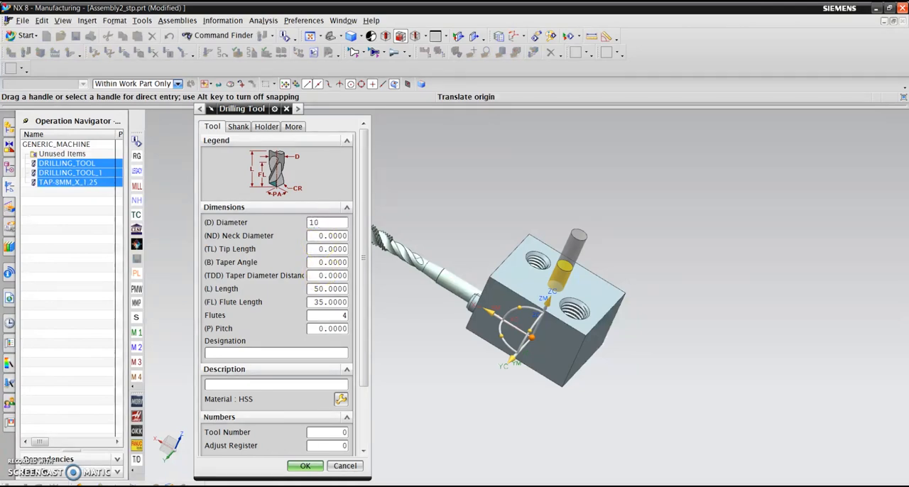
{"action": "key", "text": "Tab"}
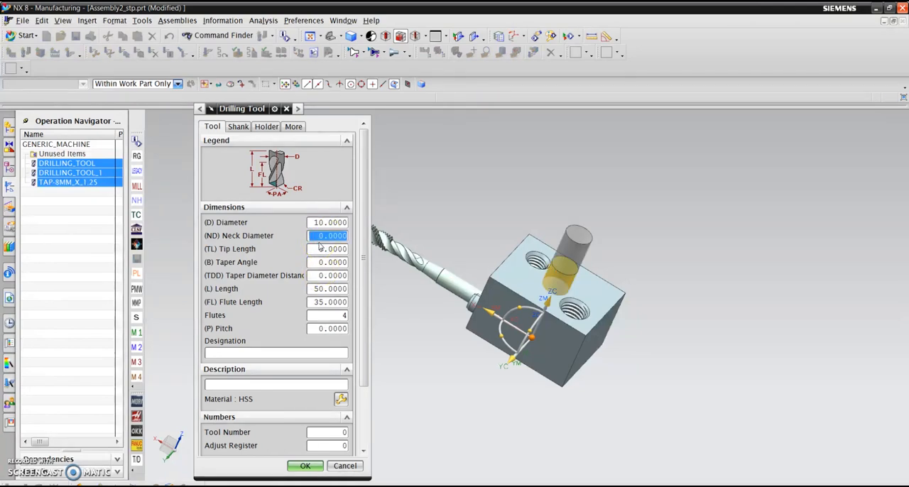
{"action": "key", "text": "Tab"}
{"action": "key", "text": "Tab"}
{"action": "key", "text": "Tab"}
{"action": "key", "text": "Tab"}
{"action": "key", "text": "Tab"}
{"action": "key", "text": "Tab"}
{"action": "key", "text": "Tab"}
{"action": "key", "text": "Tab"}
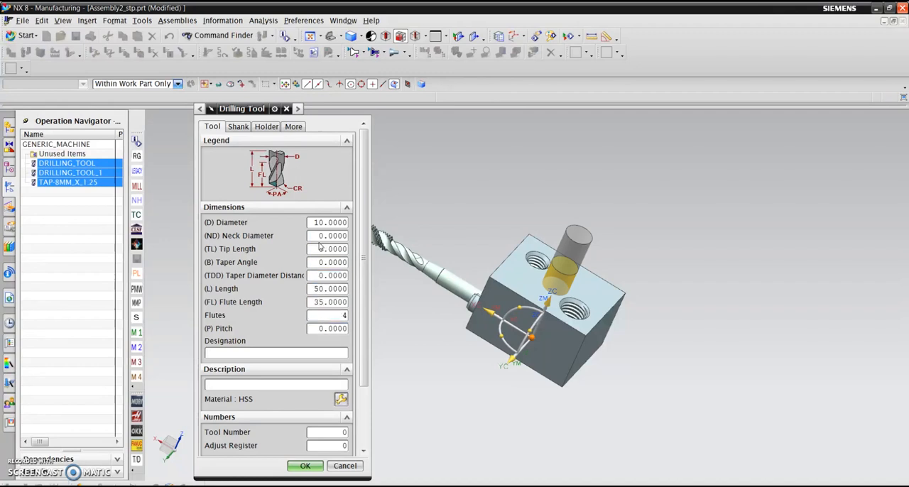
{"action": "key", "text": "Tab"}
{"action": "type", "text": "4"}
{"action": "key", "text": "Tab"}
{"action": "type", "text": "4"}
{"action": "key", "text": "Tab"}
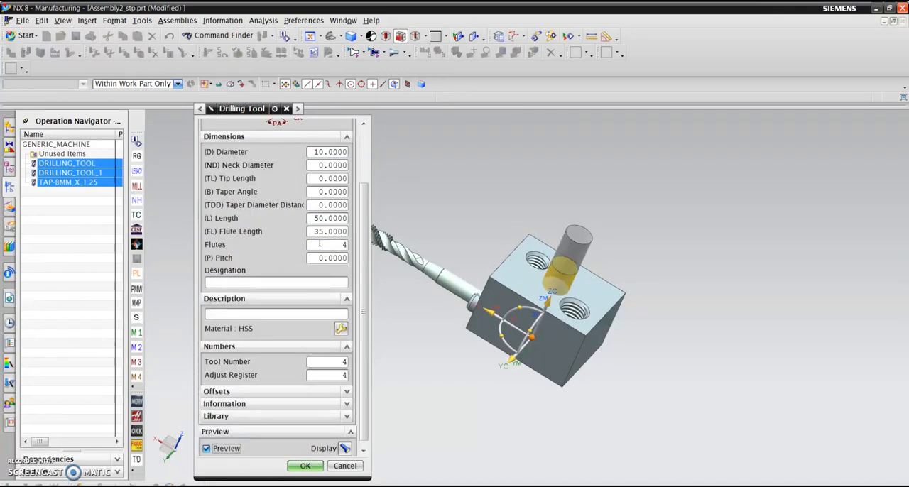
{"action": "left_click", "coordinate": [303, 465]}
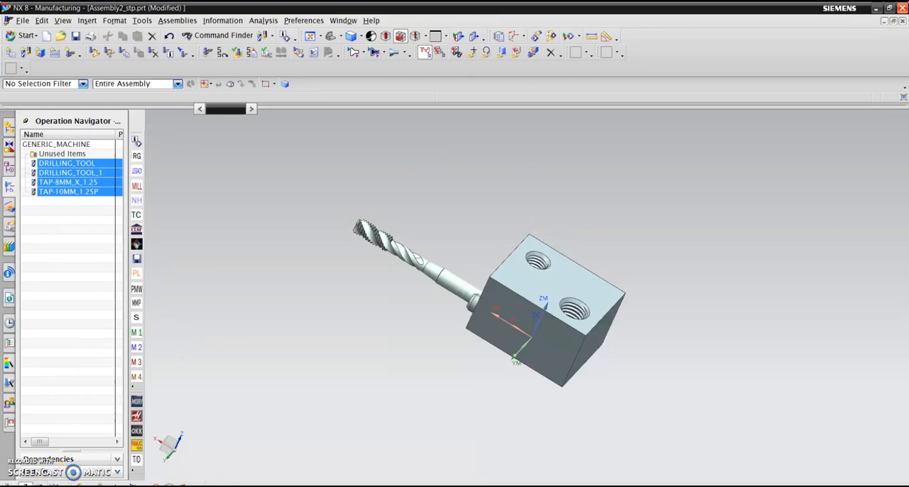
{"action": "left_click", "coordinate": [40, 53]}
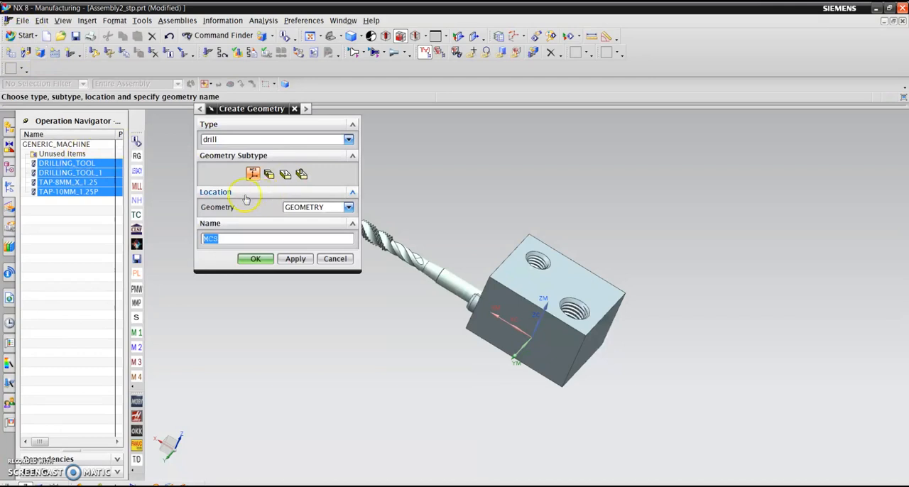
{"action": "left_click", "coordinate": [333, 258]}
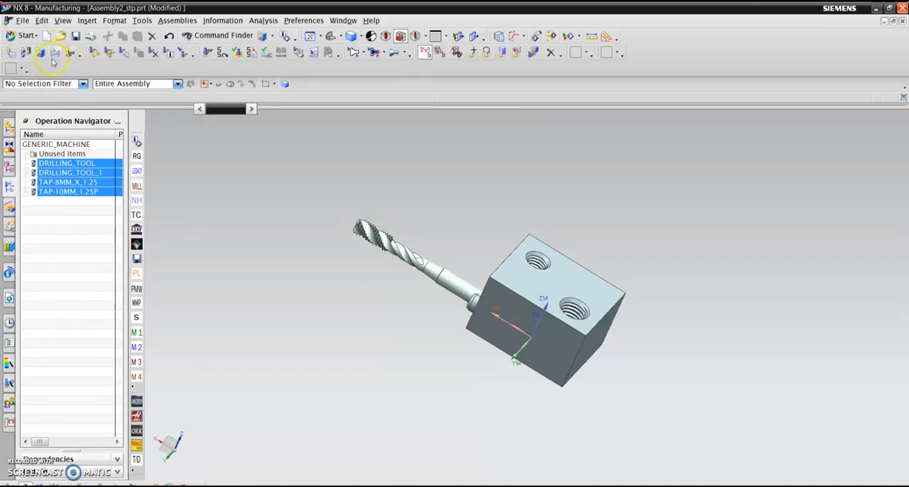
{"action": "left_click", "coordinate": [67, 290]}
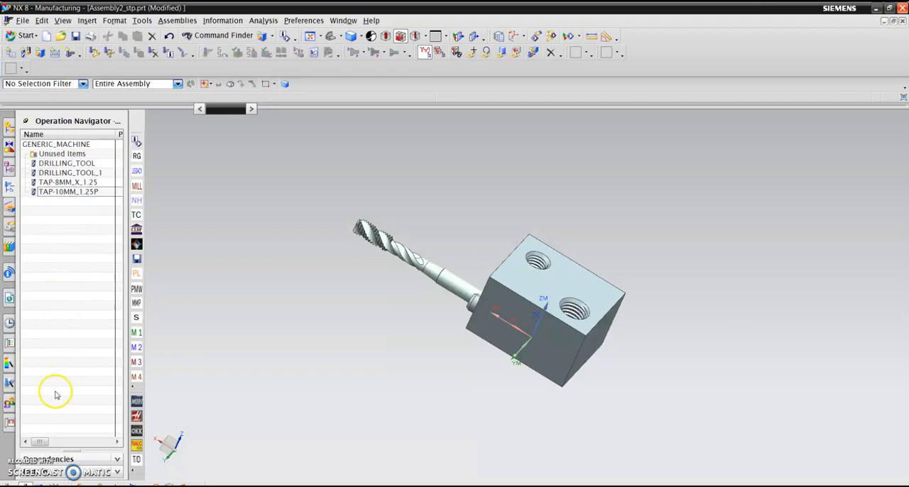
- Show the geometry view of the operation navigator, review the MCS_MILL and WORKPIECE definitions, and accept both
{"action": "left_click", "coordinate": [41, 485]}
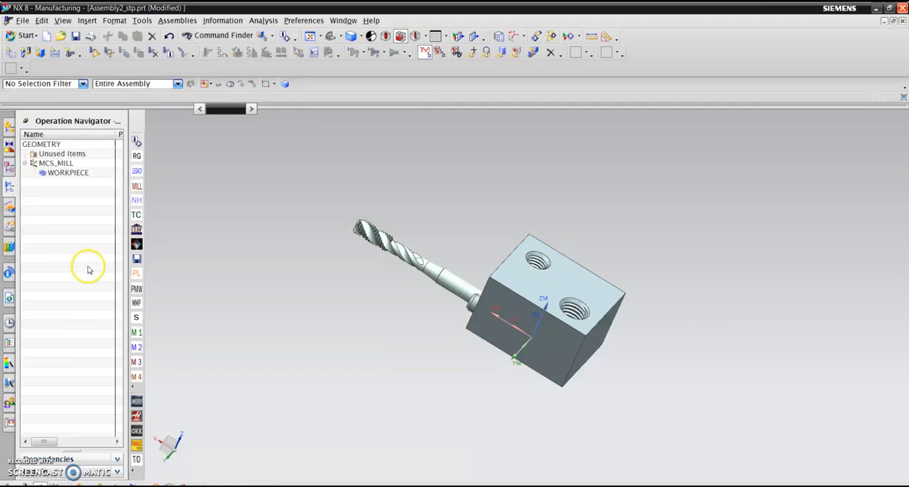
{"action": "left_click", "coordinate": [59, 163]}
{"action": "double_click", "coordinate": [58, 163]}
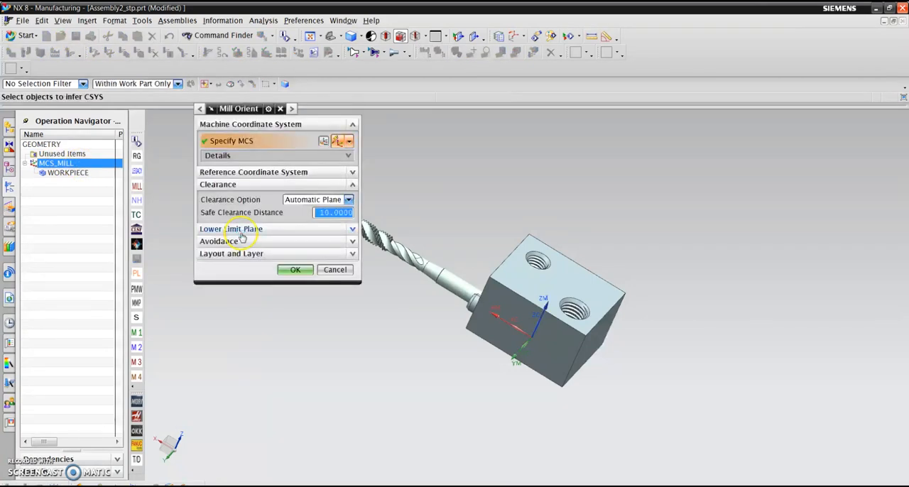
{"action": "left_click", "coordinate": [296, 270]}
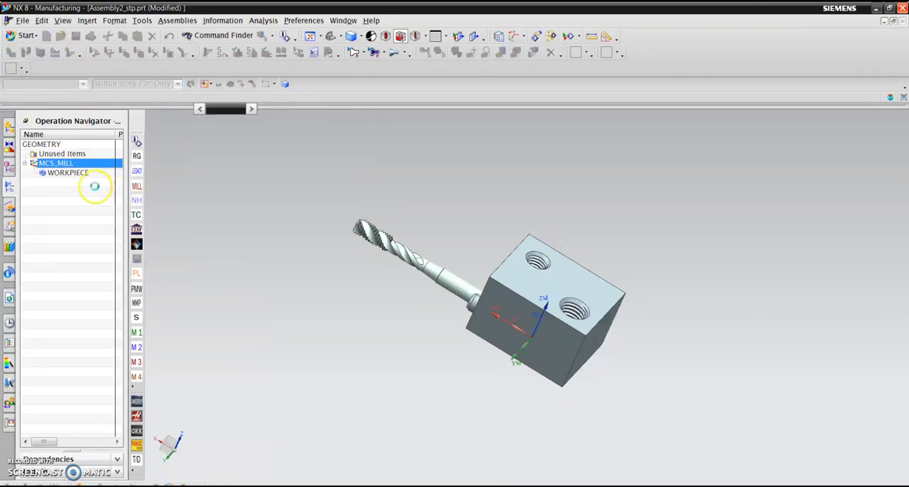
{"action": "double_click", "coordinate": [91, 172]}
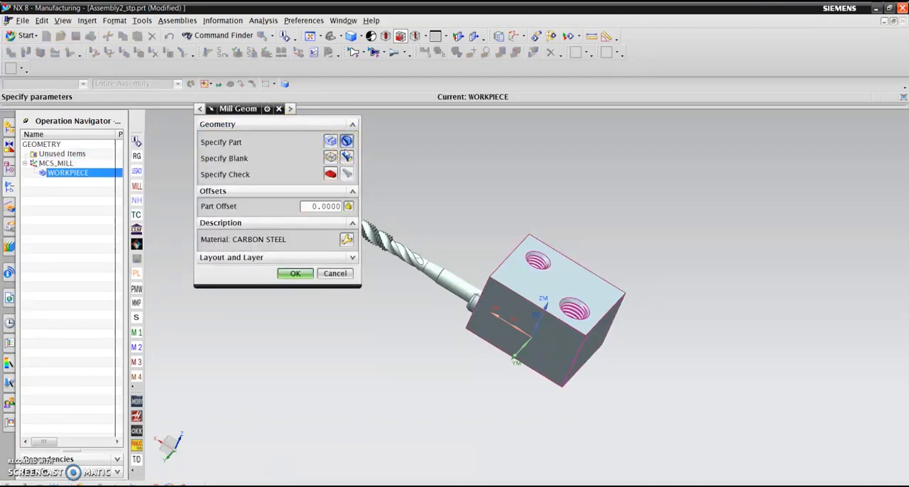
{"action": "left_click", "coordinate": [295, 273]}
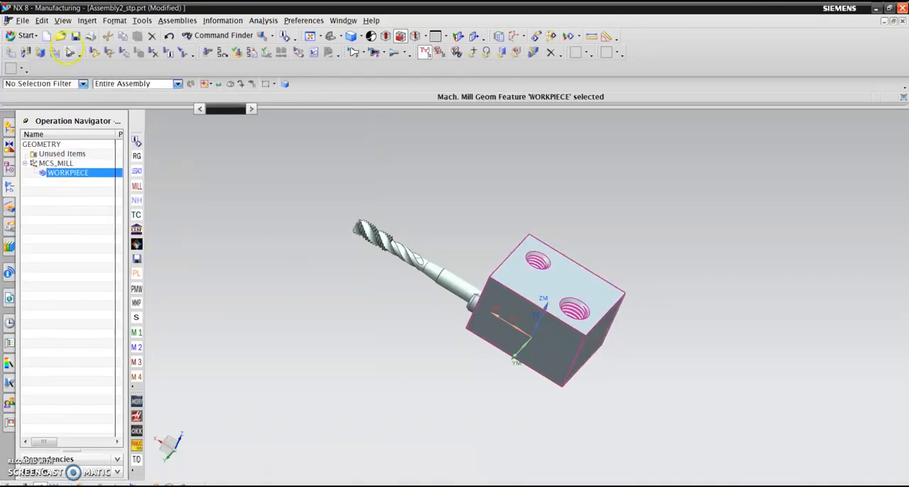
- Create a drill operation of the DRILLING subtype with its default name, using DRILLING_TOOL under MCS_MILL
{"action": "left_click", "coordinate": [69, 54]}
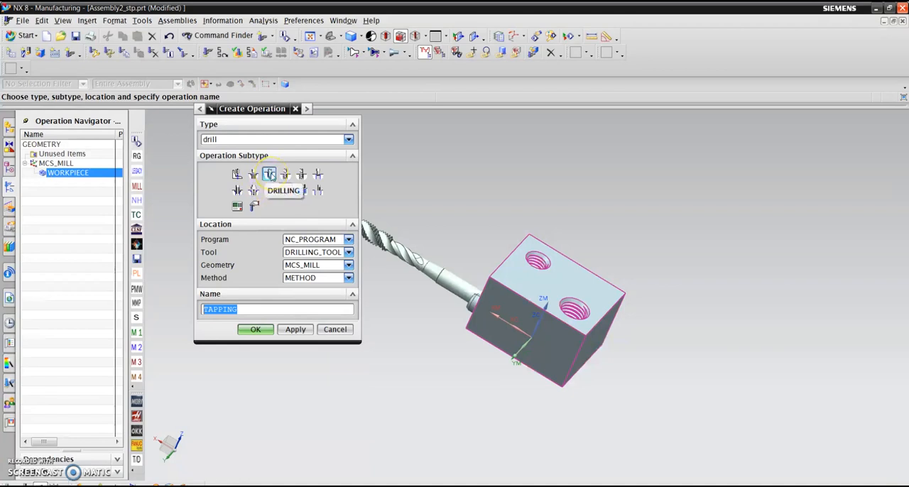
{"action": "left_click", "coordinate": [269, 175]}
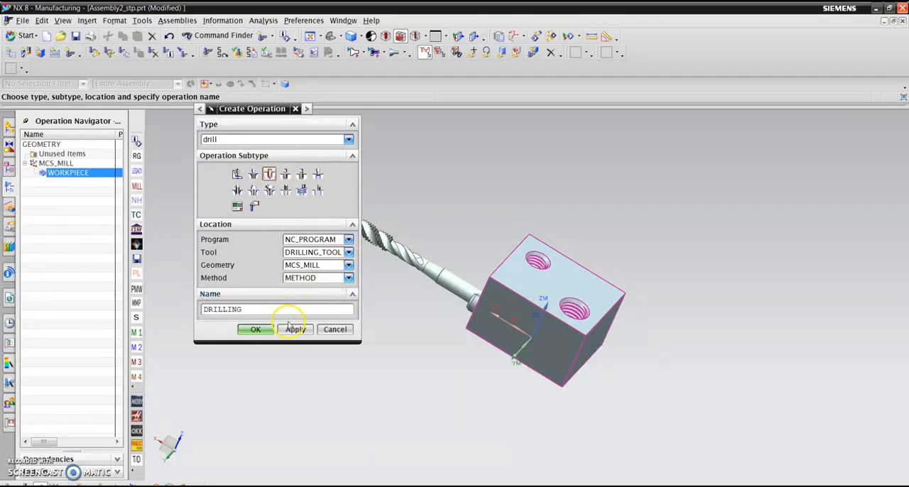
{"action": "left_click", "coordinate": [259, 330]}
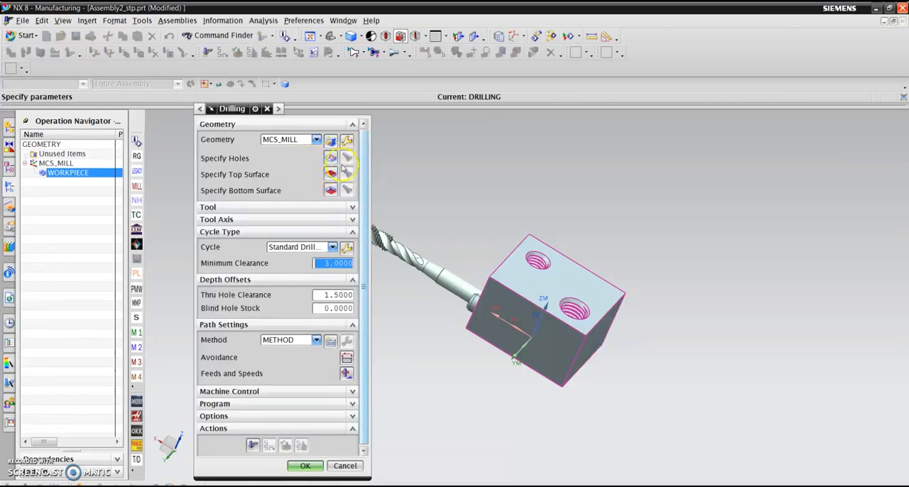
- Specify the smaller threaded hole on the block's top face as the hole to drill and accept the selection
{"action": "left_click", "coordinate": [330, 158]}
{"action": "left_click", "coordinate": [279, 127]}
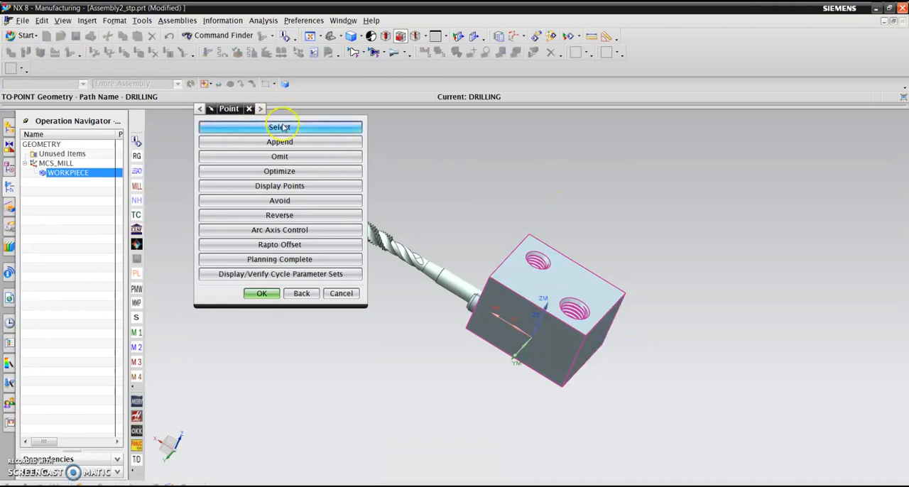
{"action": "scroll", "coordinate": [571, 247], "scroll_direction": "down", "scroll_amount": 3}
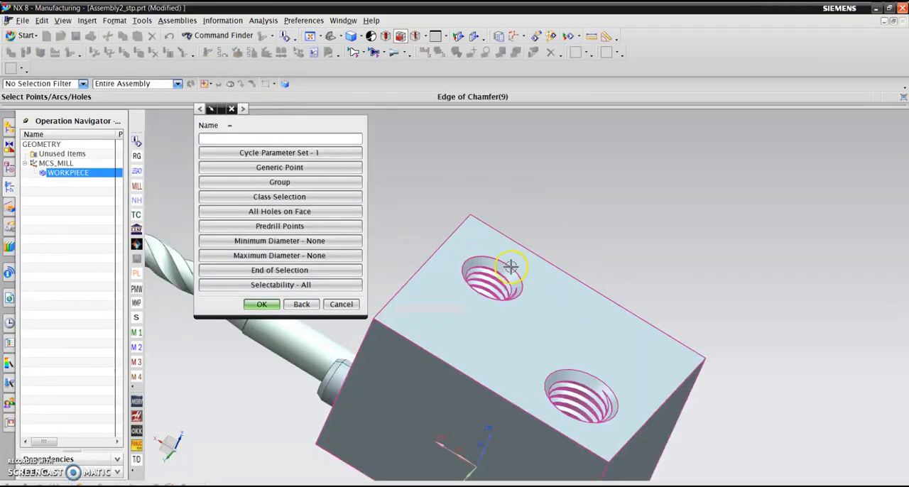
{"action": "scroll", "coordinate": [542, 167], "scroll_direction": "up", "scroll_amount": 3}
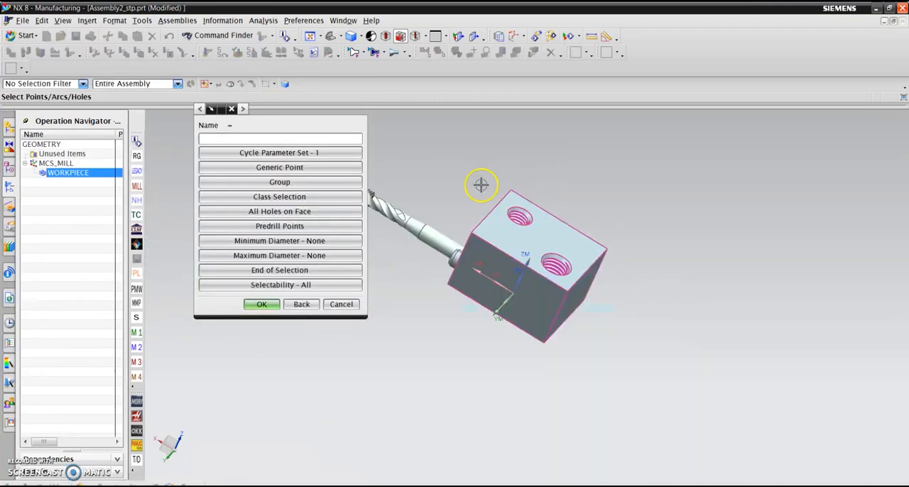
{"action": "left_click", "coordinate": [261, 304]}
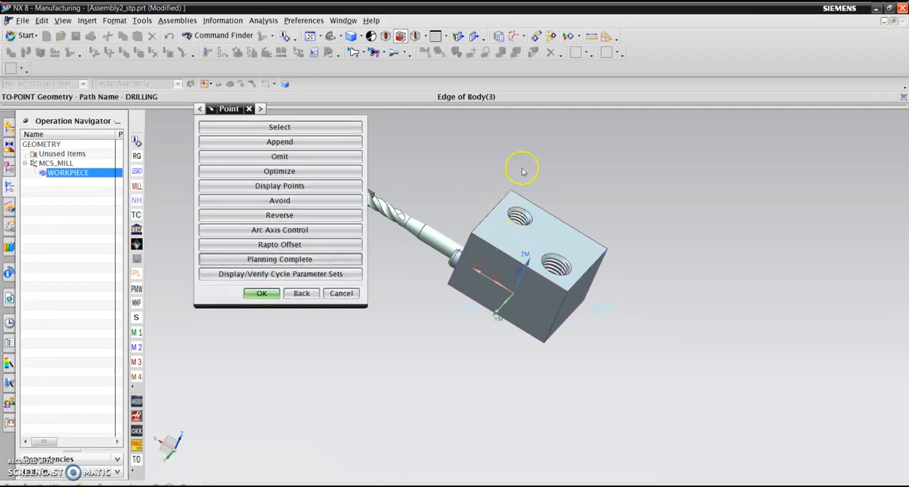
{"action": "left_click", "coordinate": [261, 293]}
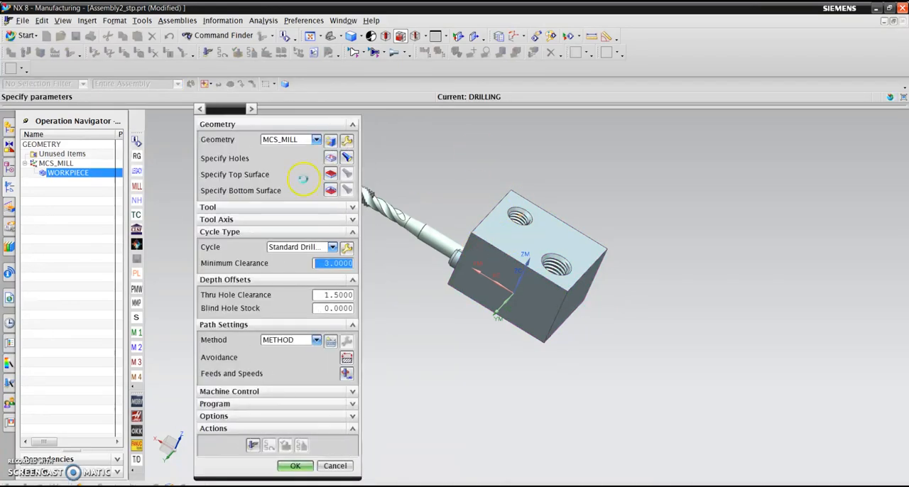
- Define the drilling operation's top surface as a plane offset 0.3 from the block's top face
{"action": "left_click", "coordinate": [330, 174]}
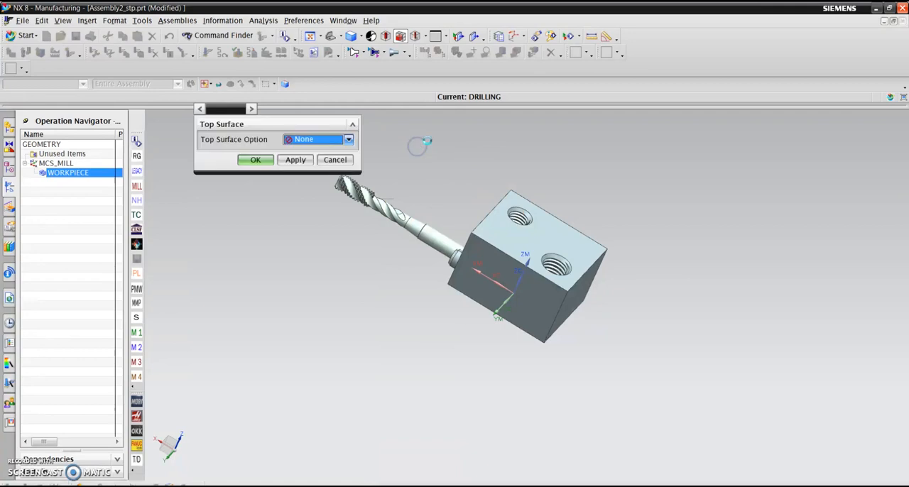
{"action": "left_click", "coordinate": [316, 140]}
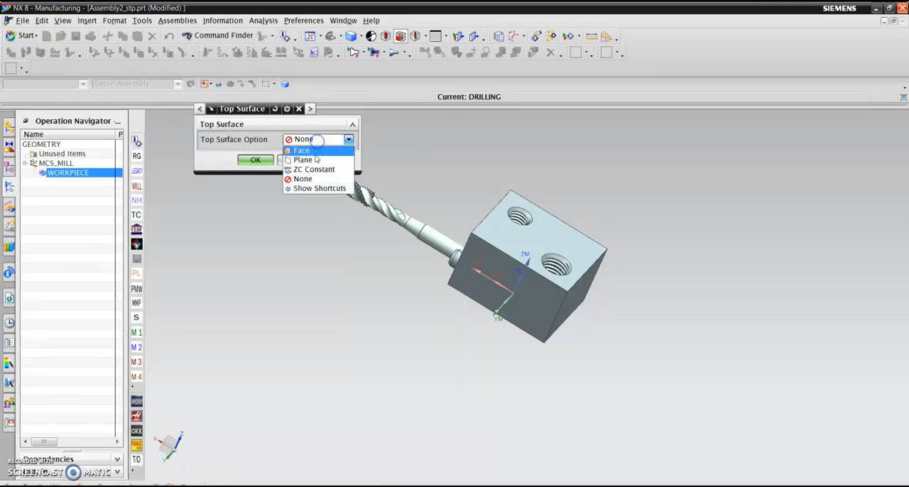
{"action": "left_click", "coordinate": [314, 158]}
{"action": "left_click", "coordinate": [546, 223]}
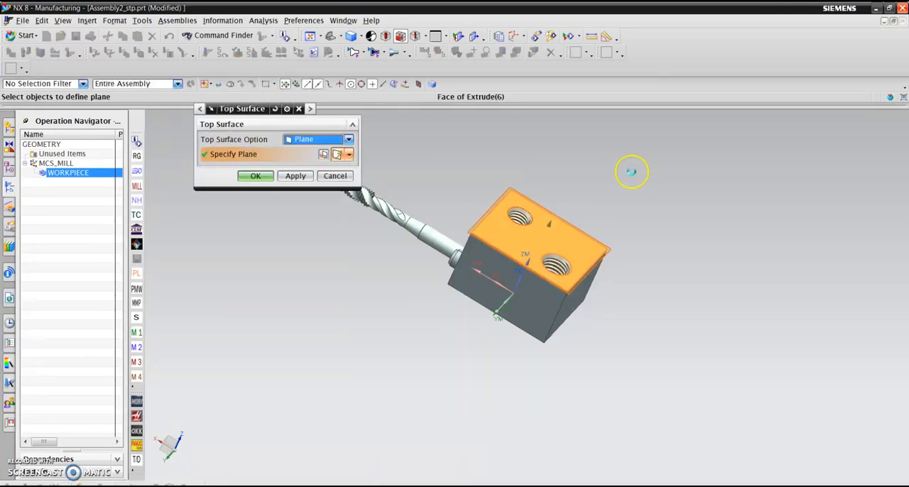
{"action": "type", "text": "0."}
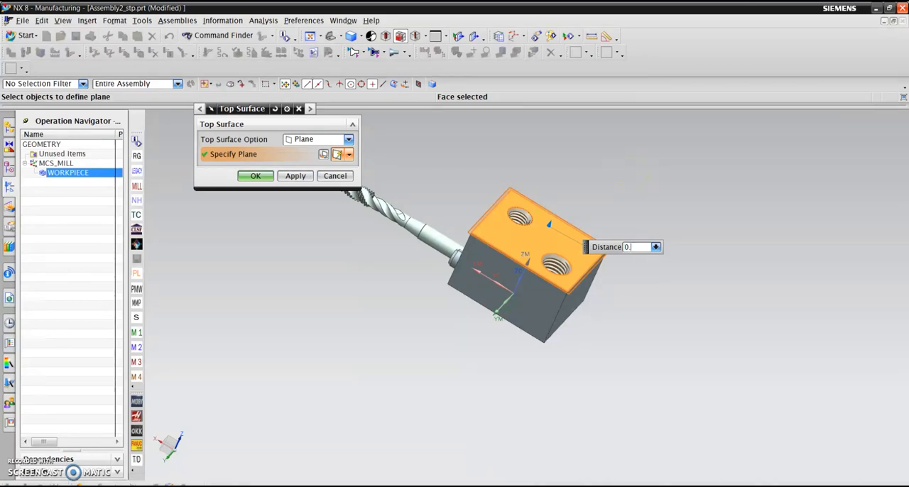
{"action": "left_click", "coordinate": [252, 176]}
{"action": "left_click", "coordinate": [339, 177]}
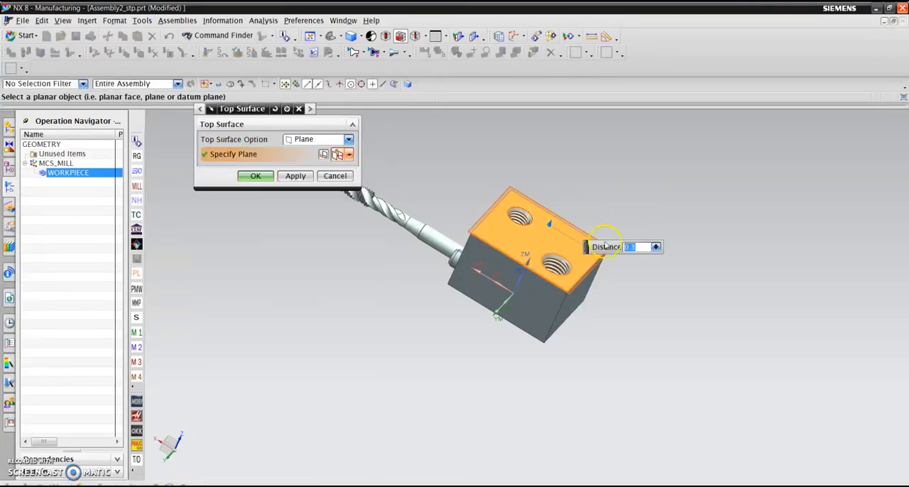
{"action": "left_click", "coordinate": [255, 177]}
- Define the drilling operation's bottom surface with the Face option, using the flat face at the bottom of the hole
{"action": "left_click", "coordinate": [331, 190]}
{"action": "left_click", "coordinate": [330, 192]}
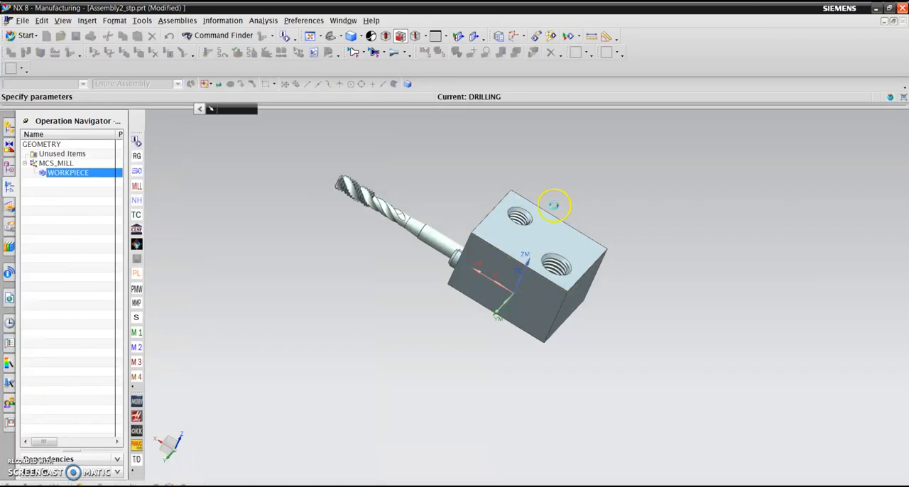
{"action": "middle_click_drag", "start_coordinate": [547, 207], "coordinate": [631, 435]}
{"action": "scroll", "coordinate": [632, 435], "scroll_direction": "up", "scroll_amount": 5}
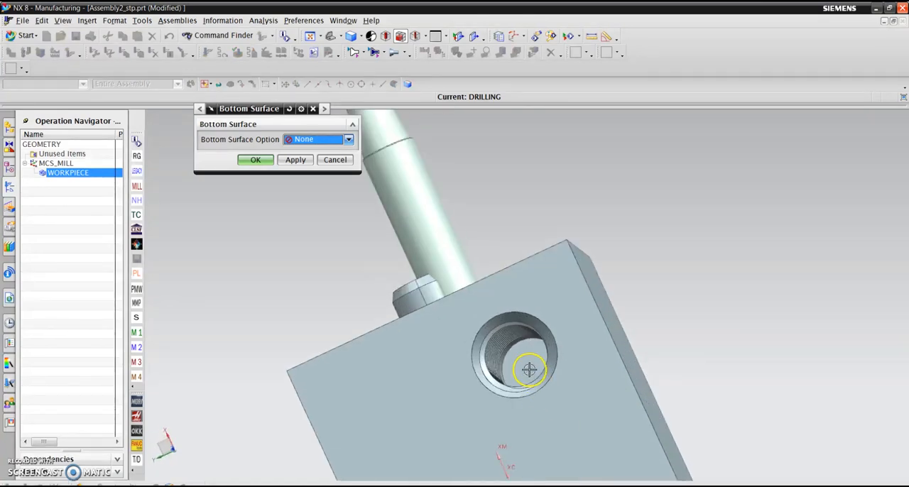
{"action": "left_click", "coordinate": [295, 140]}
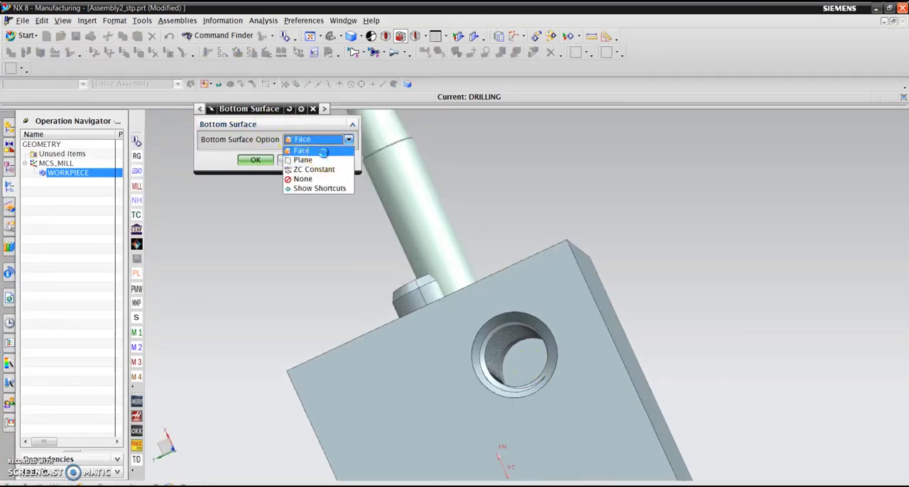
{"action": "left_click", "coordinate": [306, 149]}
{"action": "left_click", "coordinate": [523, 365]}
{"action": "left_click", "coordinate": [255, 176]}
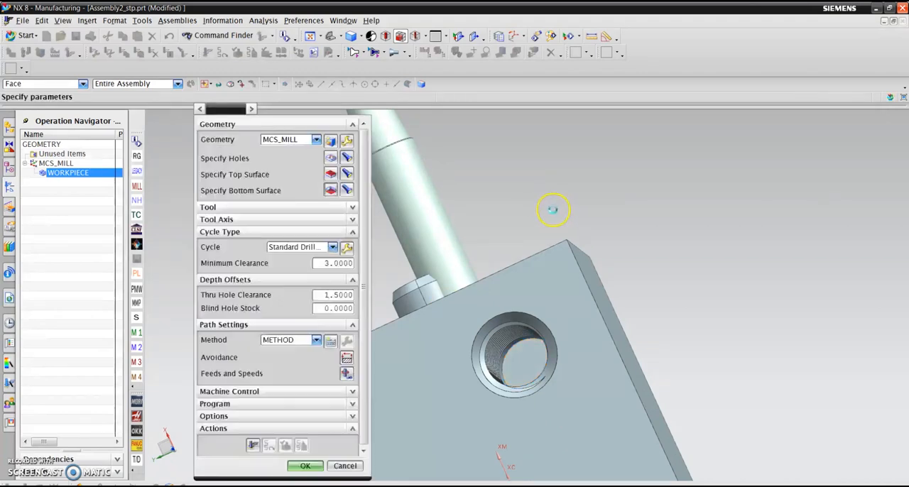
- Assign DRILLING_TOOL_1 to the drilling operation and show its tool axis setting
{"action": "scroll", "coordinate": [544, 209], "scroll_direction": "down", "scroll_amount": 5}
{"action": "middle_click_drag", "start_coordinate": [545, 207], "coordinate": [537, 211]}
{"action": "left_click", "coordinate": [352, 207]}
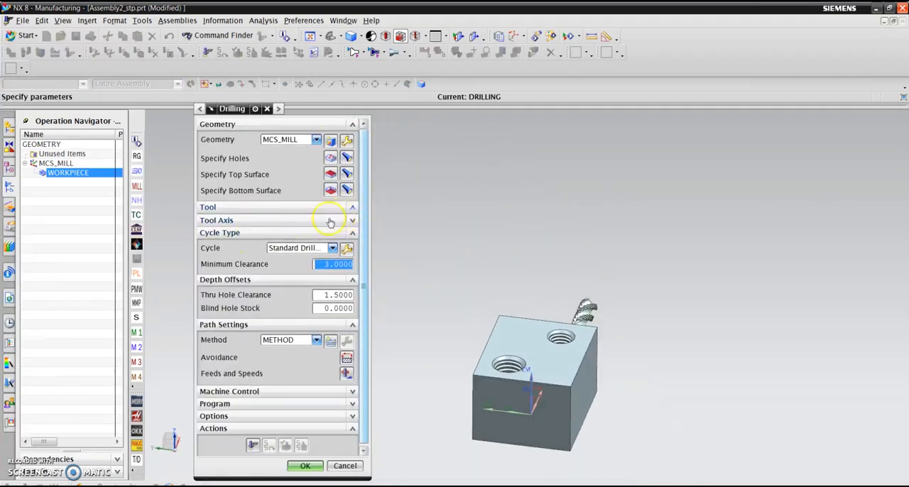
{"action": "left_click", "coordinate": [317, 222]}
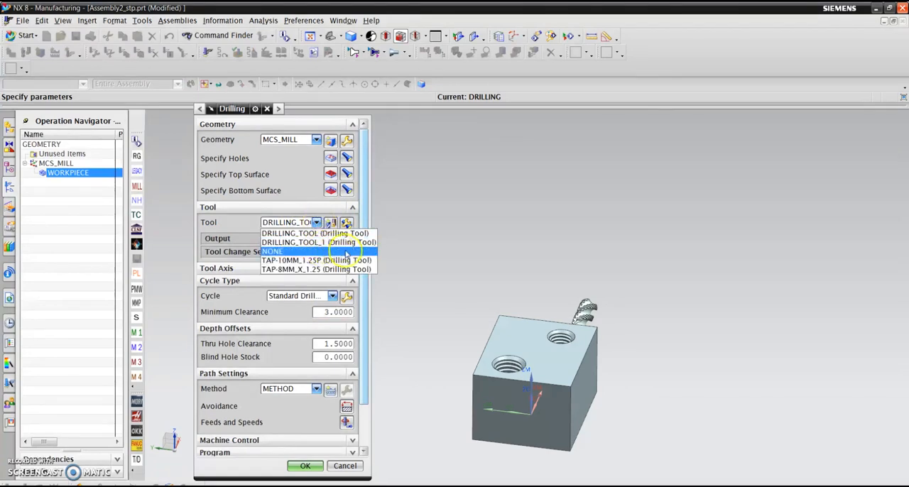
{"action": "left_click", "coordinate": [329, 243]}
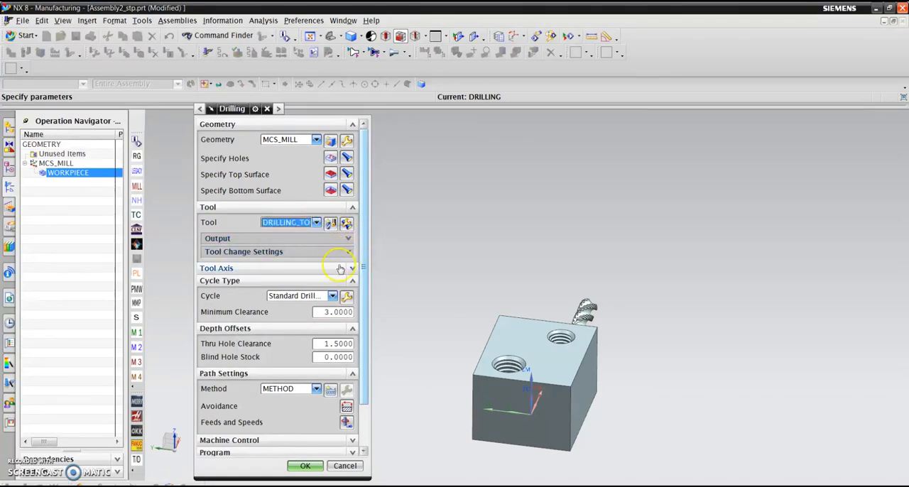
{"action": "left_click", "coordinate": [352, 268]}
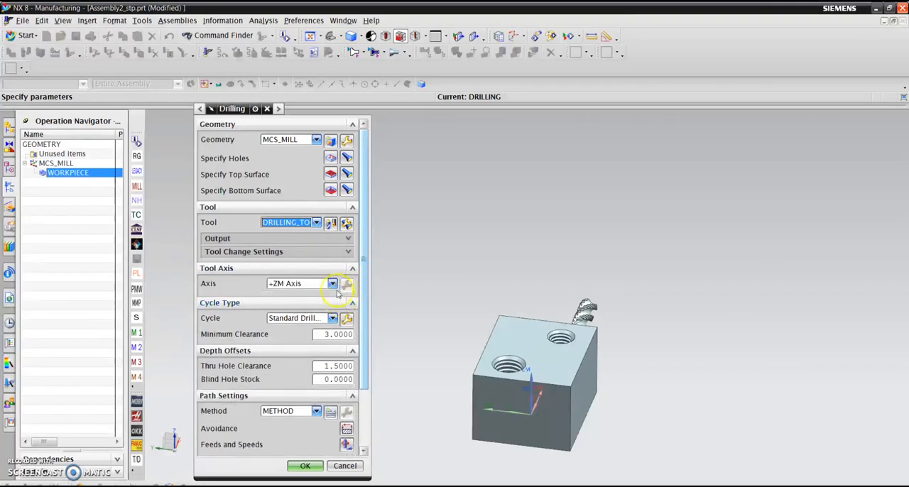
{"action": "scroll", "coordinate": [555, 169], "scroll_direction": "down", "scroll_amount": 4}
{"action": "scroll", "coordinate": [512, 300], "scroll_direction": "up", "scroll_amount": 4}
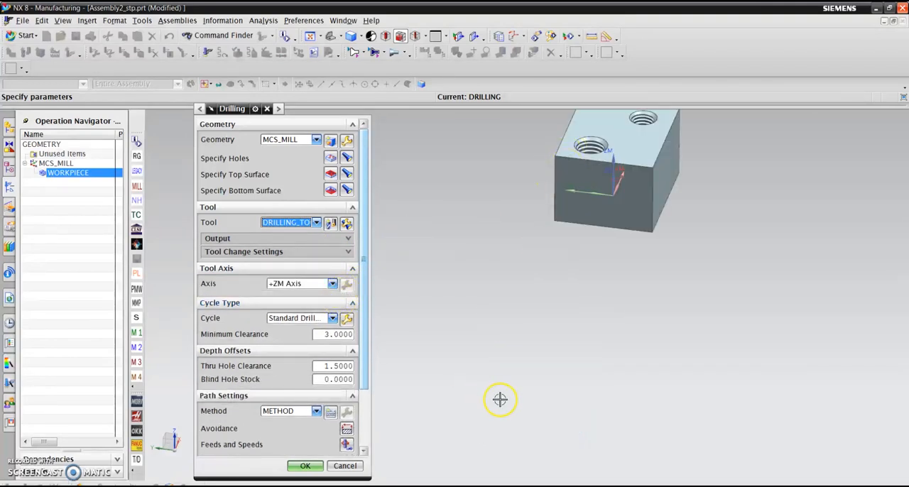
{"action": "scroll", "coordinate": [499, 399], "scroll_direction": "down", "scroll_amount": 2}
{"action": "scroll", "coordinate": [558, 203], "scroll_direction": "up", "scroll_amount": 3}
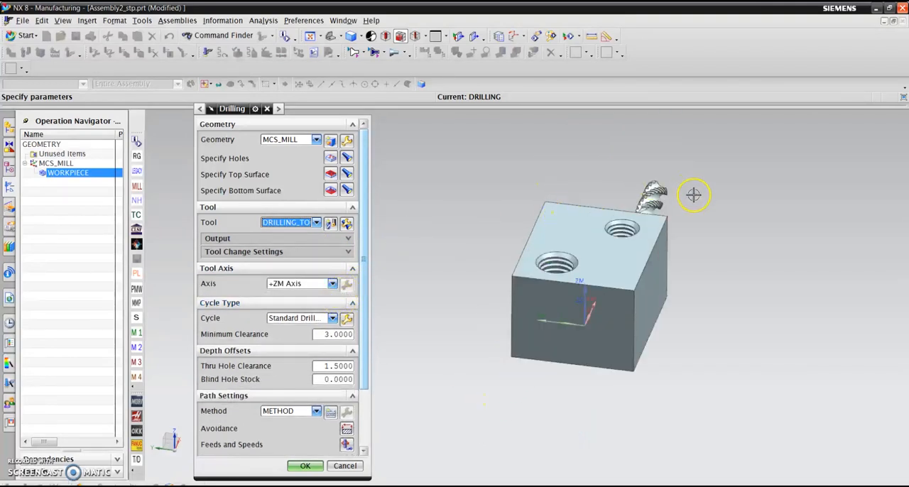
{"action": "scroll", "coordinate": [753, 244], "scroll_direction": "up", "scroll_amount": 2}
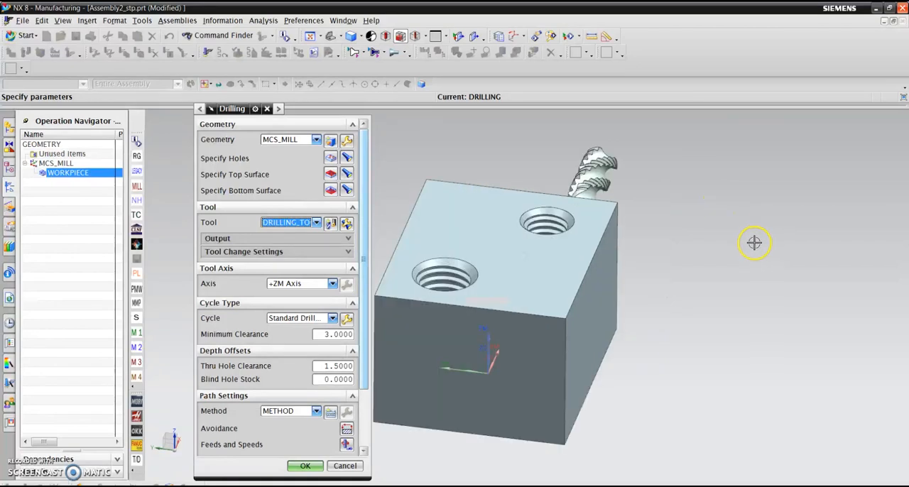
{"action": "scroll", "coordinate": [765, 316], "scroll_direction": "down", "scroll_amount": 2}
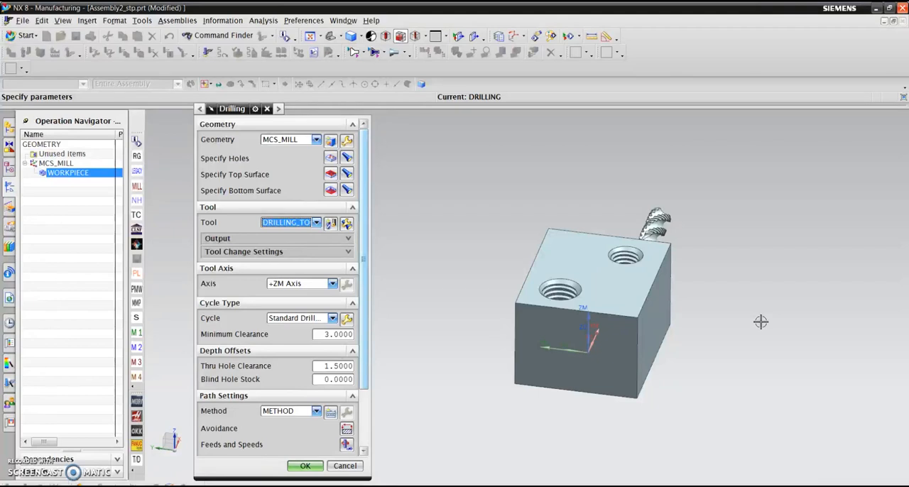
{"action": "left_click", "coordinate": [757, 320]}
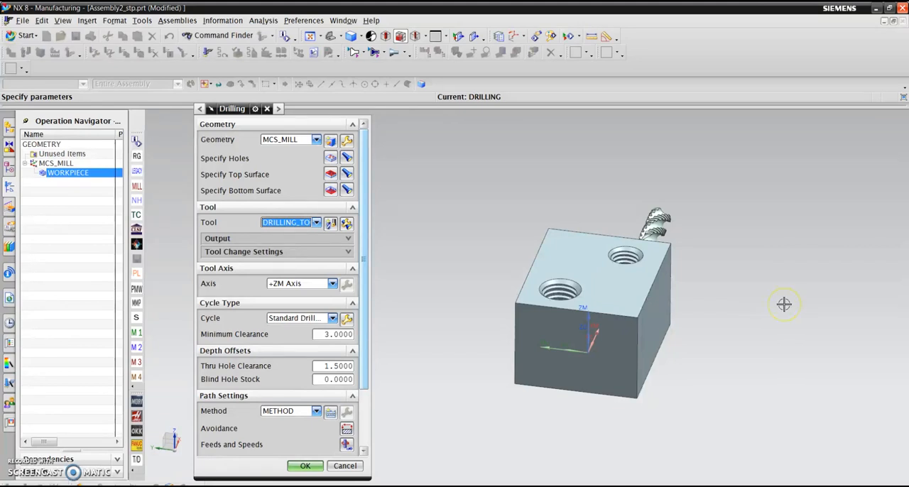
{"action": "scroll", "coordinate": [745, 299], "scroll_direction": "up", "scroll_amount": 2}
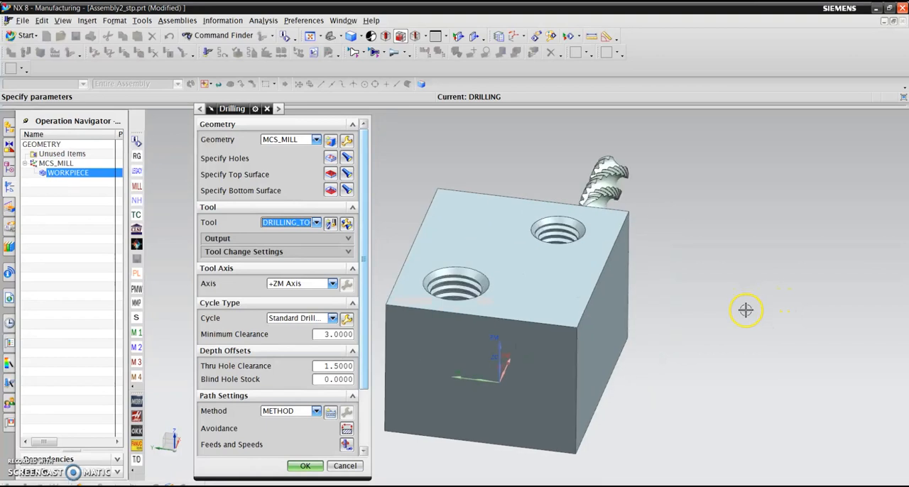
{"action": "scroll", "coordinate": [744, 309], "scroll_direction": "down", "scroll_amount": 1}
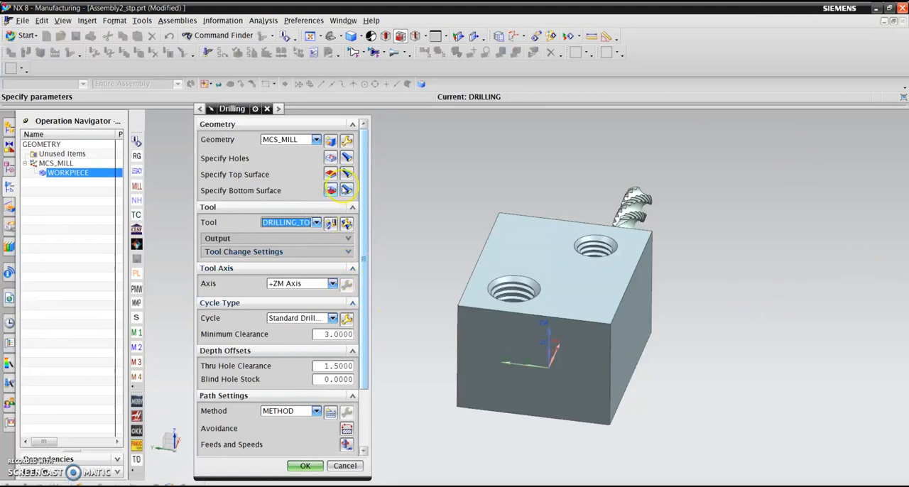
- Keep the drilling operation's cycle type as Standard Drill and set its minimum clearance to 2
{"action": "left_click", "coordinate": [332, 318]}
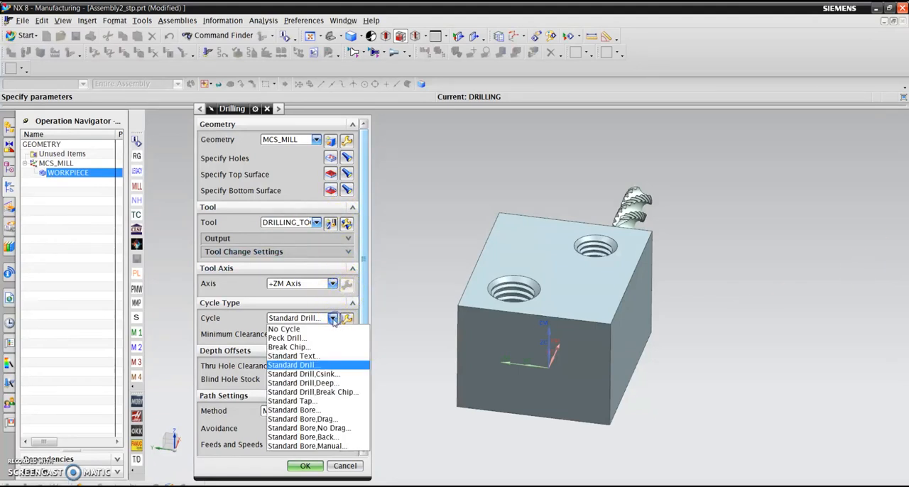
{"action": "left_click", "coordinate": [321, 365]}
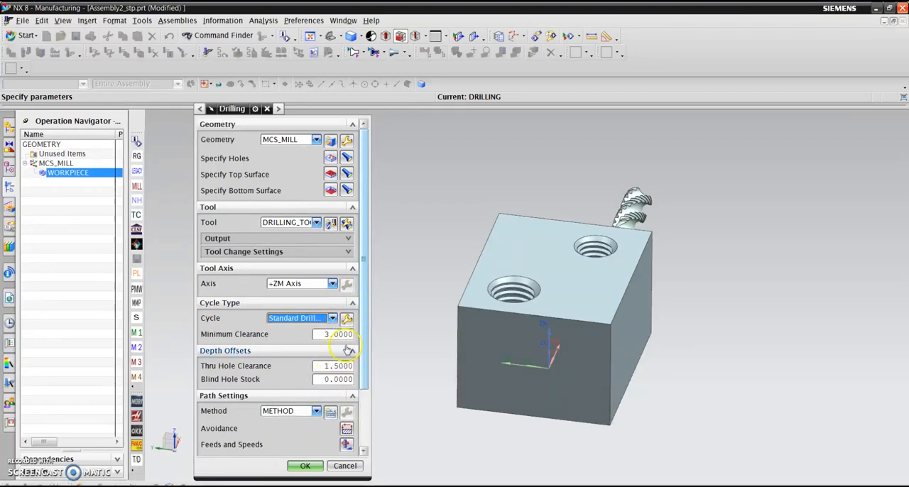
{"action": "left_click", "coordinate": [324, 333]}
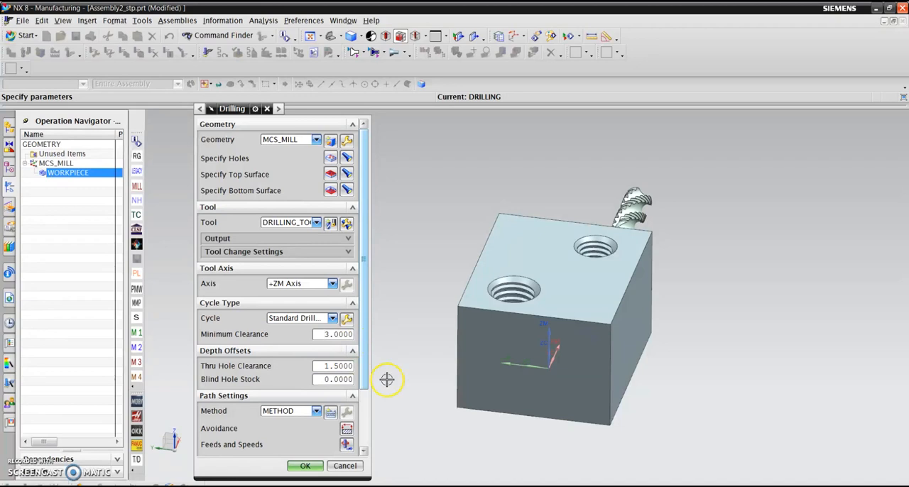
{"action": "scroll", "coordinate": [293, 341], "scroll_direction": "down", "scroll_amount": 3}
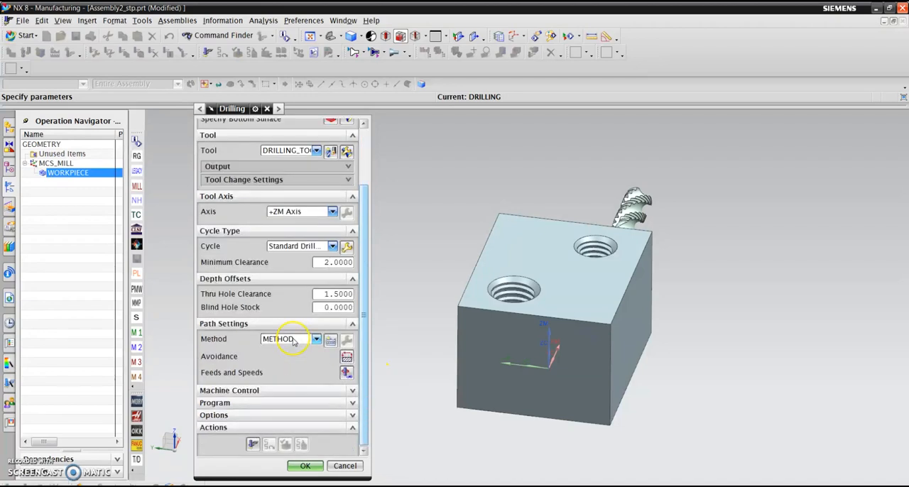
{"action": "scroll", "coordinate": [441, 265], "scroll_direction": "up", "scroll_amount": 2}
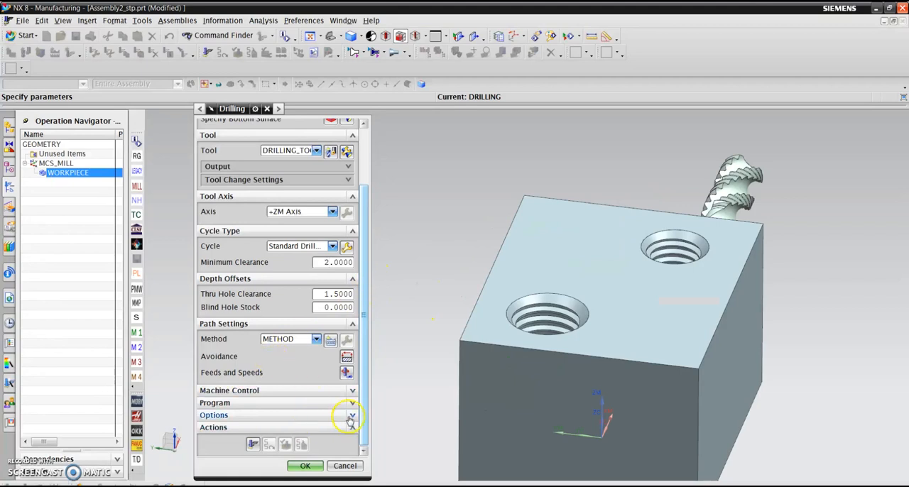
- Set the drilling operation's surface speed to 50 and feed per tooth to 0.05, and calculate the spindle speed and cut feed rate
{"action": "left_click", "coordinate": [346, 372]}
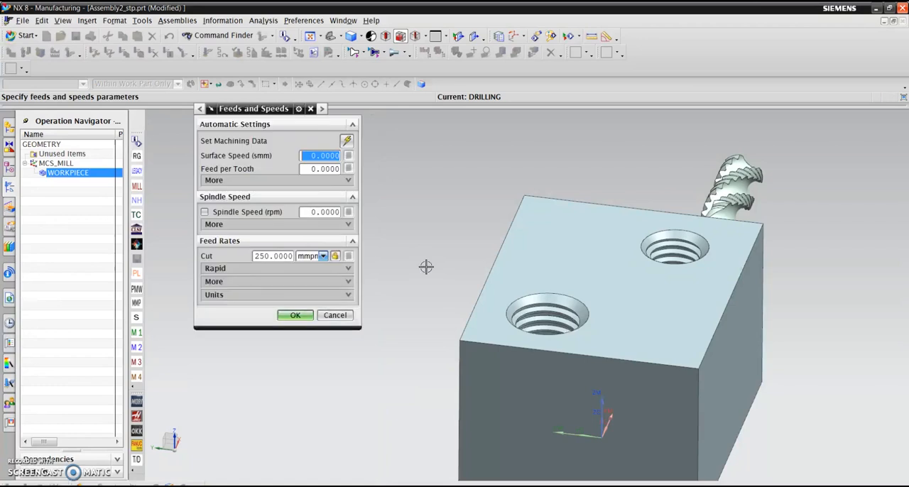
{"action": "left_click", "coordinate": [312, 157]}
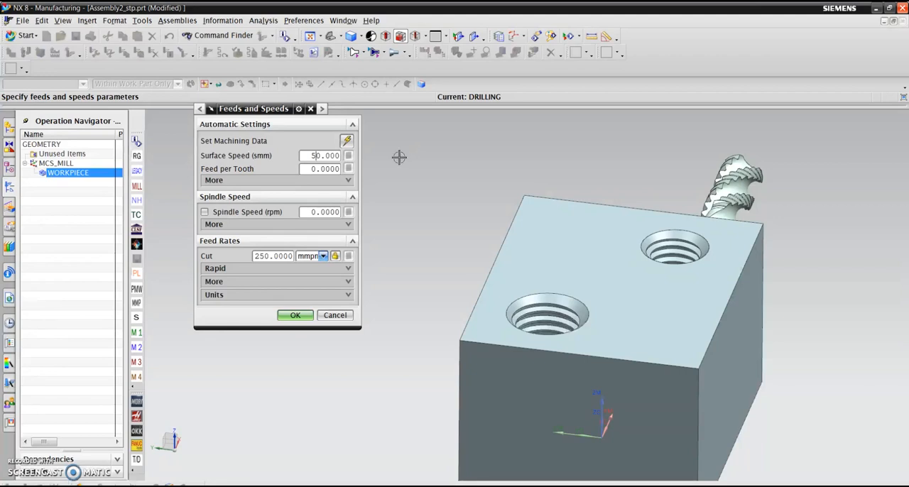
{"action": "key", "text": "Tab"}
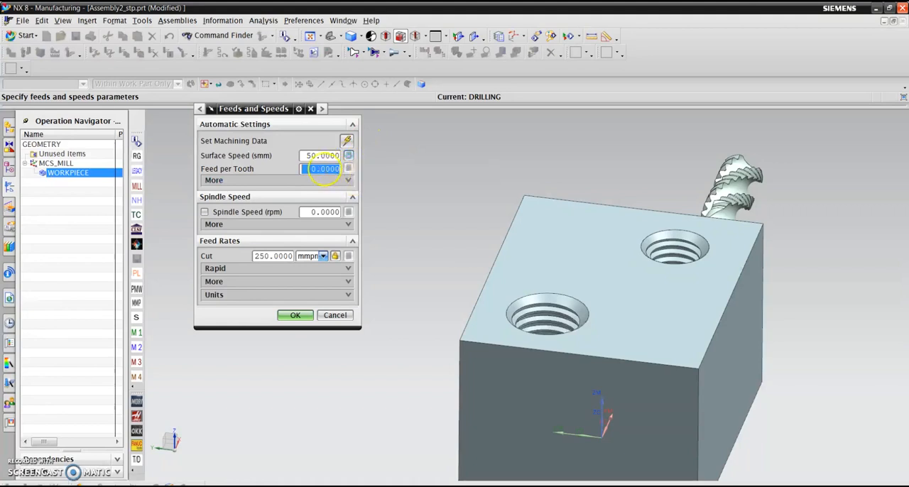
{"action": "left_click", "coordinate": [326, 169]}
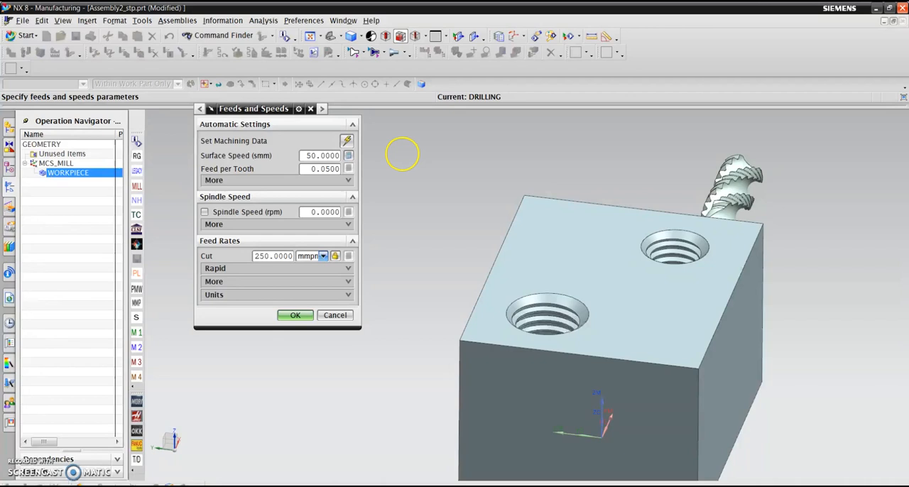
{"action": "left_click", "coordinate": [348, 155]}
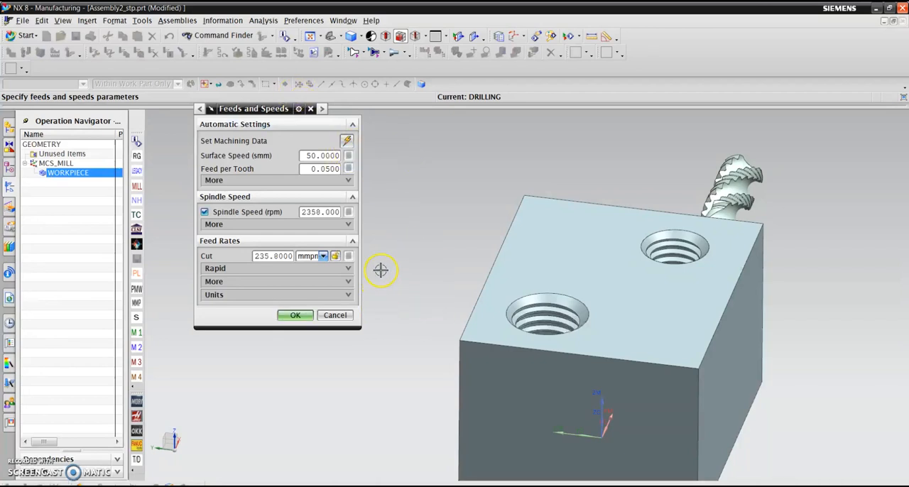
- Change the drilling operation's feed per tooth to 0.01 and accept the feeds and speeds
{"action": "left_click", "coordinate": [325, 169]}
{"action": "type", "text": "1"}
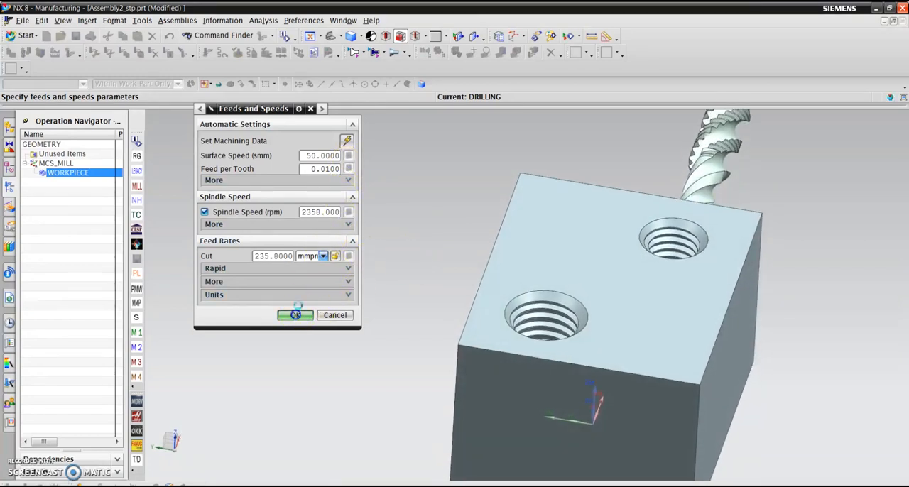
{"action": "left_click", "coordinate": [294, 315]}
- Generate the drilling tool path and open its verification with the animation speed at 7
{"action": "left_click", "coordinate": [250, 445]}
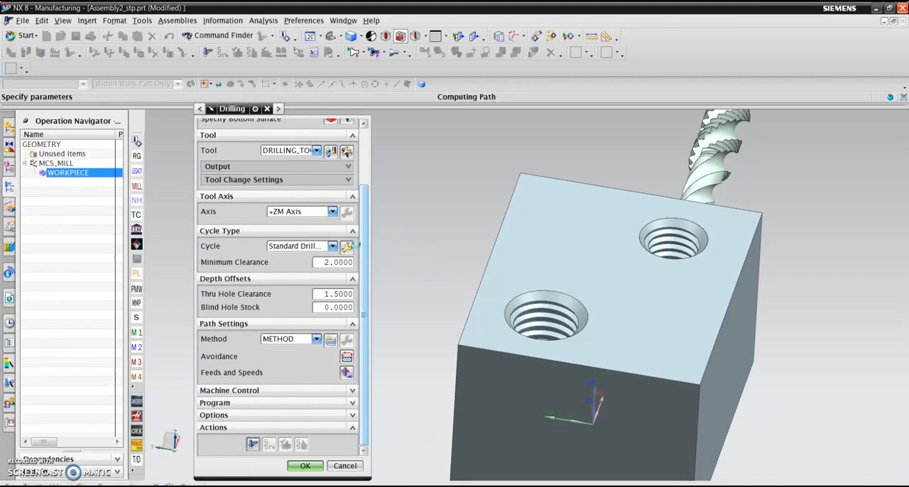
{"action": "scroll", "coordinate": [295, 382], "scroll_direction": "down", "scroll_amount": 3}
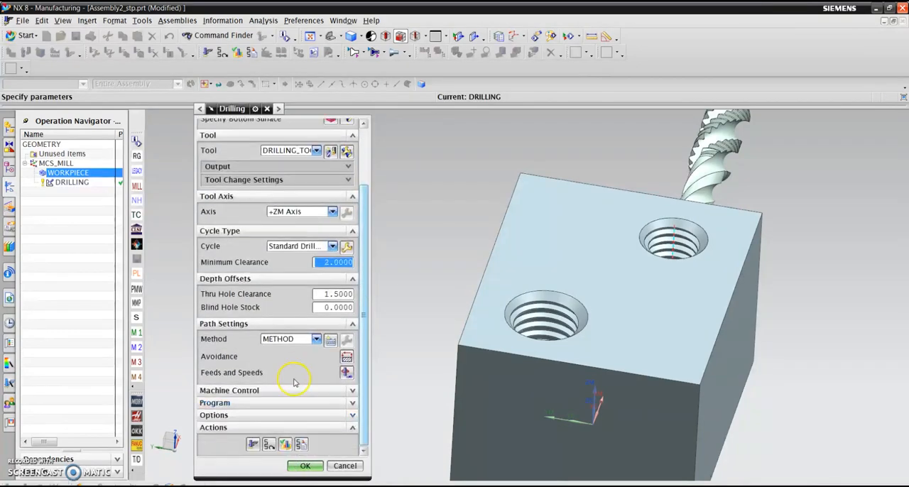
{"action": "left_click", "coordinate": [285, 444]}
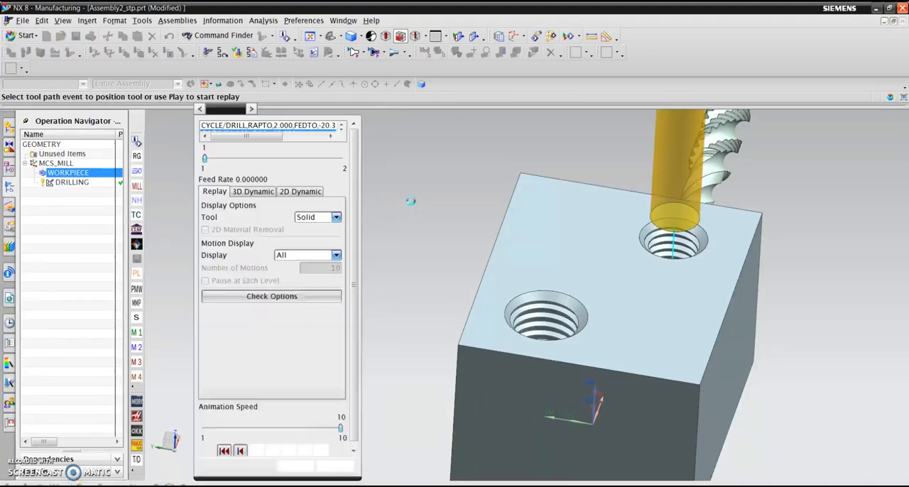
{"action": "left_click", "coordinate": [240, 425]}
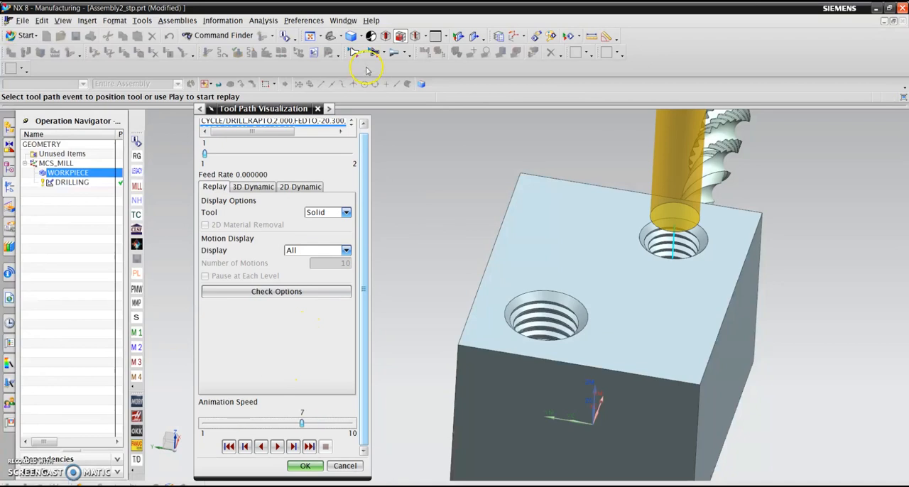
- Switch the model to a wireframe display, replay the drilling tool path and accept the drilling operation
{"action": "left_click", "coordinate": [362, 38]}
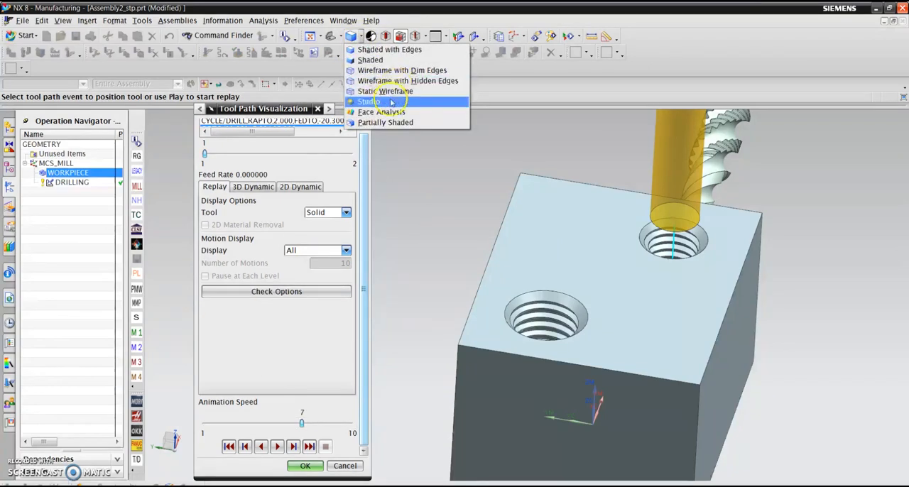
{"action": "left_click", "coordinate": [454, 98]}
{"action": "left_click", "coordinate": [277, 446]}
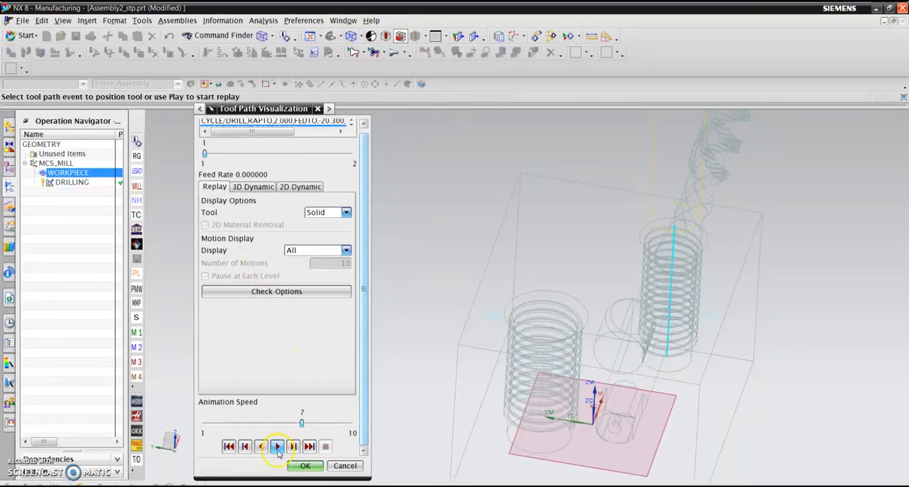
{"action": "left_click", "coordinate": [298, 466]}
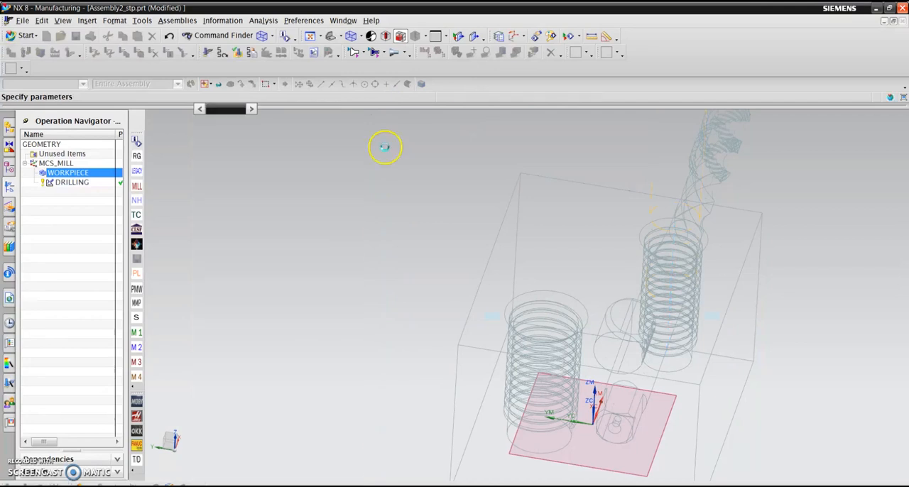
{"action": "left_click", "coordinate": [313, 466]}
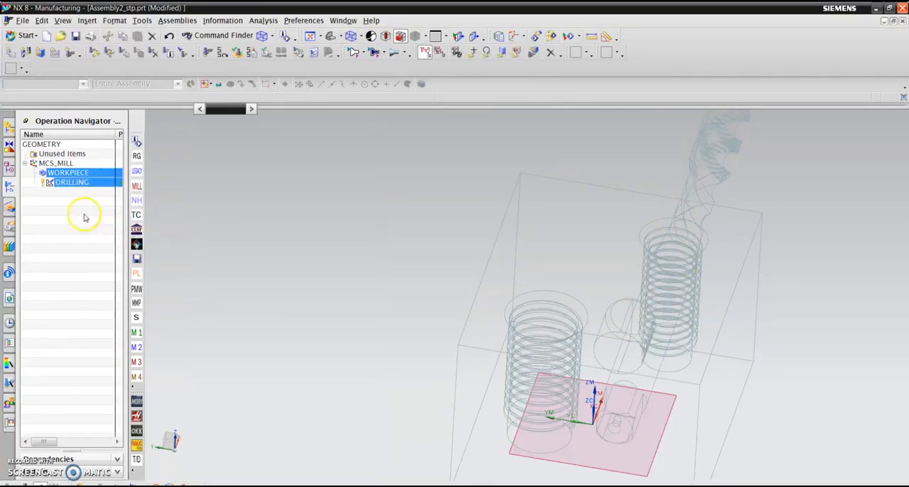
- Copy the DRILLING operation and paste the copy inside the MCS_MILL geometry group
{"action": "left_click", "coordinate": [84, 184]}
{"action": "right_click", "coordinate": [87, 186]}
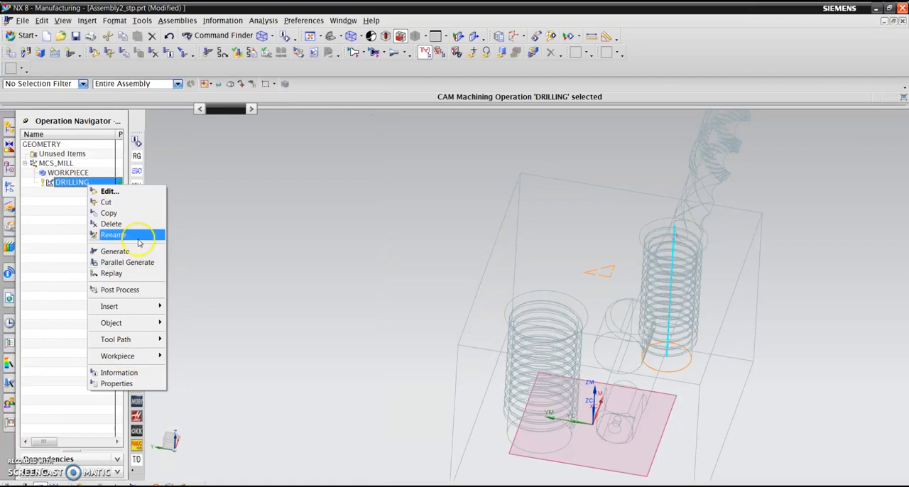
{"action": "left_click", "coordinate": [115, 212]}
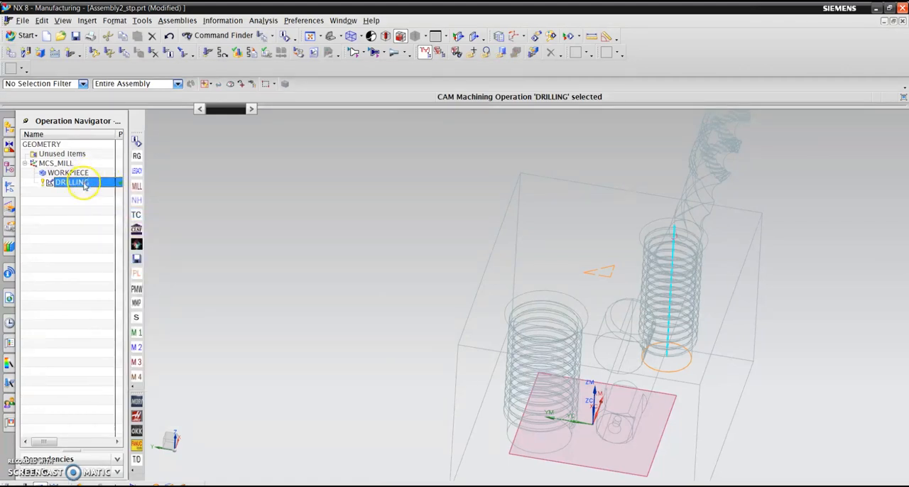
{"action": "right_click", "coordinate": [82, 163]}
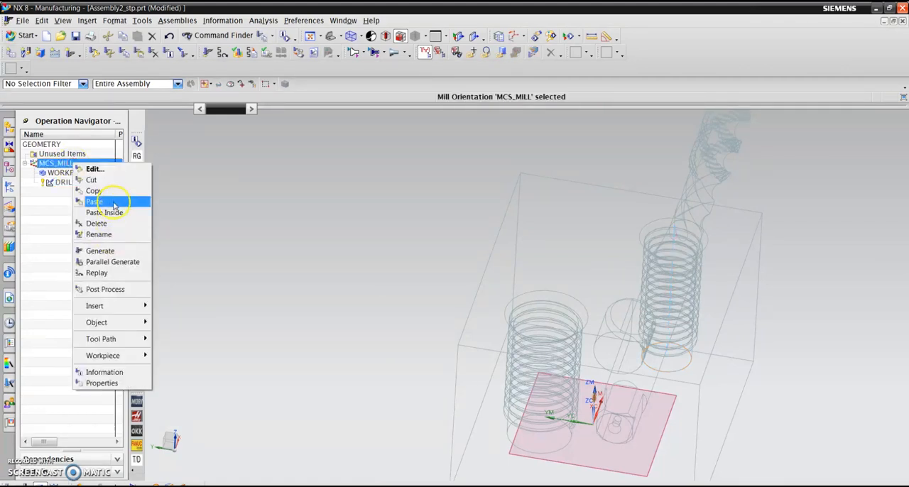
{"action": "left_click", "coordinate": [98, 201]}
{"action": "left_click", "coordinate": [451, 281]}
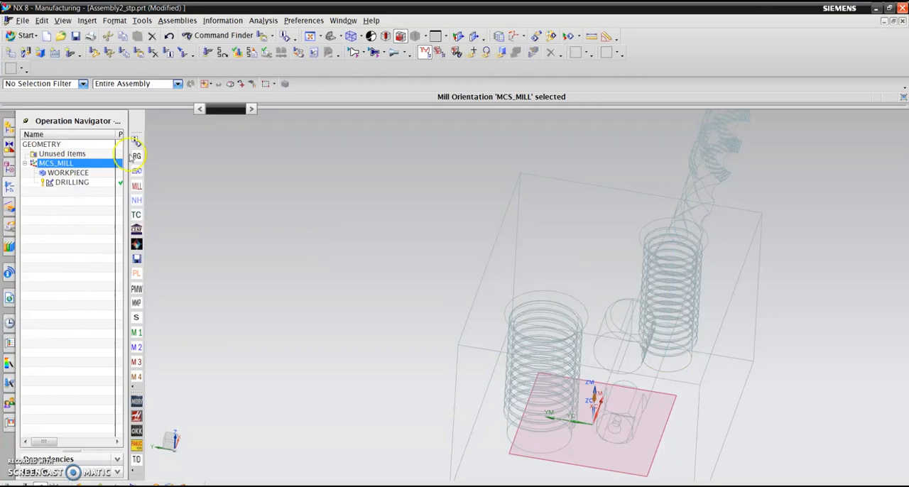
{"action": "right_click", "coordinate": [76, 164]}
{"action": "left_click", "coordinate": [105, 211]}
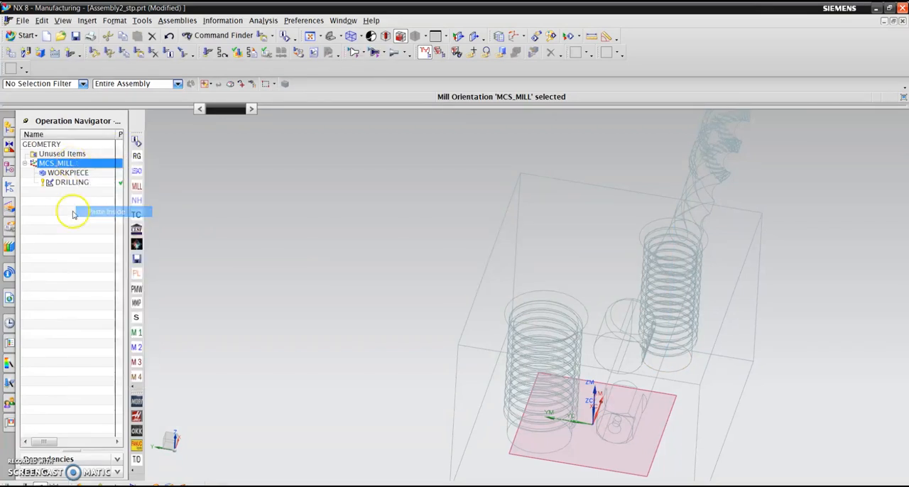
- Edit DRILLING_COPY to omit its existing points and drill the larger threaded hole, selected by its top chamfer edge
{"action": "left_click", "coordinate": [84, 192]}
{"action": "double_click", "coordinate": [83, 192]}
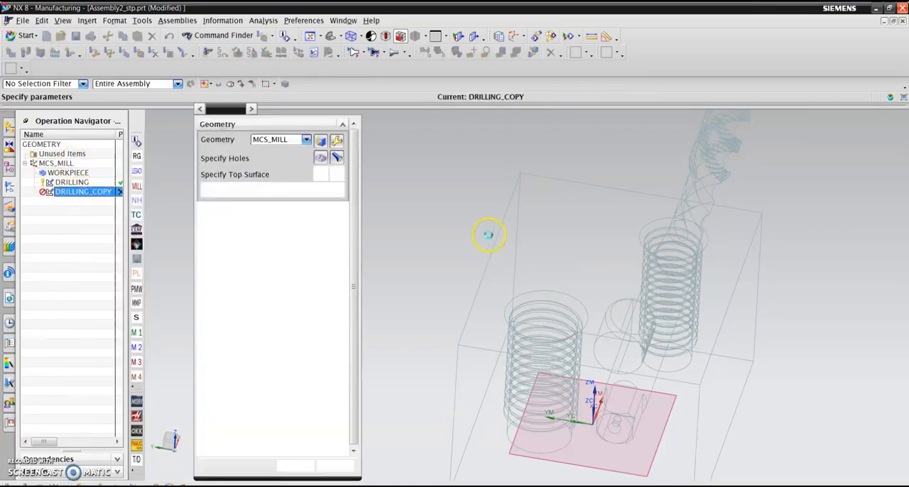
{"action": "left_click", "coordinate": [331, 158]}
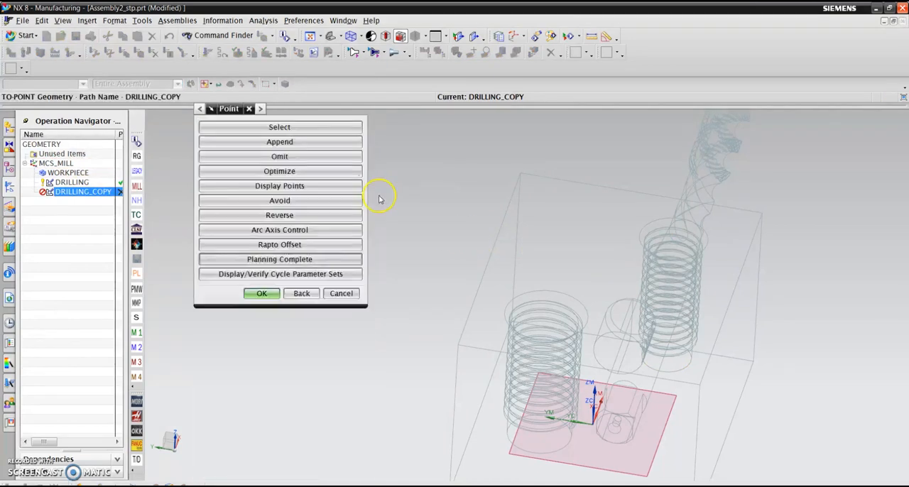
{"action": "left_click", "coordinate": [345, 127]}
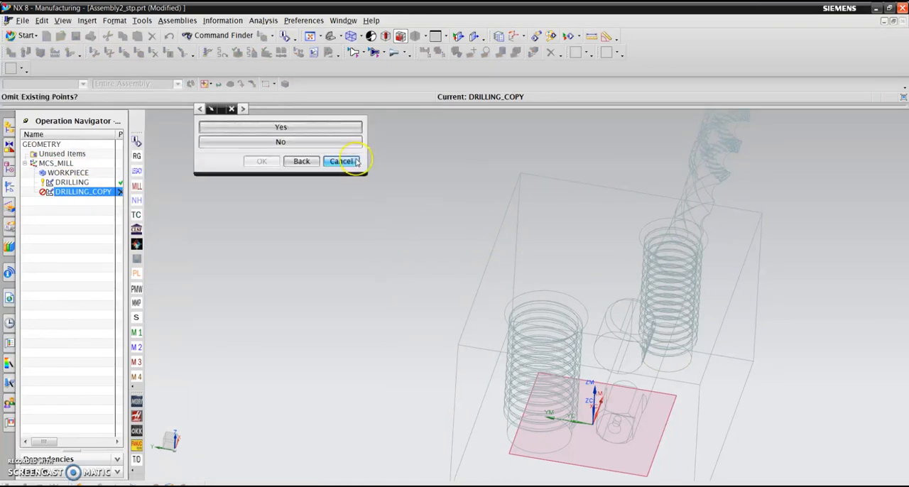
{"action": "left_click", "coordinate": [338, 142]}
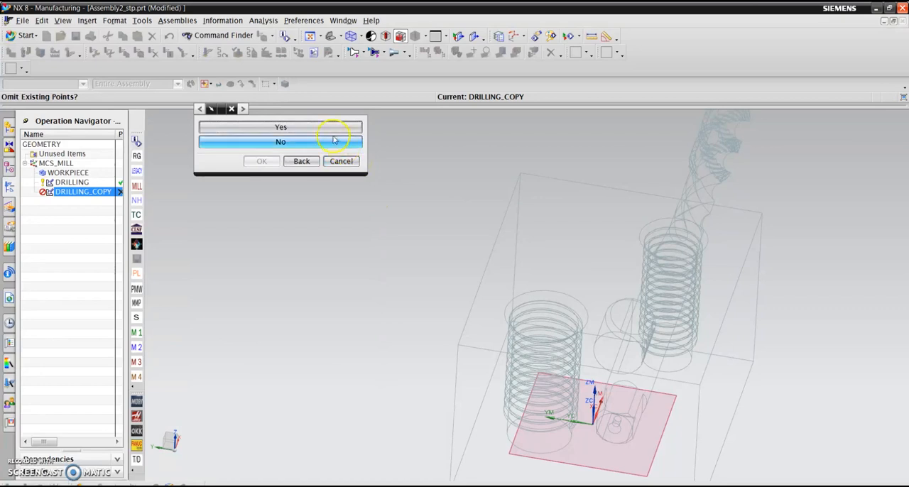
{"action": "left_click", "coordinate": [229, 128]}
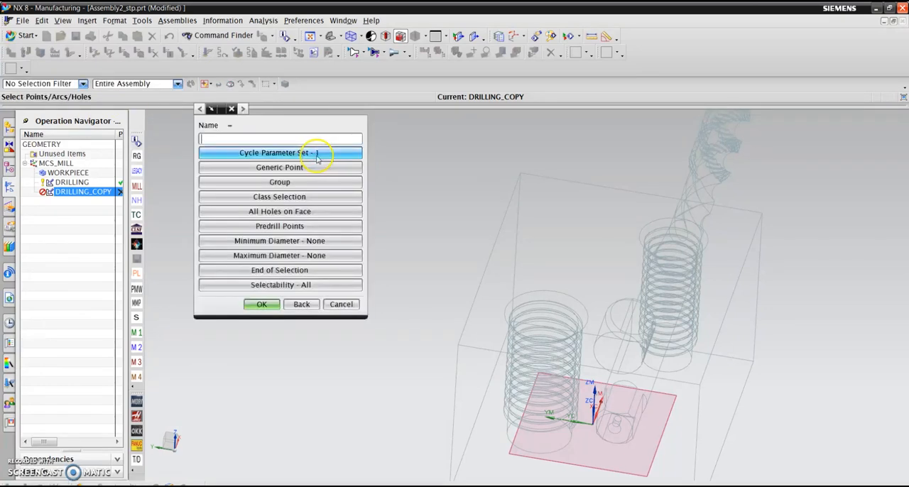
{"action": "left_click", "coordinate": [586, 304]}
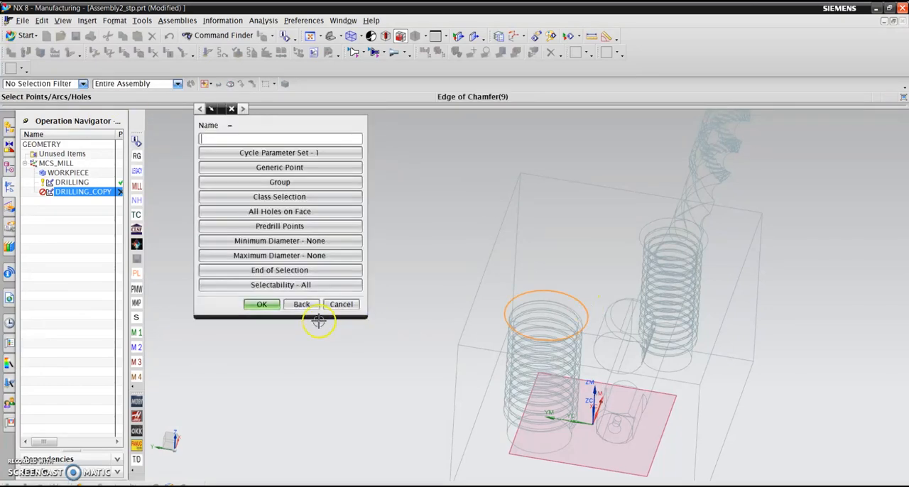
{"action": "left_click", "coordinate": [261, 304]}
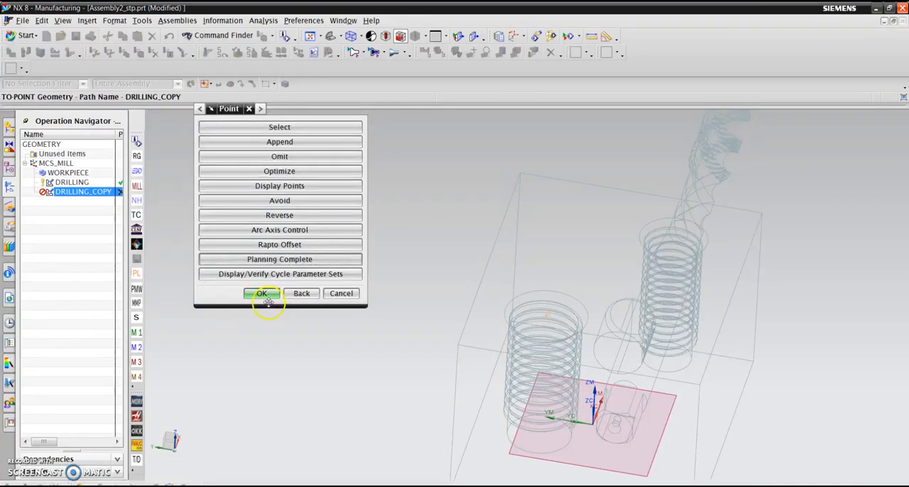
{"action": "left_click", "coordinate": [268, 301]}
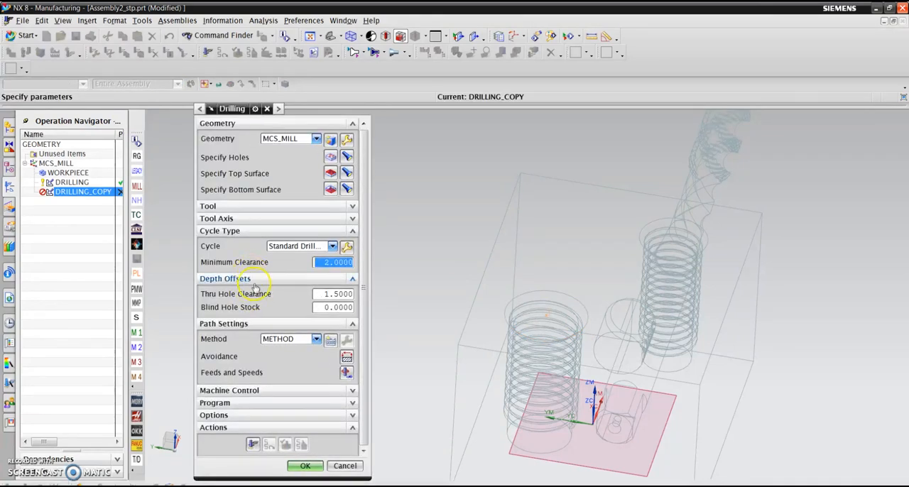
- Assign DRILLING_TOOL_1 as the tool of the DRILLING_COPY operation
{"action": "left_click", "coordinate": [350, 206]}
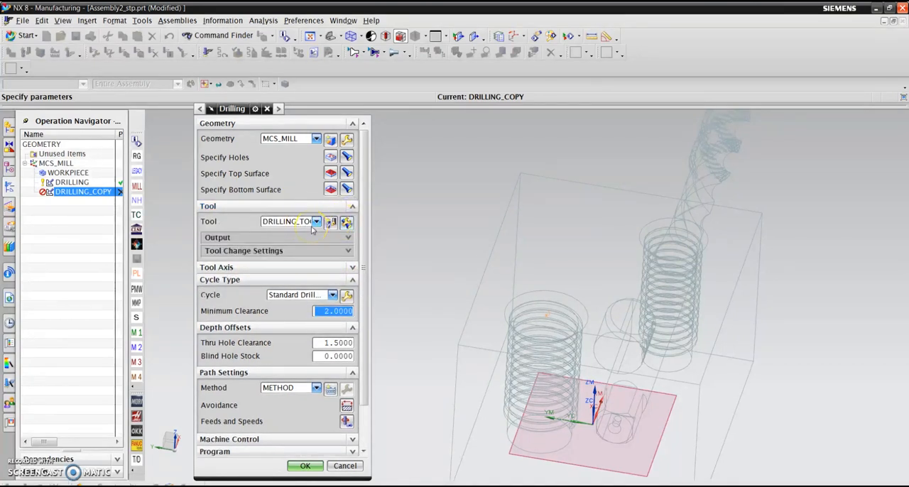
{"action": "left_click", "coordinate": [318, 223]}
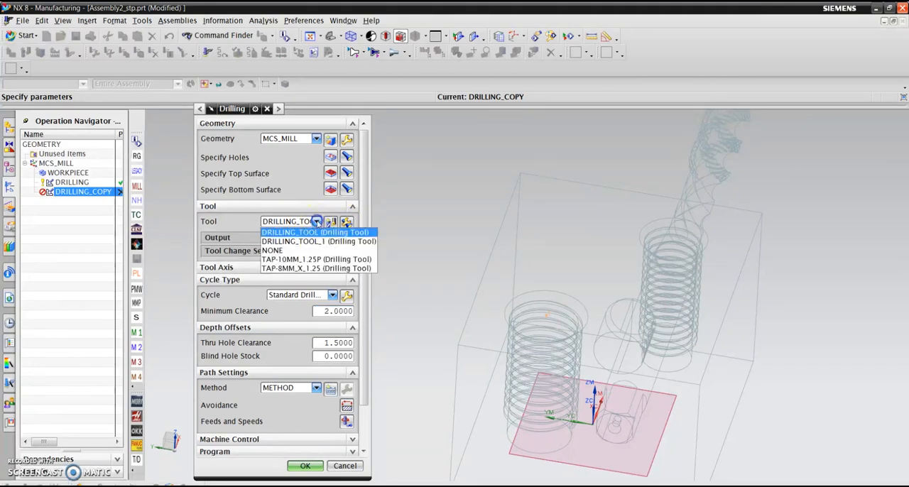
{"action": "left_click", "coordinate": [322, 242]}
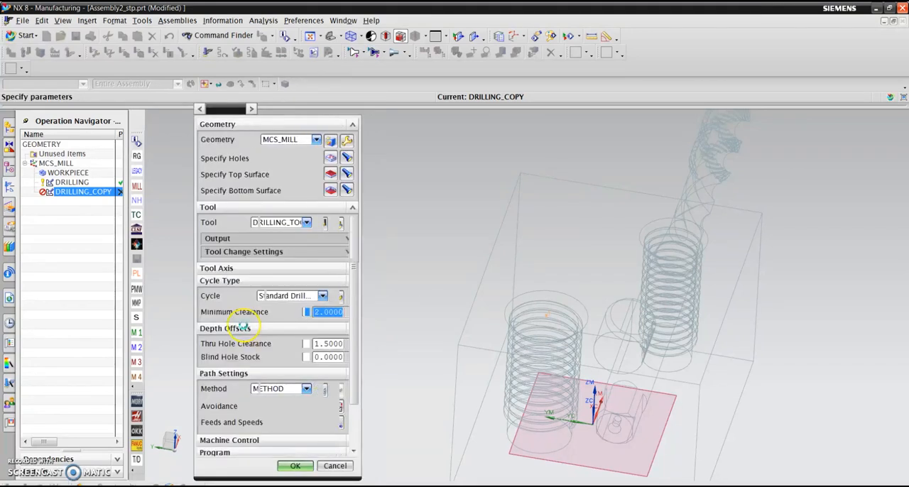
- Generate the tool path of the DRILLING_COPY operation and accept the operation
{"action": "scroll", "coordinate": [245, 334], "scroll_direction": "down", "scroll_amount": 3}
{"action": "left_click", "coordinate": [254, 444]}
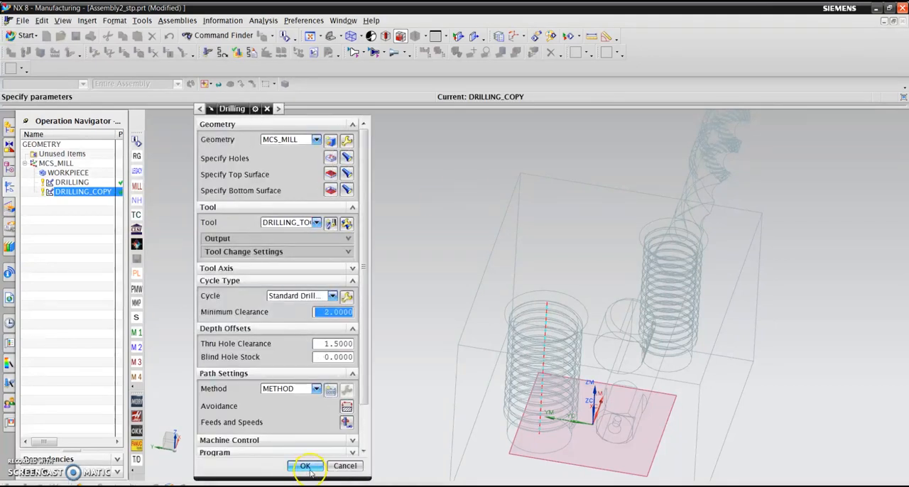
{"action": "left_click", "coordinate": [297, 466]}
- Review the tool paths of DRILLING and DRILLING_COPY in the Operation Navigator, then clear the selection
{"action": "left_click", "coordinate": [78, 182]}
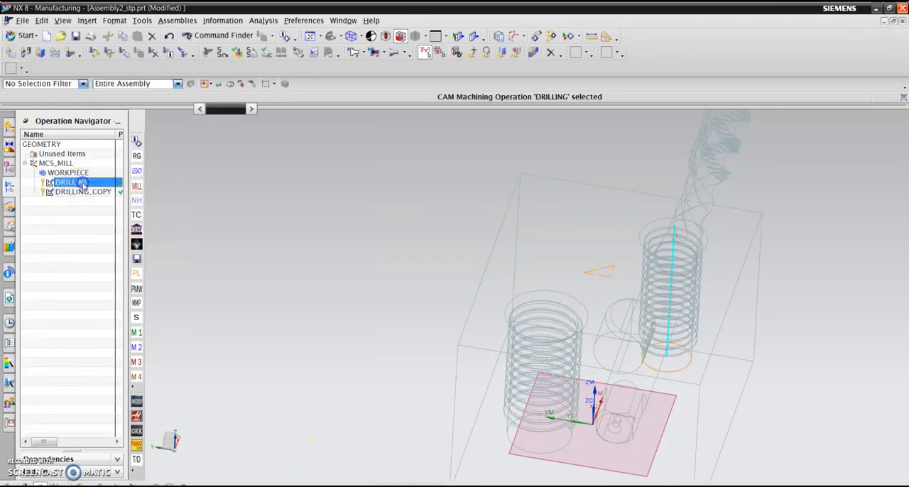
{"action": "left_click", "coordinate": [99, 187]}
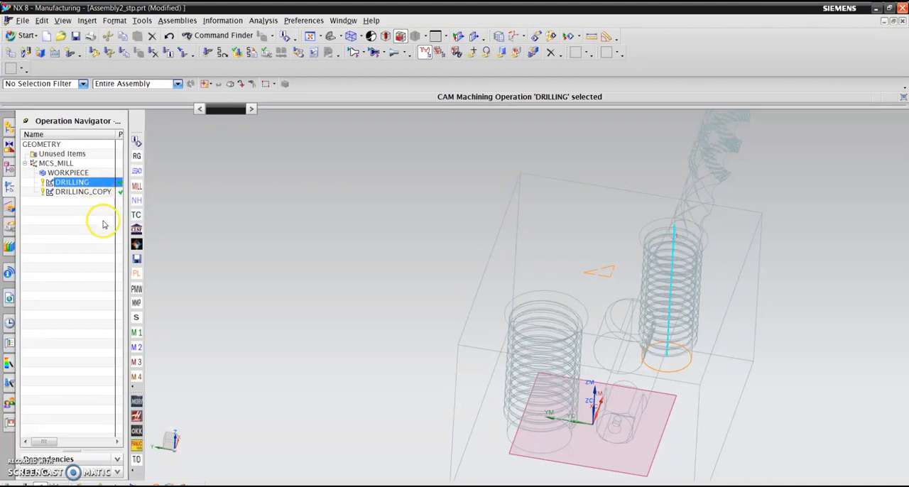
{"action": "left_click", "coordinate": [85, 192]}
{"action": "left_click", "coordinate": [105, 269]}
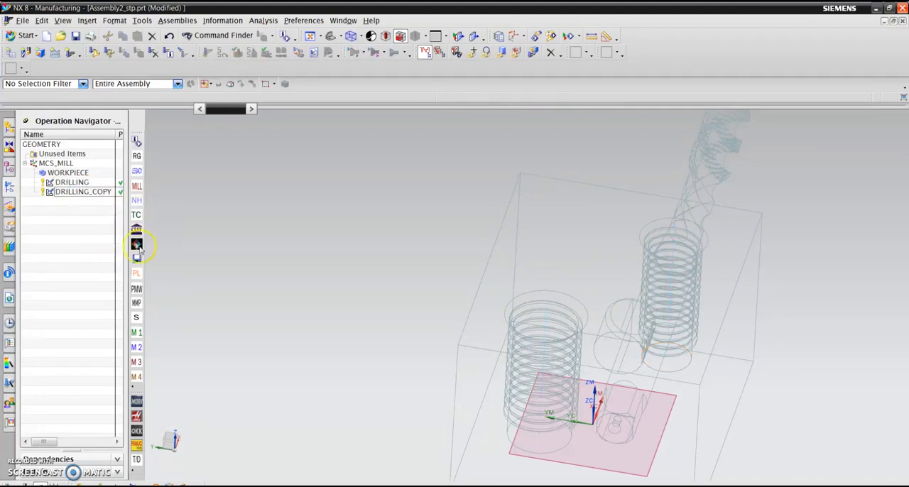
- Create a drill-type TAPPING operation under MCS_MILL that uses the TAP-8MM_X_1.25 tool
{"action": "left_click", "coordinate": [69, 54]}
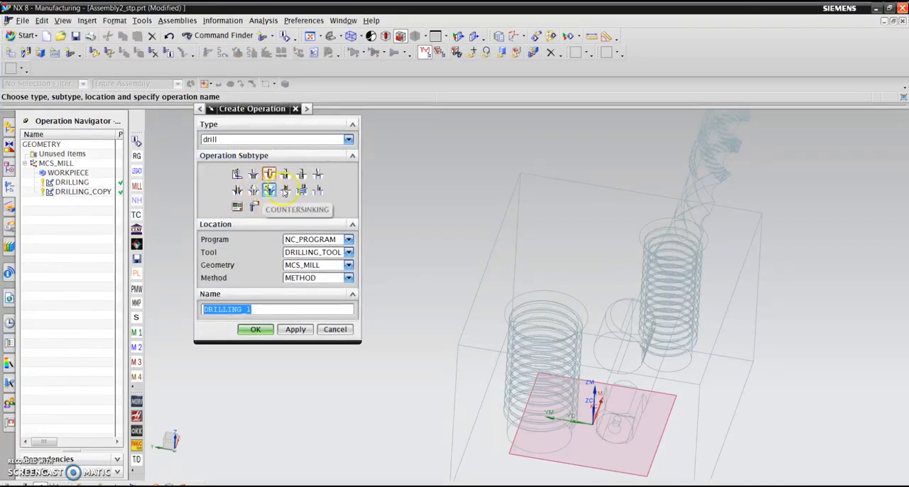
{"action": "left_click", "coordinate": [284, 190]}
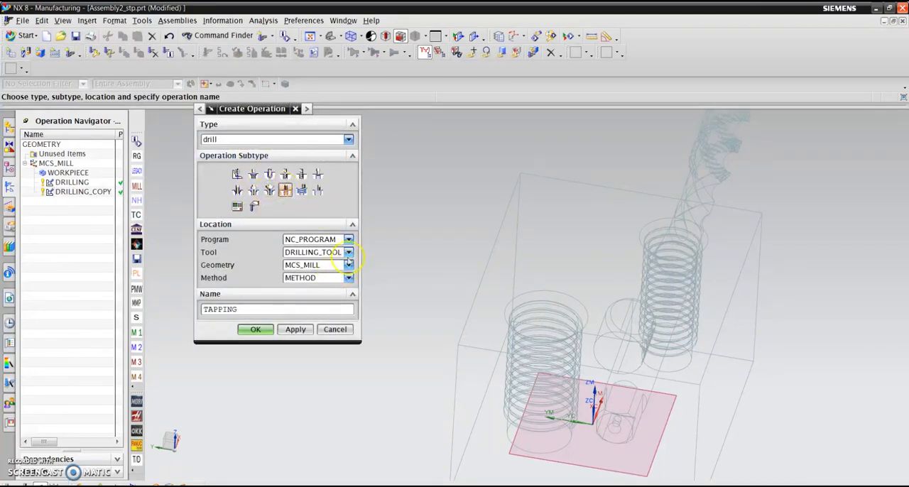
{"action": "left_click", "coordinate": [348, 252]}
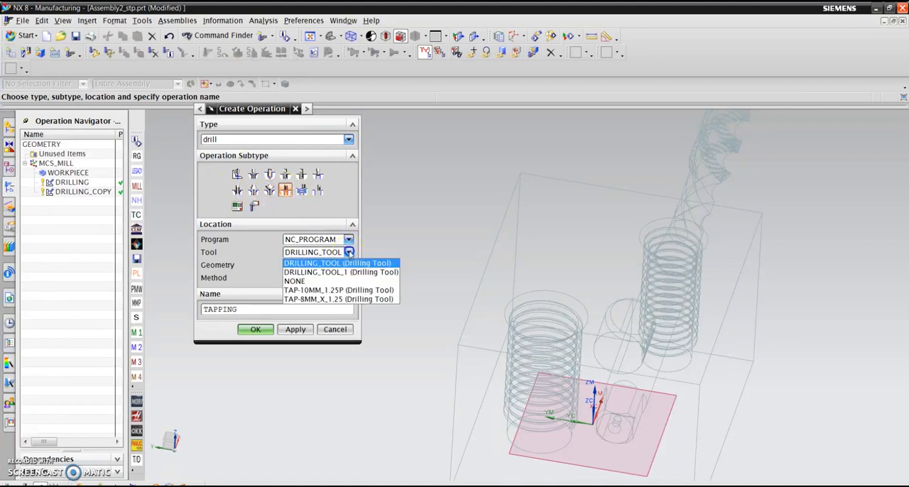
{"action": "left_click", "coordinate": [334, 299]}
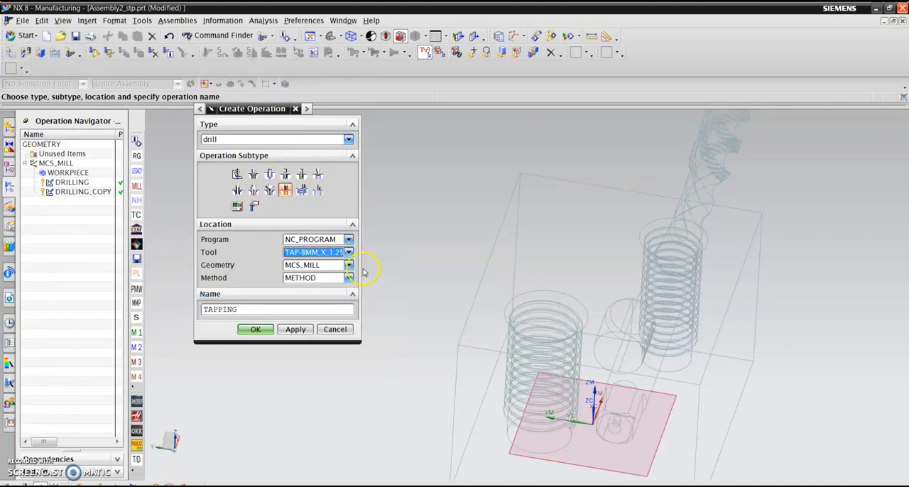
{"action": "left_click", "coordinate": [266, 332]}
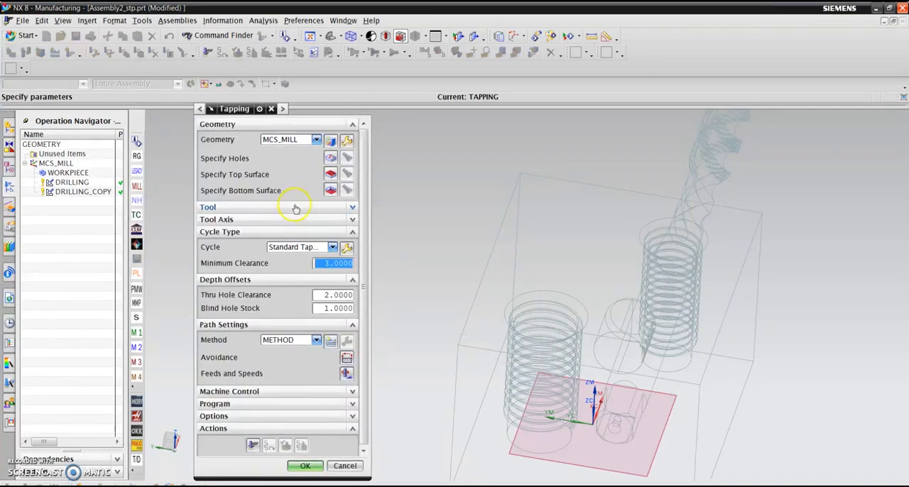
- Specify the smaller threaded hole as the TAPPING operation's hole, selected by its top chamfer edge
{"action": "left_click", "coordinate": [331, 158]}
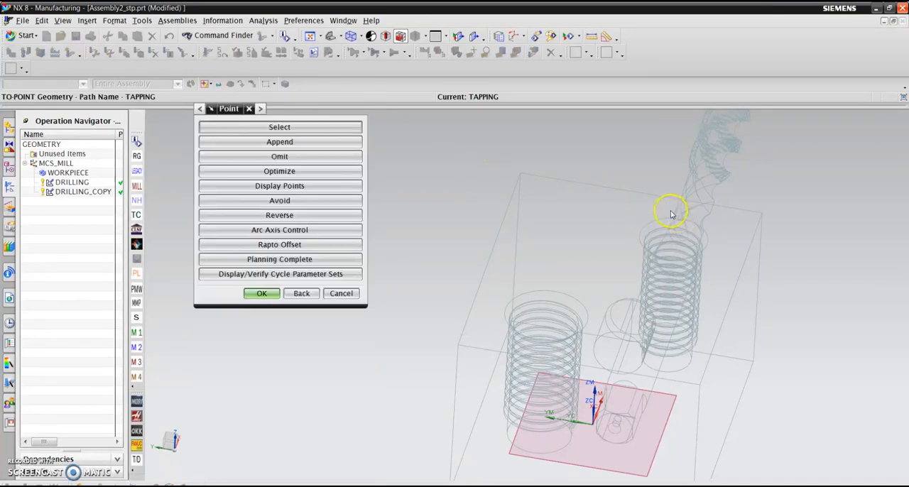
{"action": "left_click", "coordinate": [255, 126]}
{"action": "left_click", "coordinate": [655, 216]}
{"action": "left_click", "coordinate": [261, 304]}
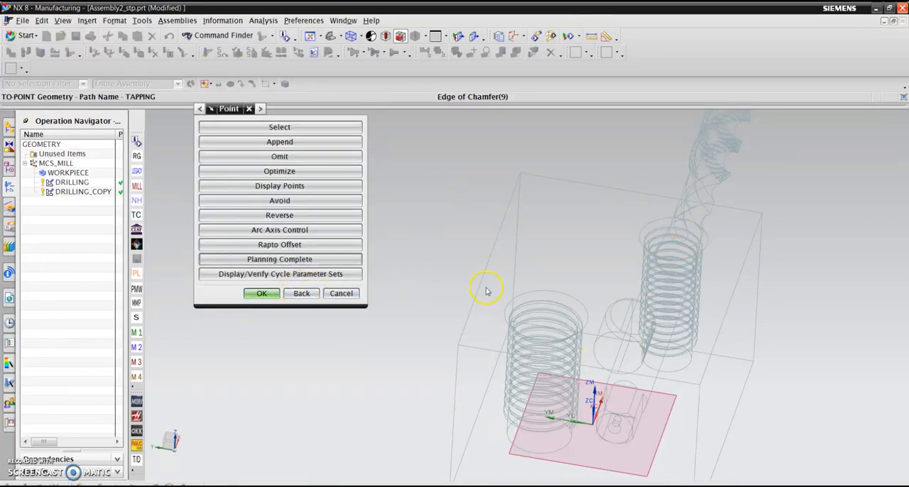
{"action": "scroll", "coordinate": [426, 279], "scroll_direction": "up", "scroll_amount": 2}
{"action": "scroll", "coordinate": [414, 276], "scroll_direction": "down", "scroll_amount": 5}
{"action": "scroll", "coordinate": [400, 283], "scroll_direction": "up", "scroll_amount": 3}
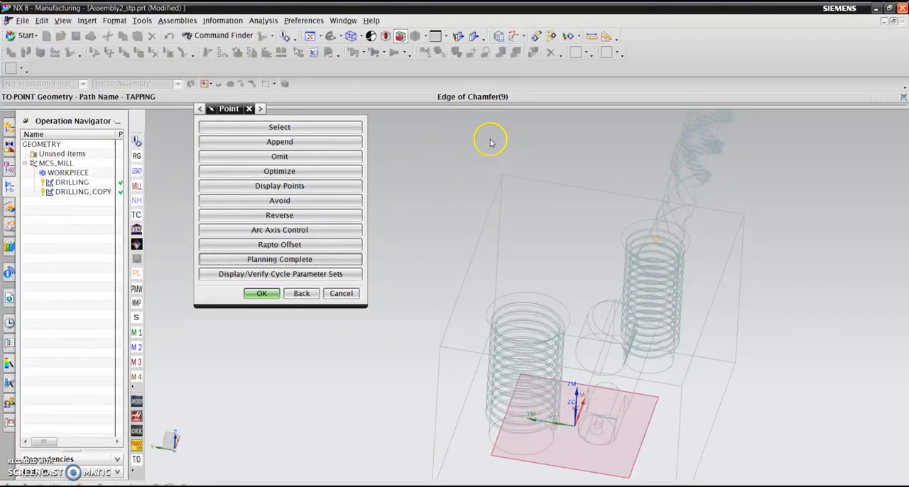
{"action": "scroll", "coordinate": [596, 191], "scroll_direction": "up", "scroll_amount": 3}
{"action": "scroll", "coordinate": [596, 192], "scroll_direction": "down", "scroll_amount": 3}
{"action": "scroll", "coordinate": [548, 196], "scroll_direction": "up", "scroll_amount": 1}
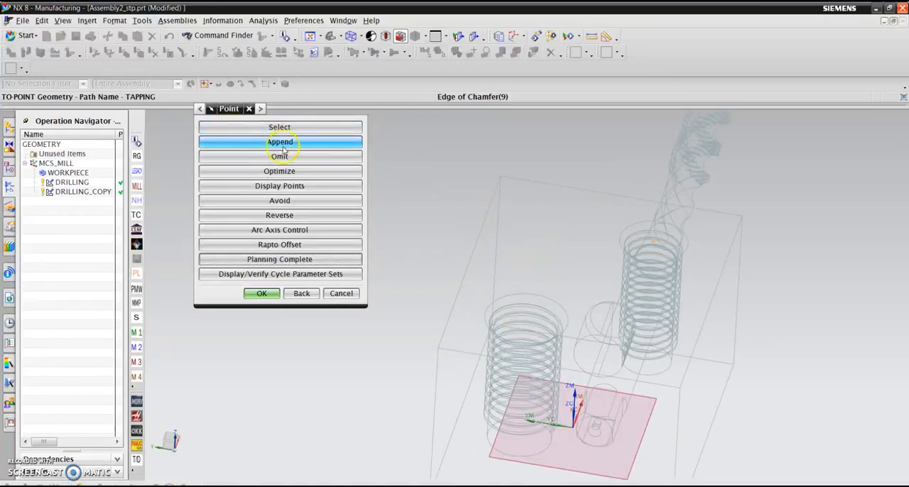
{"action": "left_click", "coordinate": [261, 293]}
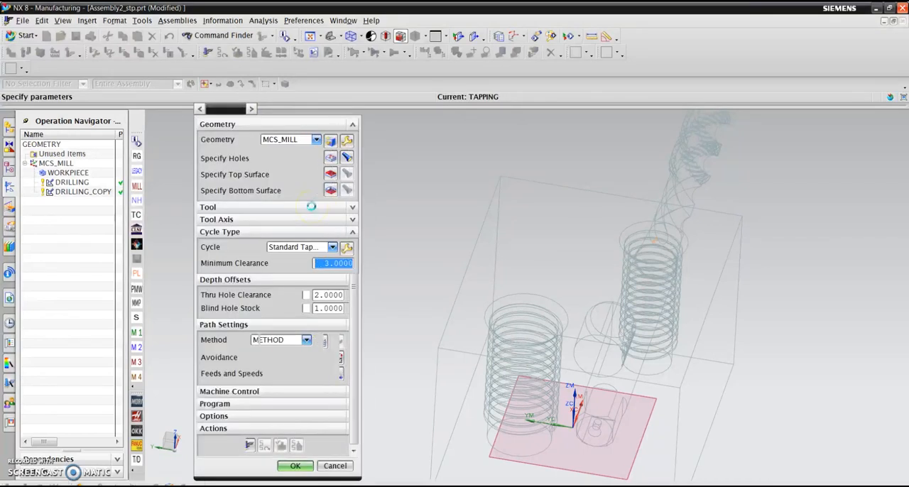
- Define the tapping top surface as a plane on the block's top face with a distance of 0.3
{"action": "left_click", "coordinate": [336, 175]}
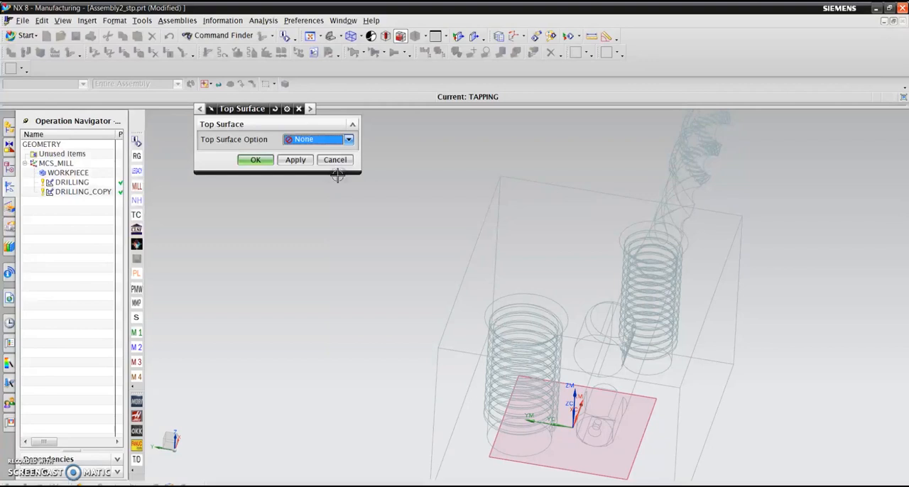
{"action": "left_click", "coordinate": [316, 139]}
{"action": "left_click", "coordinate": [309, 142]}
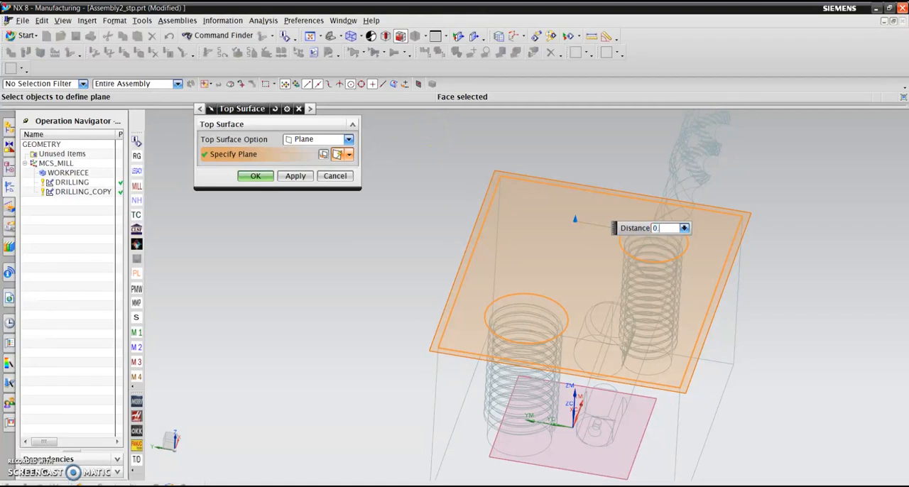
{"action": "left_click", "coordinate": [250, 176]}
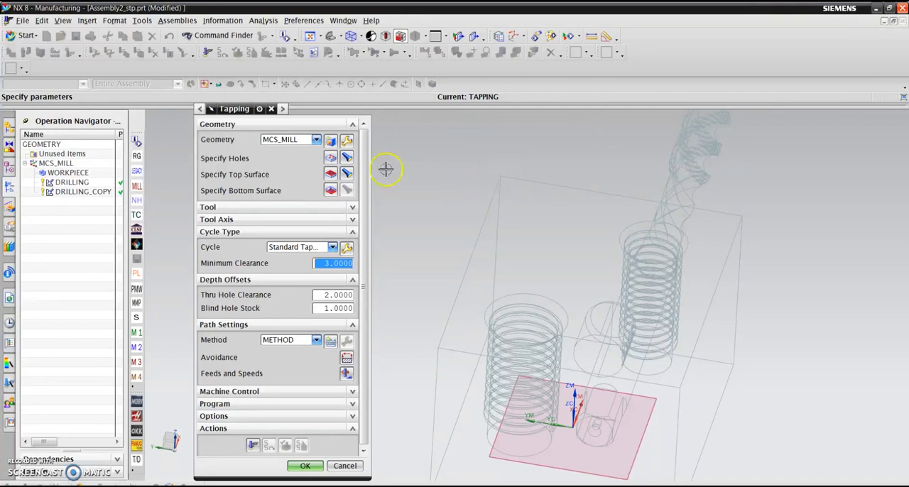
- Define the tapping bottom surface with the Face option, using the flat bottom face of the larger threaded hole
{"action": "left_click", "coordinate": [330, 189]}
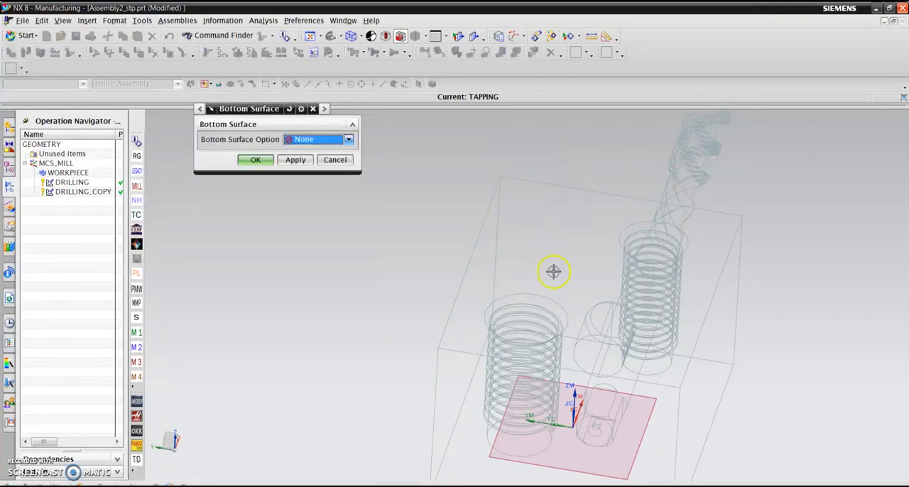
{"action": "scroll", "coordinate": [519, 389], "scroll_direction": "up", "scroll_amount": 1}
{"action": "scroll", "coordinate": [412, 203], "scroll_direction": "down", "scroll_amount": 1}
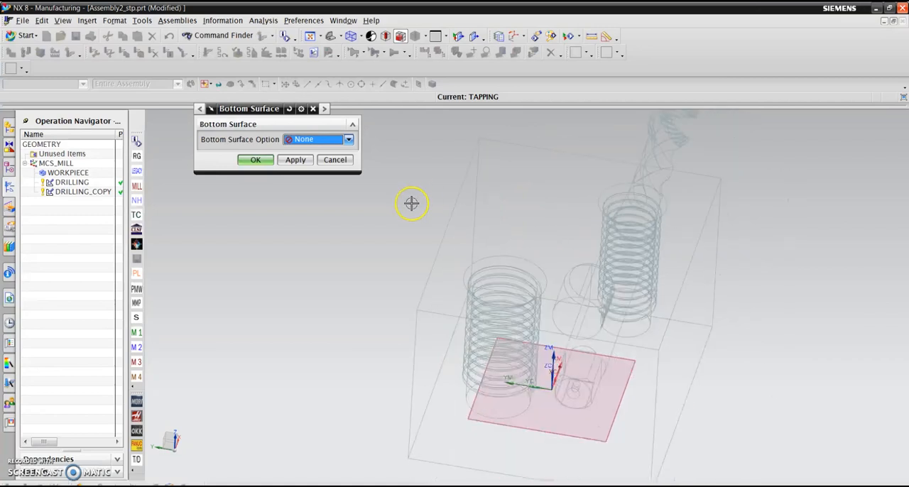
{"action": "left_click", "coordinate": [348, 139]}
{"action": "left_click", "coordinate": [329, 163]}
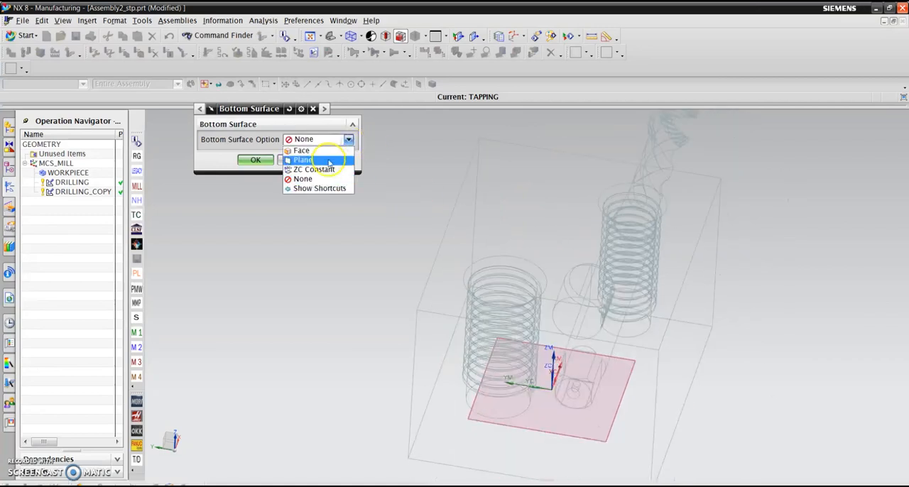
{"action": "left_click", "coordinate": [325, 152]}
{"action": "middle_click_drag", "start_coordinate": [624, 332], "coordinate": [519, 312]}
{"action": "left_click", "coordinate": [519, 301]}
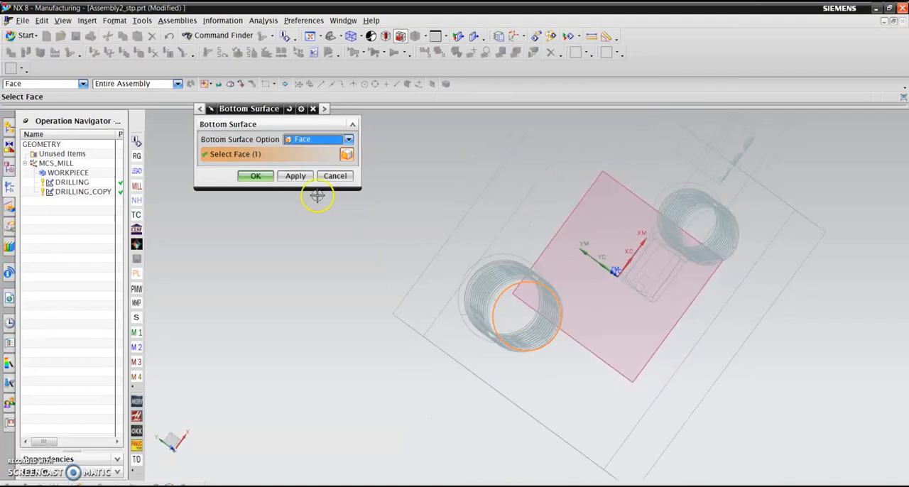
{"action": "left_click", "coordinate": [255, 176]}
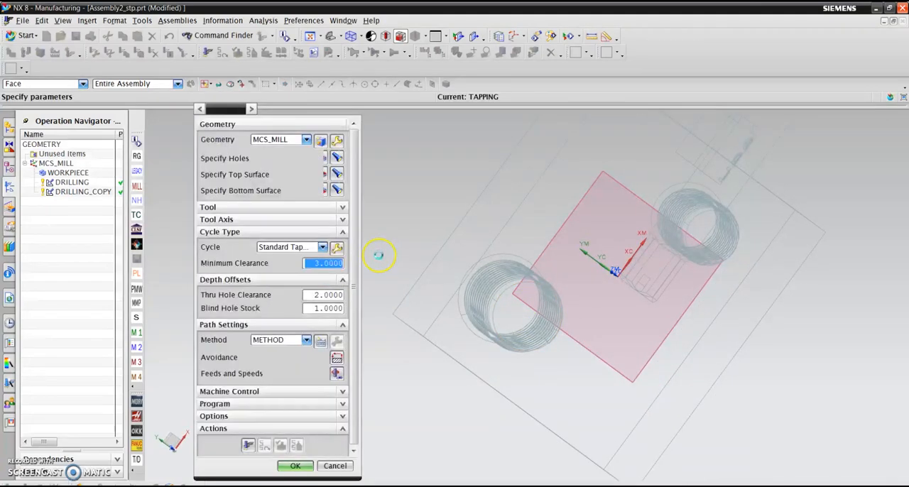
- Set the tapping surface speed to 40 and the feed per tooth to 0.02, and calculate the feeds and speeds
{"action": "middle_click_drag", "start_coordinate": [408, 260], "coordinate": [505, 189]}
{"action": "scroll", "coordinate": [505, 188], "scroll_direction": "down", "scroll_amount": 4}
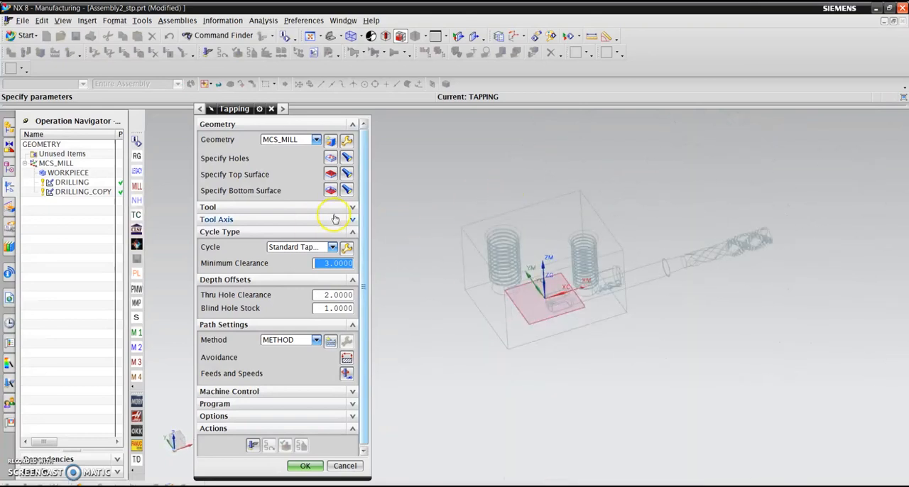
{"action": "left_click", "coordinate": [351, 207]}
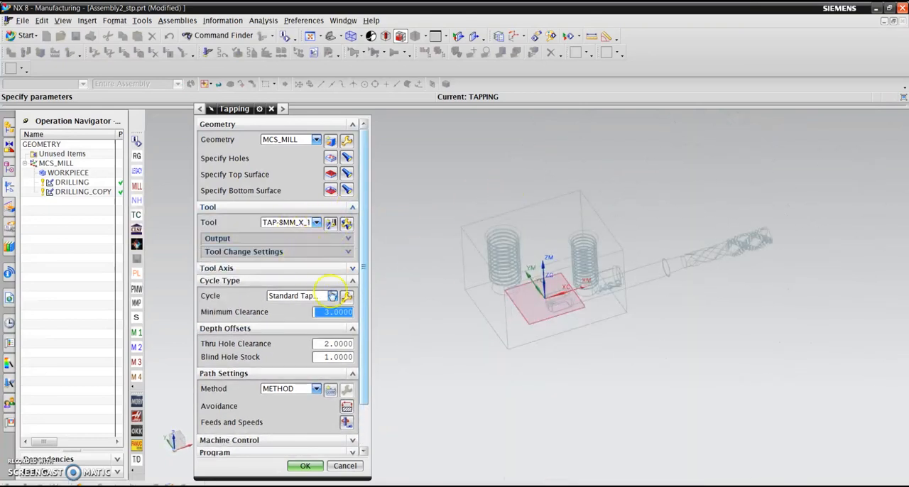
{"action": "scroll", "coordinate": [298, 363], "scroll_direction": "down", "scroll_amount": 2}
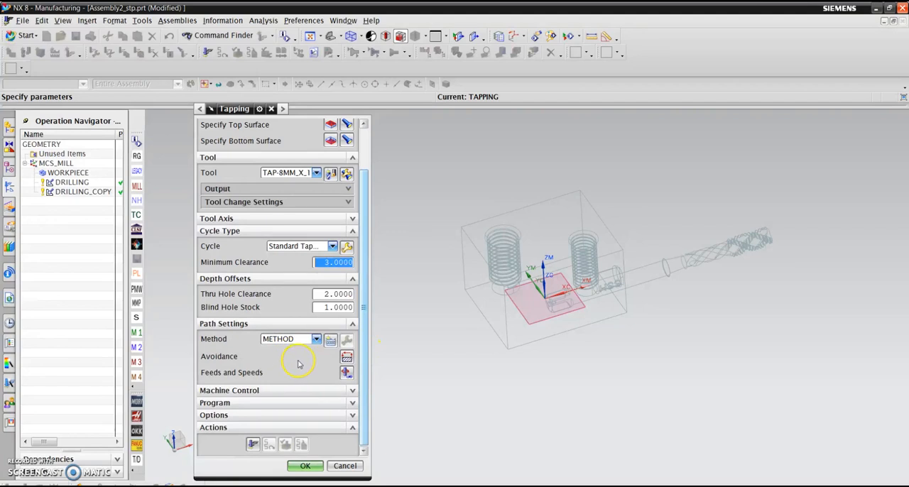
{"action": "left_click", "coordinate": [347, 372]}
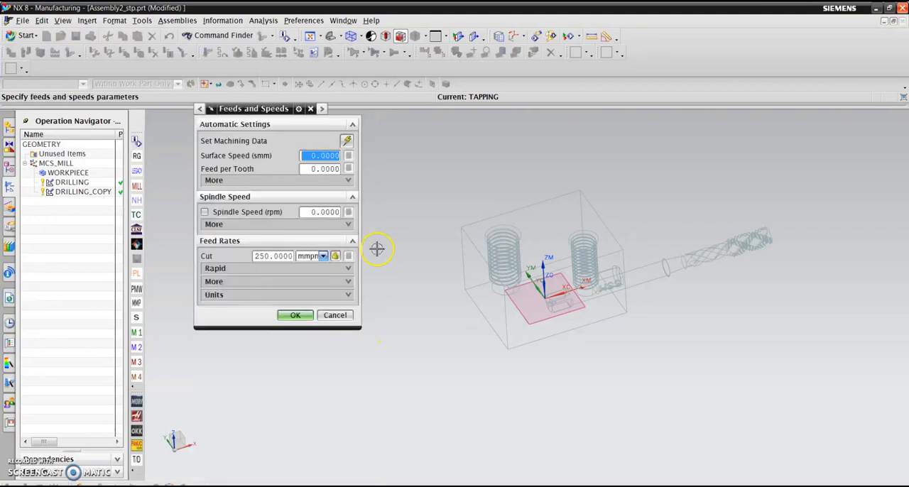
{"action": "left_click", "coordinate": [311, 157]}
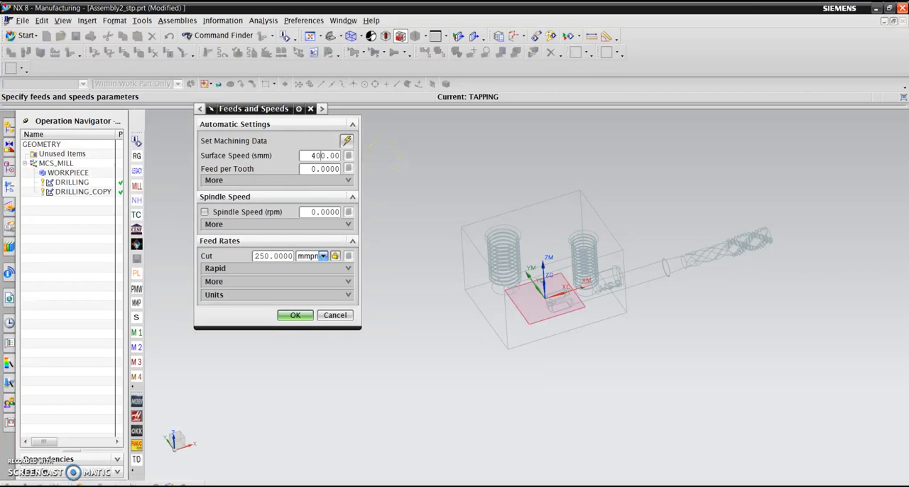
{"action": "key", "text": "shift+End"}
{"action": "type", "text": "."}
{"action": "key", "text": "Tab"}
{"action": "left_click", "coordinate": [349, 168]}
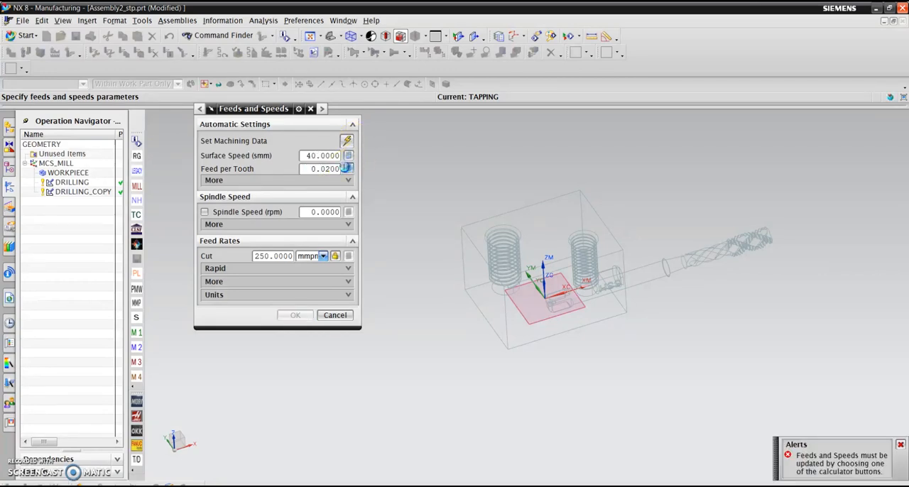
{"action": "left_click", "coordinate": [297, 315]}
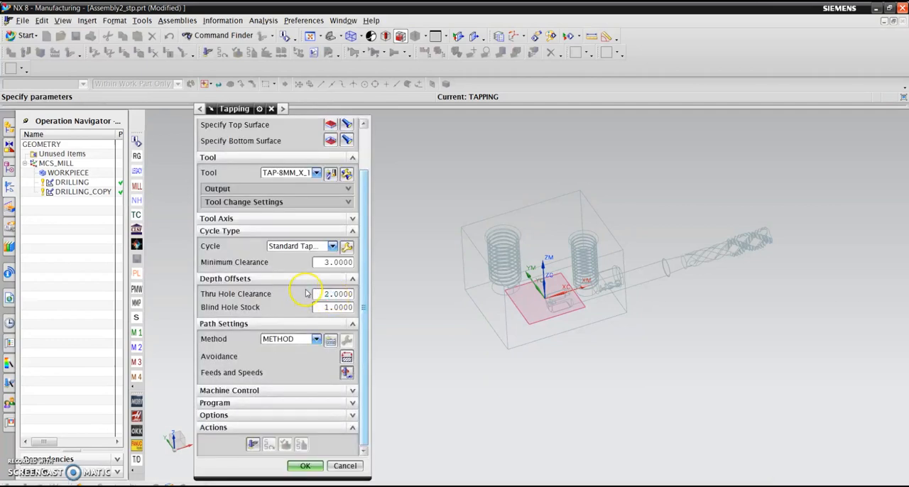
- Generate the TAPPING tool path and examine it at the smaller threaded hole
{"action": "left_click", "coordinate": [253, 443]}
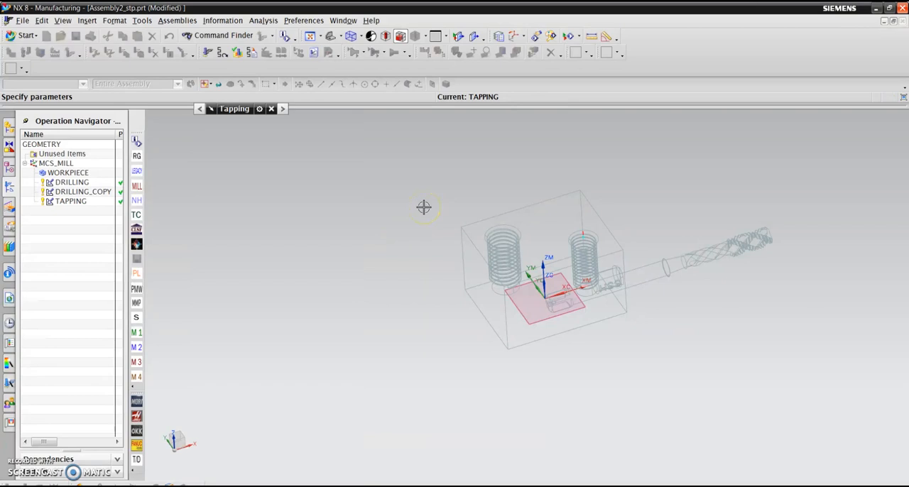
{"action": "scroll", "coordinate": [587, 336], "scroll_direction": "up", "scroll_amount": 2}
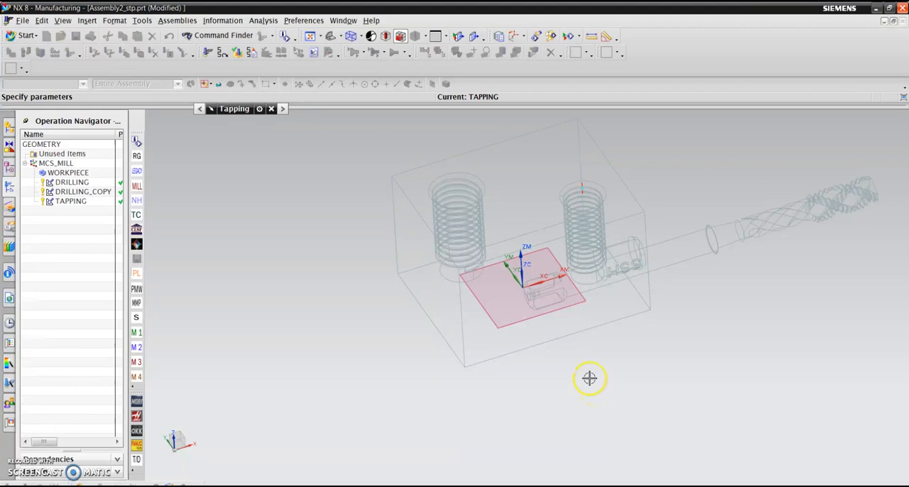
{"action": "left_click", "coordinate": [82, 201]}
{"action": "scroll", "coordinate": [577, 184], "scroll_direction": "up", "scroll_amount": 4}
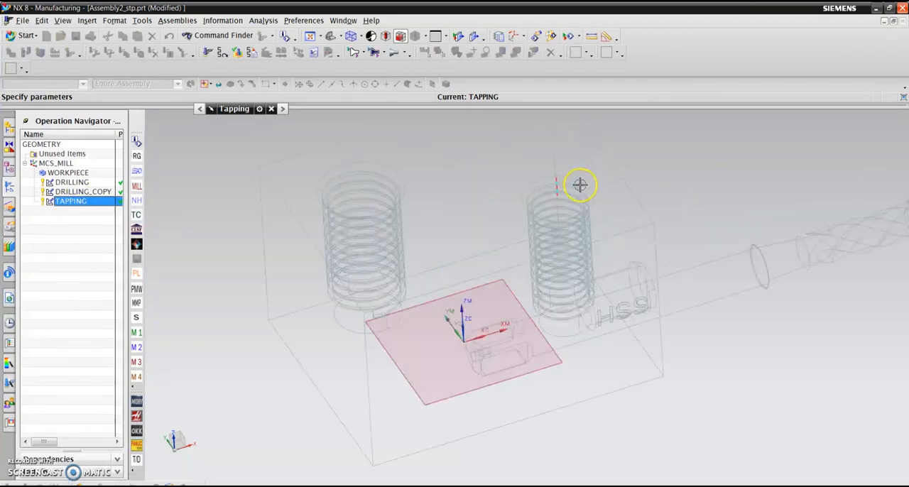
{"action": "scroll", "coordinate": [586, 277], "scroll_direction": "down", "scroll_amount": 2}
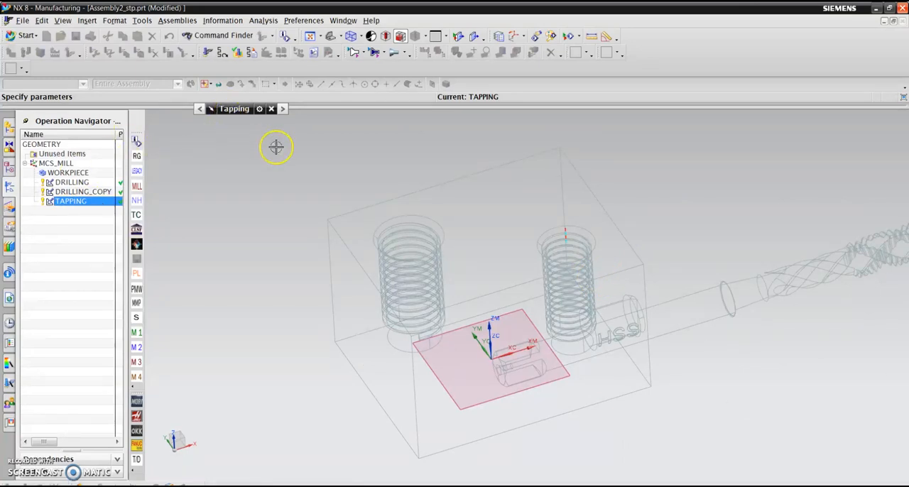
- Review the top surface definition of the TAPPING operation and keep it
{"action": "left_click", "coordinate": [245, 112]}
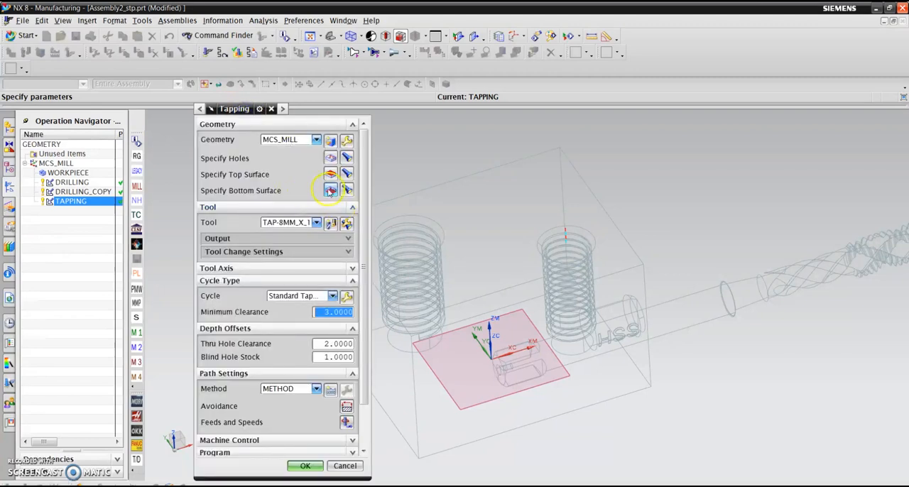
{"action": "left_click", "coordinate": [330, 174]}
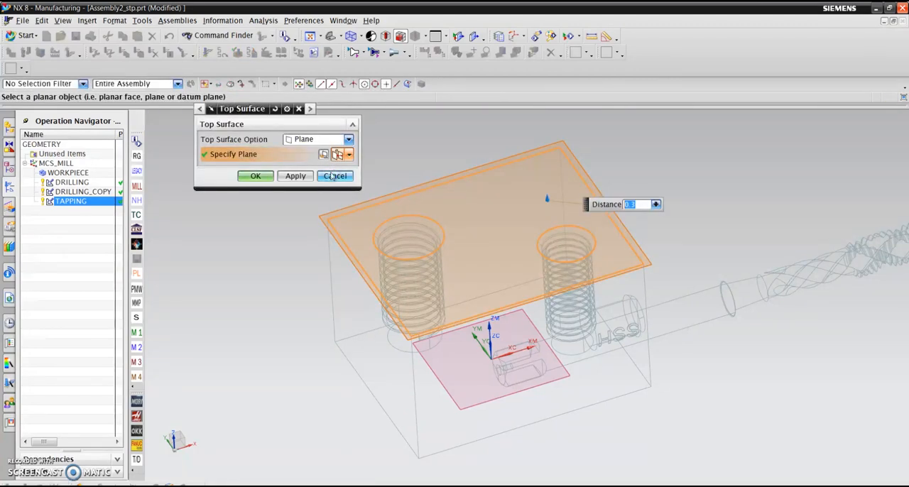
{"action": "left_click", "coordinate": [255, 176]}
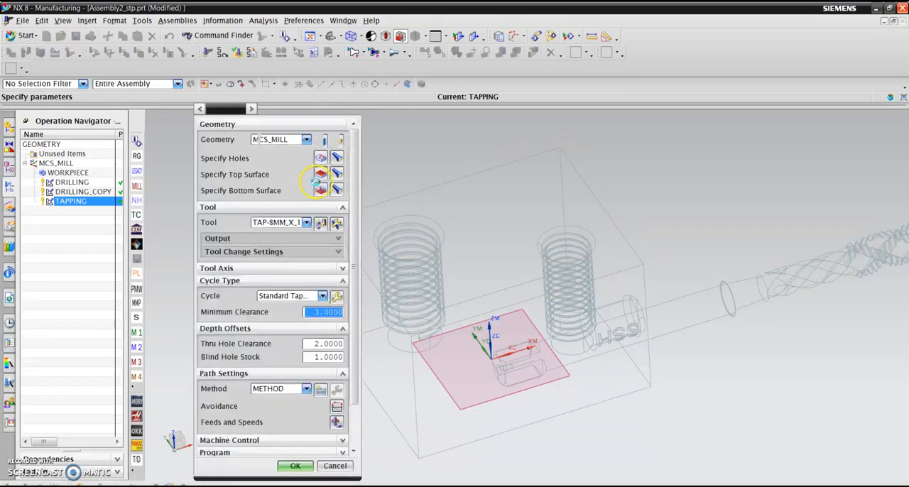
- Redefine the tapping bottom surface with the Plane option on the smaller threaded hole's bottom face, with a distance of 3.0
{"action": "left_click", "coordinate": [330, 190]}
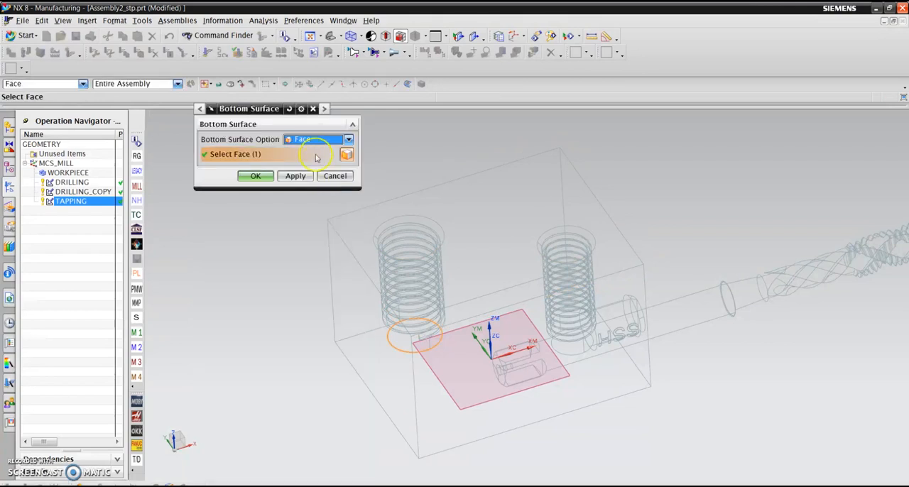
{"action": "left_click", "coordinate": [316, 140]}
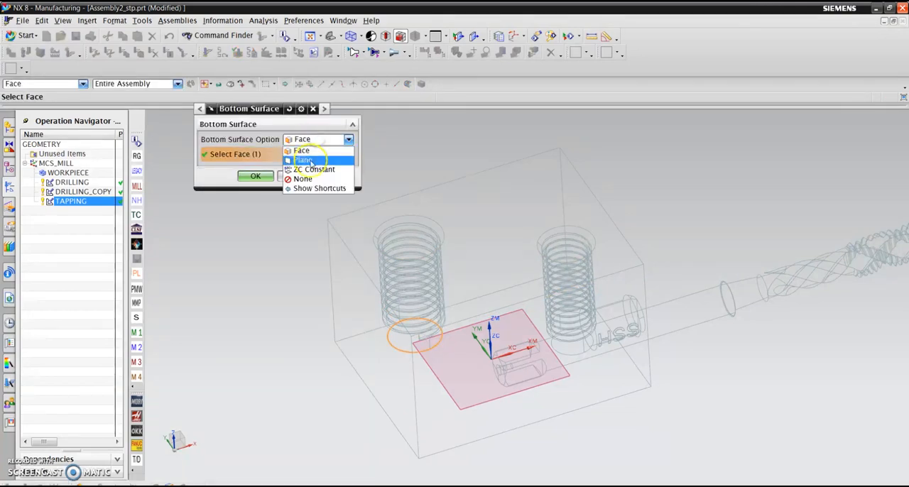
{"action": "left_click", "coordinate": [309, 163]}
{"action": "middle_click_drag", "start_coordinate": [694, 229], "coordinate": [544, 282]}
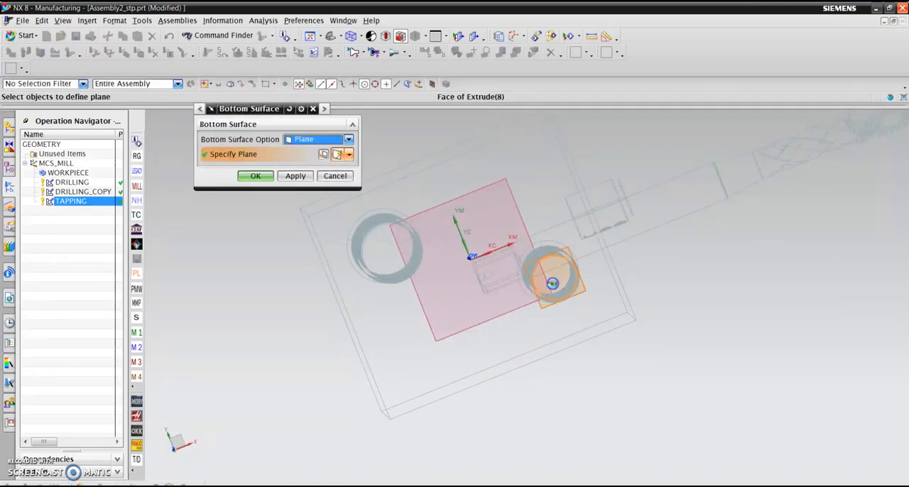
{"action": "left_click", "coordinate": [544, 282]}
{"action": "middle_click_drag", "start_coordinate": [316, 229], "coordinate": [656, 278]}
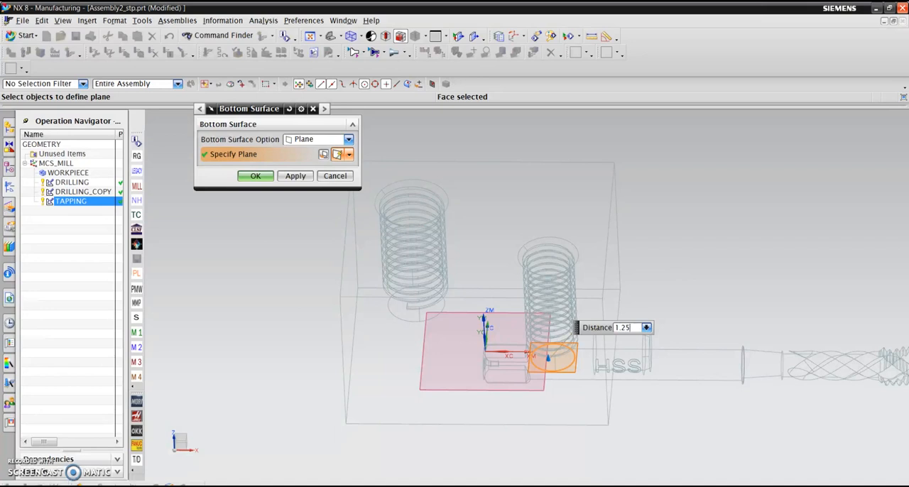
{"action": "key", "text": "BackSpace"}
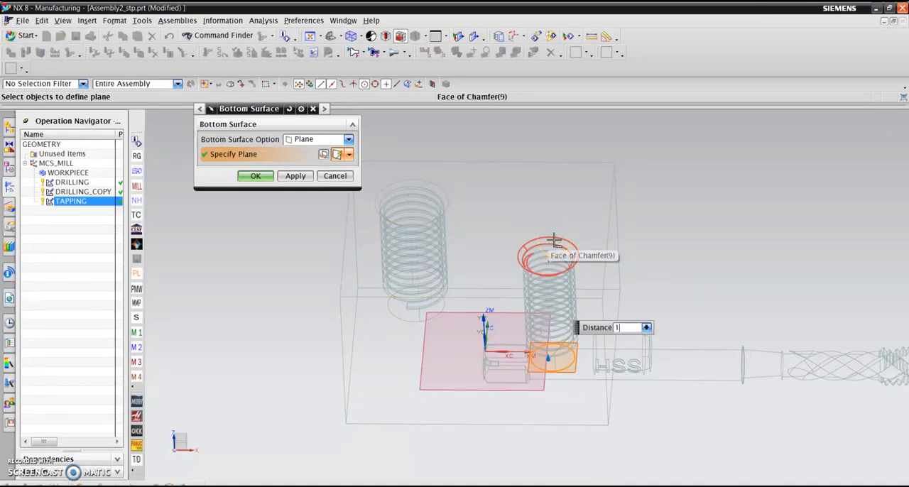
{"action": "left_click", "coordinate": [543, 254]}
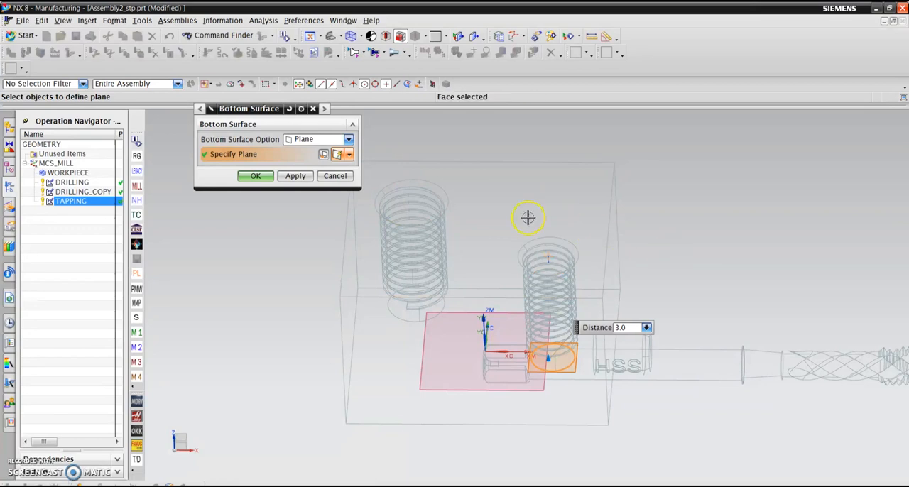
{"action": "left_click", "coordinate": [255, 177]}
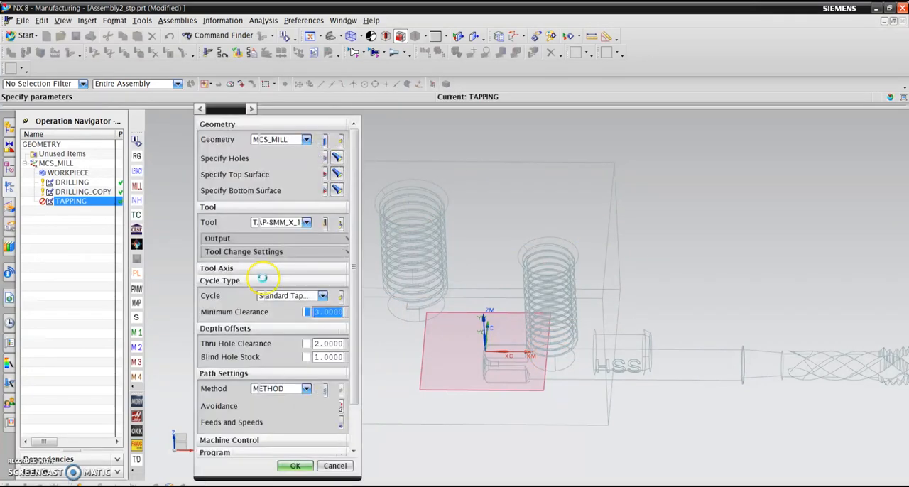
- Regenerate the TAPPING tool path, examine it at the smaller threaded hole and accept the operation
{"action": "left_click", "coordinate": [253, 443]}
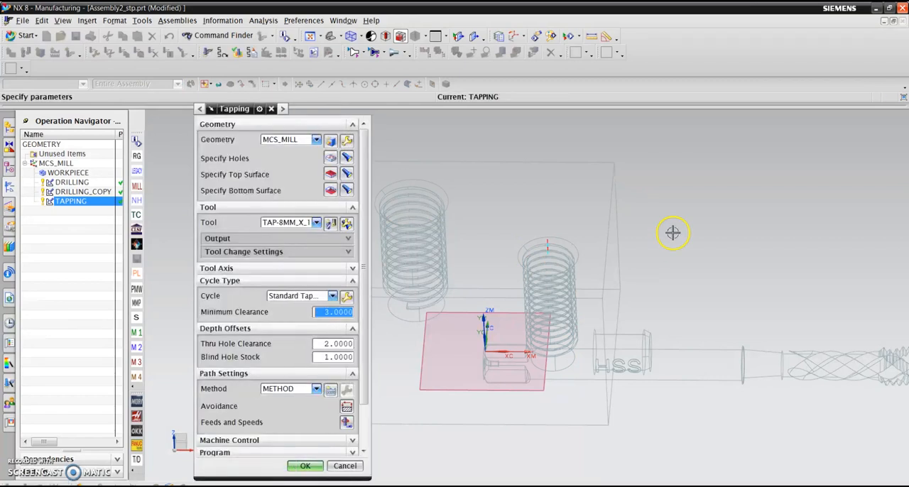
{"action": "scroll", "coordinate": [514, 263], "scroll_direction": "down", "scroll_amount": 4}
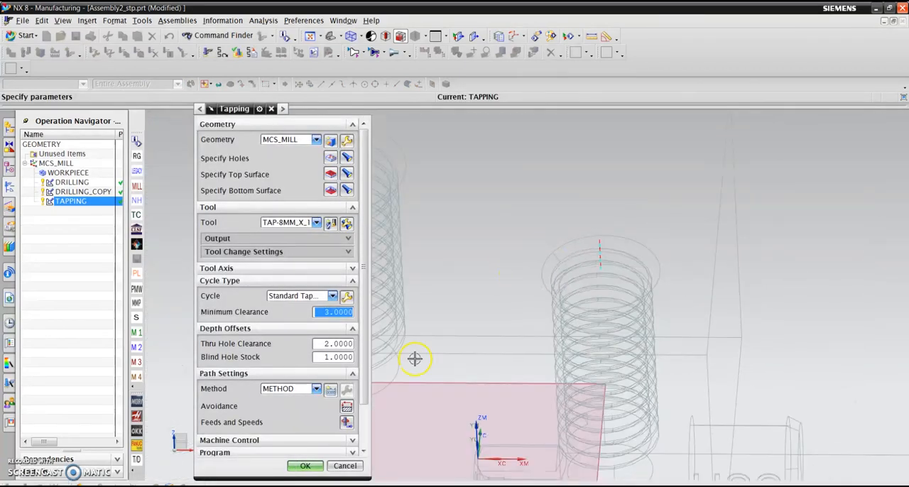
{"action": "left_click", "coordinate": [304, 465]}
{"action": "scroll", "coordinate": [371, 334], "scroll_direction": "up", "scroll_amount": 5}
{"action": "middle_click_drag", "start_coordinate": [296, 268], "coordinate": [359, 288]}
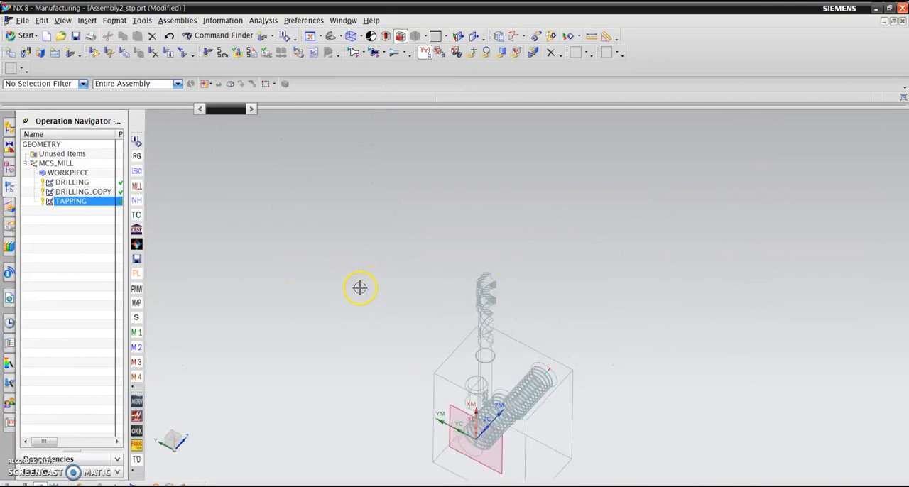
- Move the DRILLING, DRILLING_COPY and TAPPING operations under WORKPIECE in the geometry structure
{"action": "left_click", "coordinate": [72, 163]}
{"action": "left_click", "coordinate": [77, 182]}
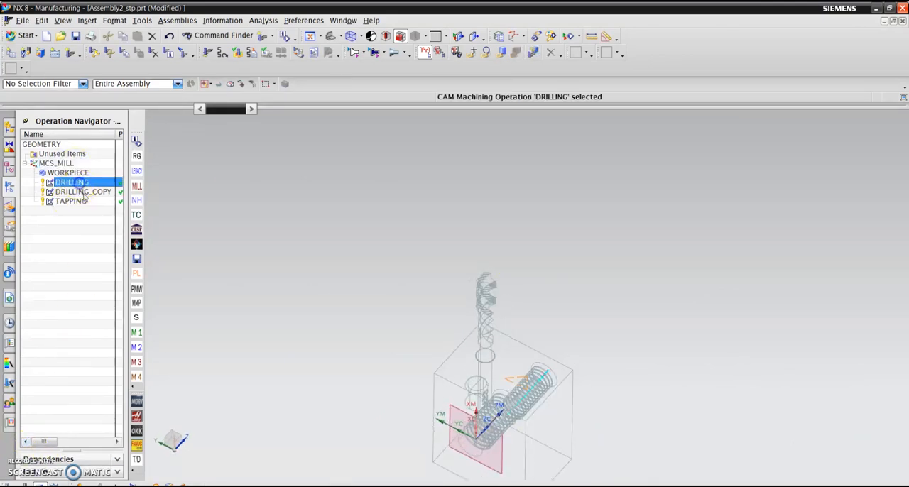
{"action": "left_click", "coordinate": [83, 203], "text": "shift"}
{"action": "left_click_drag", "start_coordinate": [86, 194], "coordinate": [83, 173]}
{"action": "left_click", "coordinate": [67, 332]}
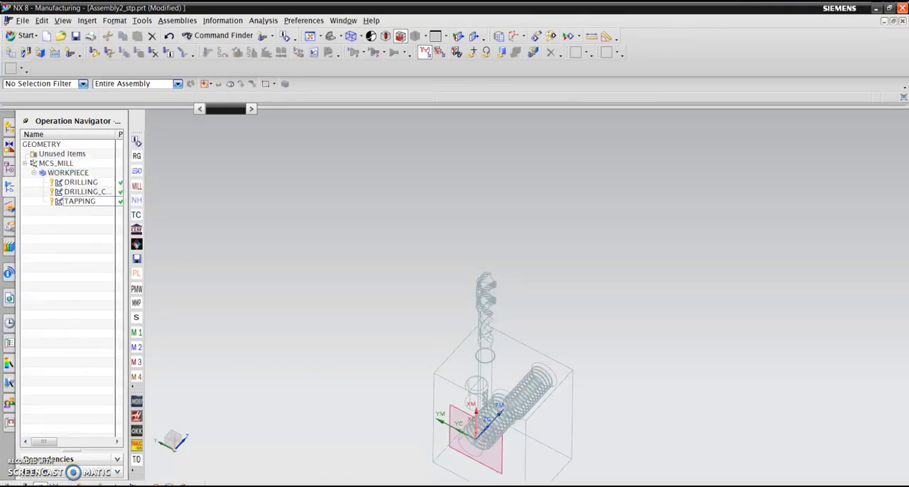
- Show the operations by program order and move DRILLING, DRILLING_COPY and TAPPING into the PROGRAM group
{"action": "left_click", "coordinate": [10, 484]}
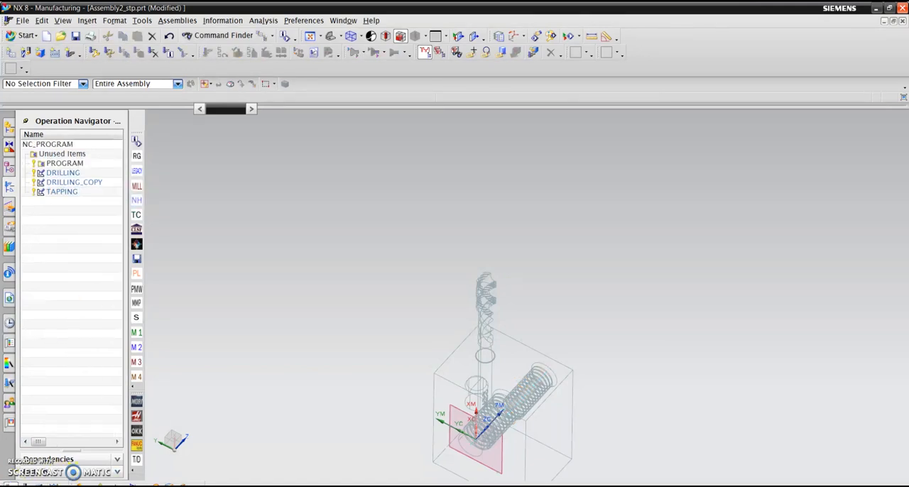
{"action": "left_click", "coordinate": [65, 173]}
{"action": "left_click", "coordinate": [72, 193], "text": "shift"}
{"action": "left_click_drag", "start_coordinate": [72, 192], "coordinate": [90, 166]}
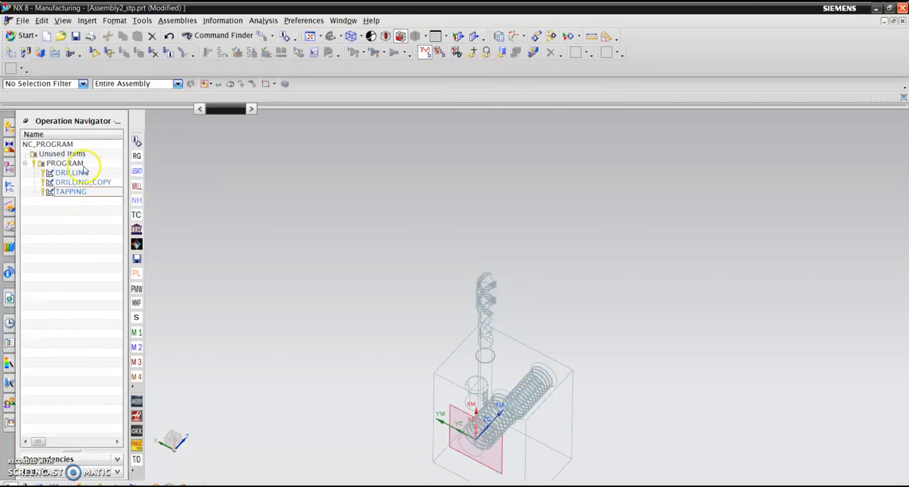
- Open tool path verification for the whole PROGRAM group in 3D Dynamic mode and display the model shaded
{"action": "left_click", "coordinate": [236, 54]}
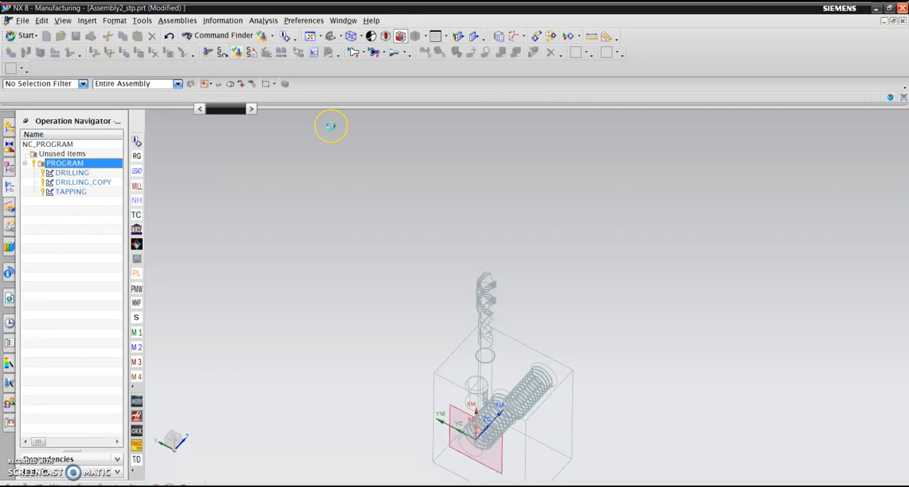
{"action": "middle_click_drag", "start_coordinate": [657, 231], "coordinate": [464, 362]}
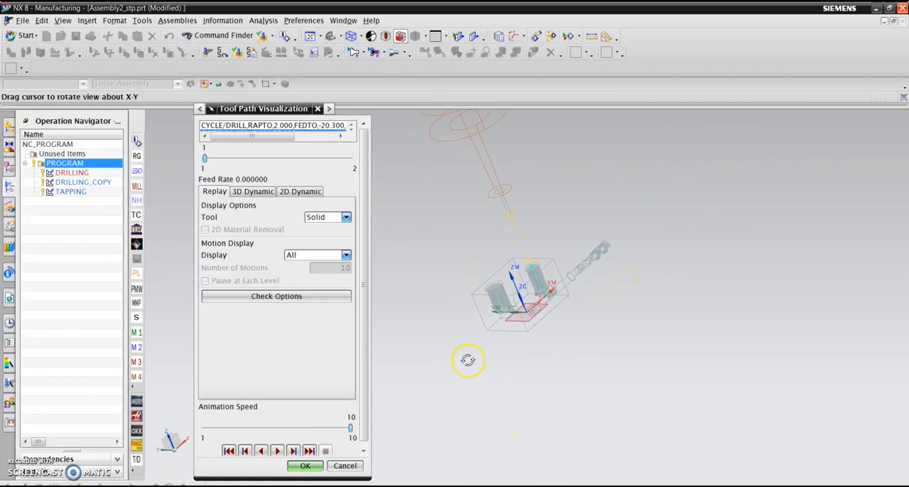
{"action": "scroll", "coordinate": [495, 272], "scroll_direction": "up", "scroll_amount": 6}
{"action": "scroll", "coordinate": [765, 276], "scroll_direction": "down", "scroll_amount": 2}
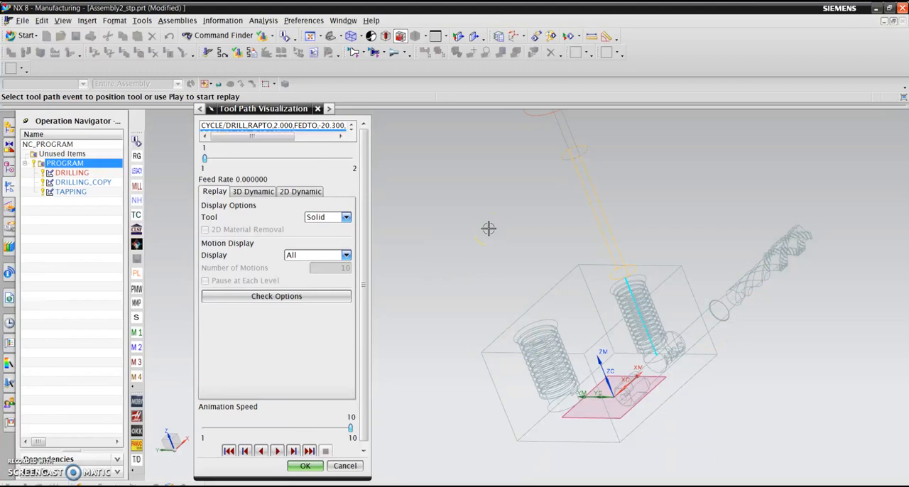
{"action": "left_click", "coordinate": [250, 191]}
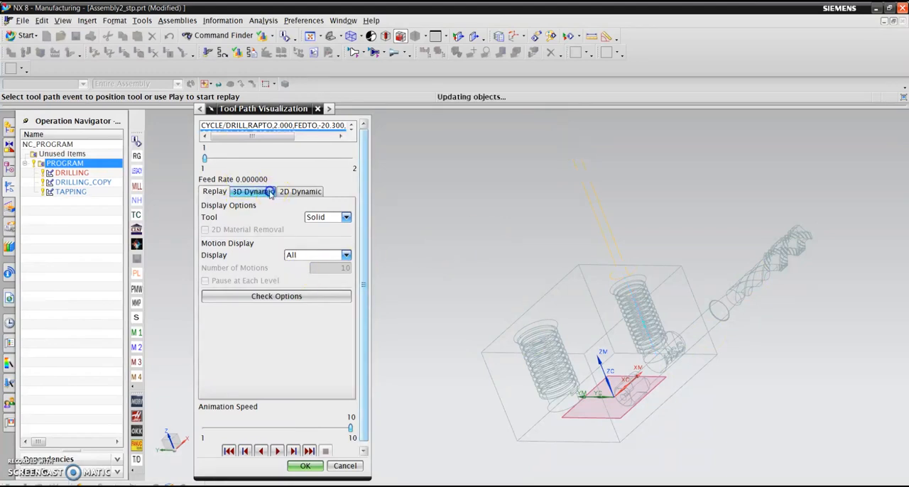
{"action": "left_click", "coordinate": [351, 36]}
{"action": "left_click", "coordinate": [355, 72]}
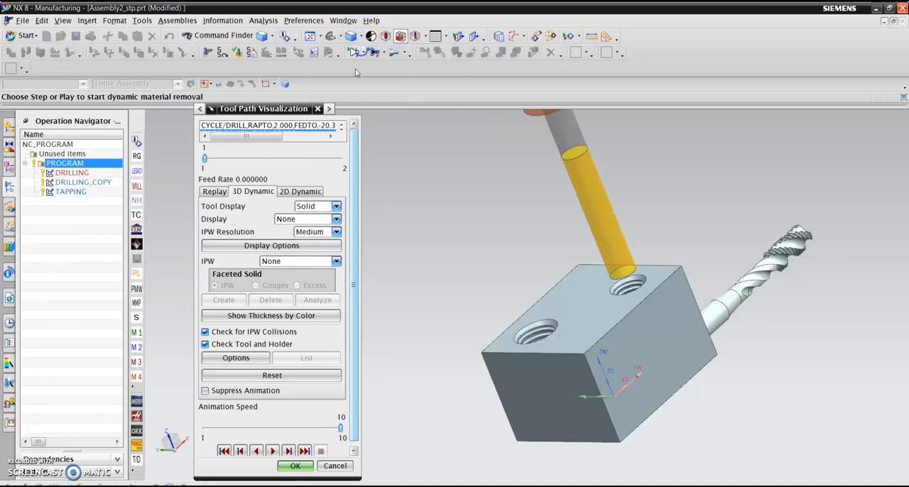
- Play the 2D Dynamic material removal simulation for the drilling and tapping operations, then close the visualization
{"action": "left_click", "coordinate": [302, 192]}
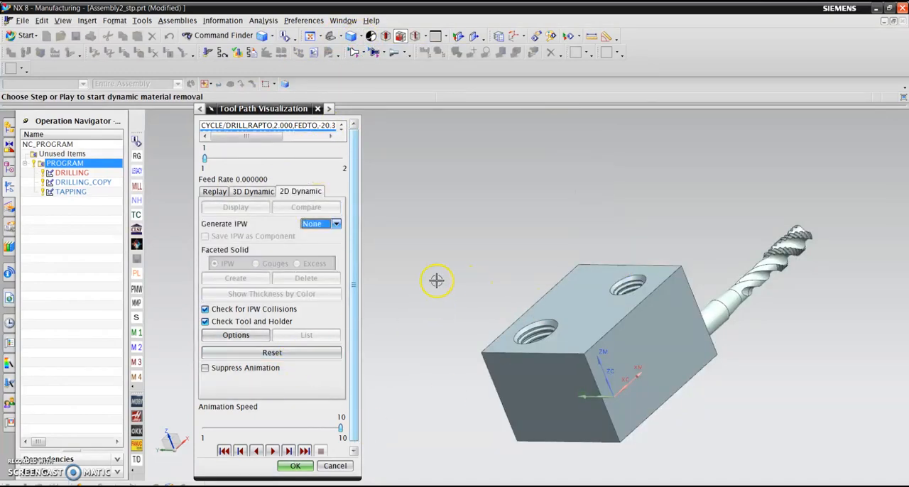
{"action": "scroll", "coordinate": [490, 206], "scroll_direction": "down", "scroll_amount": 3}
{"action": "middle_click_drag", "start_coordinate": [485, 216], "coordinate": [399, 369]}
{"action": "left_click", "coordinate": [273, 452]}
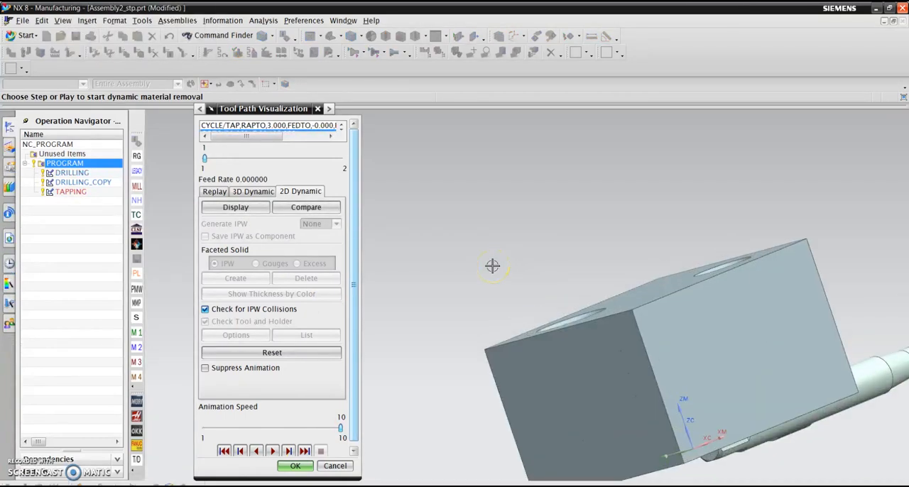
{"action": "scroll", "coordinate": [468, 198], "scroll_direction": "down", "scroll_amount": 3}
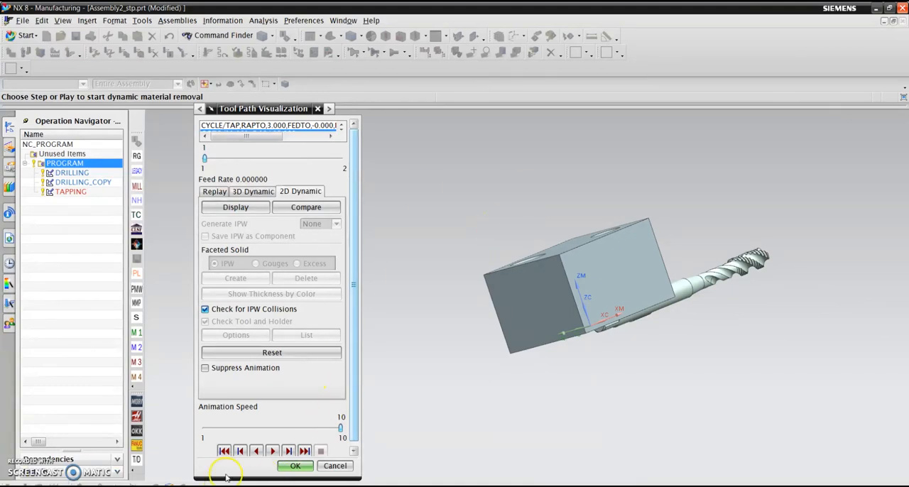
{"action": "left_click", "coordinate": [295, 466]}
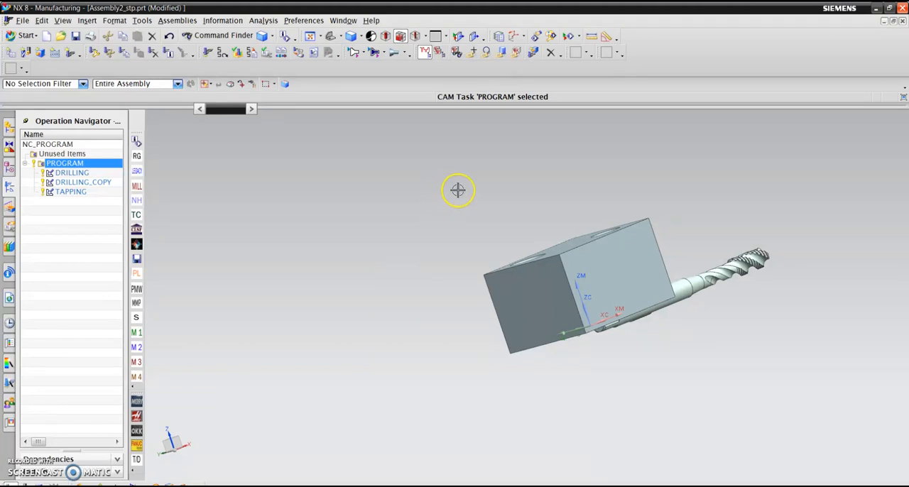
{"action": "middle_click_drag", "start_coordinate": [462, 190], "coordinate": [324, 250]}
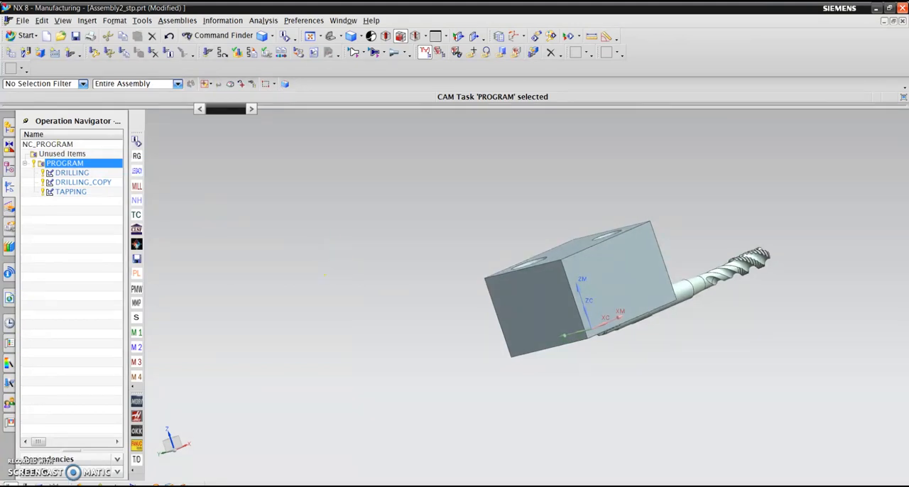